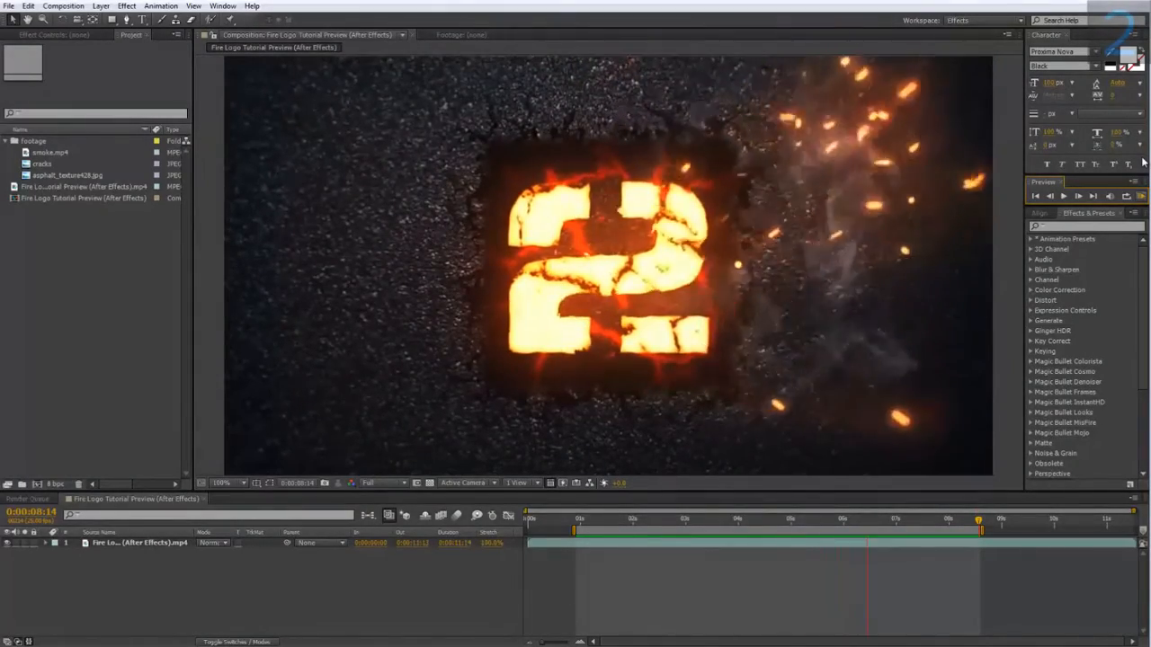
- Create a new 1280 x 720 composition named "fire logo 02" at 24 fps with a duration of 8 seconds
left_click(63, 5)
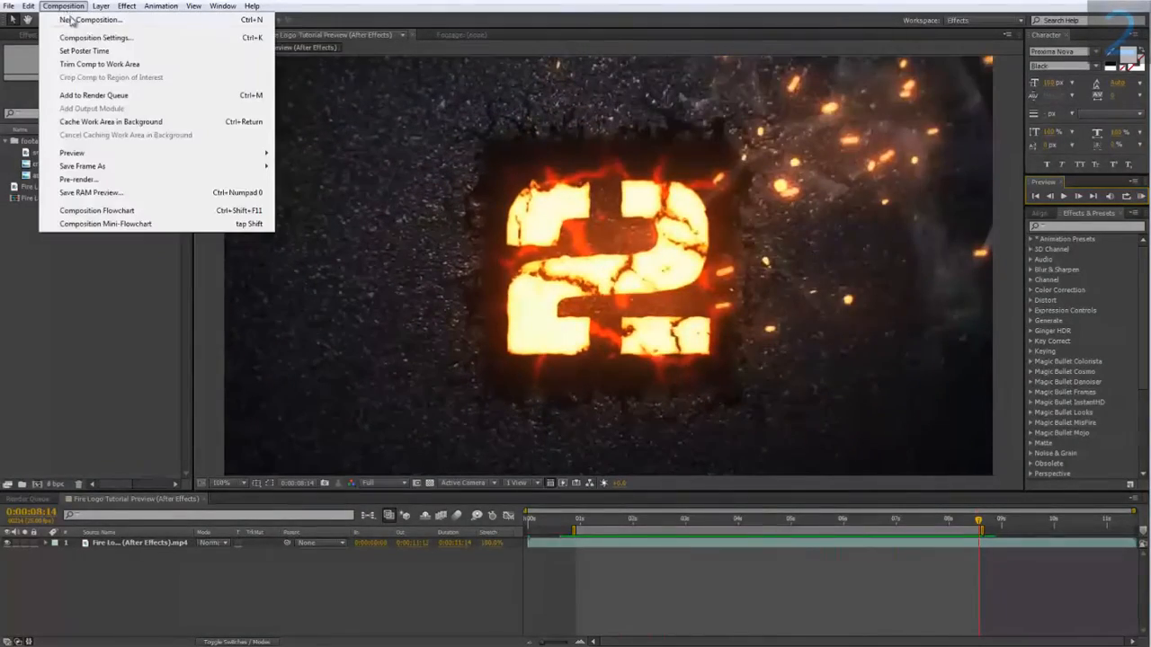
left_click(90, 20)
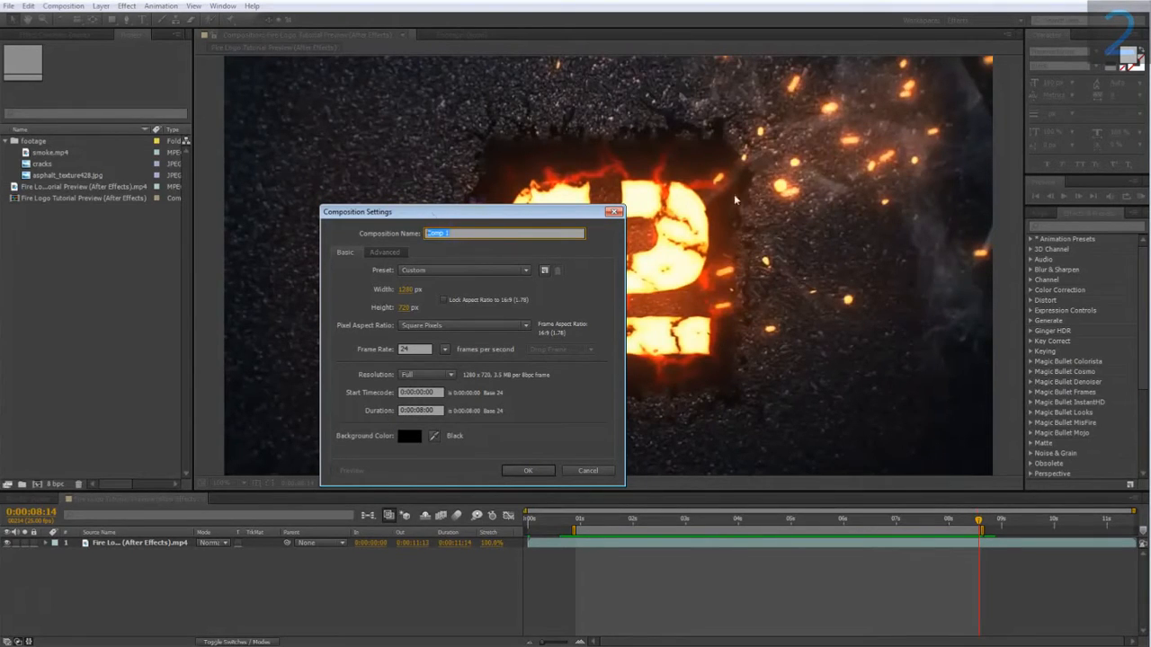
type("fire logo 02")
left_click(528, 470)
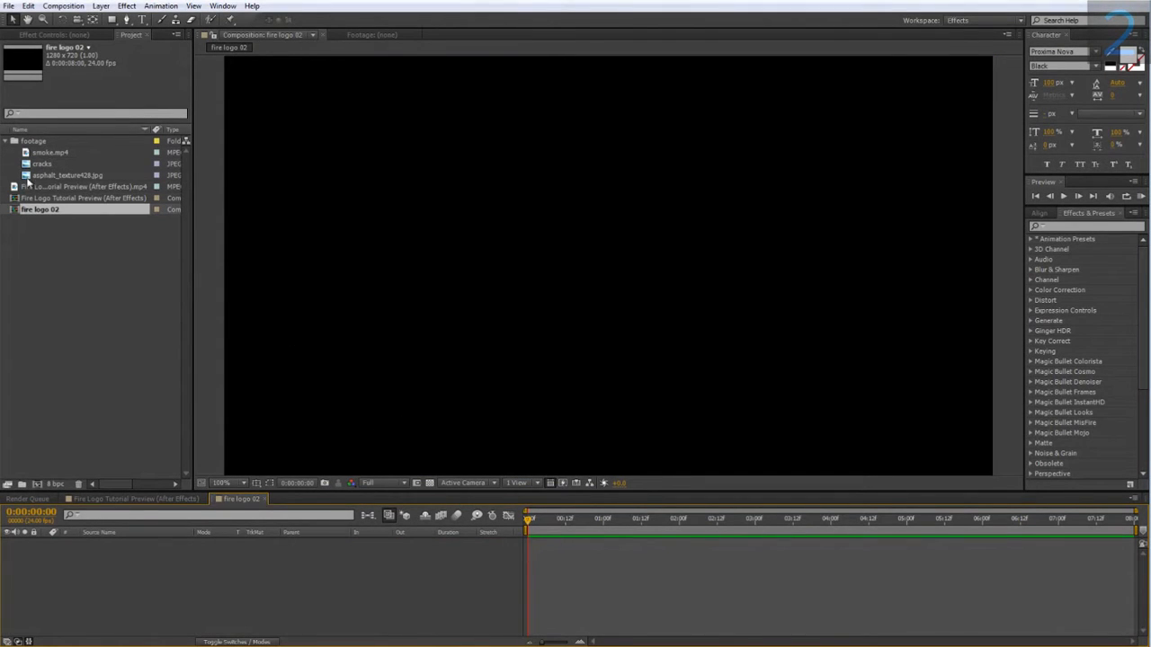
- Add the asphalt_texture428.jpg footage as a layer in the fire logo 02 composition
left_click_drag(43, 177, 120, 550)
scroll(398, 265, "down", 1)
left_click_drag(398, 264, 351, 266)
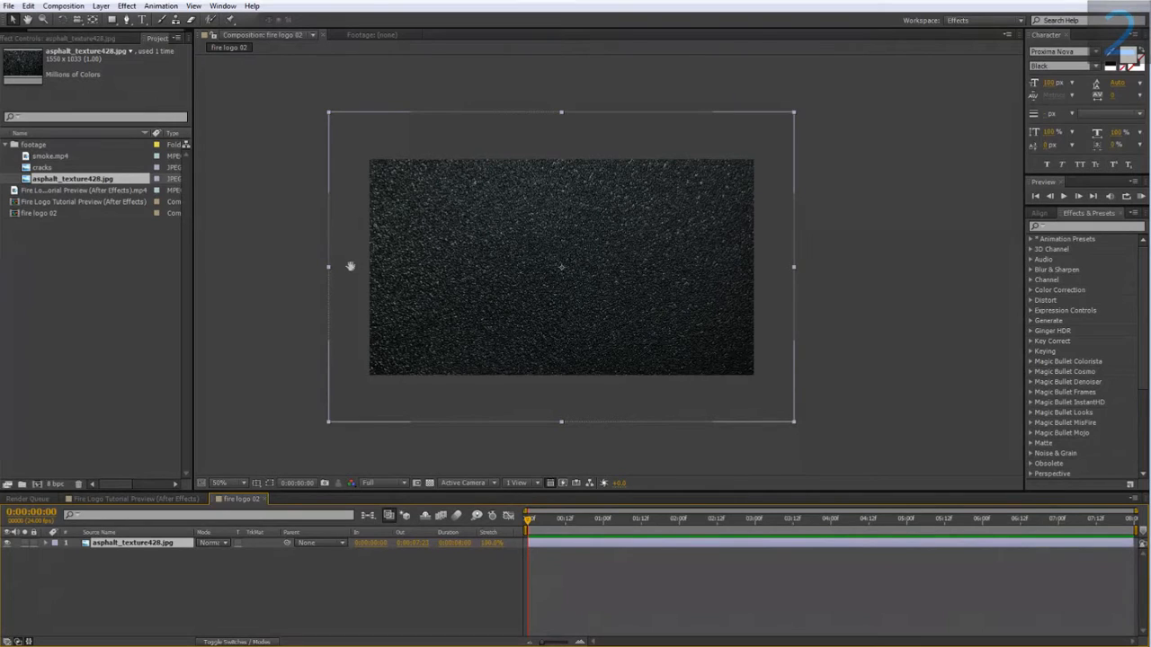
left_click(351, 268)
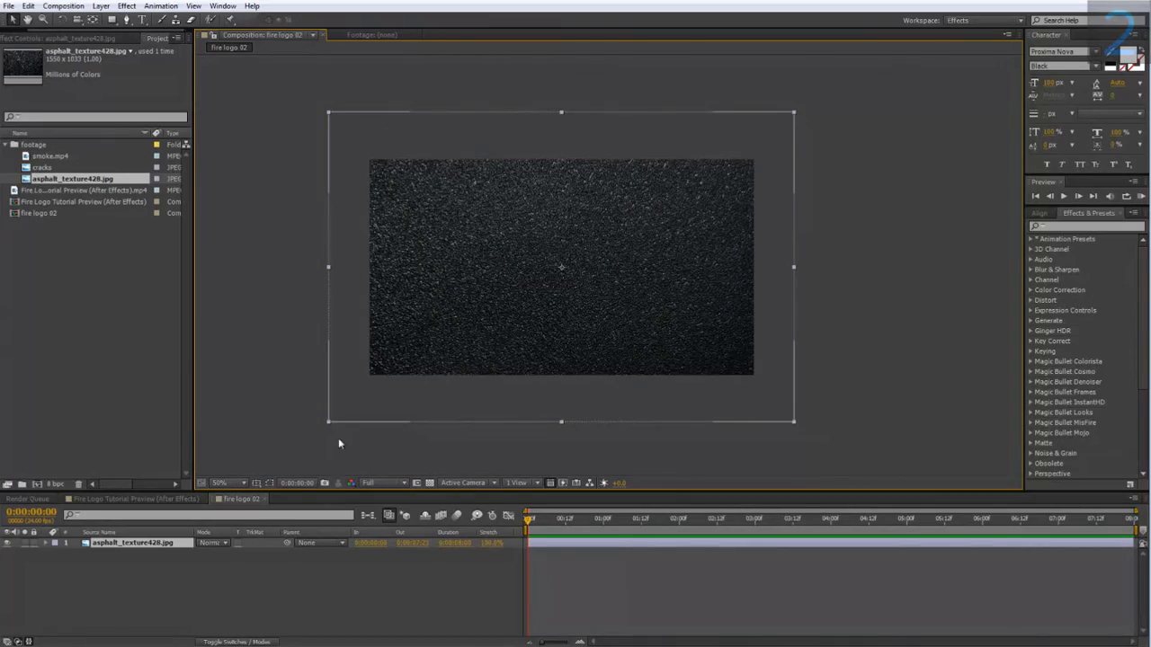
scroll(309, 418, "up", 1)
left_click_drag(327, 415, 377, 423)
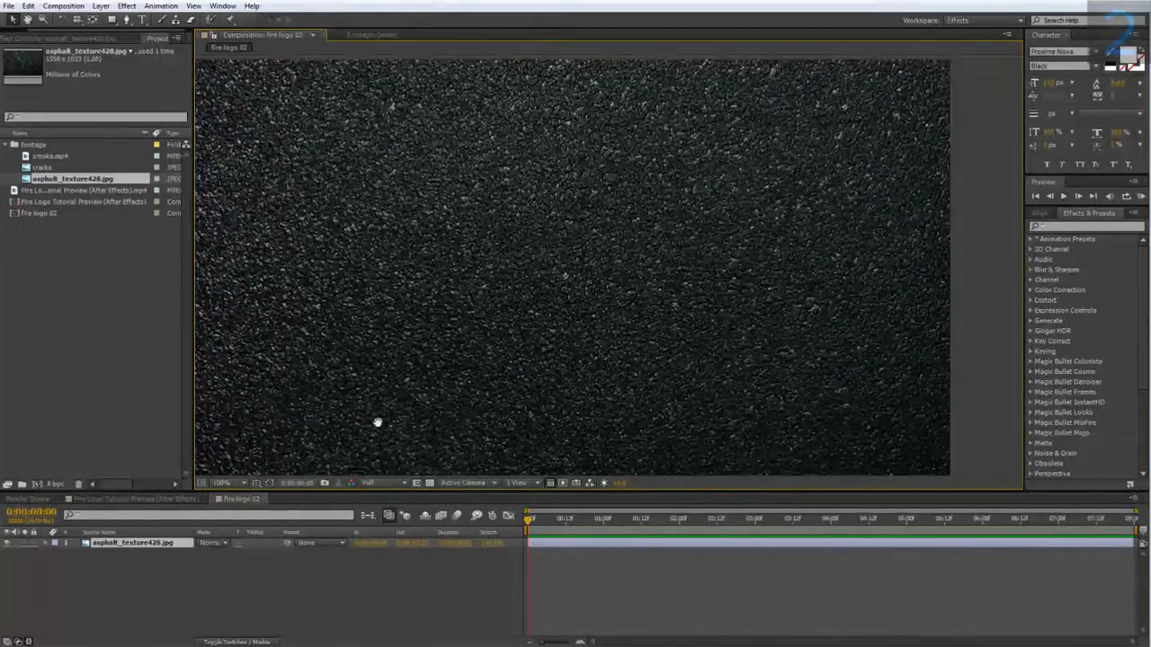
scroll(377, 421, "up", 4)
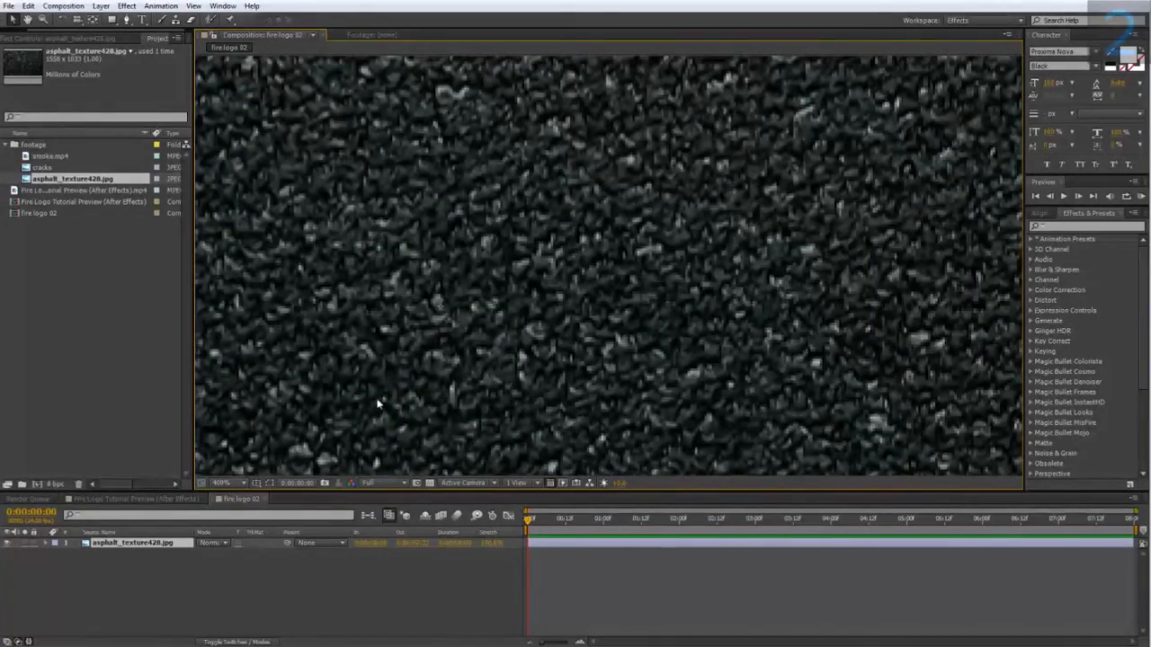
scroll(371, 297, "down", 4)
mouse_move(369, 297)
left_mouse_down()
mouse_move(391, 299)
mouse_move(378, 293)
left_mouse_up()
- Apply the Tint color correction effect to the asphalt texture layer
right_click(120, 548)
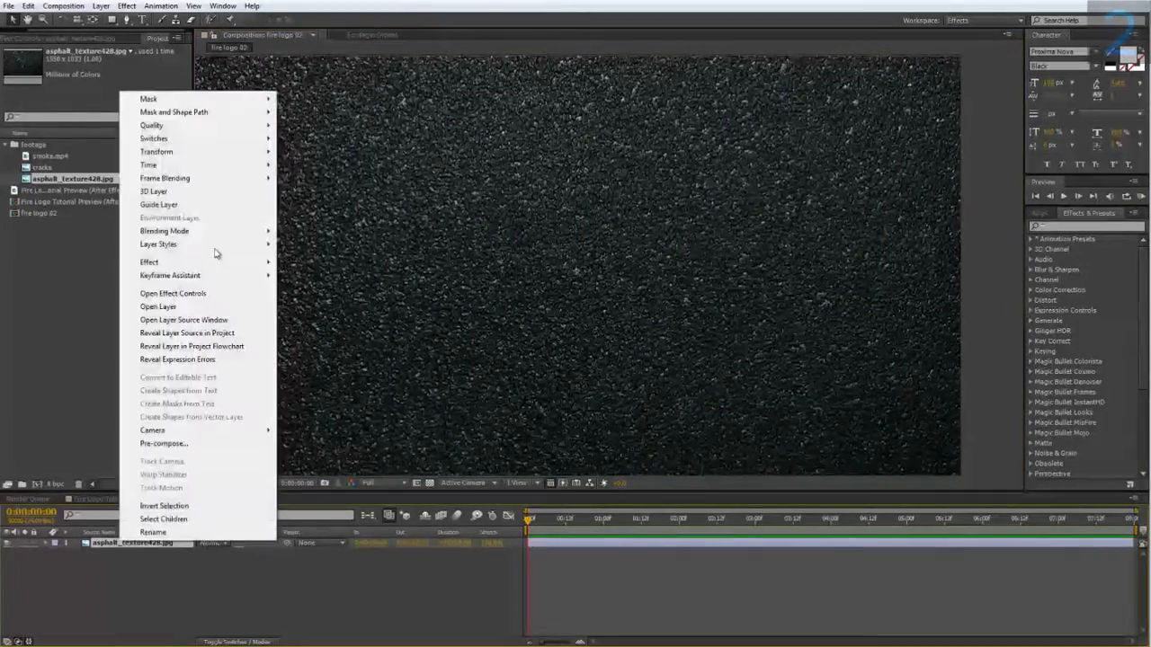
mouse_move(149, 264)
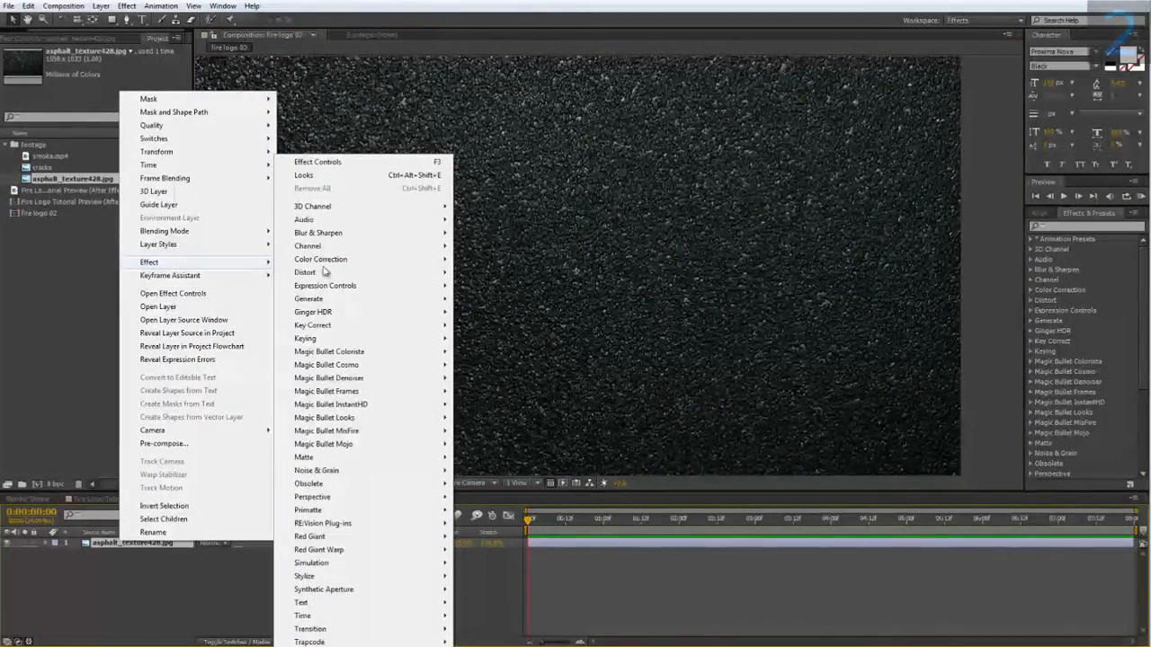
mouse_move(377, 261)
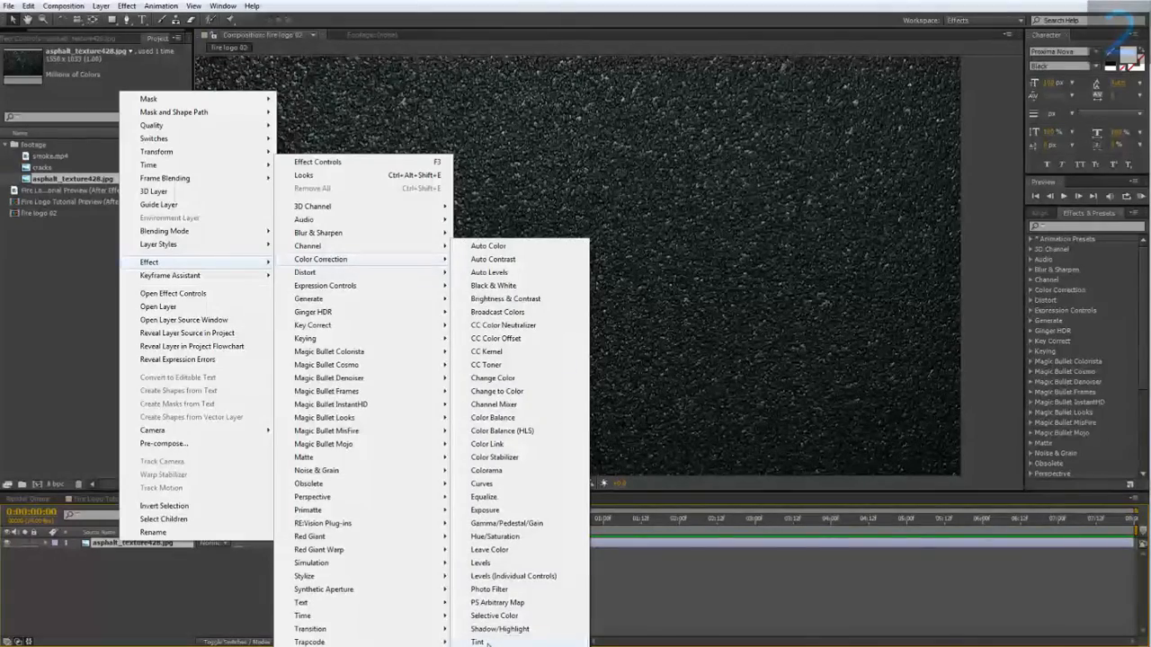
left_click(485, 642)
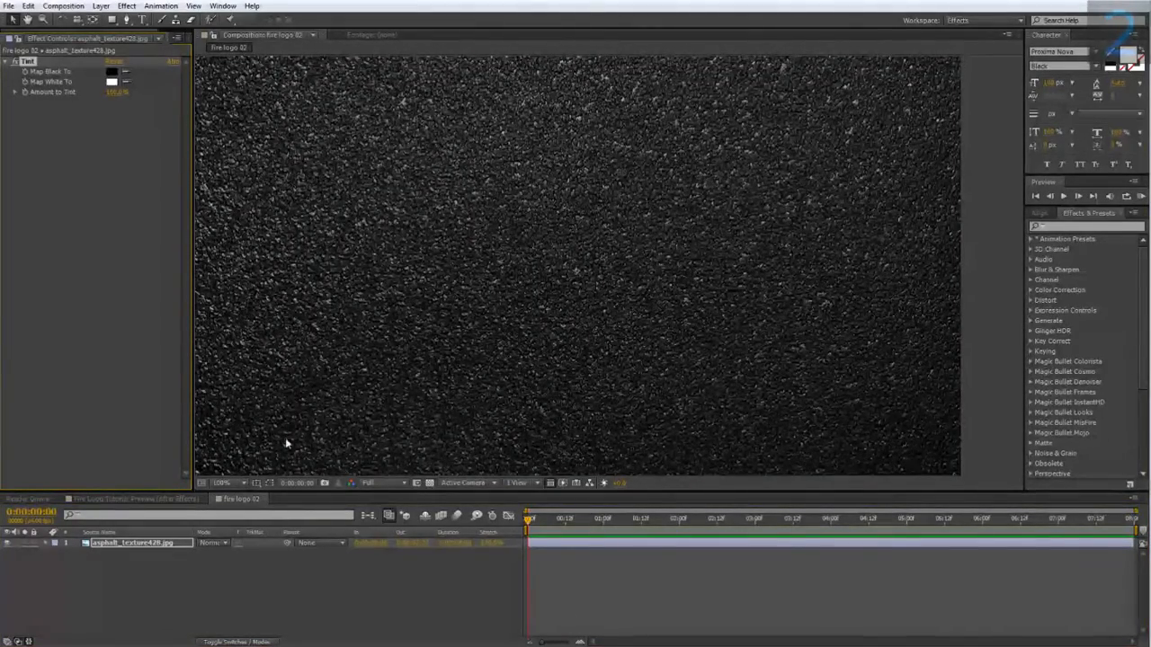
- Check the finished logo preview composition and draw a square mask centred on the asphalt layer
left_click(137, 499)
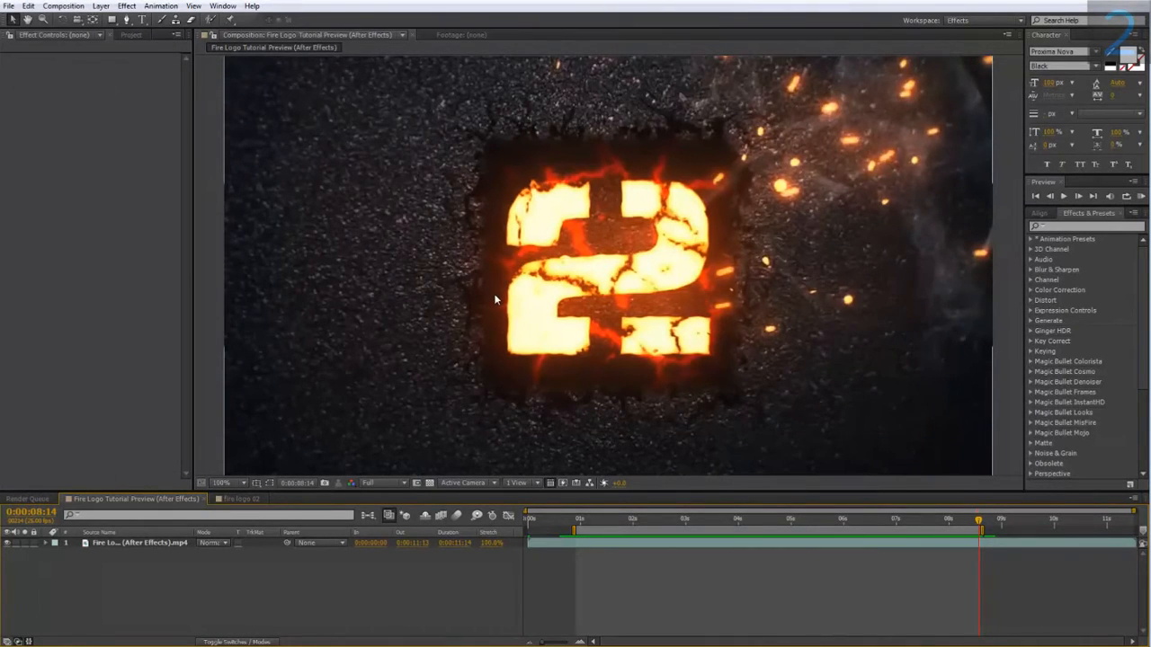
left_click(254, 495)
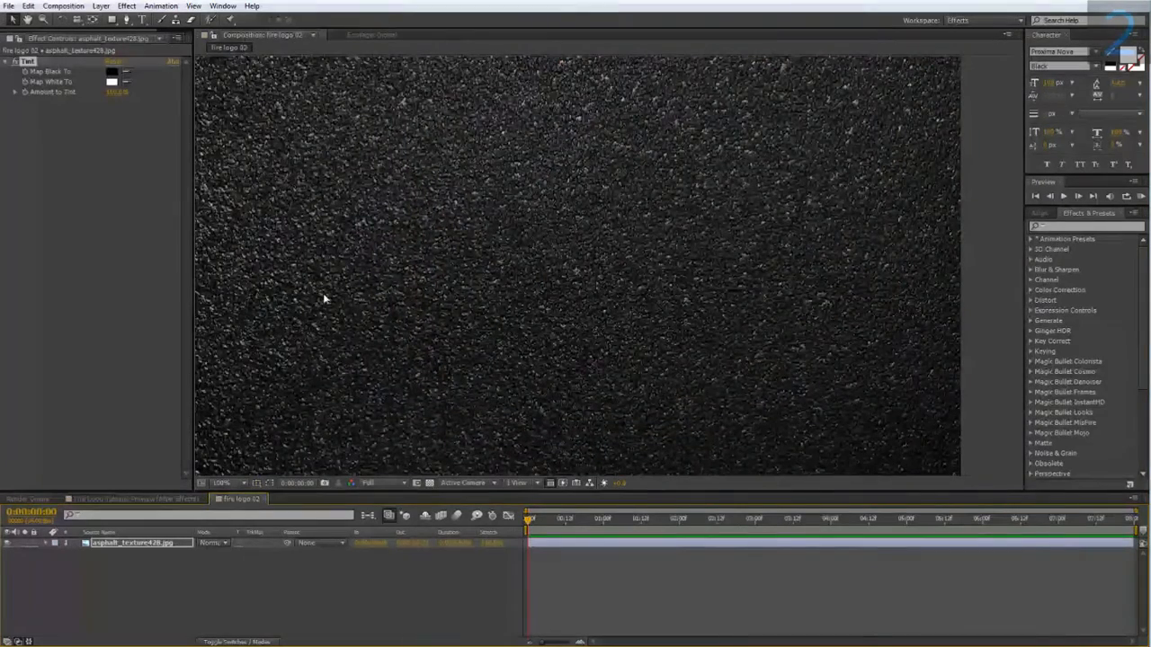
left_click(111, 22)
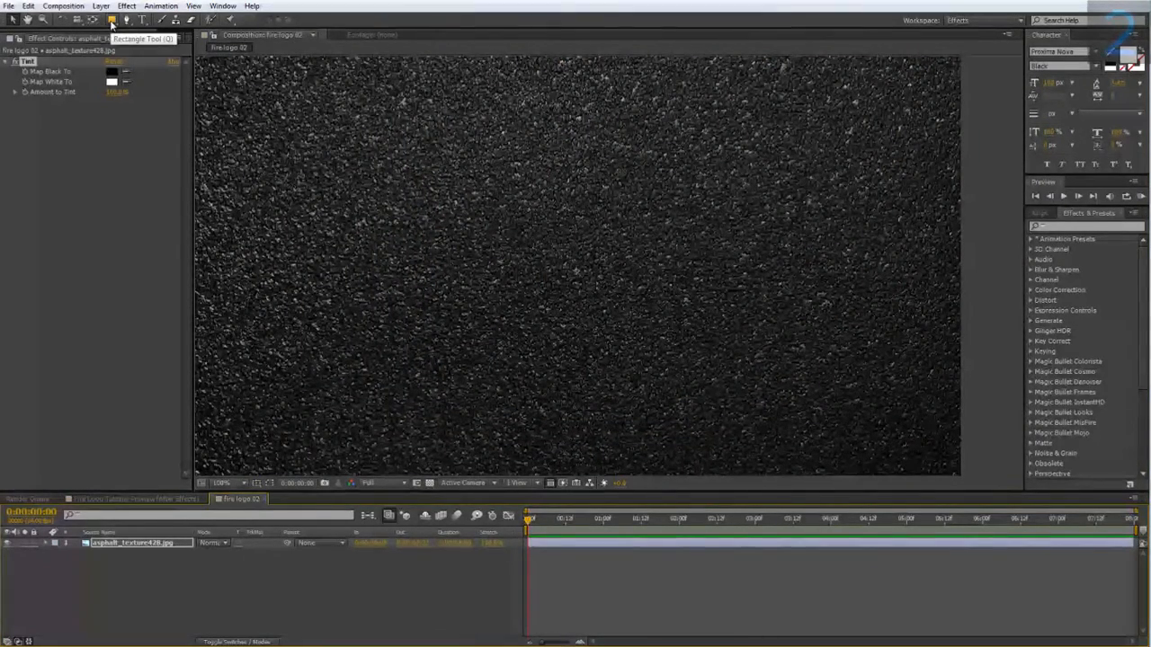
key("comma")
key("comma")
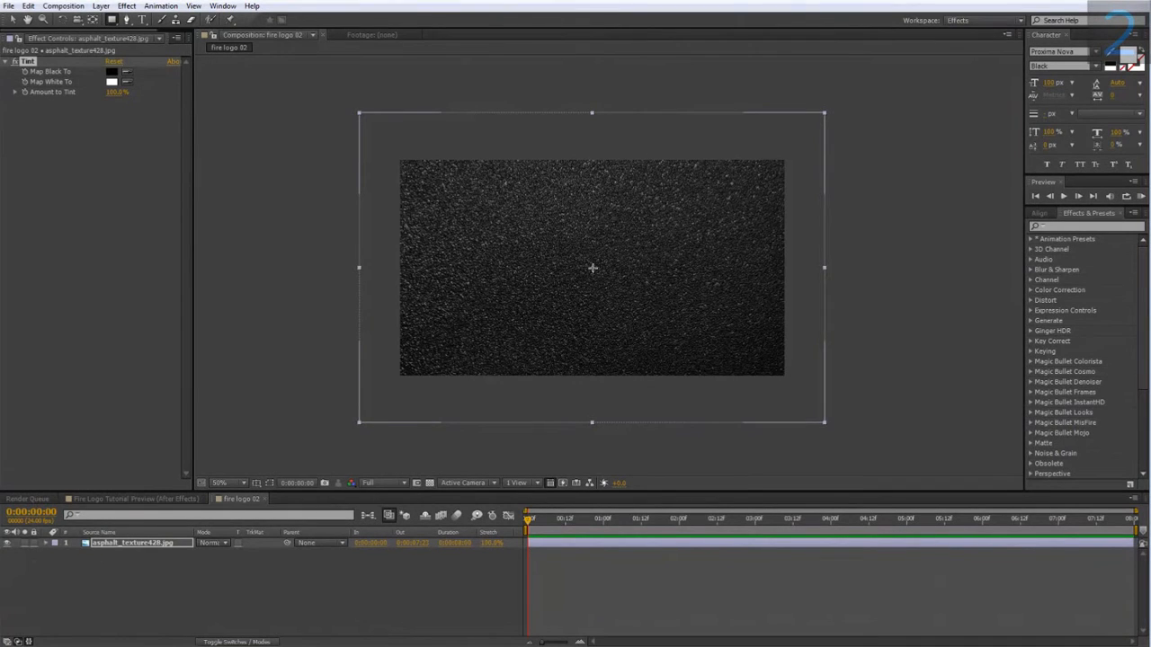
left_click_drag(593, 267, 642, 321)
key("ctrl")
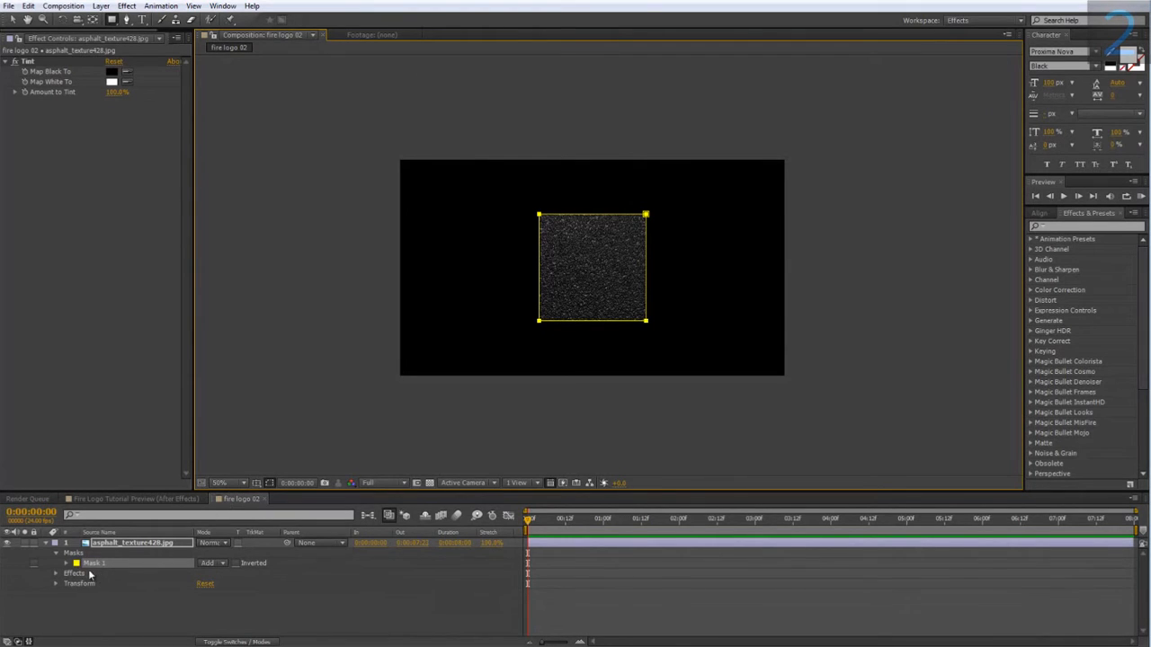
- Set the square mask's mode to Subtract so it cuts a hole in the asphalt
left_click(201, 572)
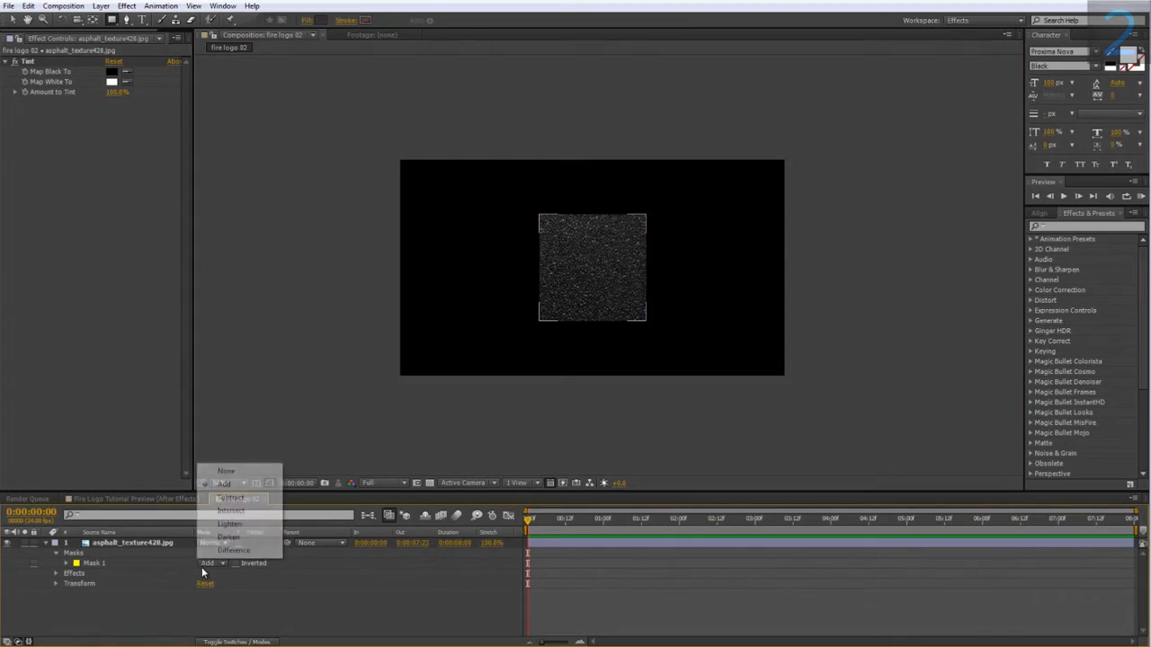
left_click(216, 498)
key("period")
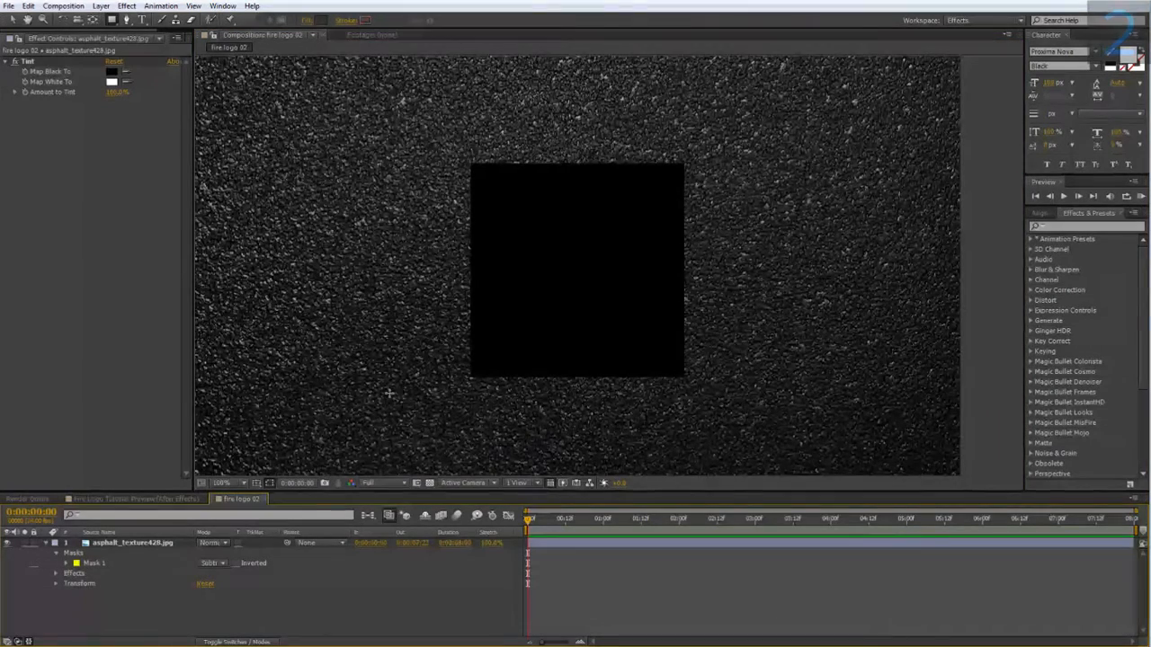
- Set the Mask Feather of the asphalt layer's square mask to 25 pixels
left_click(126, 543)
key("f")
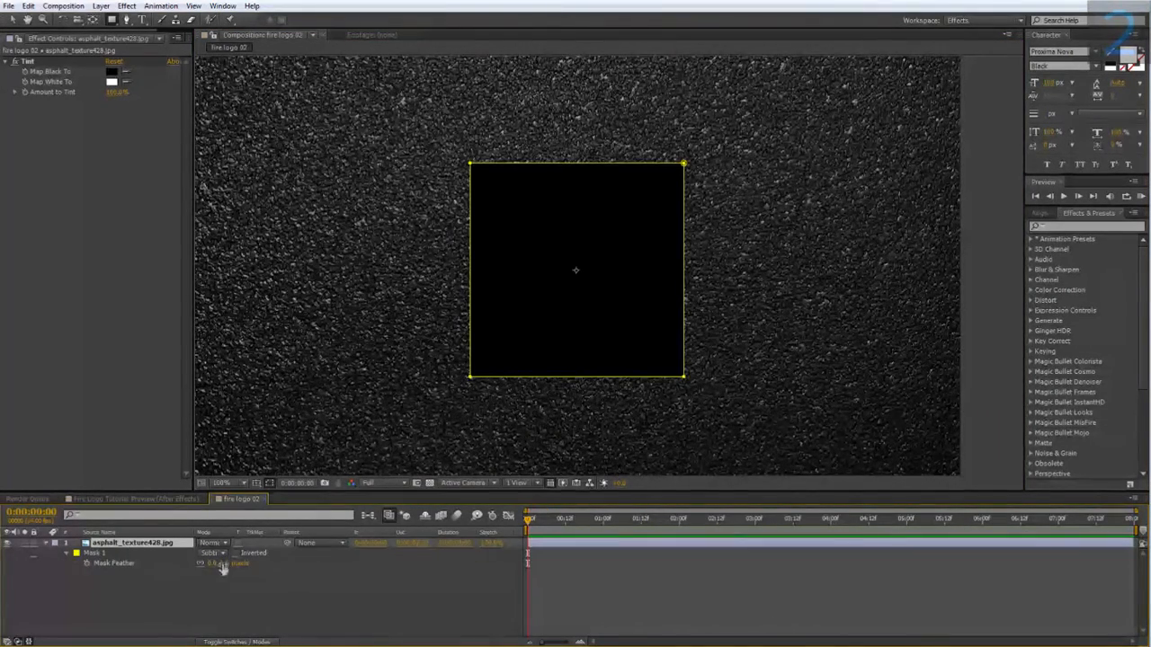
left_click(228, 563)
type("25")
left_click(225, 587)
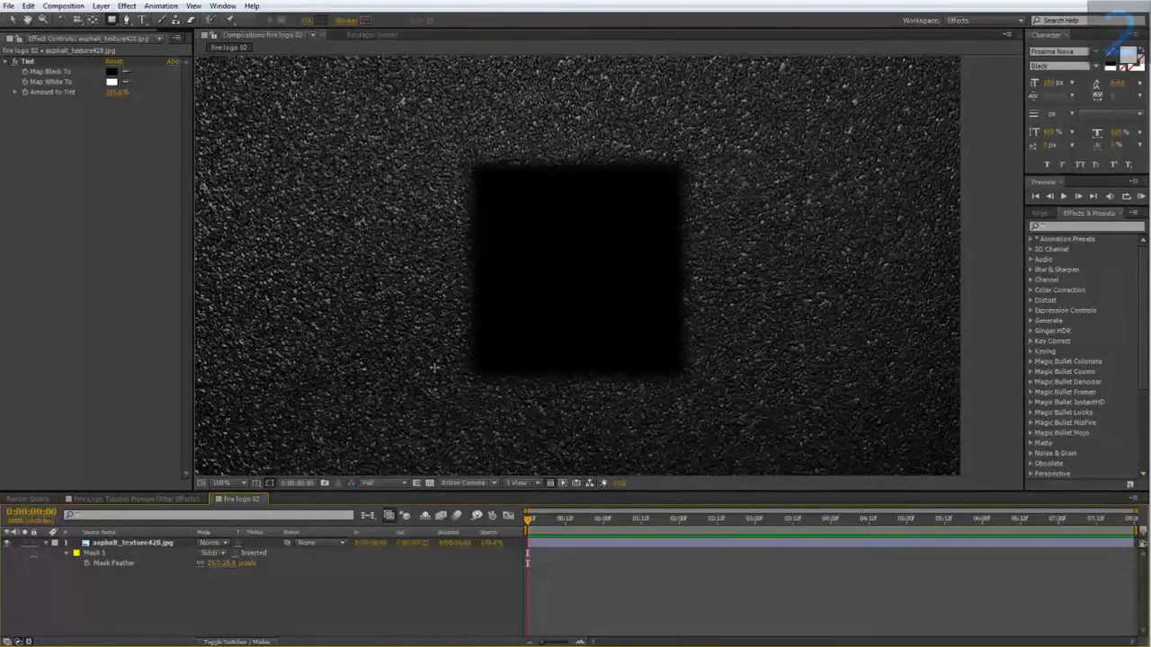
- Compare with the finished preview composition and apply the Roughen Edges effect to the asphalt layer
left_click(177, 498)
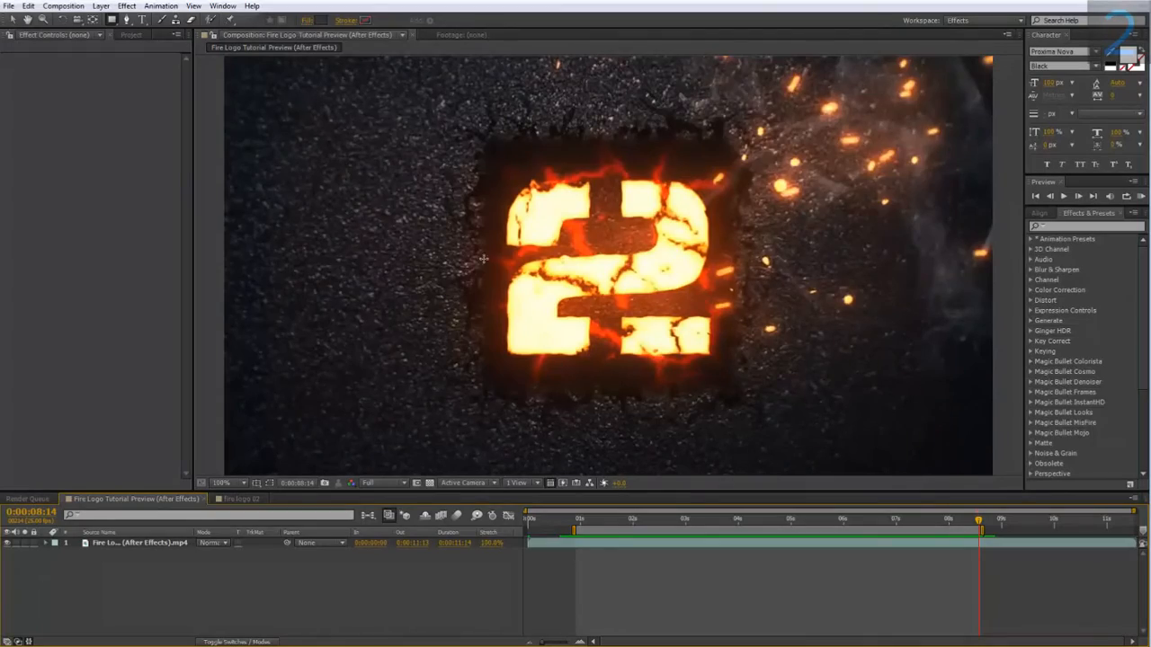
left_click(241, 498)
right_click(148, 543)
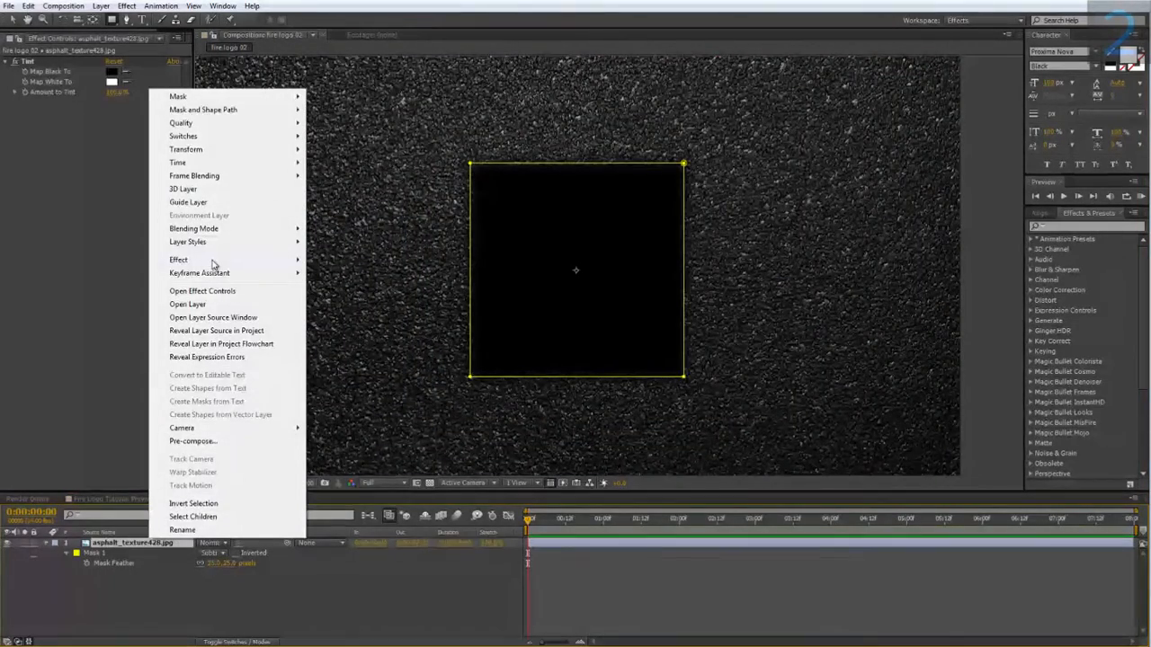
mouse_move(216, 262)
mouse_move(392, 578)
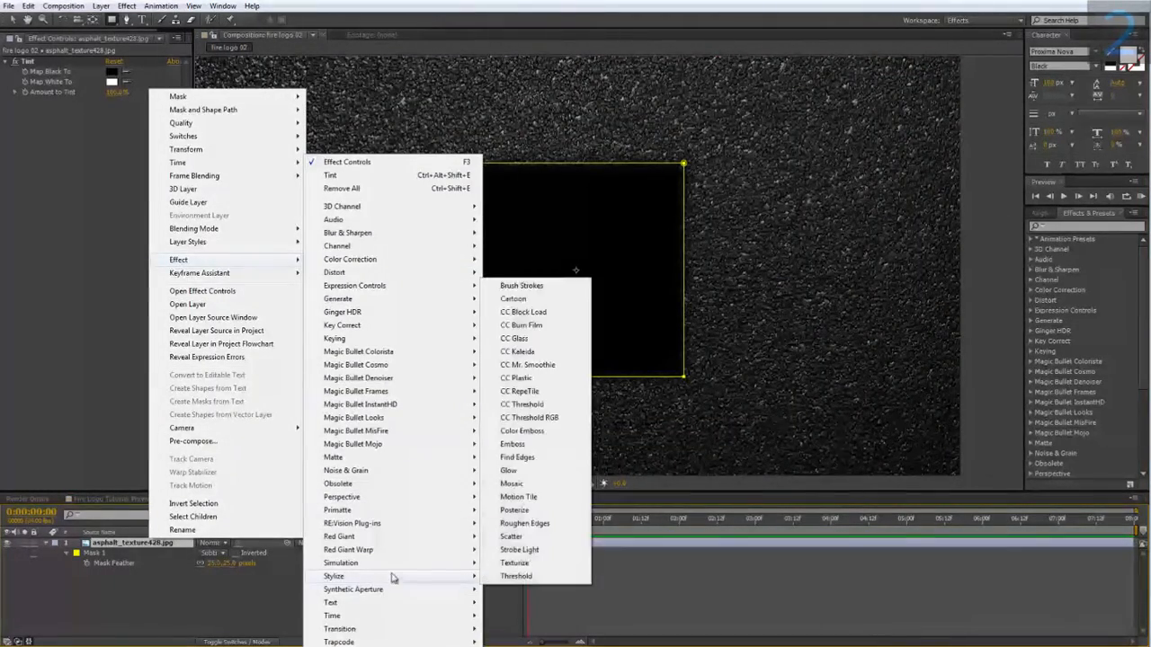
left_click(531, 524)
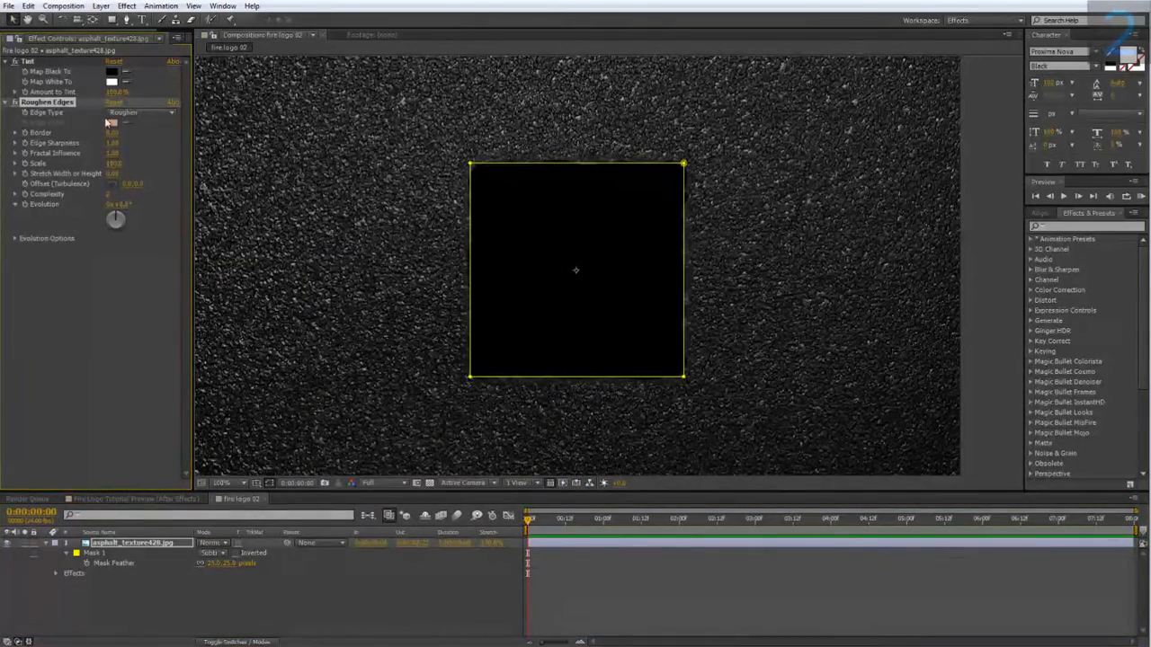
- Set the Roughen Edges edge type to Rusty and hide the mask outline in the viewer
left_click(135, 115)
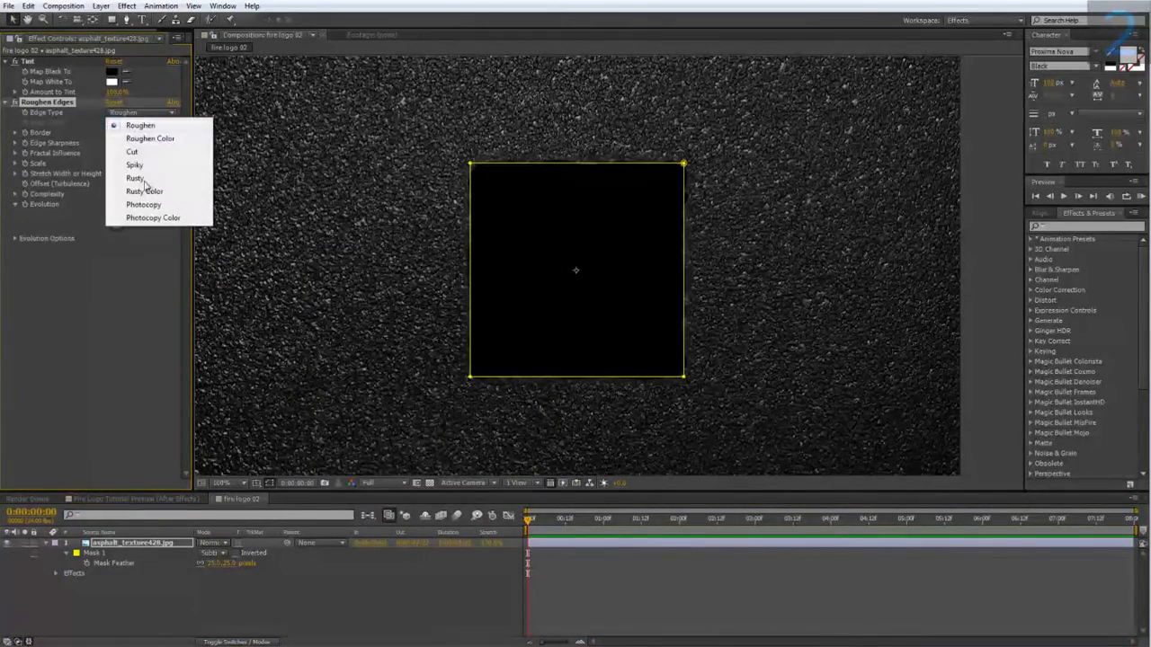
left_click(135, 179)
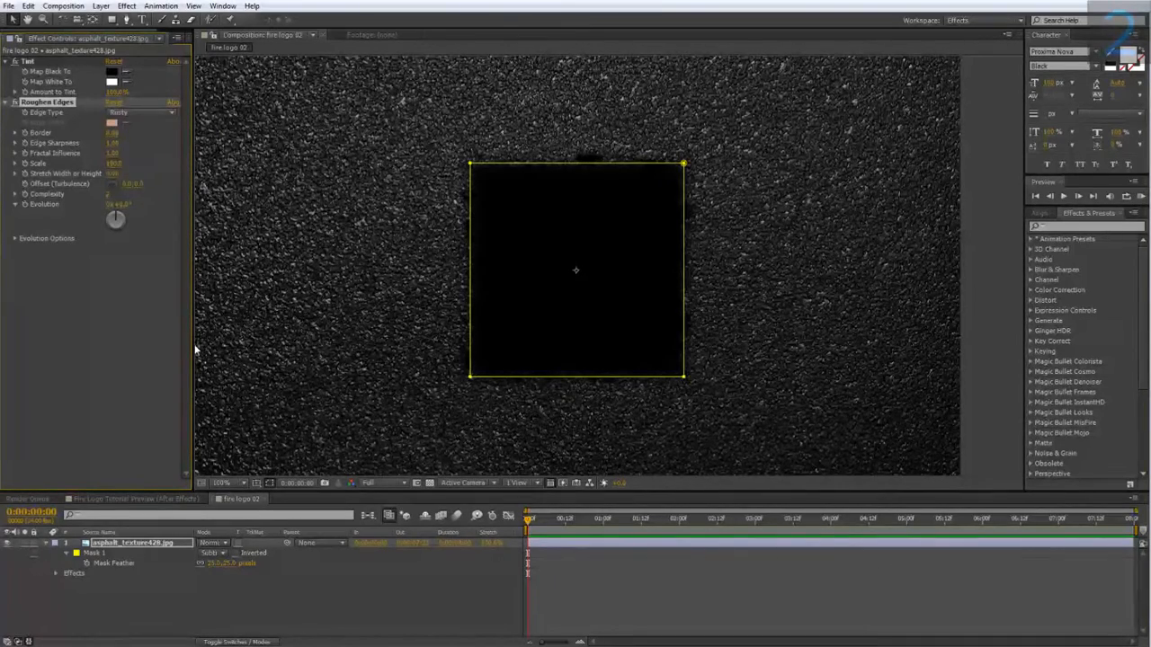
left_click(269, 485)
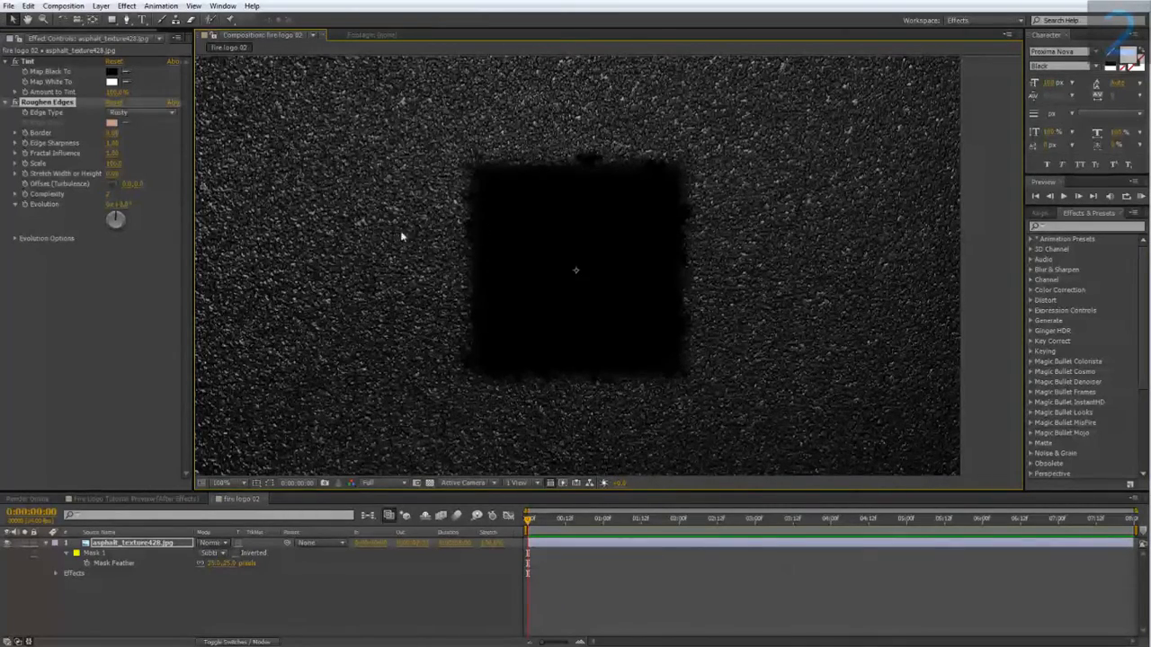
- Set the Border and Edge Sharpness of Roughen Edges on the asphalt layer to 15 each
left_click(108, 134)
key("Return")
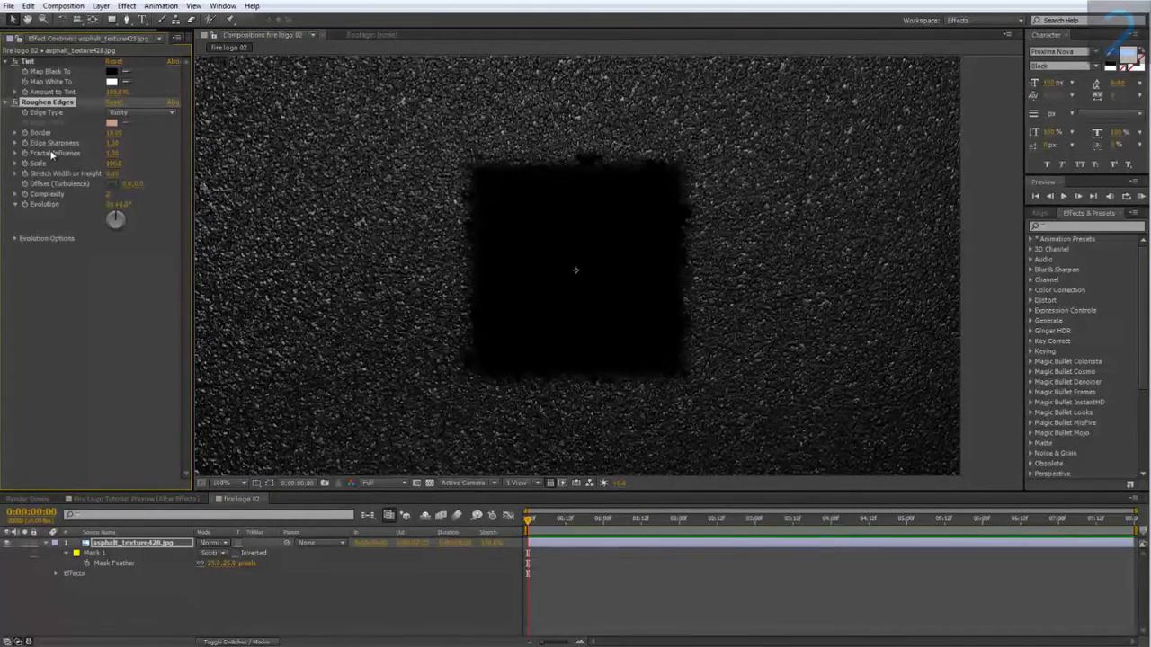
left_click(112, 143)
type("25")
key("Return")
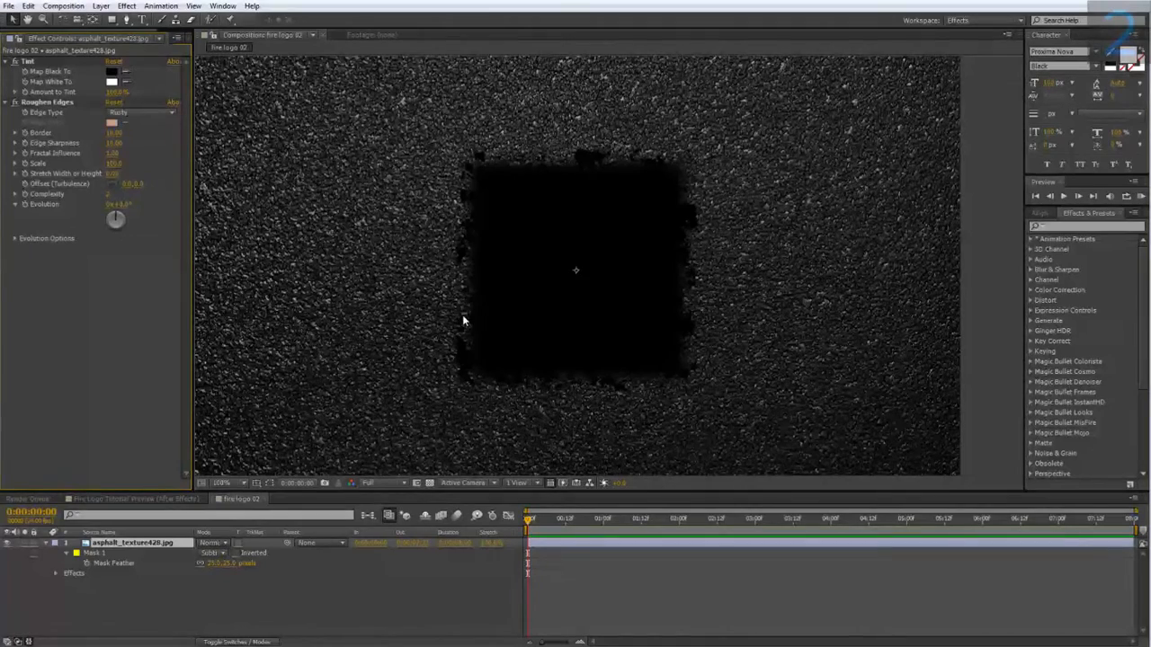
- Check the cracks in the finished preview and add the cracks image above the asphalt layer in fire logo 02
left_click(168, 500)
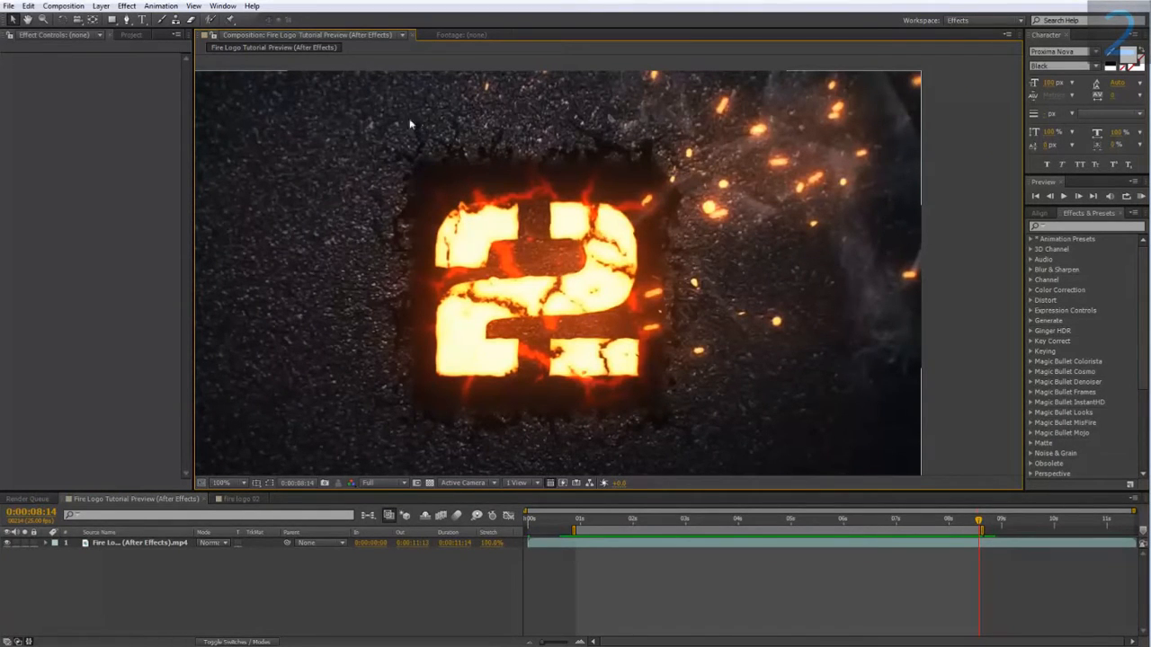
left_click(239, 498)
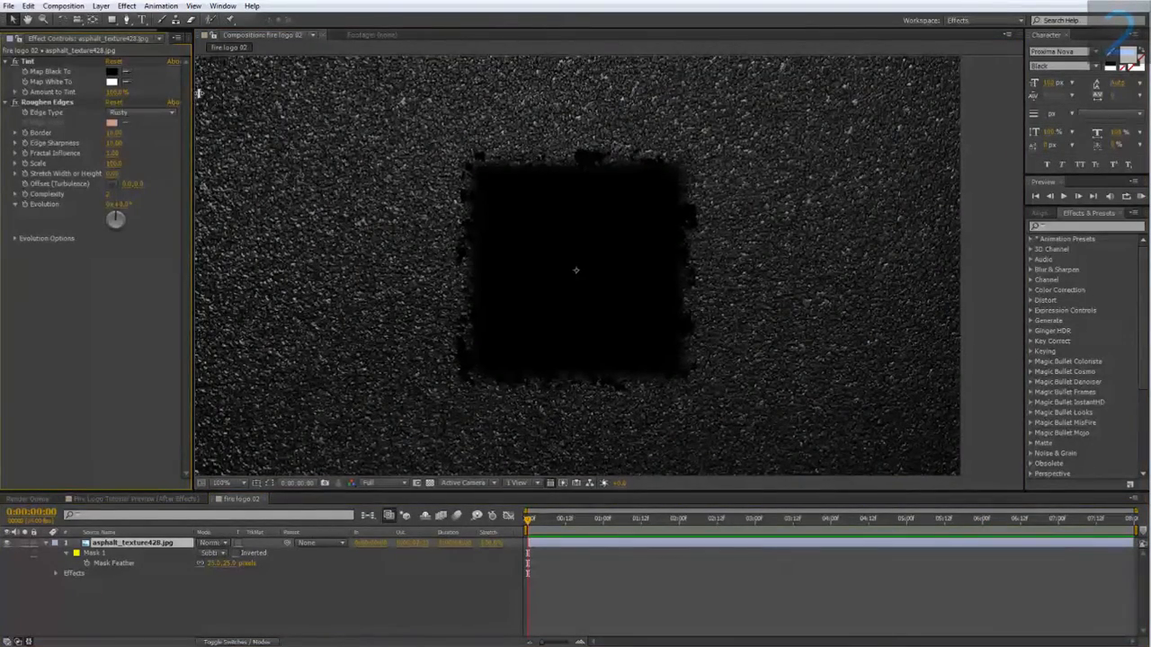
left_click_drag(191, 97, 242, 97)
left_click(190, 34)
left_click_drag(42, 167, 138, 544)
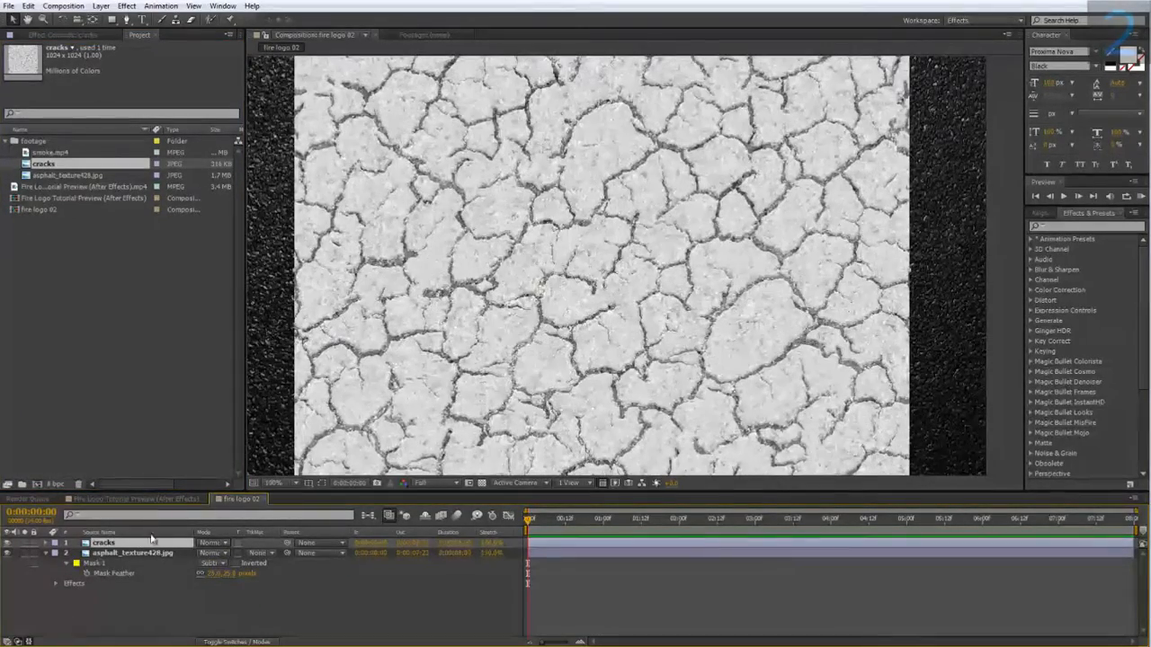
- Apply Curves to the cracks layer and move the black point inward to the middle of the graph to darken the cracks
right_click(148, 543)
mouse_move(214, 268)
mouse_move(346, 259)
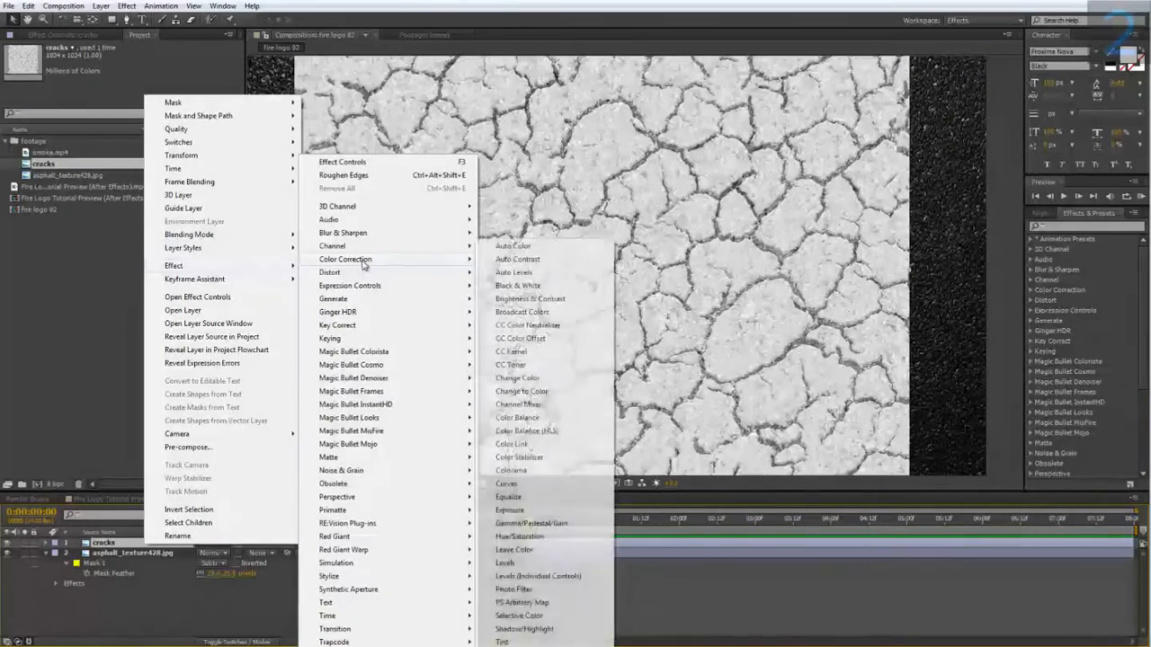
left_click(521, 488)
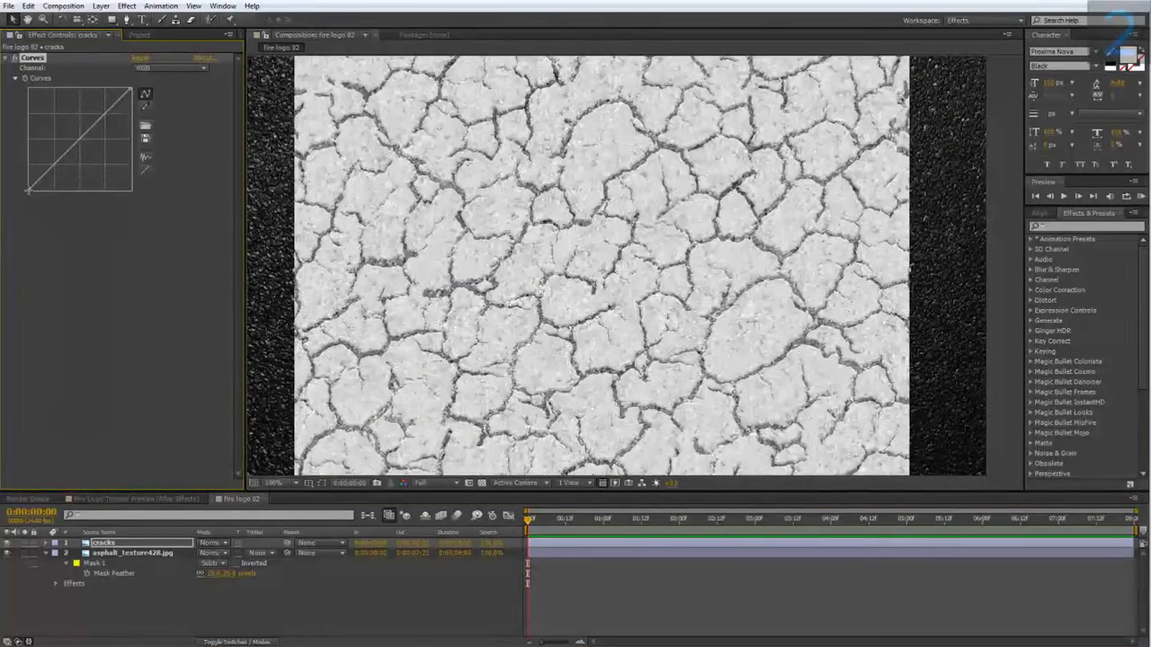
left_click_drag(30, 194, 82, 234)
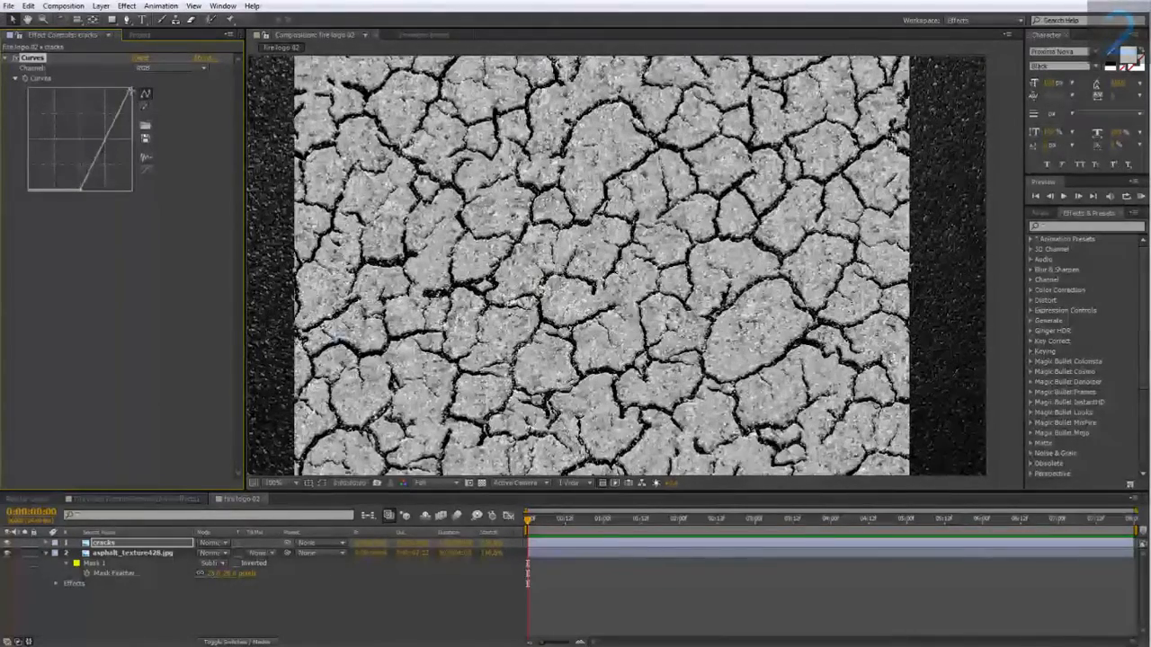
- Move the white point of the cracks layer's Curves inward to about three-quarters and pull the curve down for pure black-and-white contrast
left_click_drag(131, 88, 105, 88)
left_click_drag(90, 153, 100, 161)
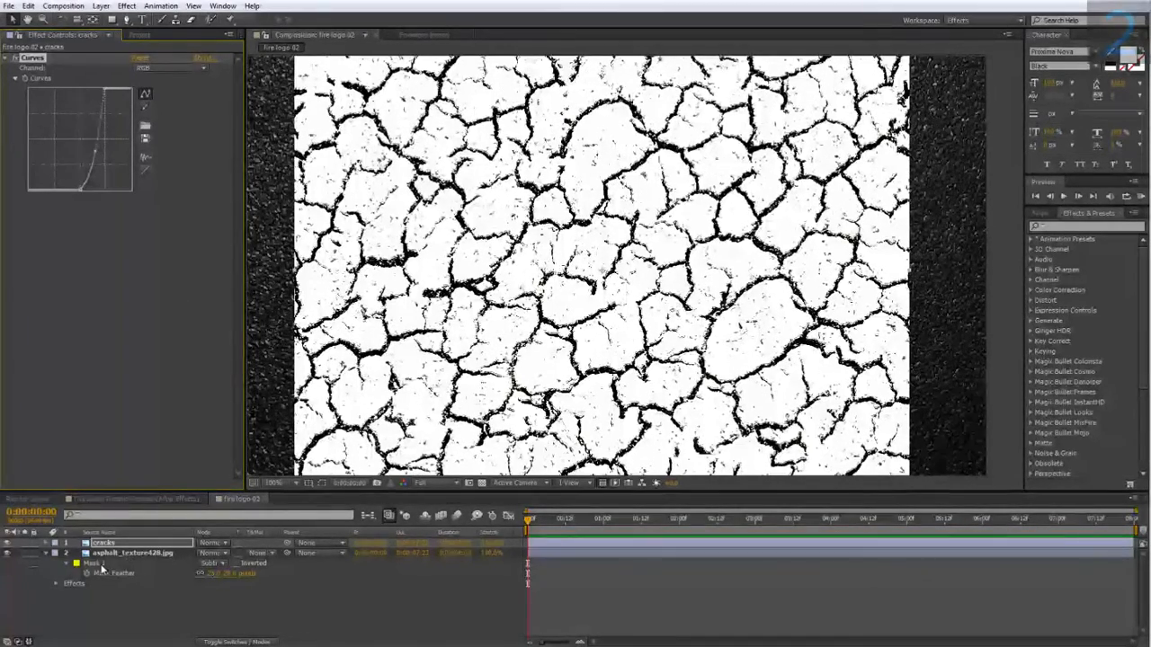
- Copy Mask 1 from the asphalt layer onto the cracks layer and set its mask mode to Add
left_click(126, 553)
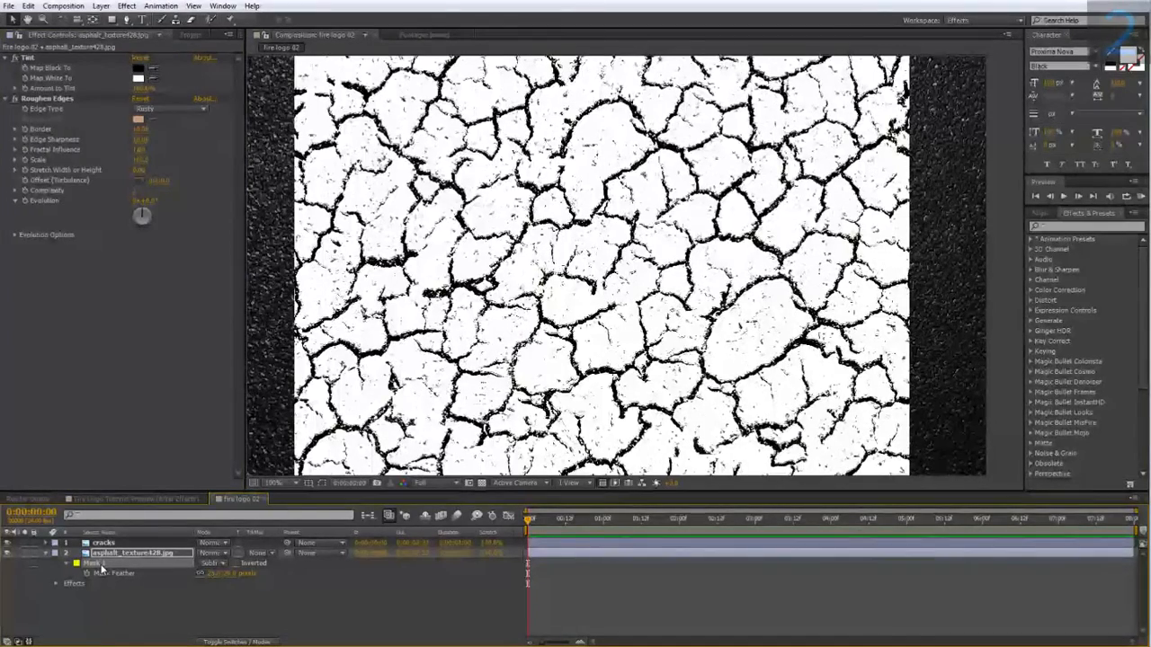
left_click(106, 544)
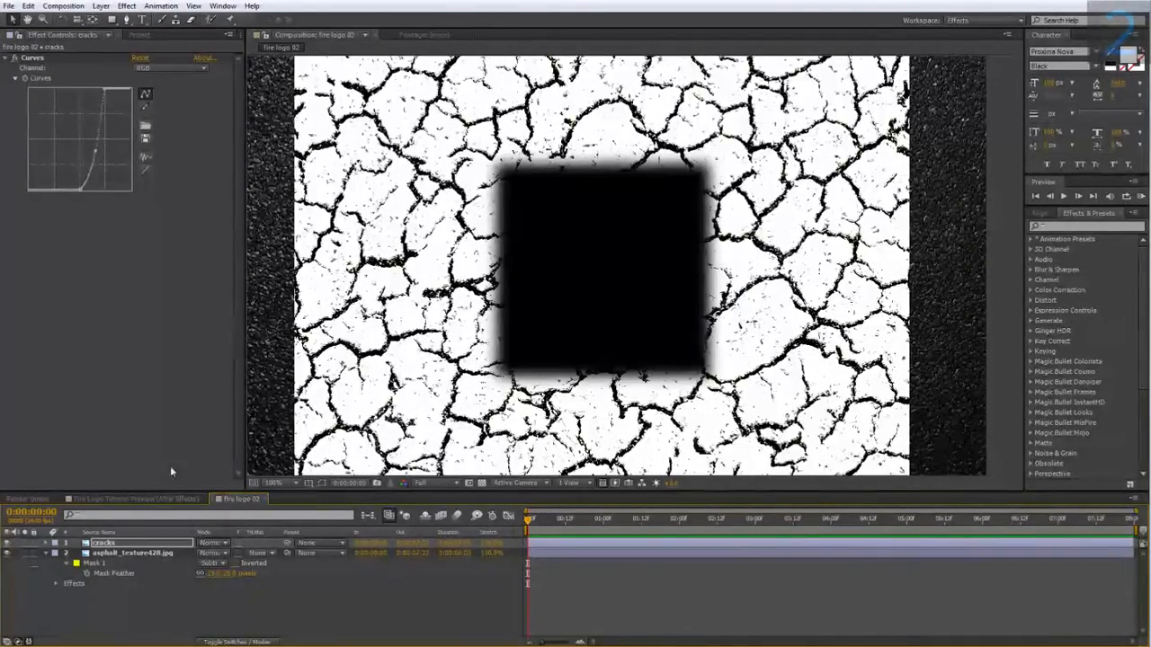
key("ctrl+v")
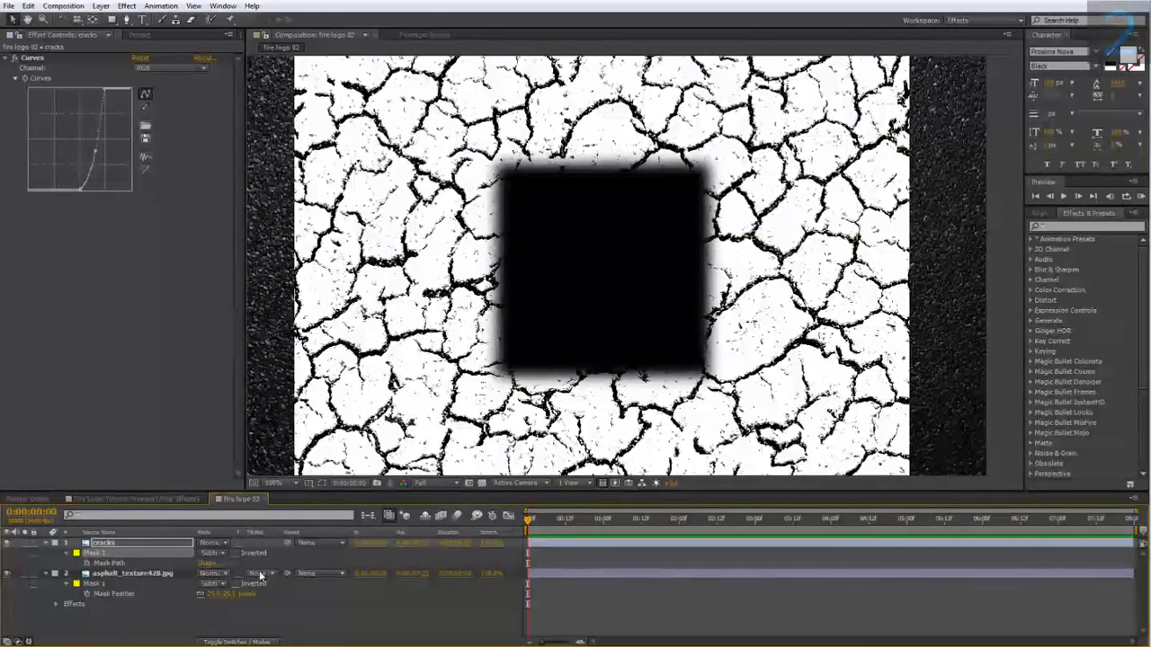
left_click(217, 559)
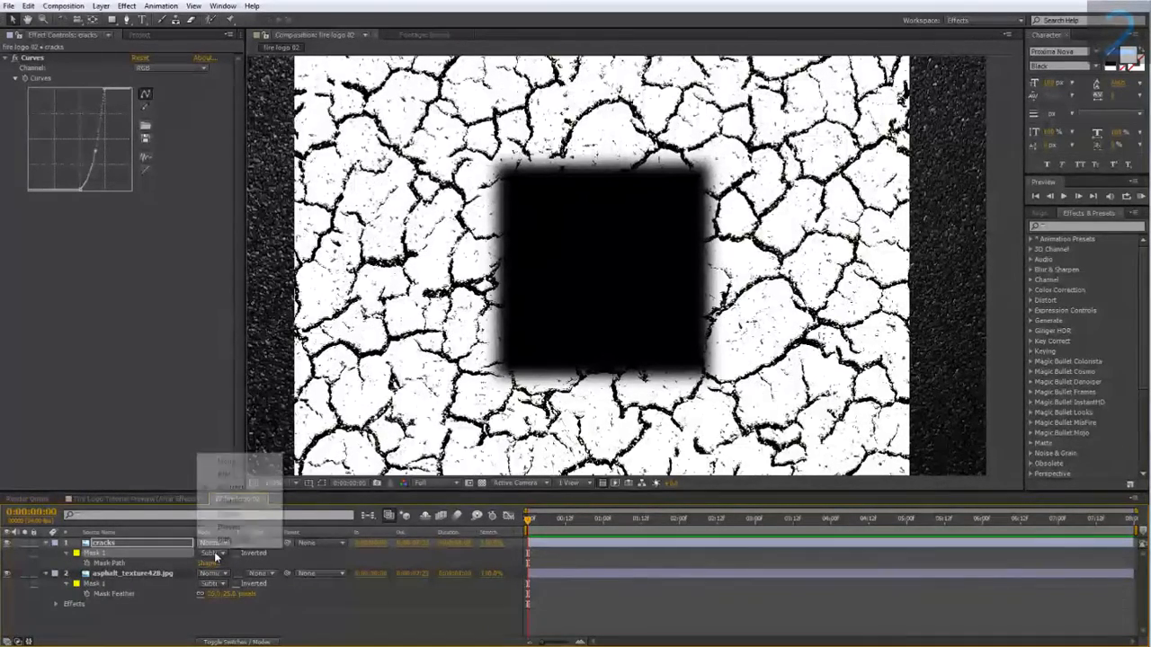
left_click(236, 476)
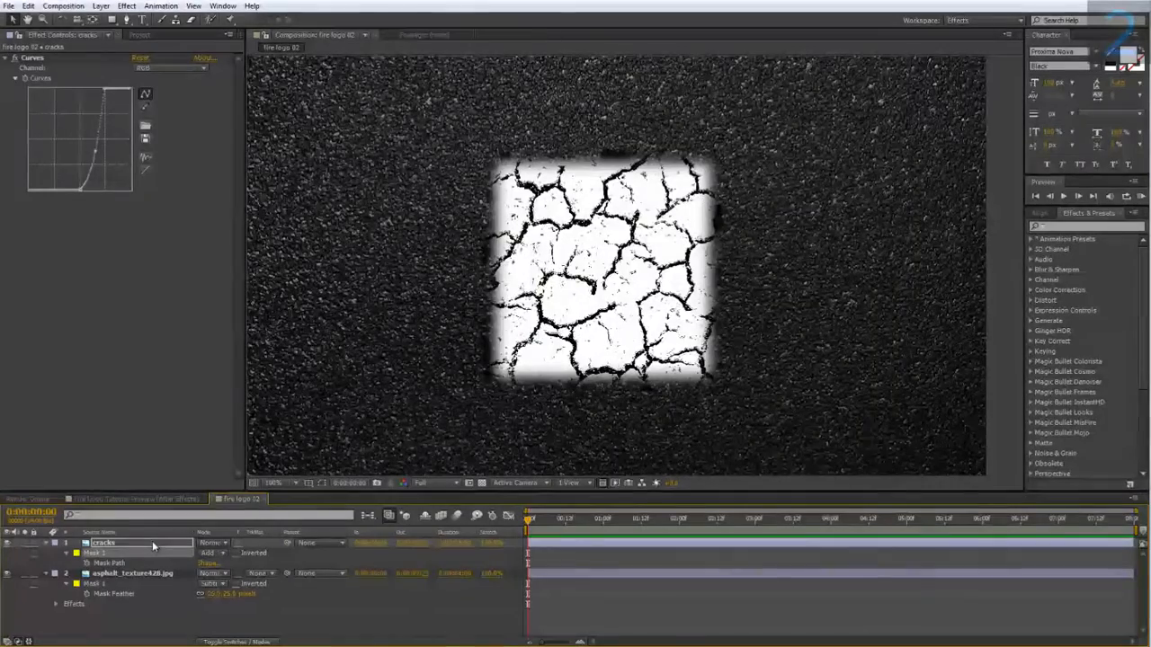
- Set the Mask Feather of the cracks layer's mask to 100 pixels
key("f")
left_click(227, 564)
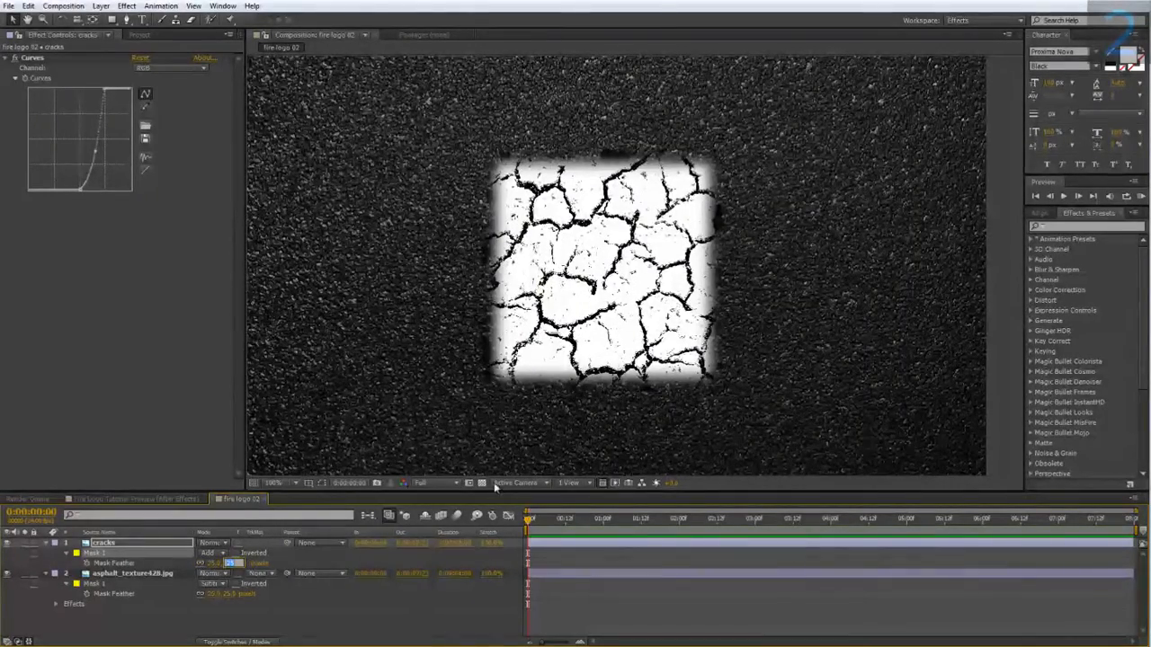
type("100")
key("Return")
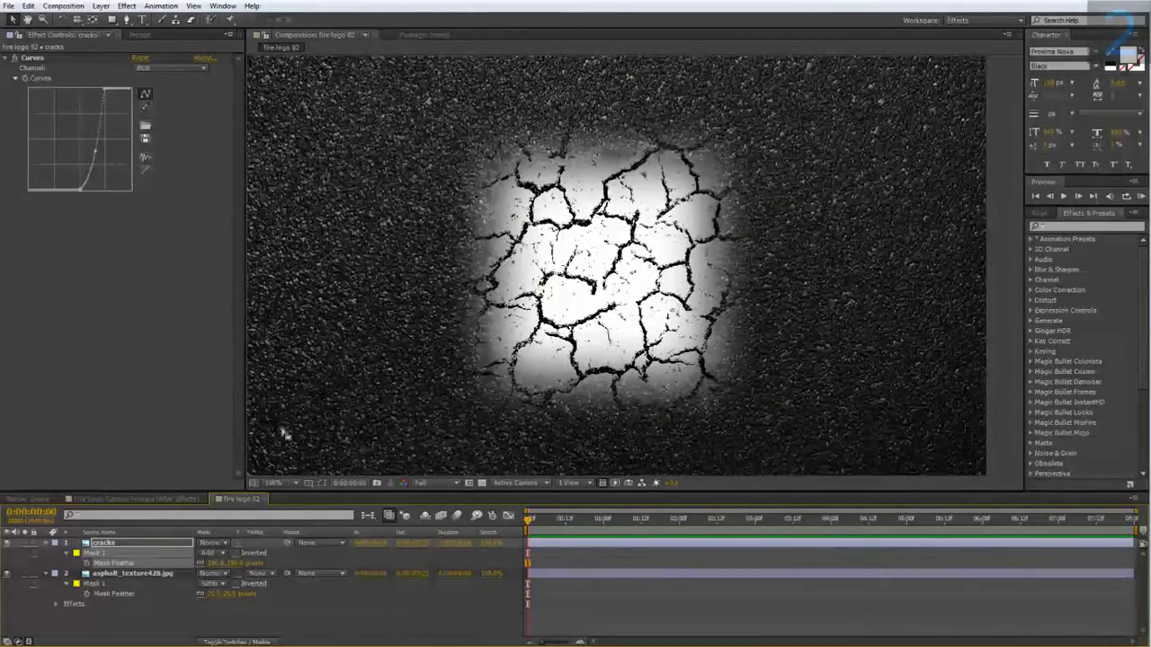
- Set the Mask Expansion of the cracks layer's mask to 100 pixels and collapse the properties of both layers
left_click(66, 554)
key("m")
key("m")
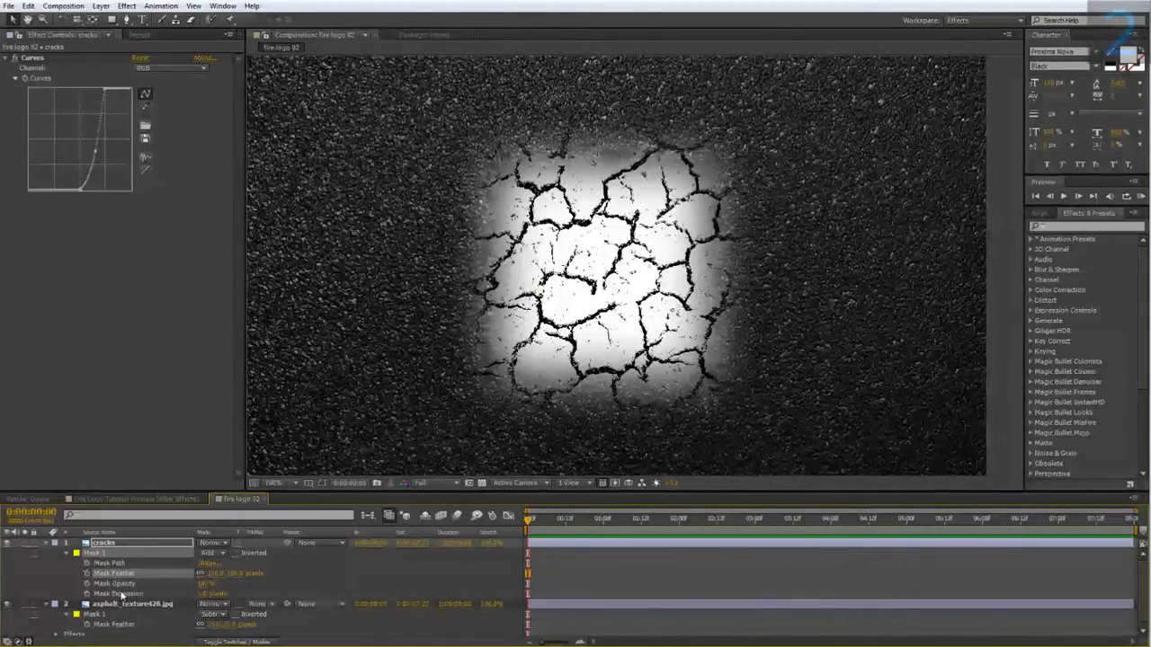
left_click(206, 593)
type("100")
key("Return")
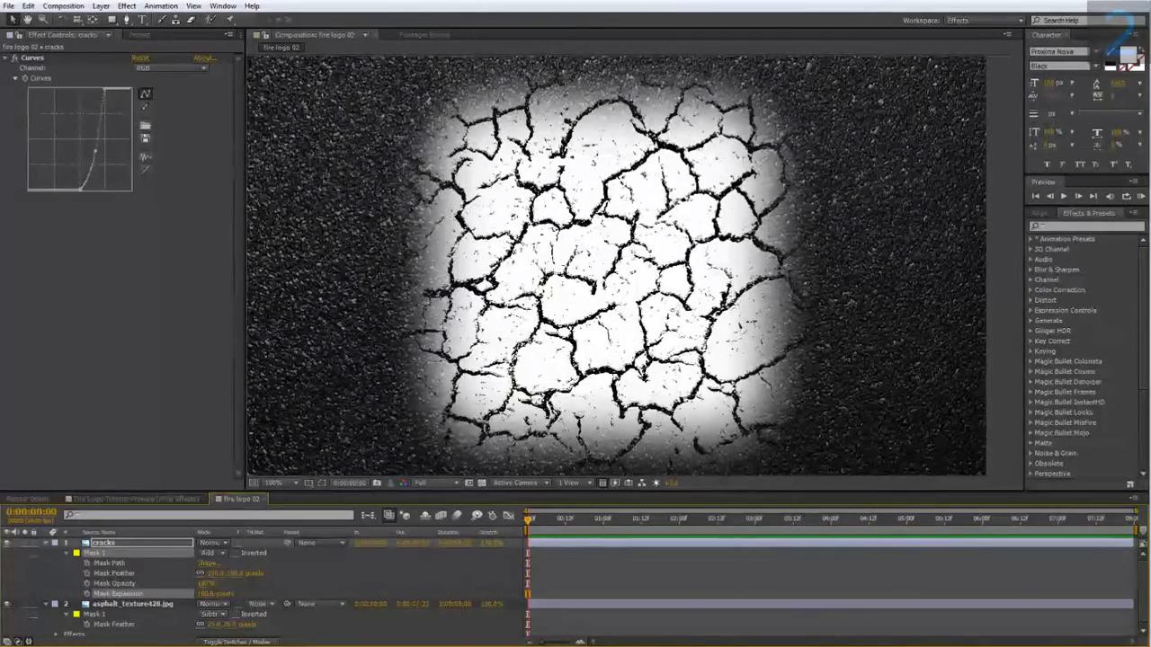
left_click(46, 544)
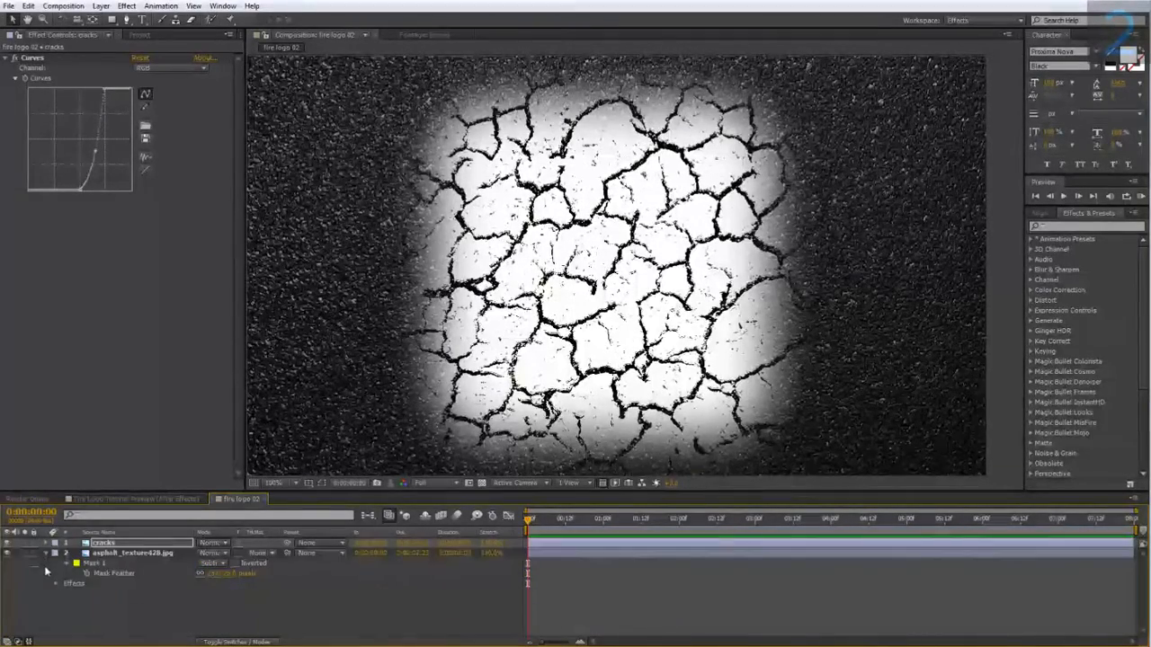
left_click(46, 554)
- Pre-compose the cracks layer as "cracks alpha", moving all attributes into the new composition
right_click(102, 543)
left_click(145, 444)
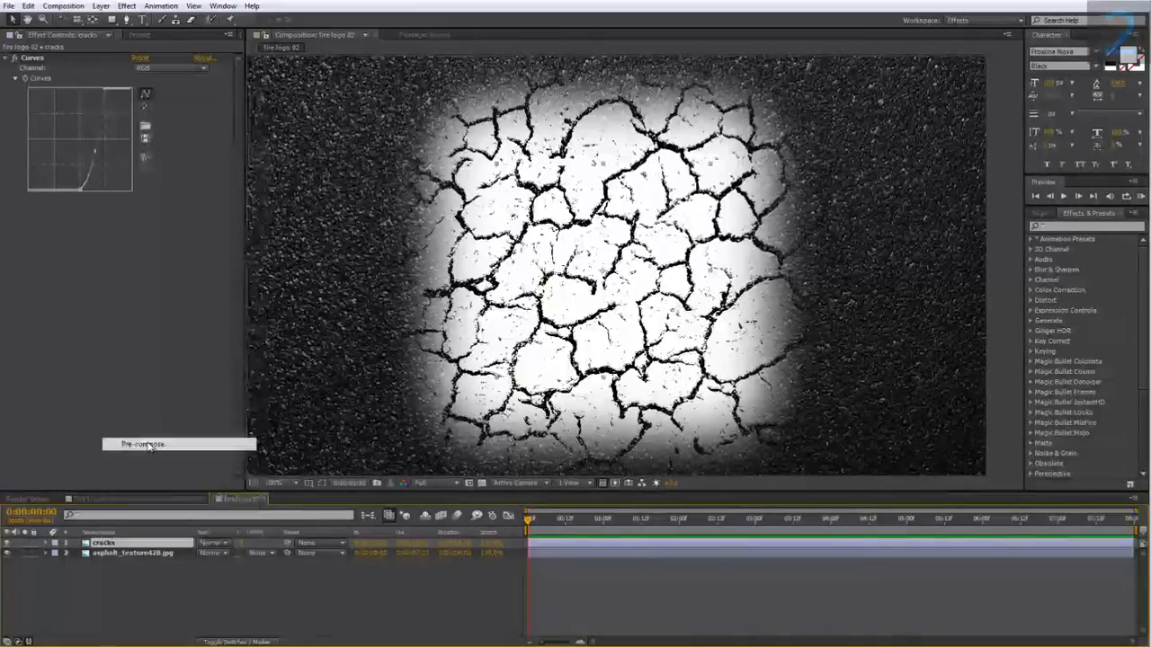
type("cracks")
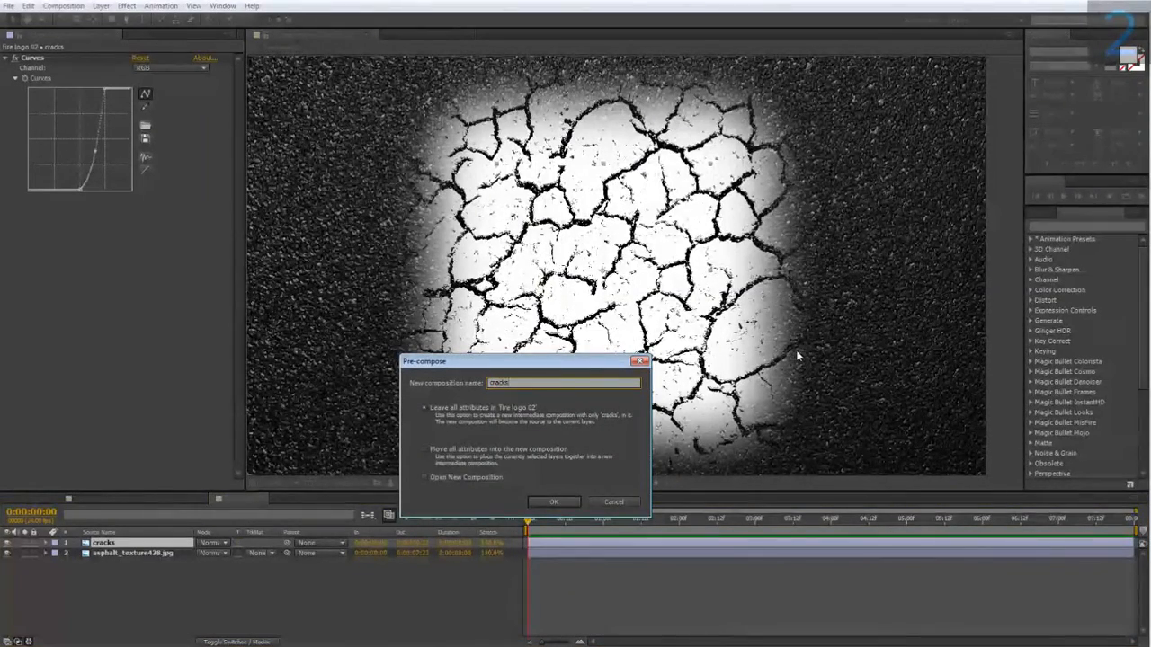
type("_alpha")
left_click(429, 455)
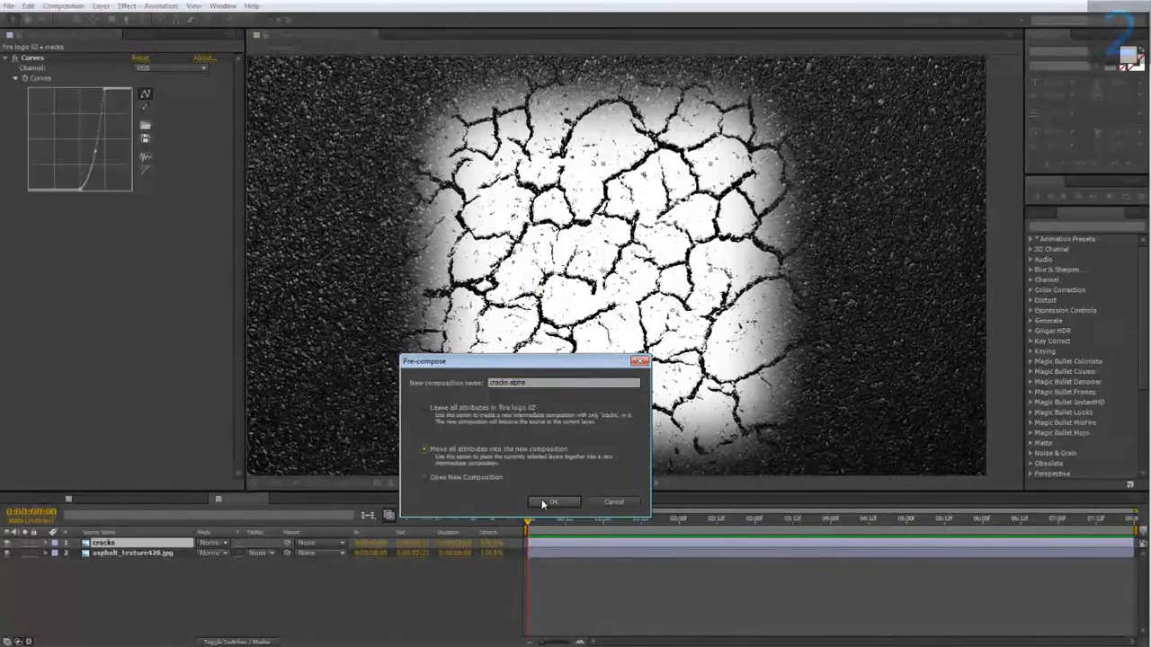
left_click(543, 502)
- Open the cracks alpha composition and add a white solid beneath the cracks layer
double_click(121, 542)
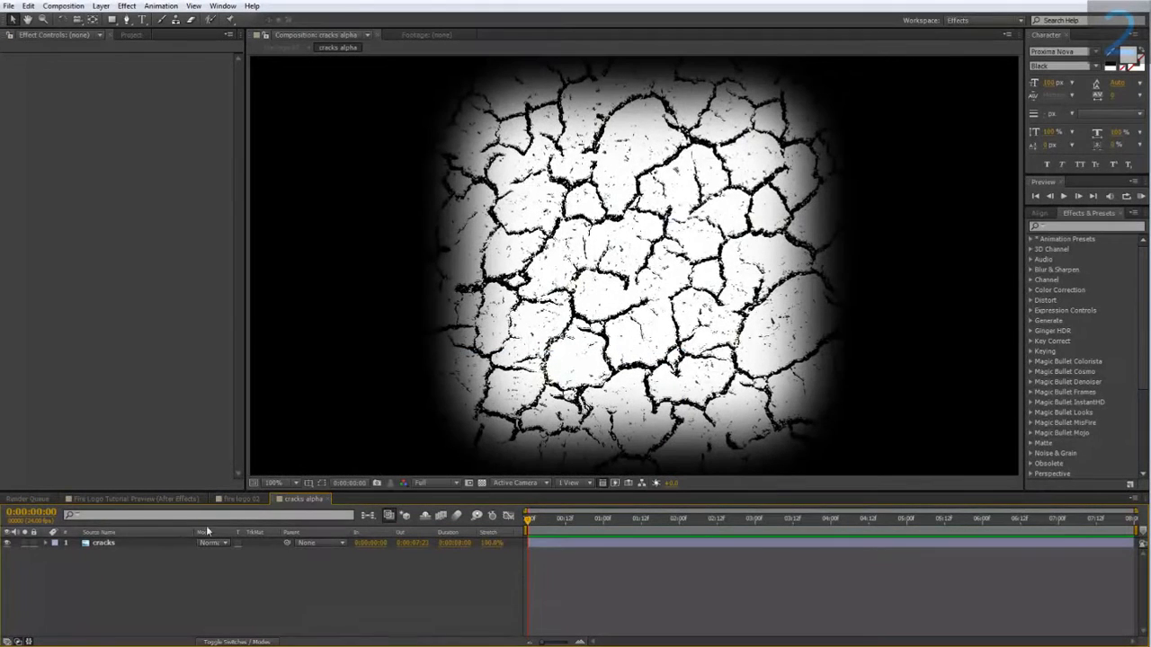
right_click(180, 562)
mouse_move(225, 433)
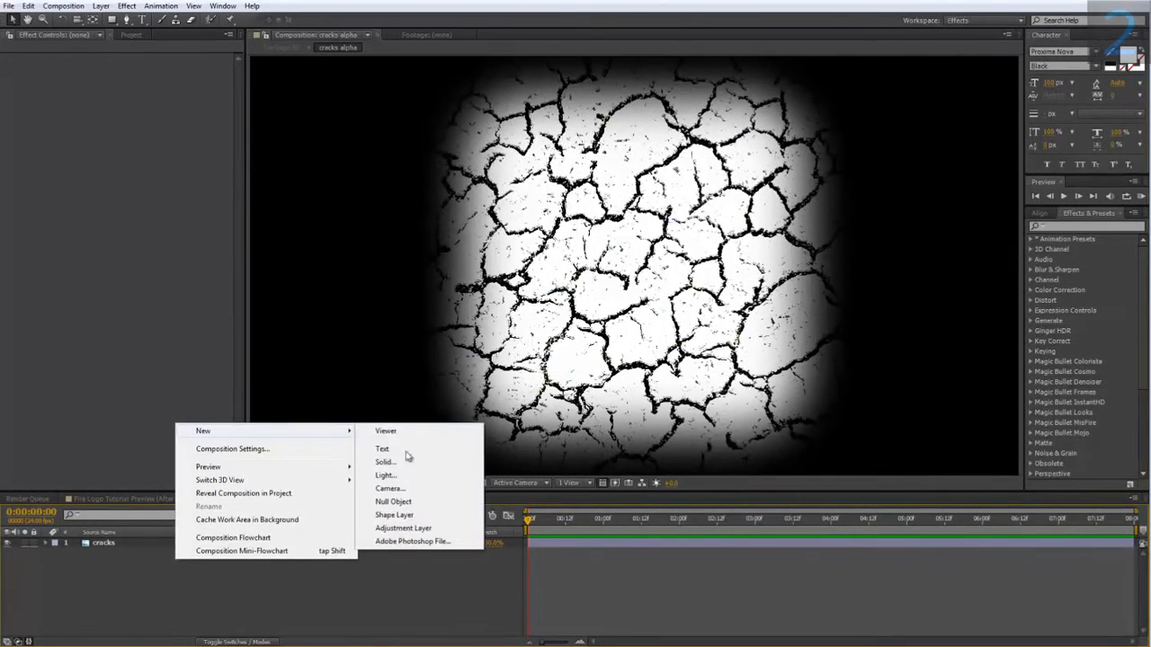
left_click(401, 463)
left_click(595, 452)
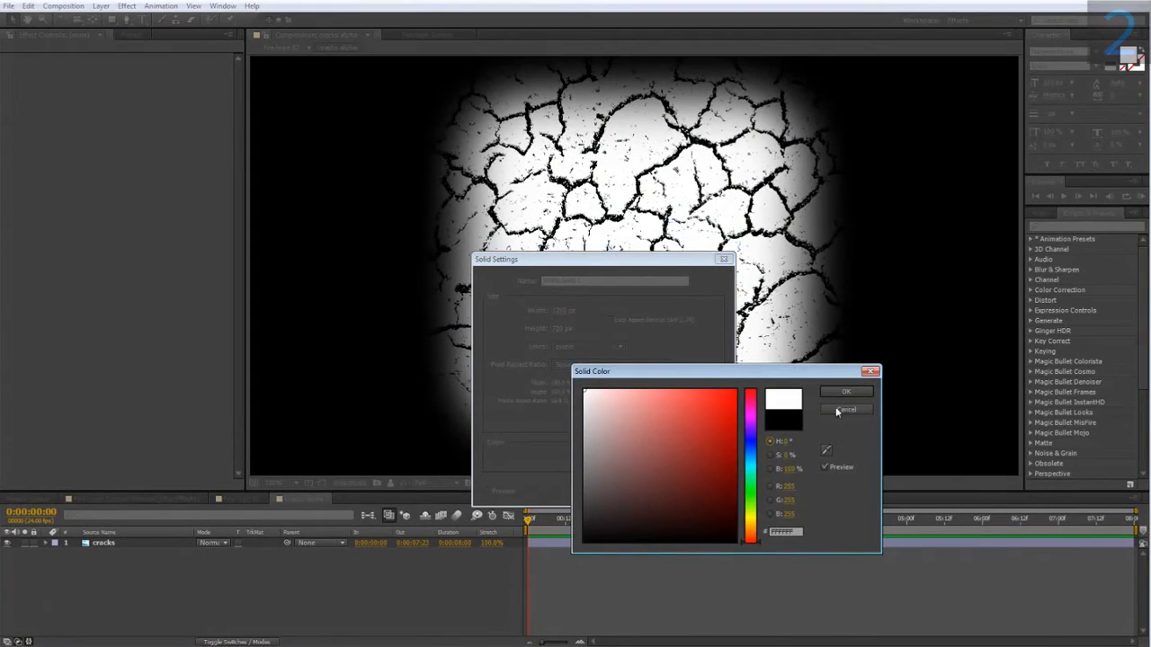
left_click(846, 393)
left_click(634, 493)
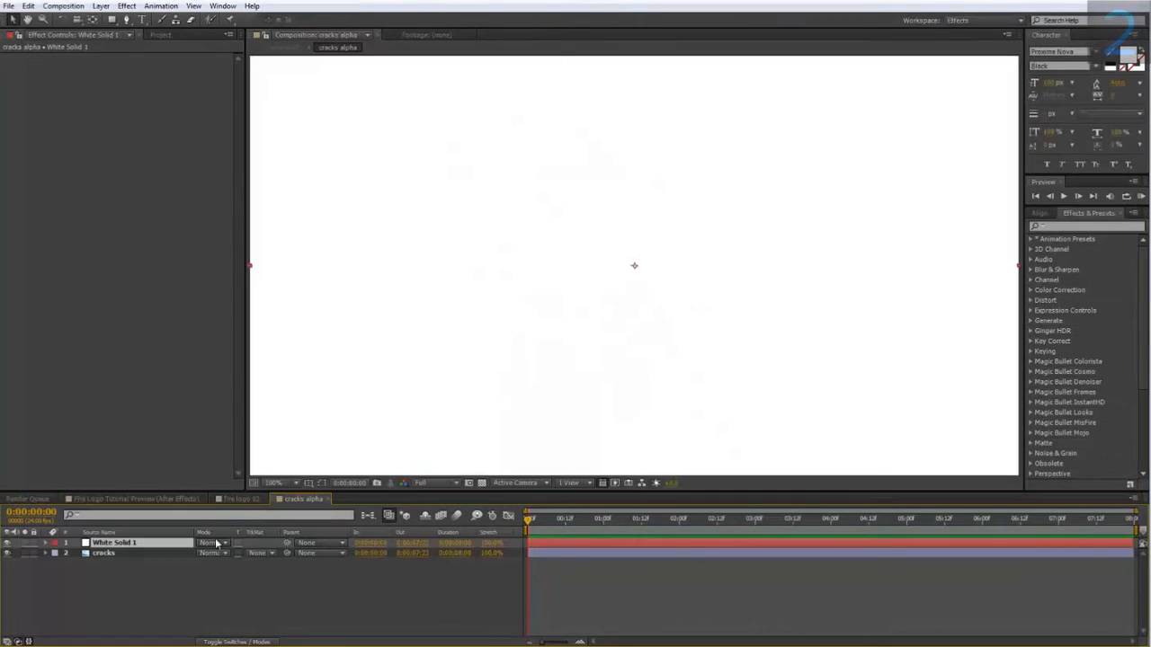
left_click_drag(142, 555, 139, 565)
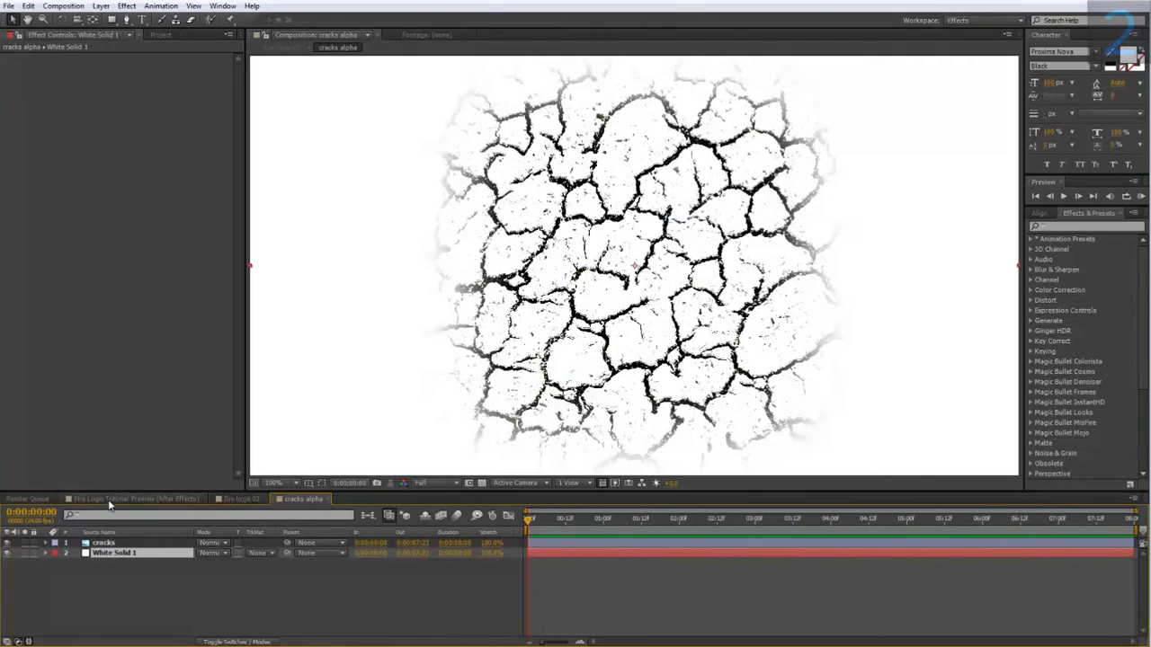
- In fire logo 02, set the asphalt layer's track matte to Luma Matte "cracks alpha" and inspect the cracked edges
left_click(243, 498)
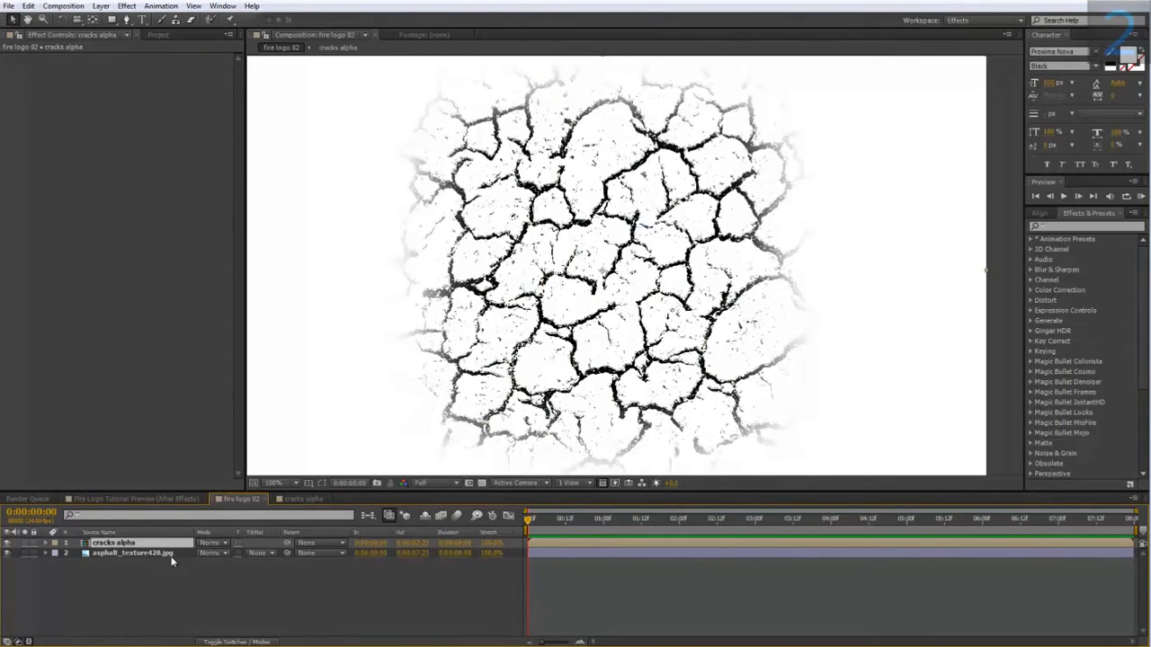
left_click(259, 555)
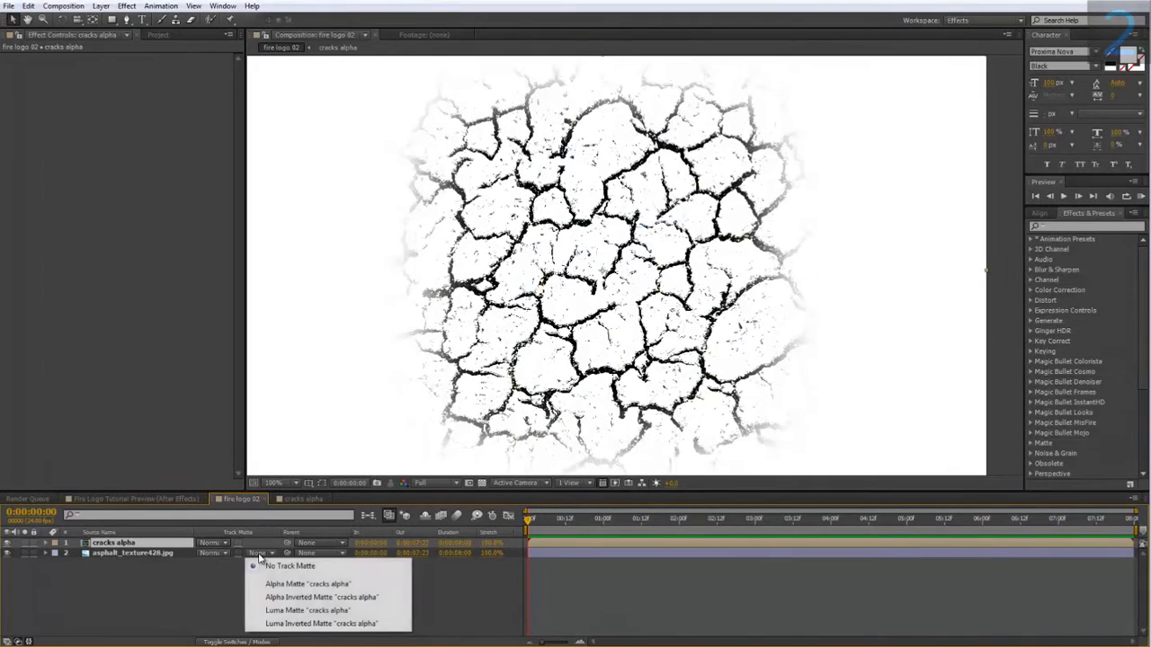
left_click(289, 612)
left_click_drag(506, 184, 488, 230)
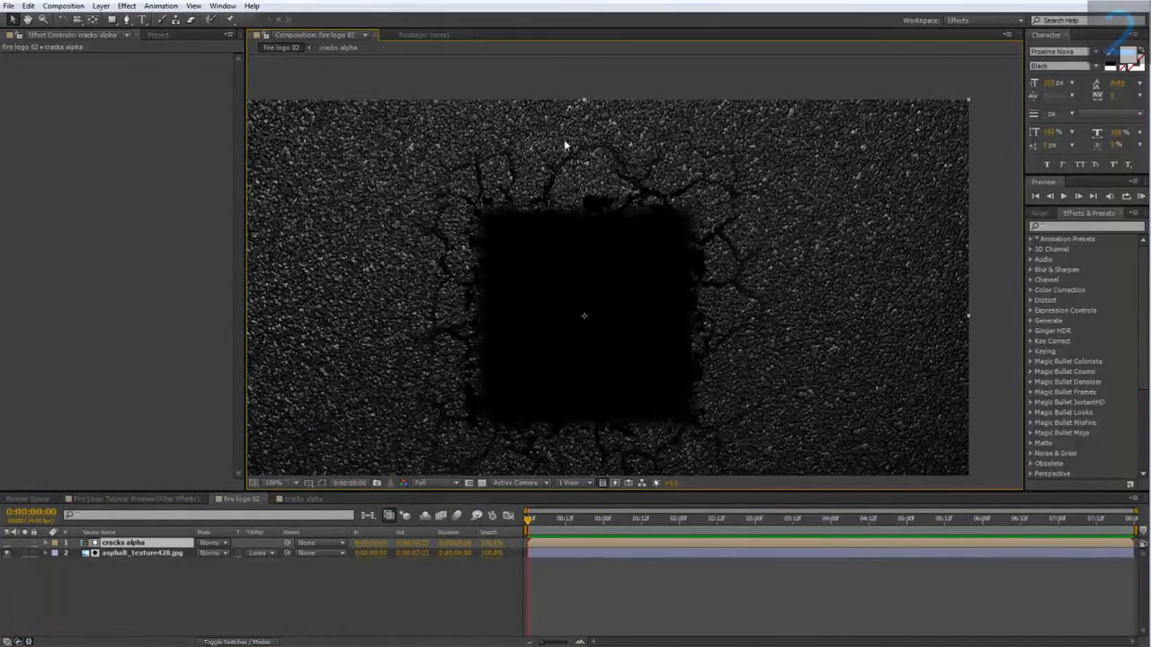
left_click_drag(406, 336, 404, 278)
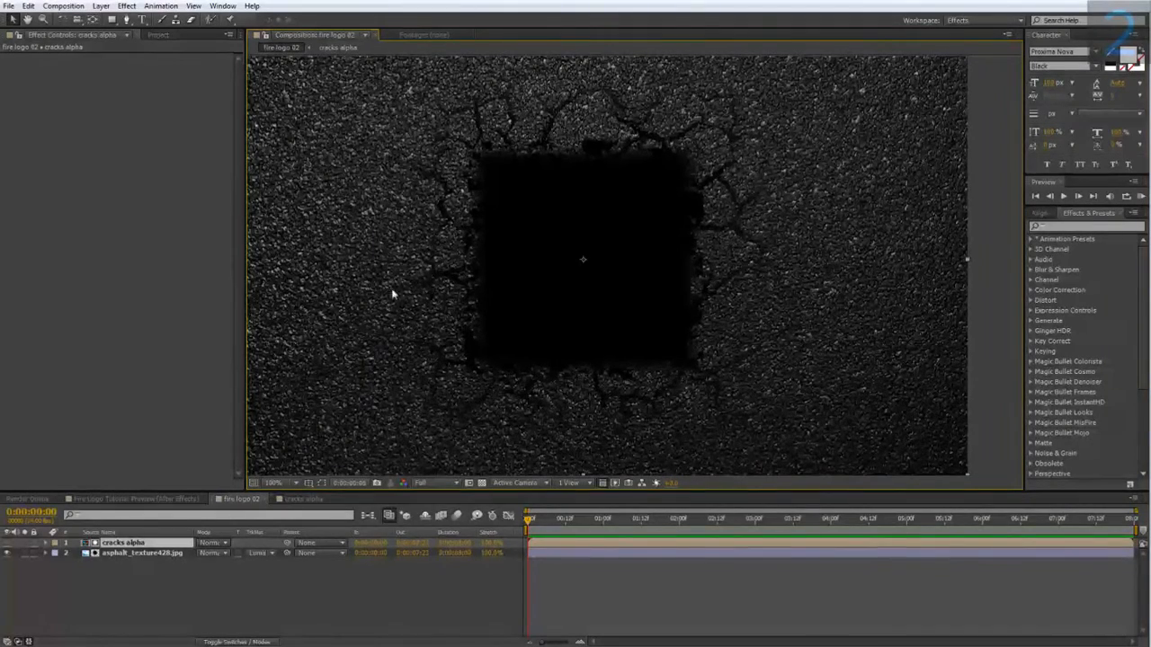
- Check the finished preview and add a medium grey solid named bg below the asphalt layer in fire logo 02
left_click(160, 498)
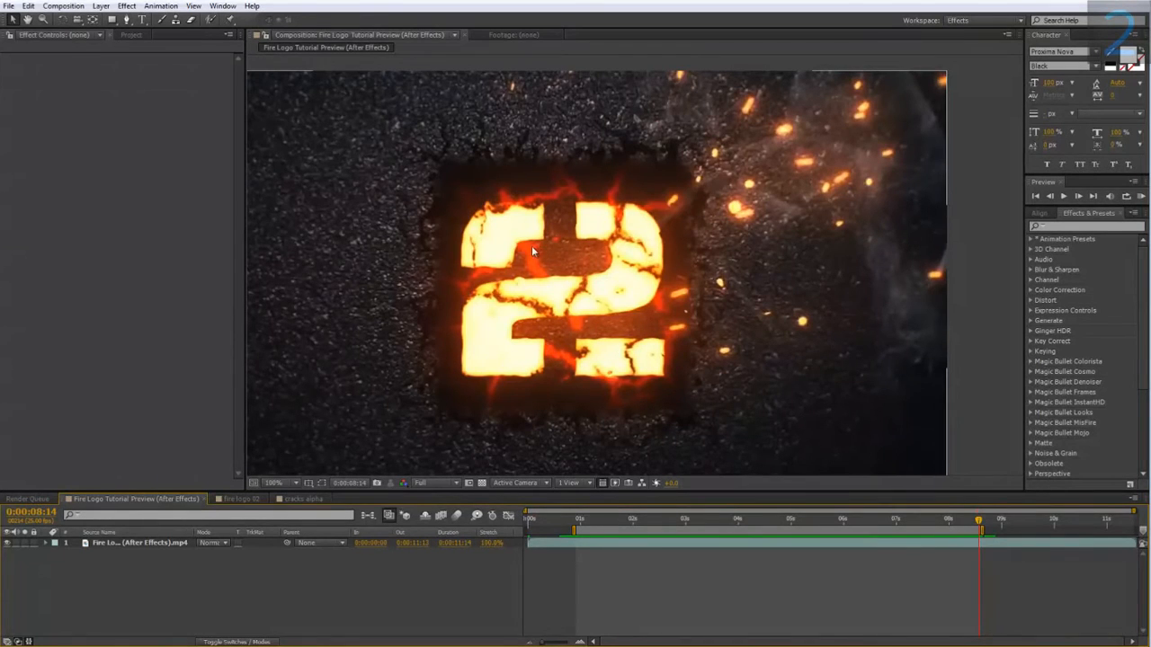
left_click(236, 499)
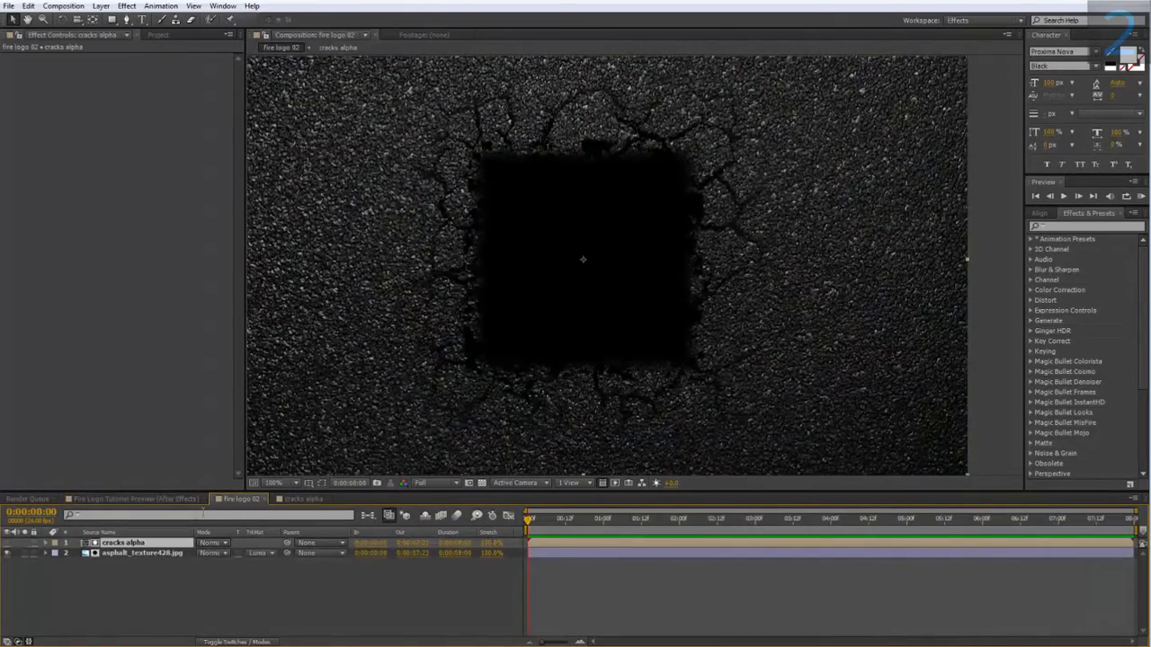
right_click(165, 568)
mouse_move(213, 440)
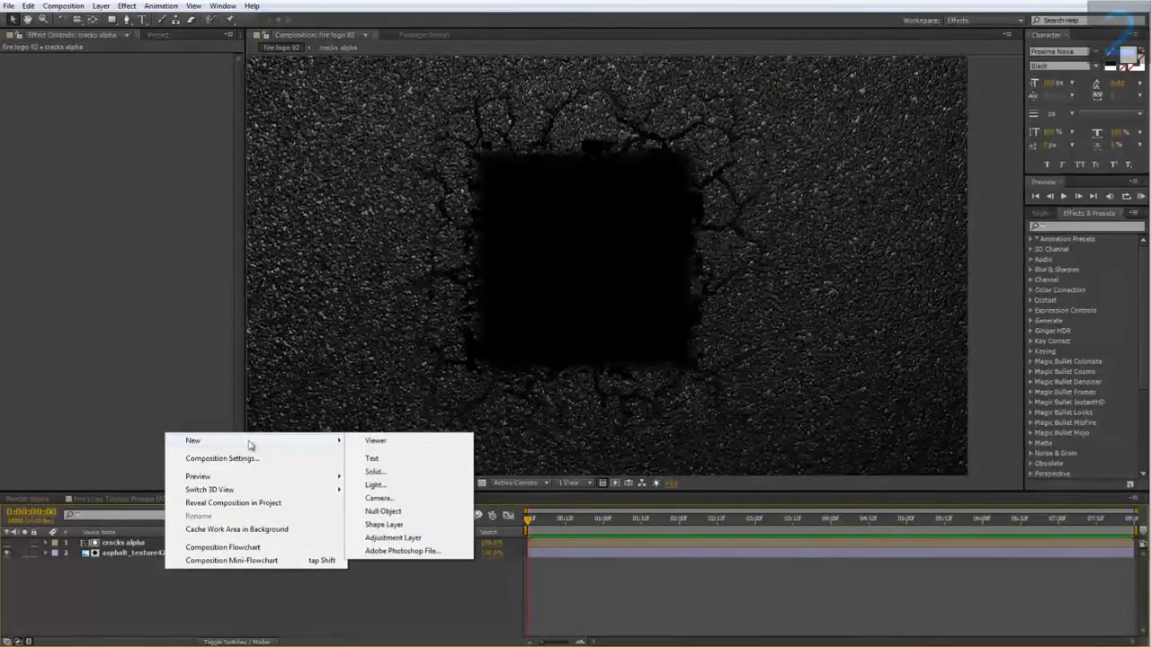
left_click(375, 472)
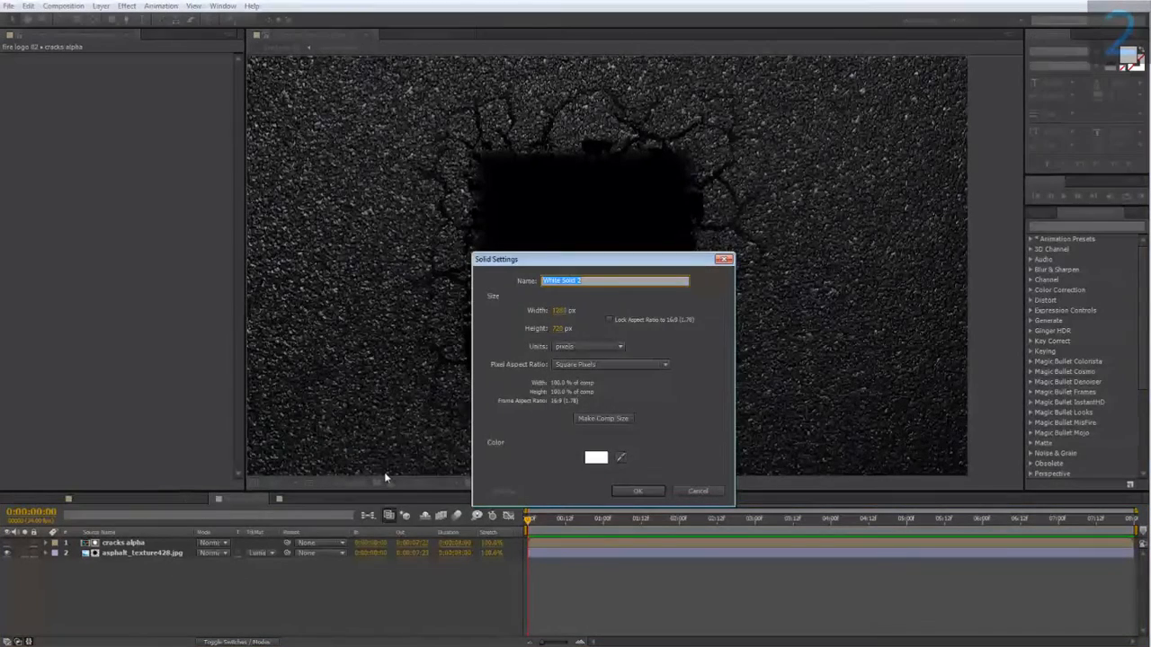
type("bg")
left_click(595, 457)
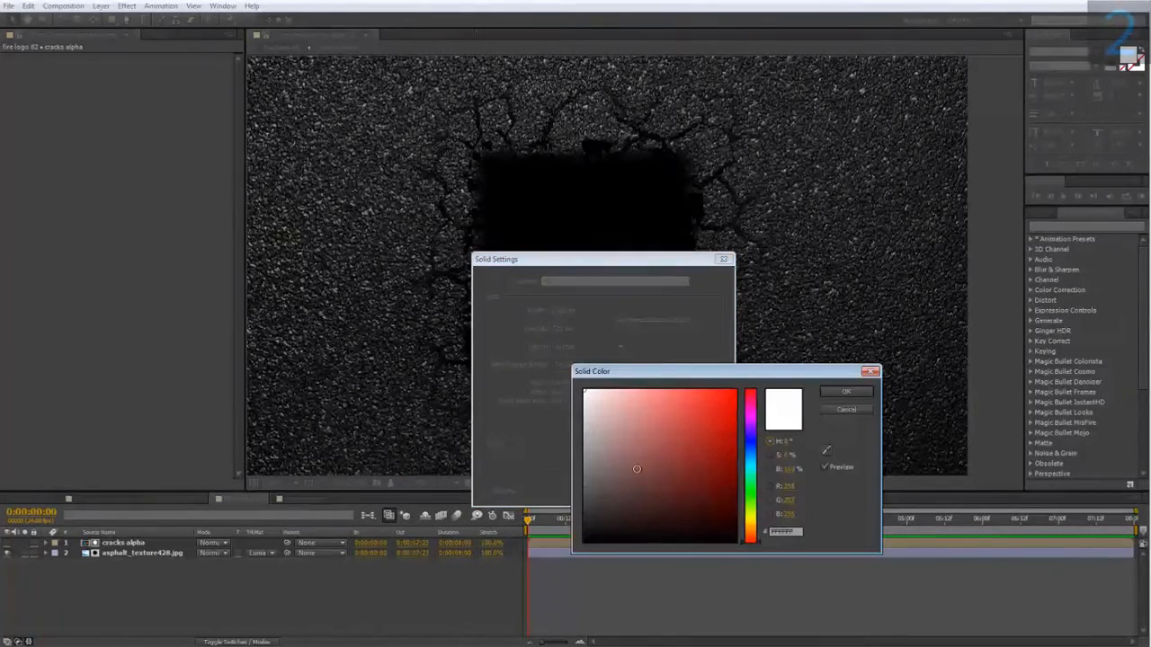
left_click(830, 392)
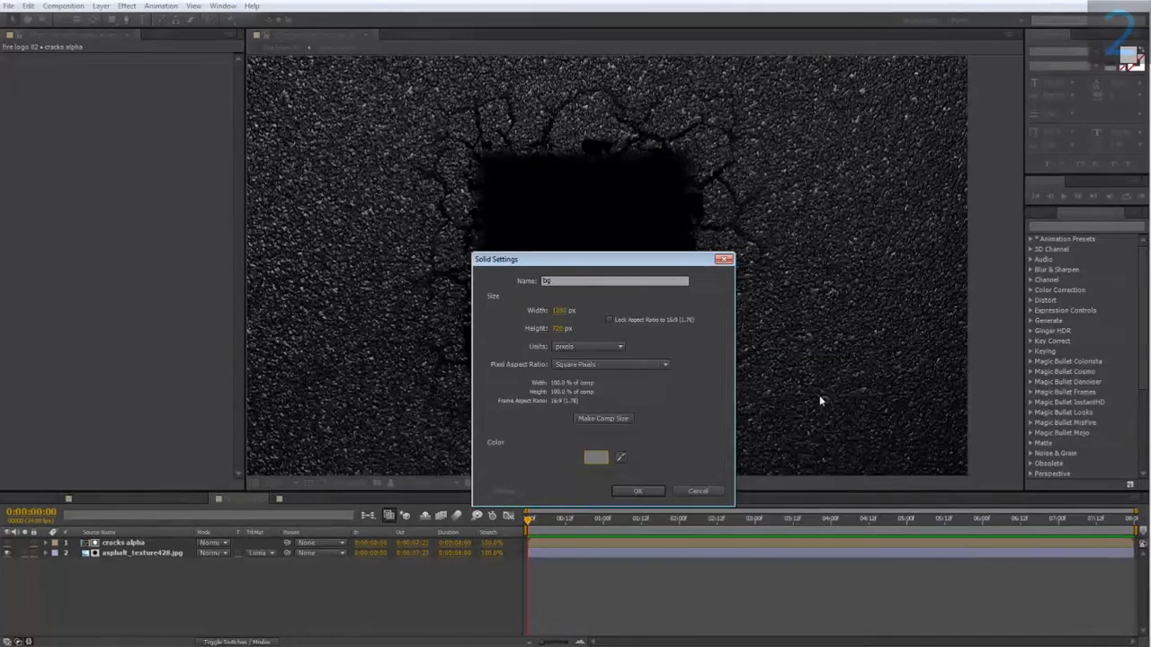
left_click(634, 492)
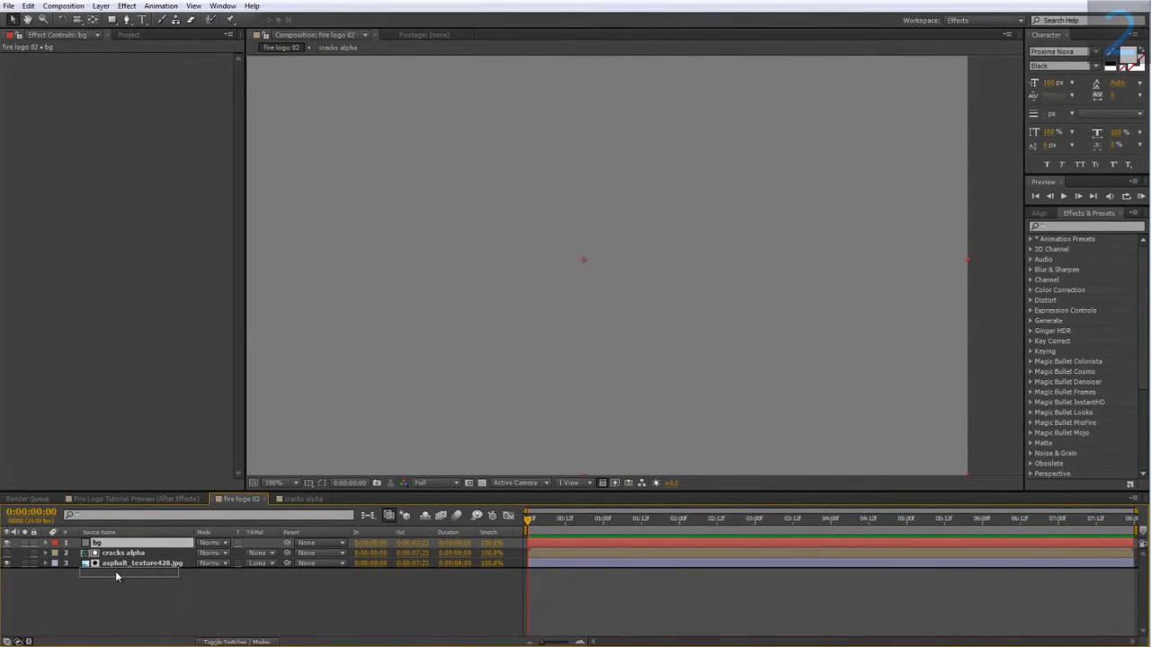
left_click_drag(115, 571, 116, 571)
- Pre-compose the bg layer as "bg pre", moving all attributes into the new composition
right_click(127, 563)
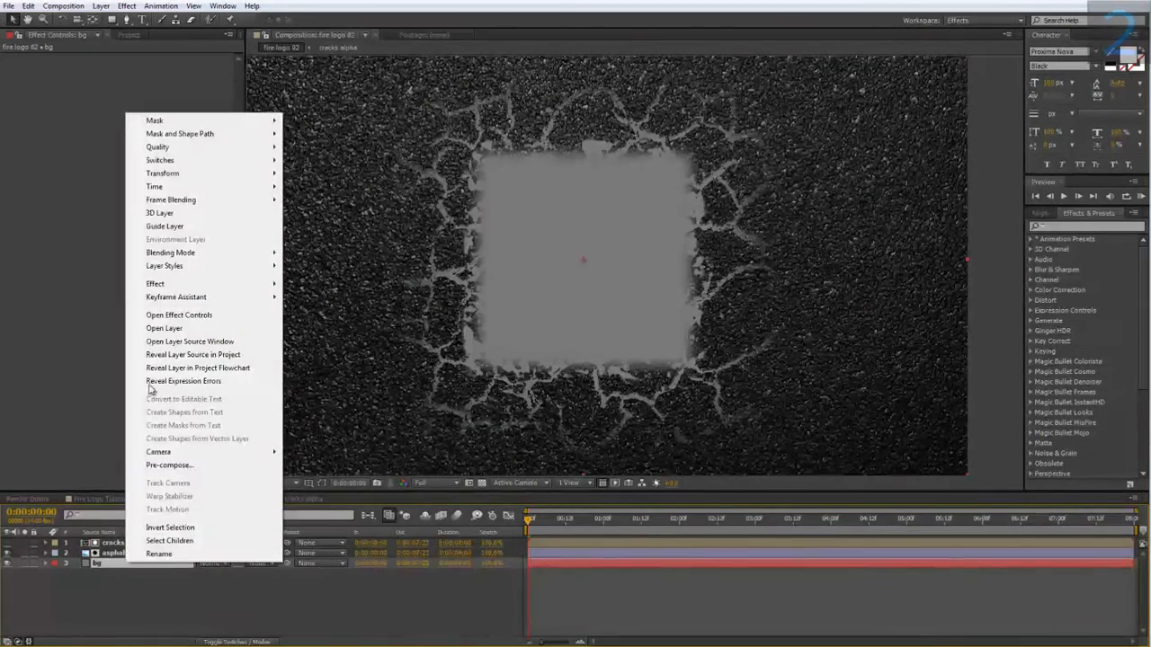
left_click(169, 465)
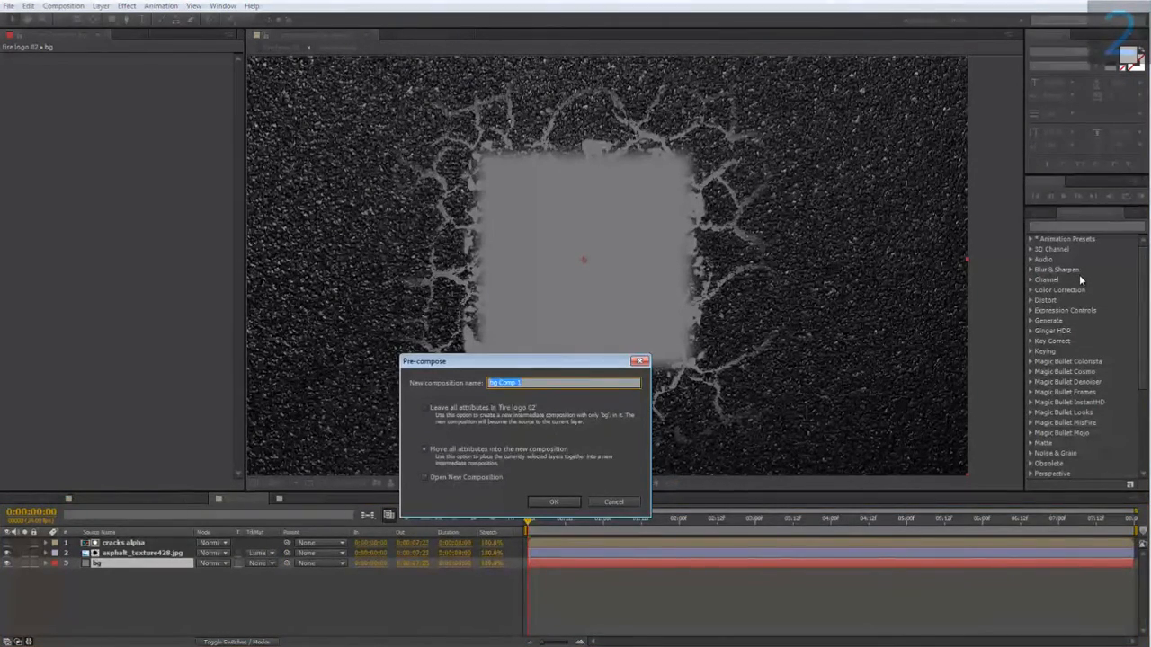
type("bg pre")
left_click(538, 500)
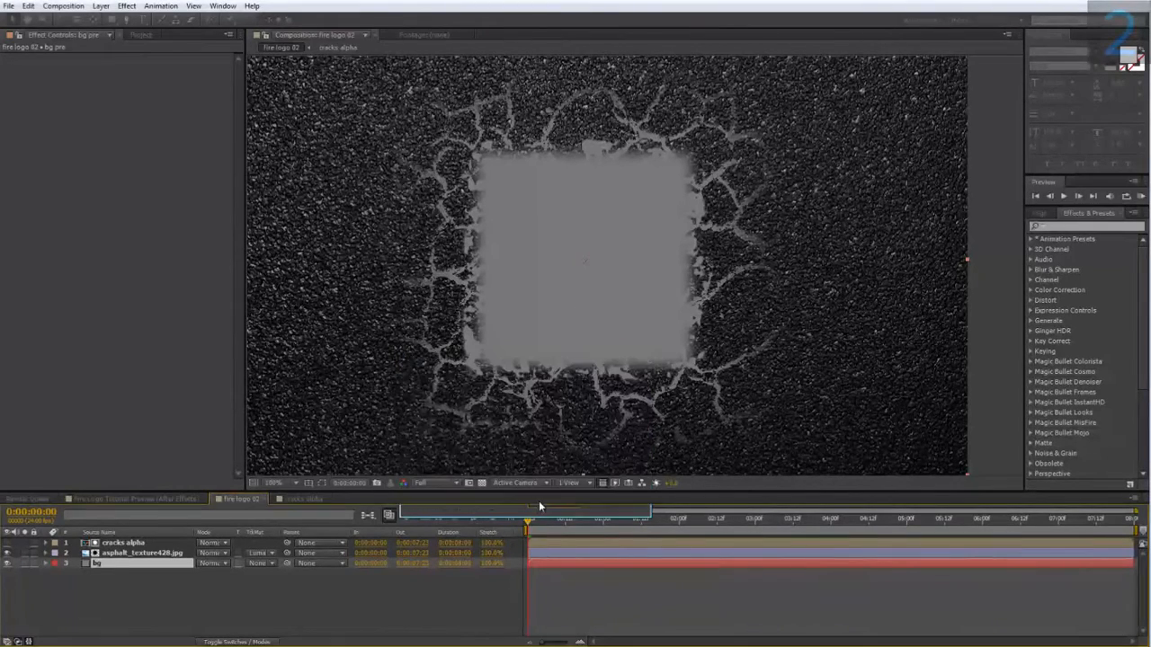
- Open the bg pre composition and add the cracks alpha composition above the bg solid
double_click(107, 563)
left_click(130, 35)
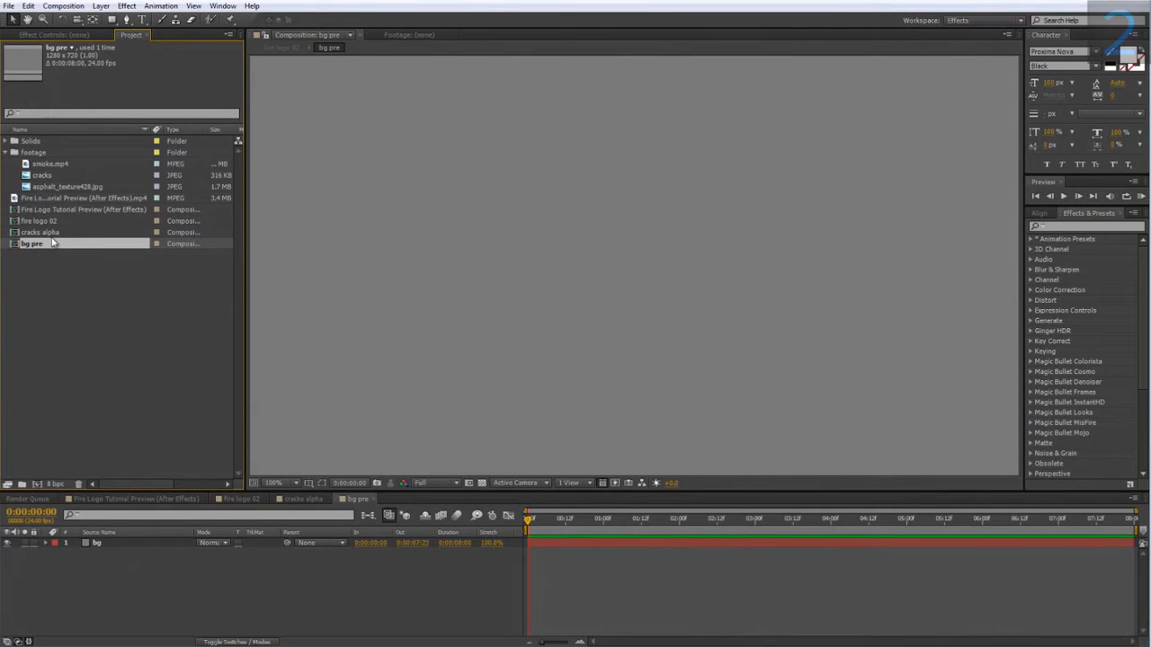
left_click_drag(35, 232, 118, 554)
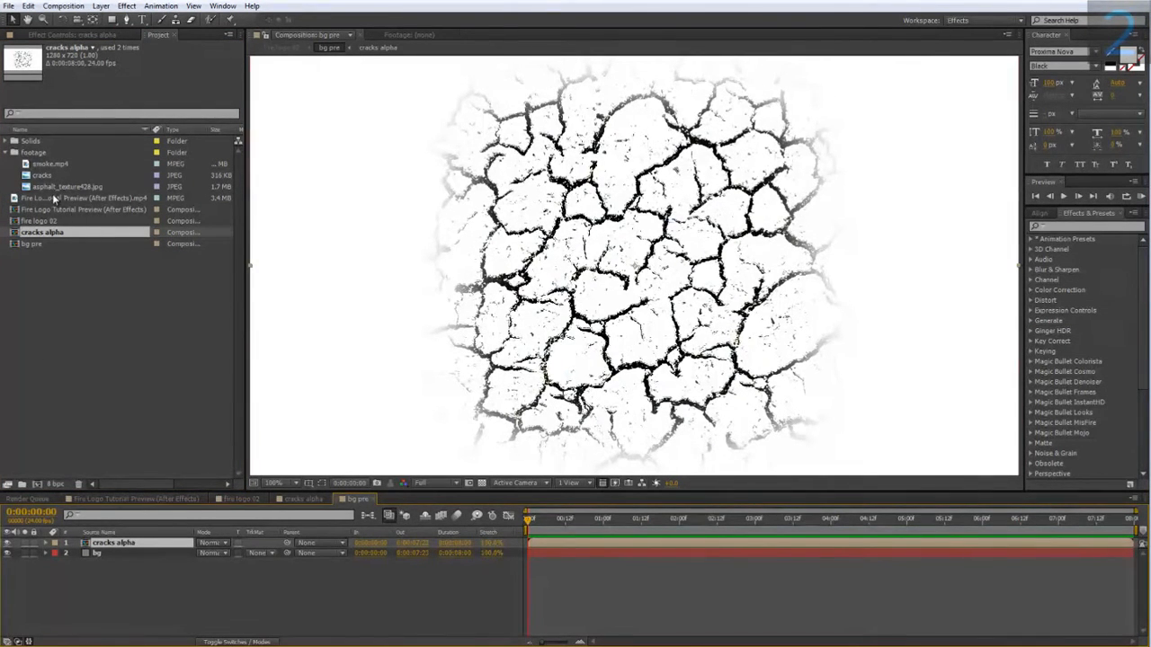
- Add asphalt_texture428.jpg to bg pre below the cracks alpha layer and delete the grey bg solid
left_click_drag(51, 187, 117, 547)
left_click(133, 564)
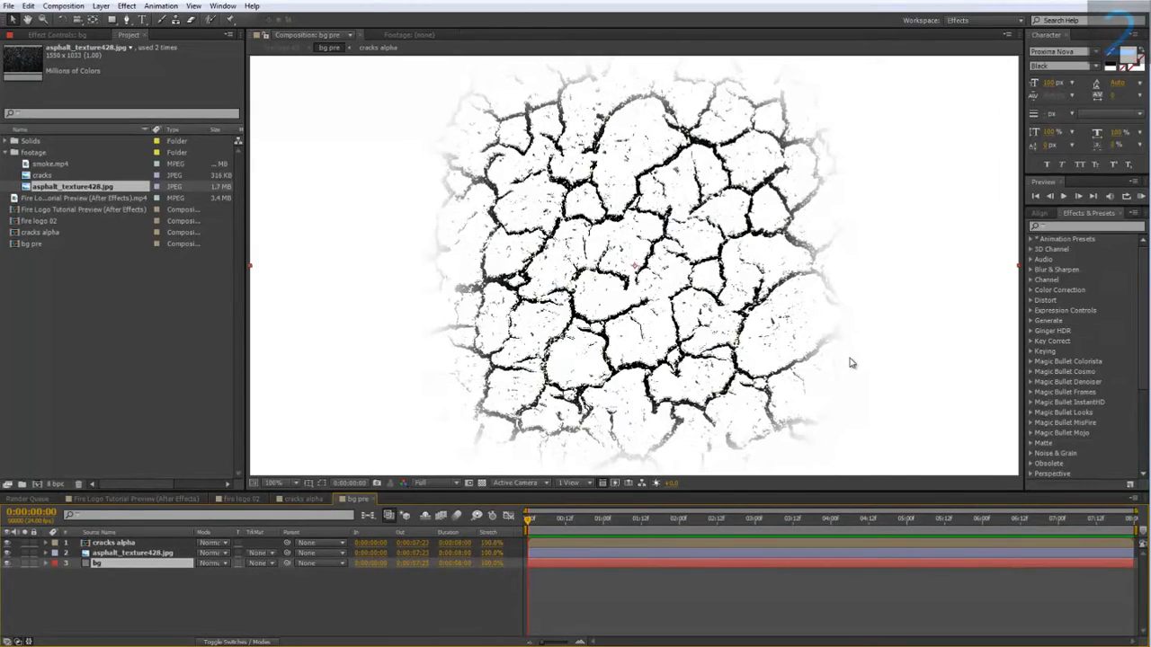
key("Delete")
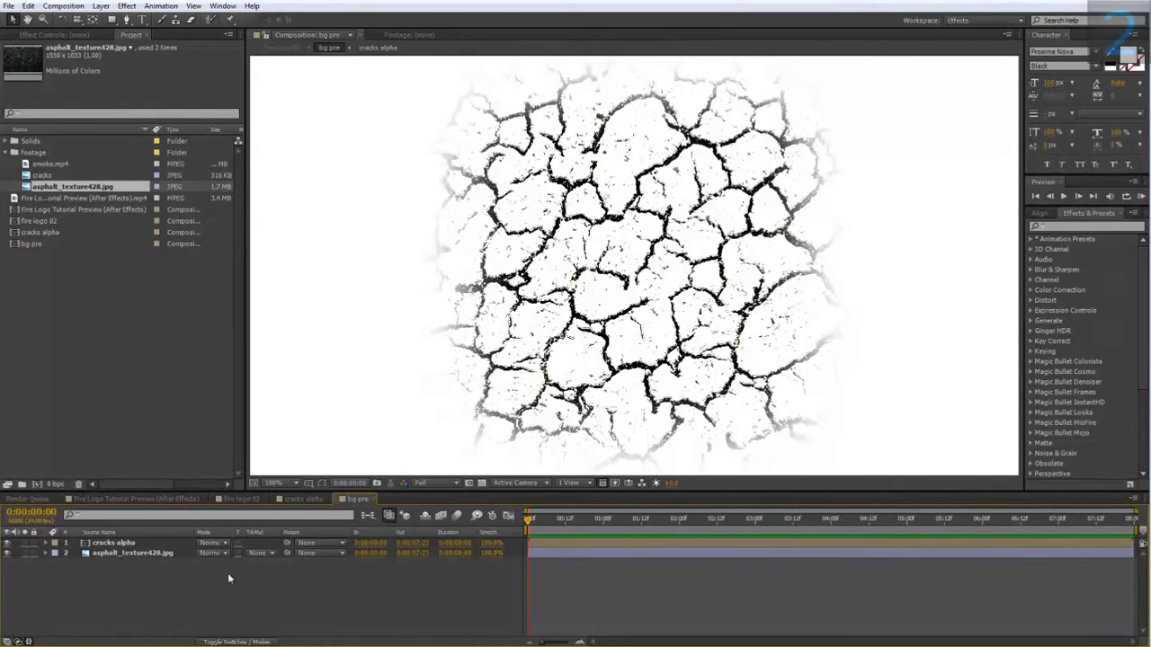
- Create a full-size orange-red solid with colour EC2C00 in the bg pre composition
right_click(144, 567)
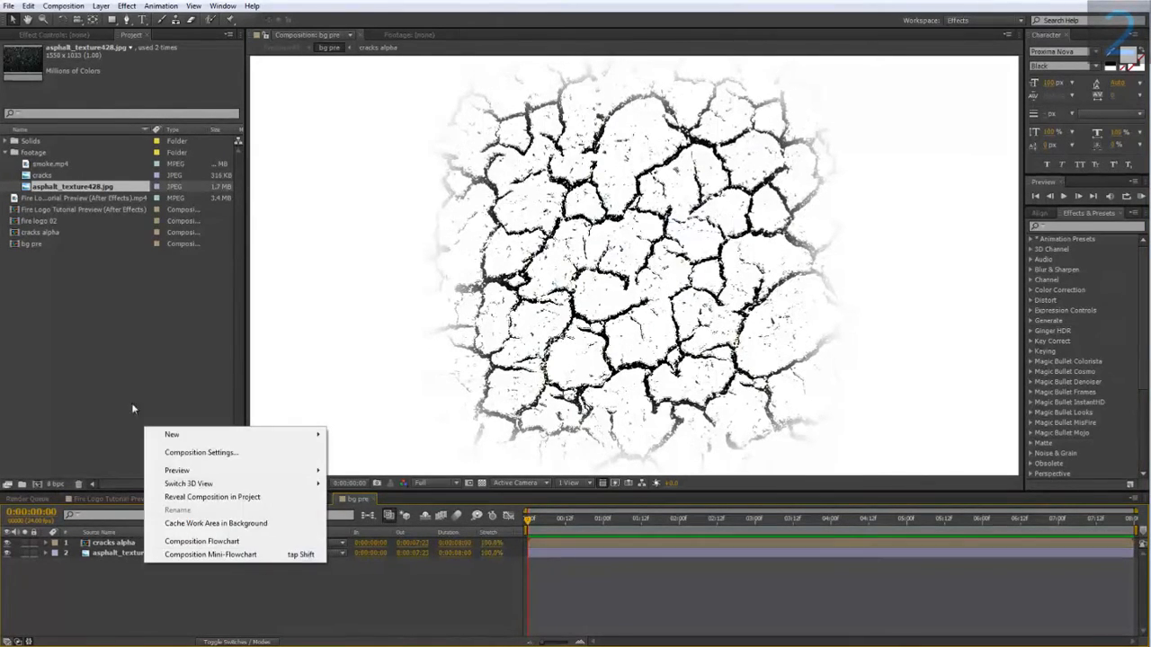
mouse_move(199, 436)
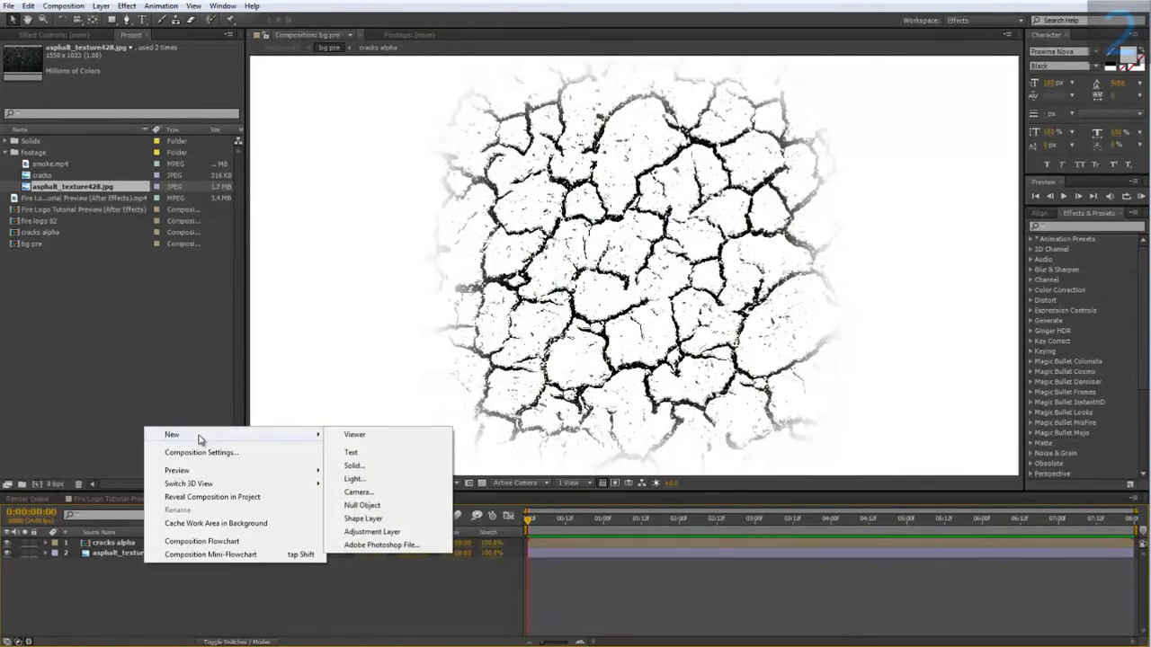
left_click(385, 467)
left_click(594, 459)
left_click_drag(715, 438, 735, 400)
left_click(757, 538)
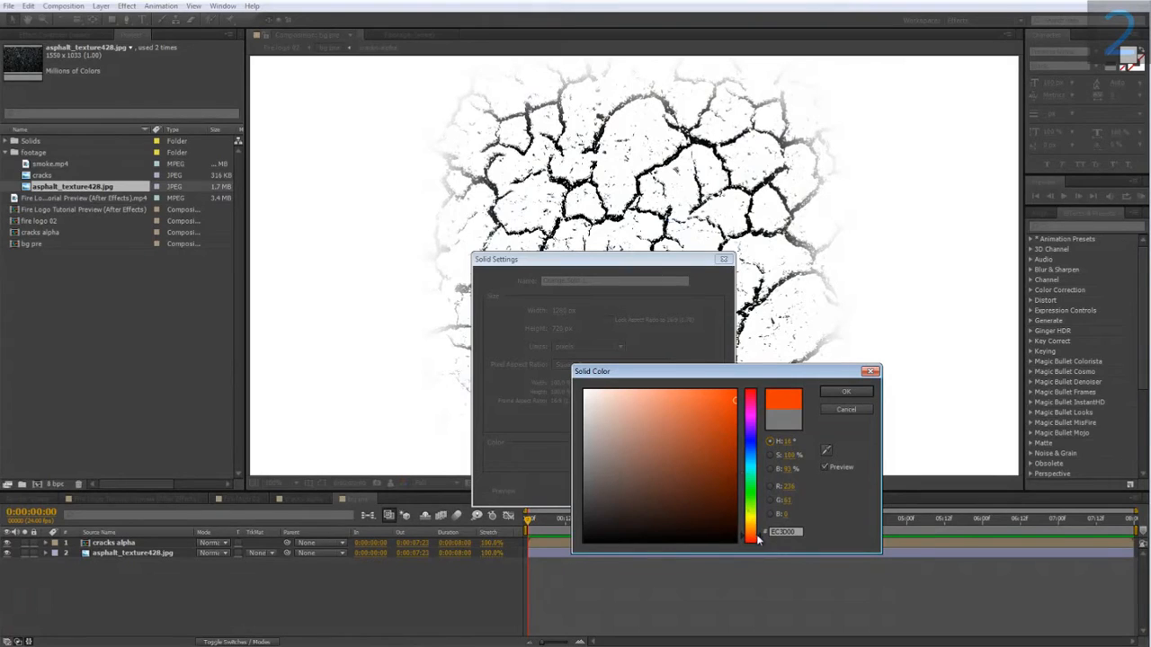
left_click(758, 540)
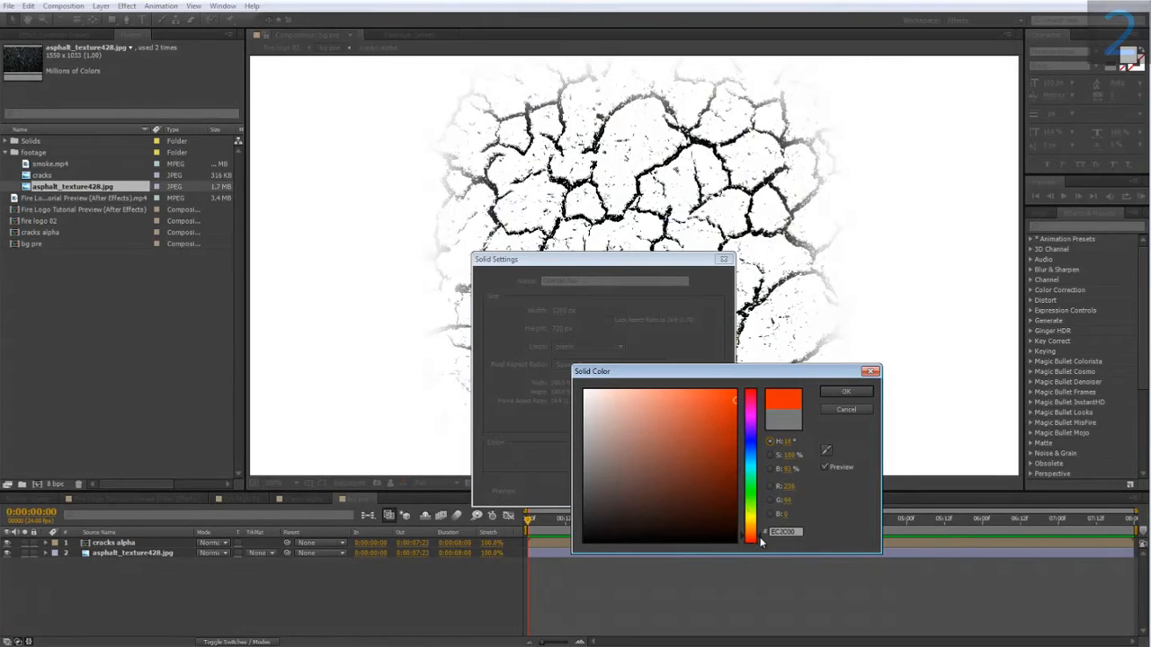
left_click(845, 395)
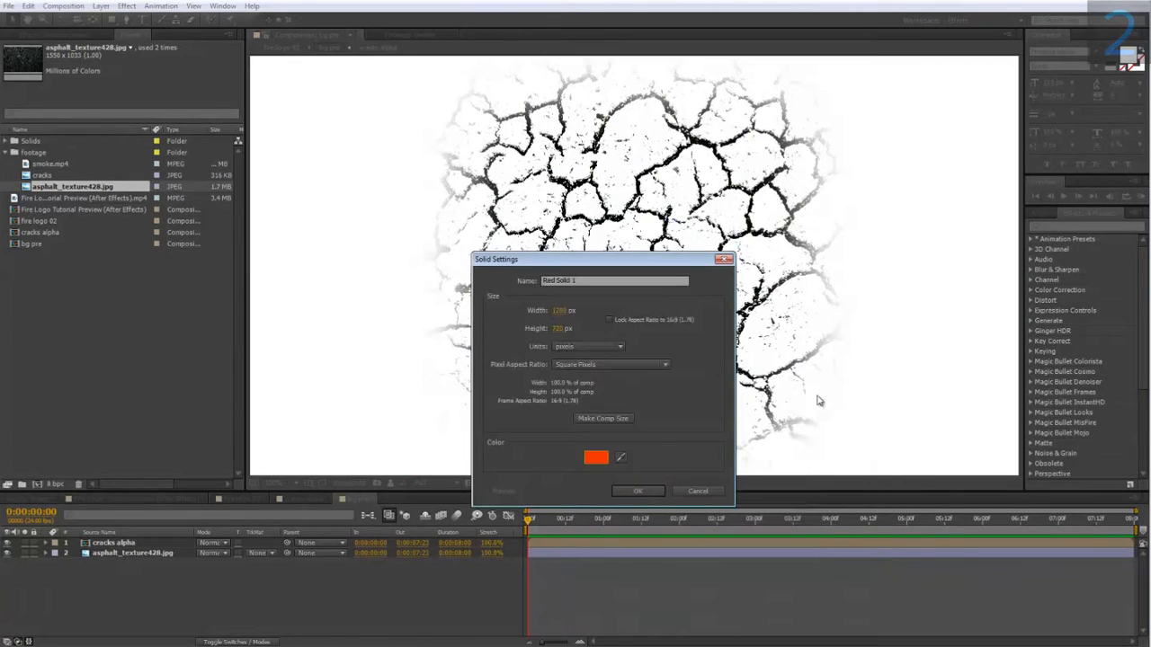
left_click(629, 489)
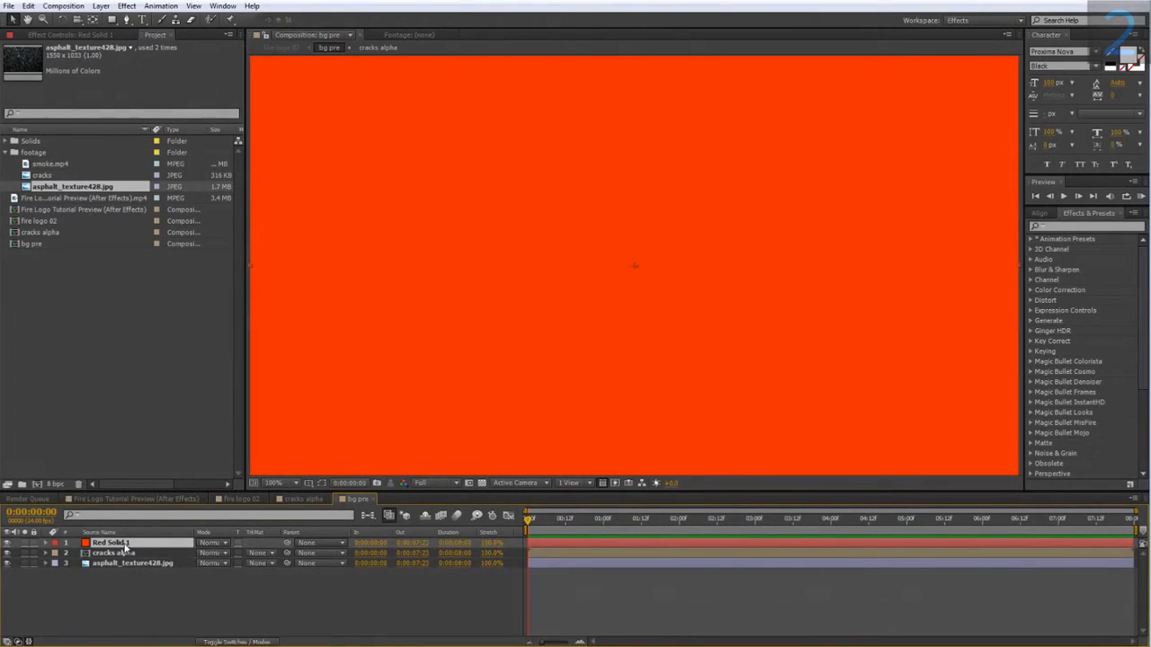
- Move the red solid below cracks alpha and set its track matte to Luma Inverted Matte "cracks alpha"
key("ctrl+bracketleft")
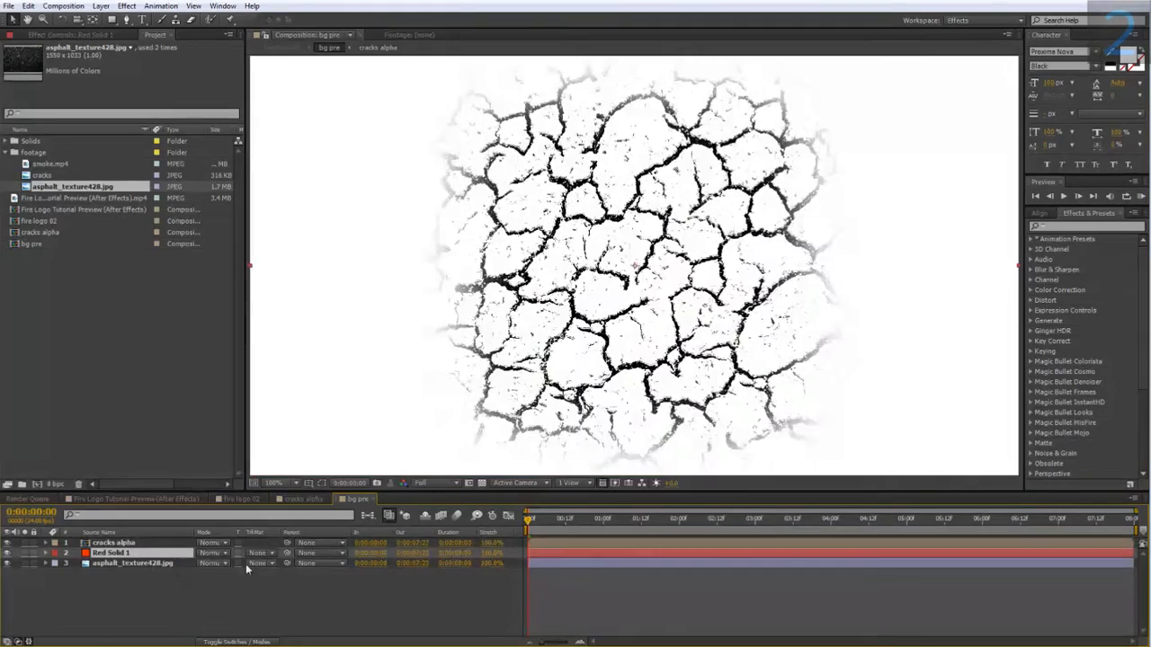
left_click(257, 555)
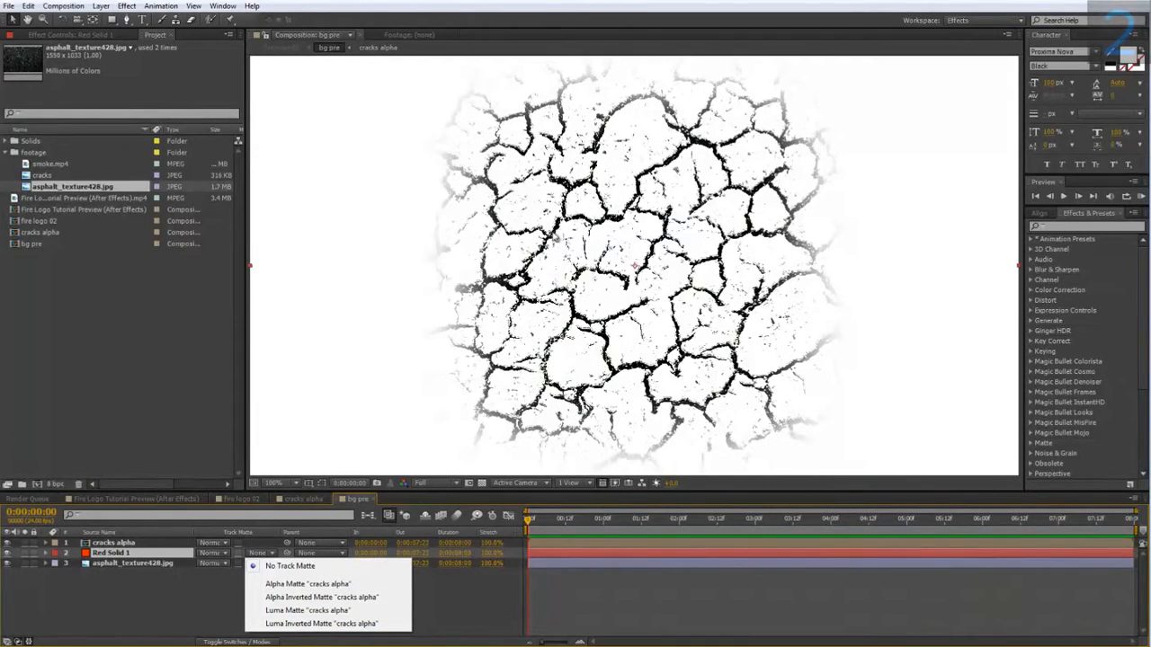
left_click(338, 623)
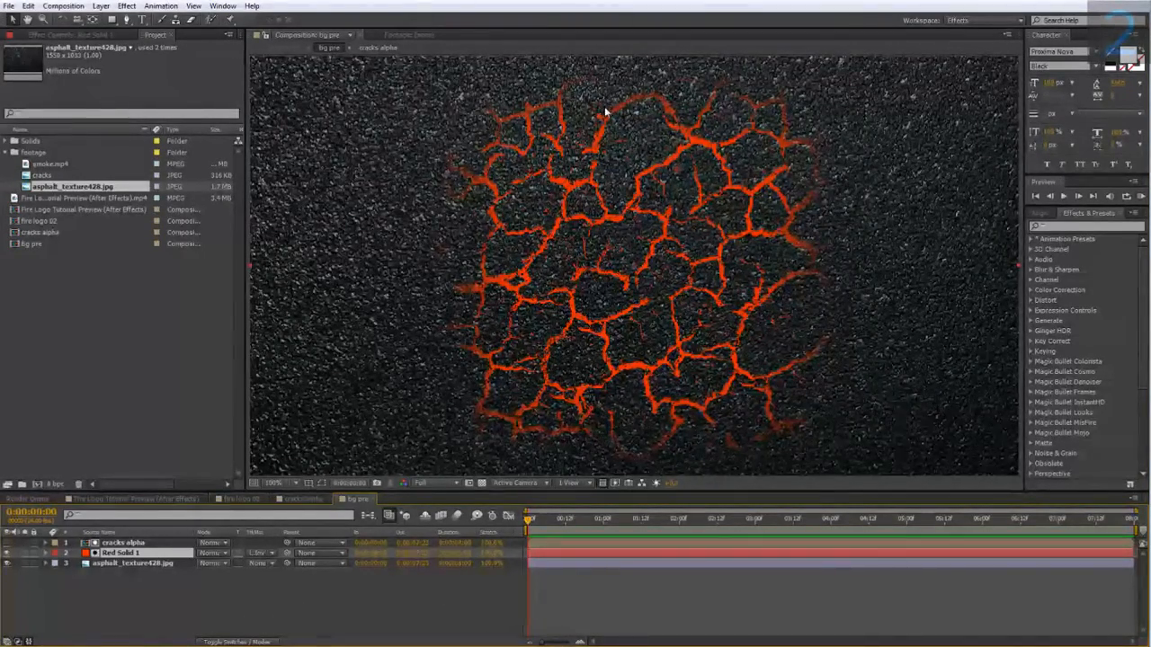
- Scale the asphalt texture layer in bg pre down to 64%
left_click(167, 564)
key("s")
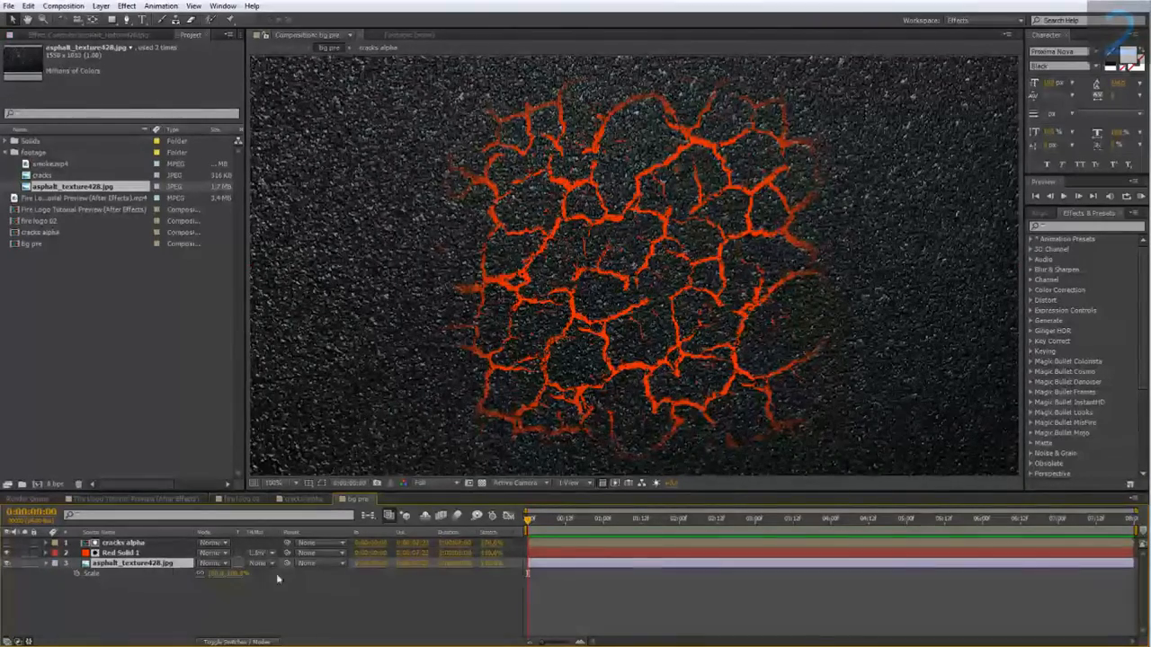
left_click_drag(234, 573, 198, 573)
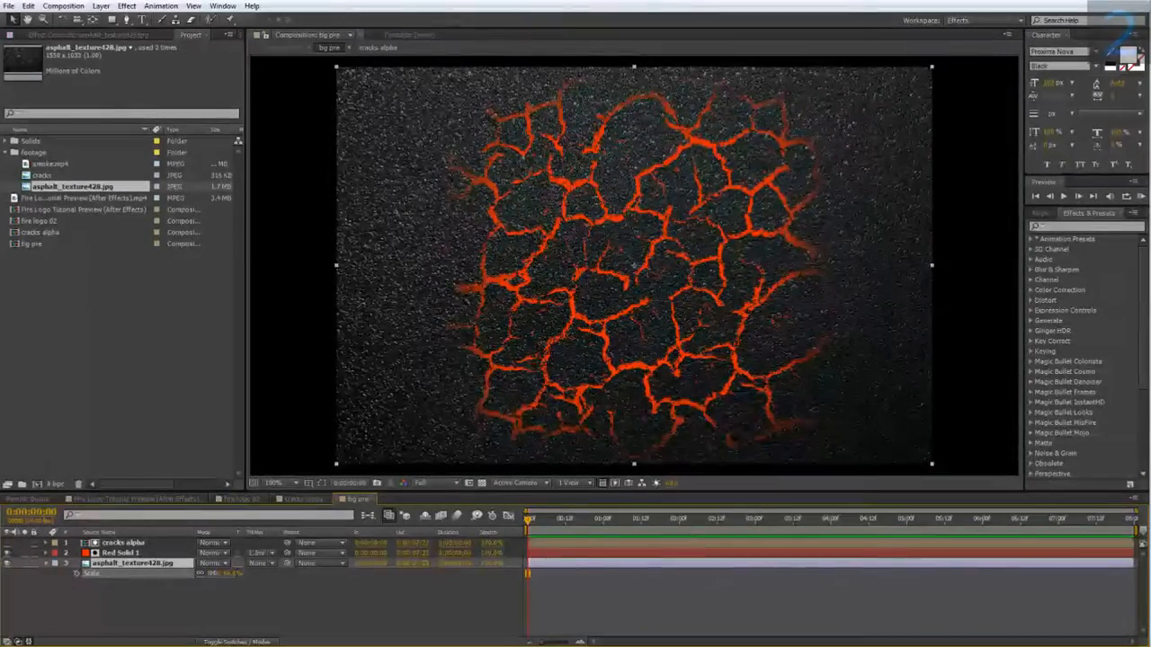
scroll(409, 322, "down", 1)
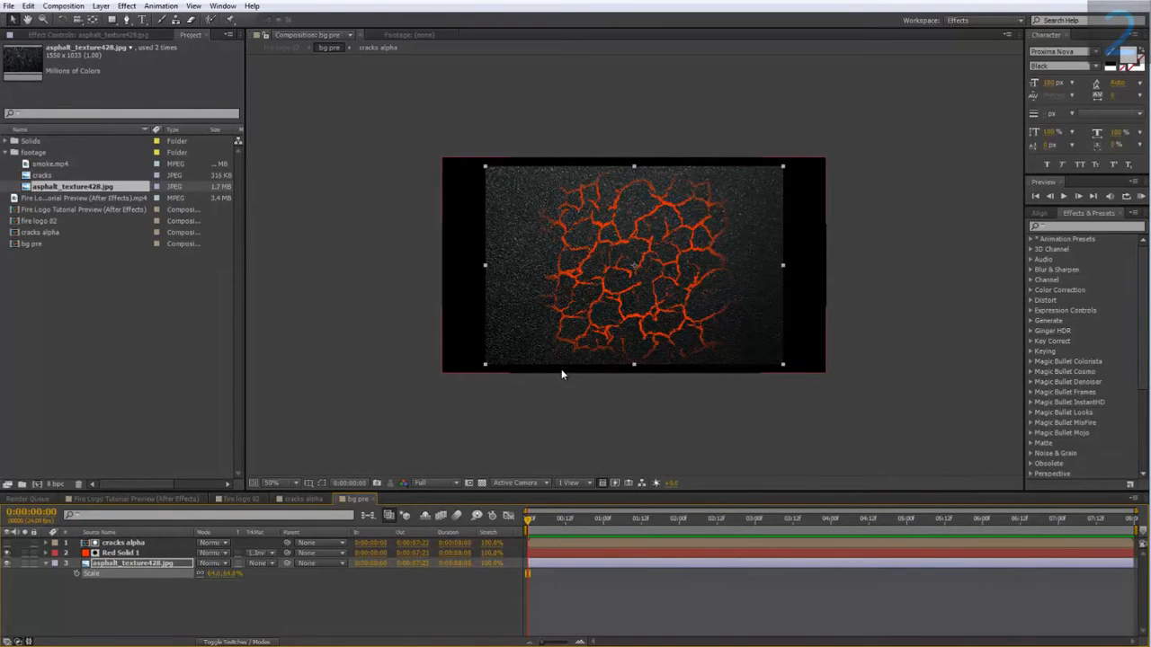
- Compare the finished preview with the glowing cracks in the fire logo 02 composition
left_click(128, 498)
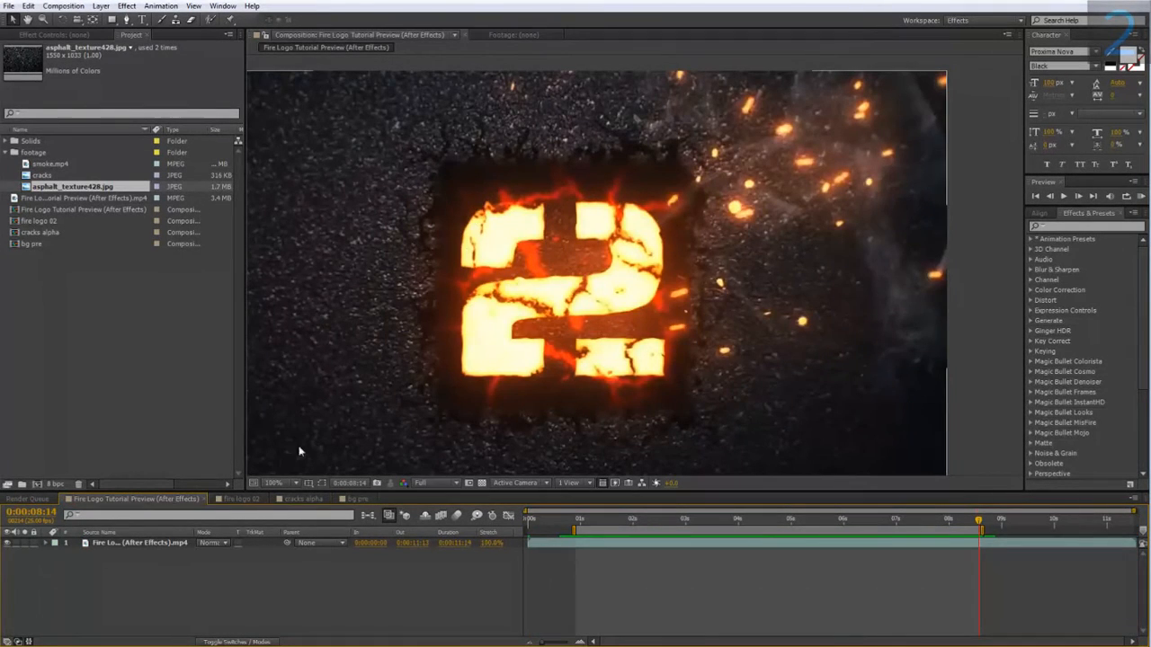
left_click(241, 499)
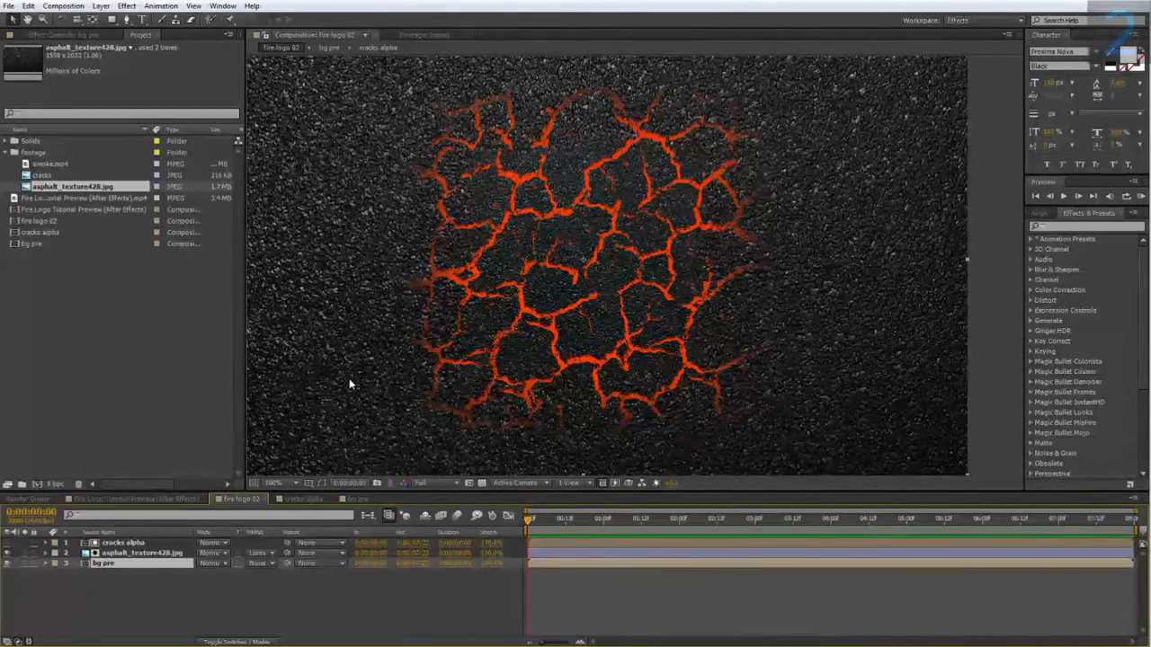
left_click(129, 545)
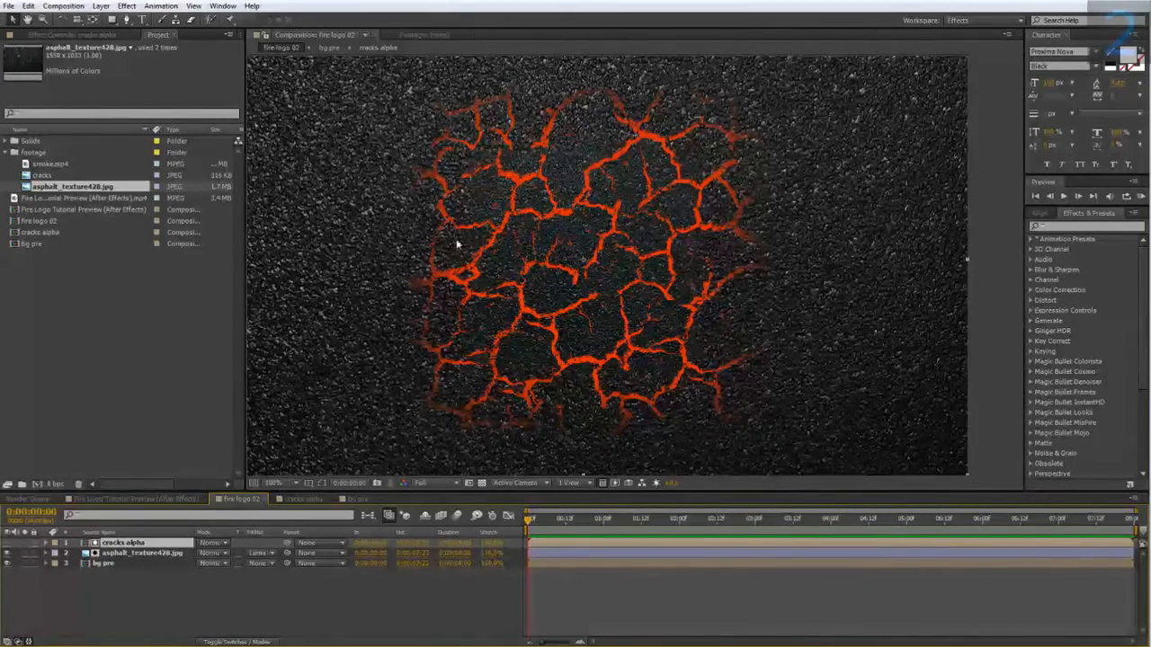
- In bg pre, flip the cracks alpha layer horizontally and shift it slightly upward
double_click(109, 562)
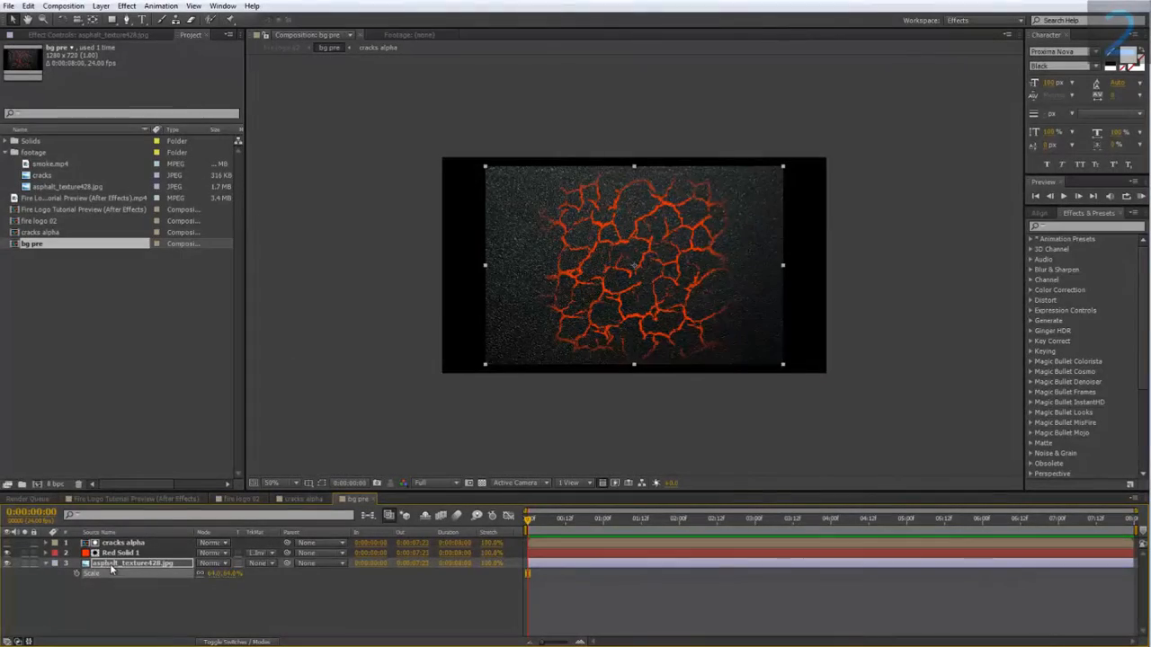
key("period")
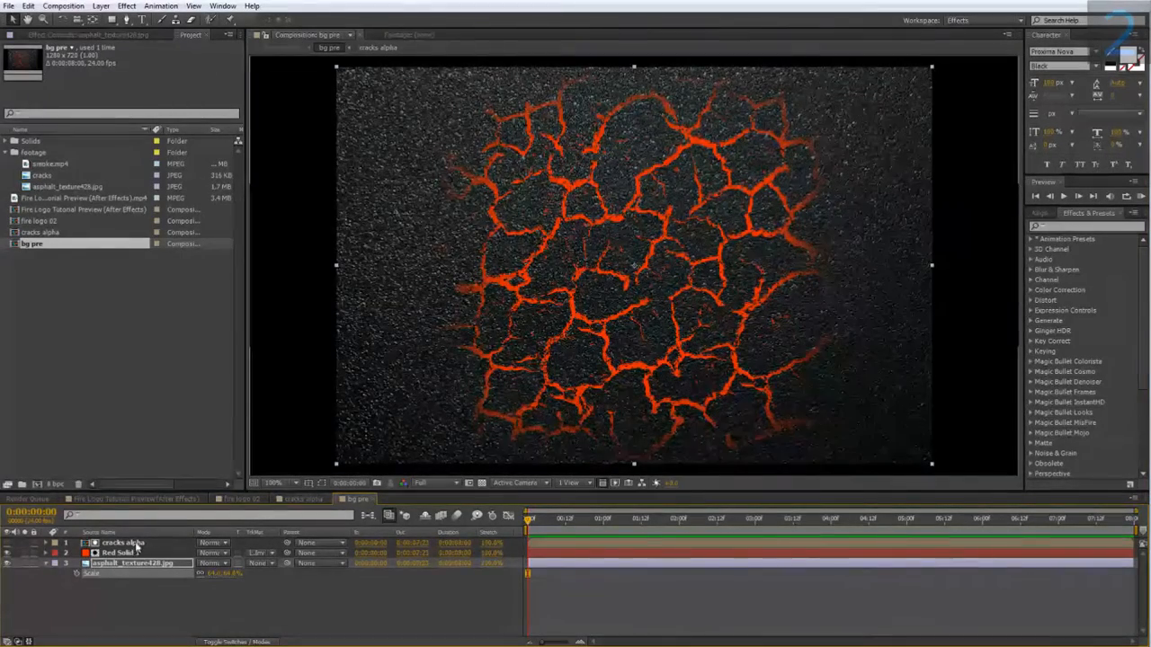
left_click(135, 544)
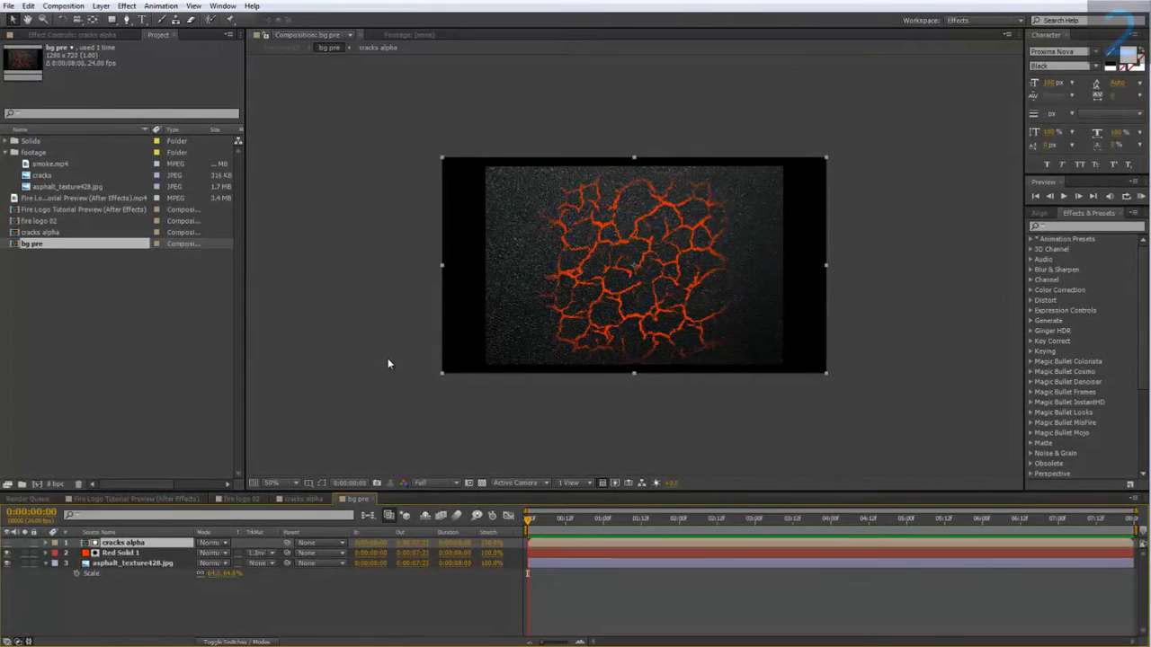
left_click_drag(443, 270, 830, 283)
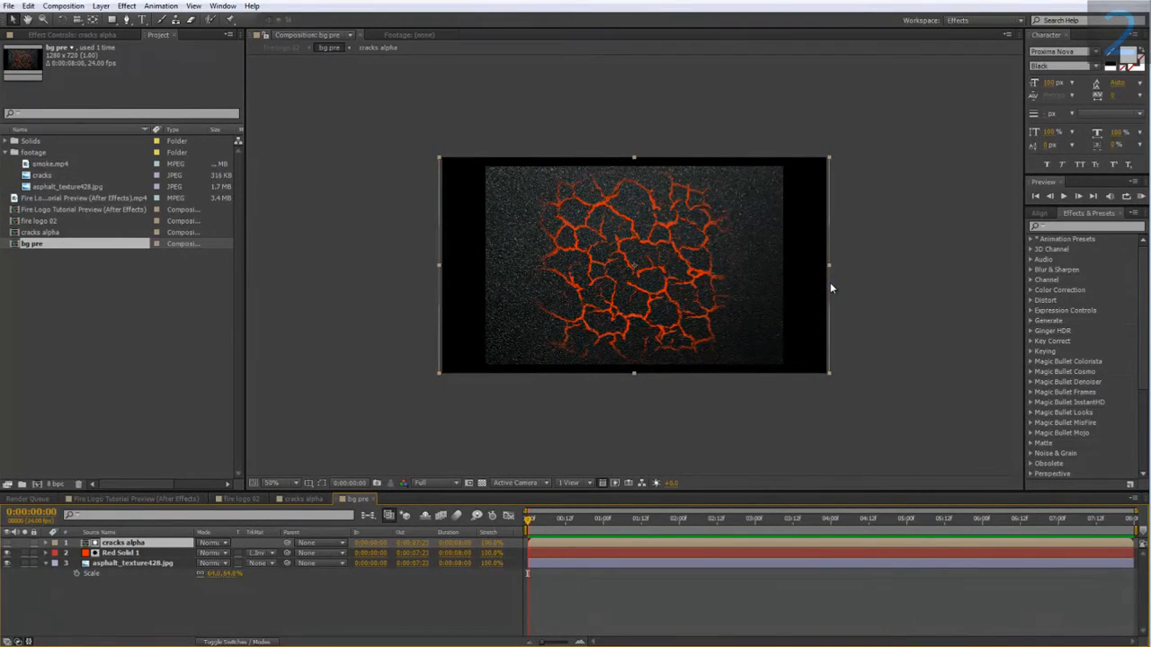
left_click_drag(642, 231, 641, 222)
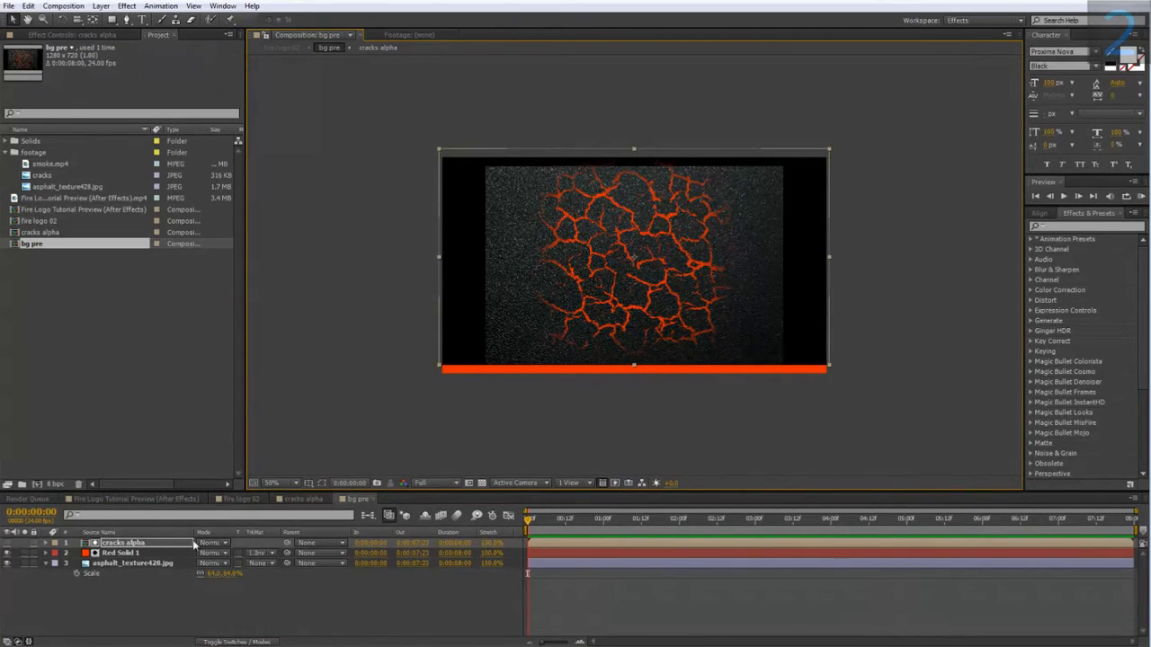
- In fire logo 02, add a Drop Shadow layer style to the asphalt layer and set its opacity to 100%
left_click(241, 499)
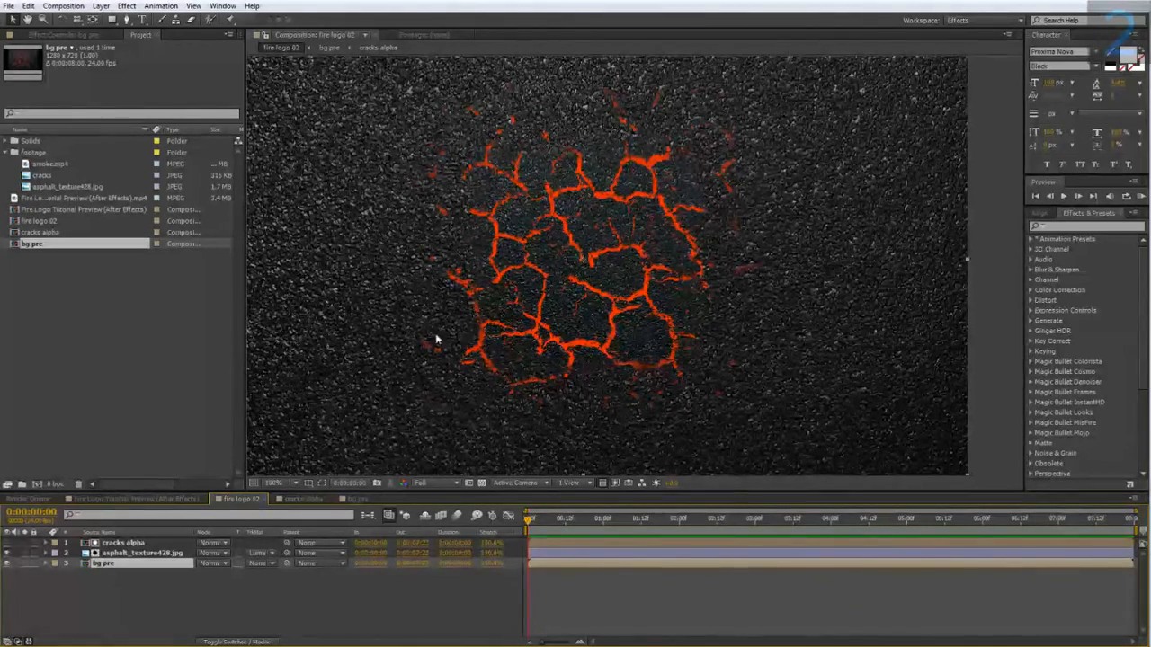
right_click(145, 553)
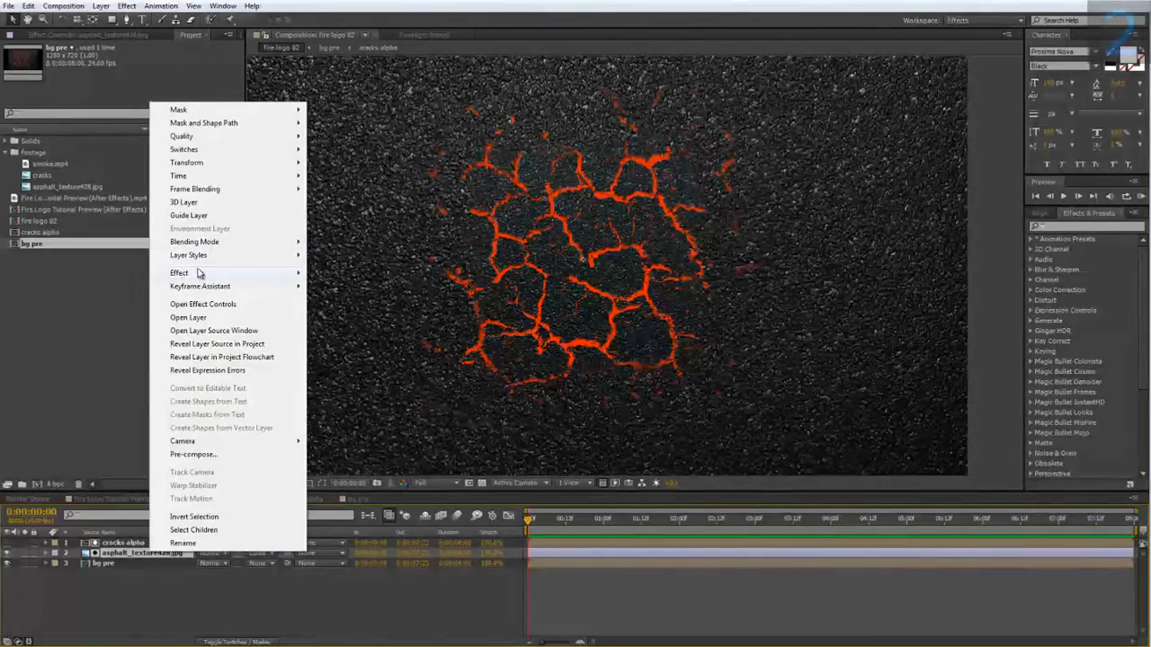
mouse_move(199, 273)
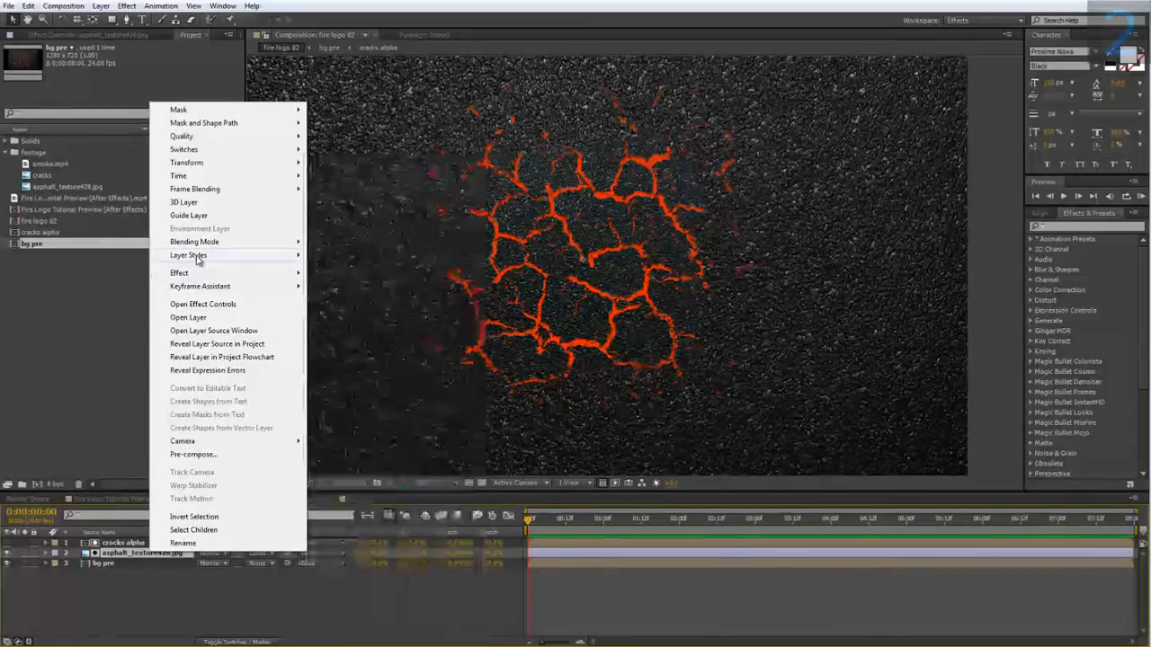
mouse_move(237, 259)
left_click(342, 300)
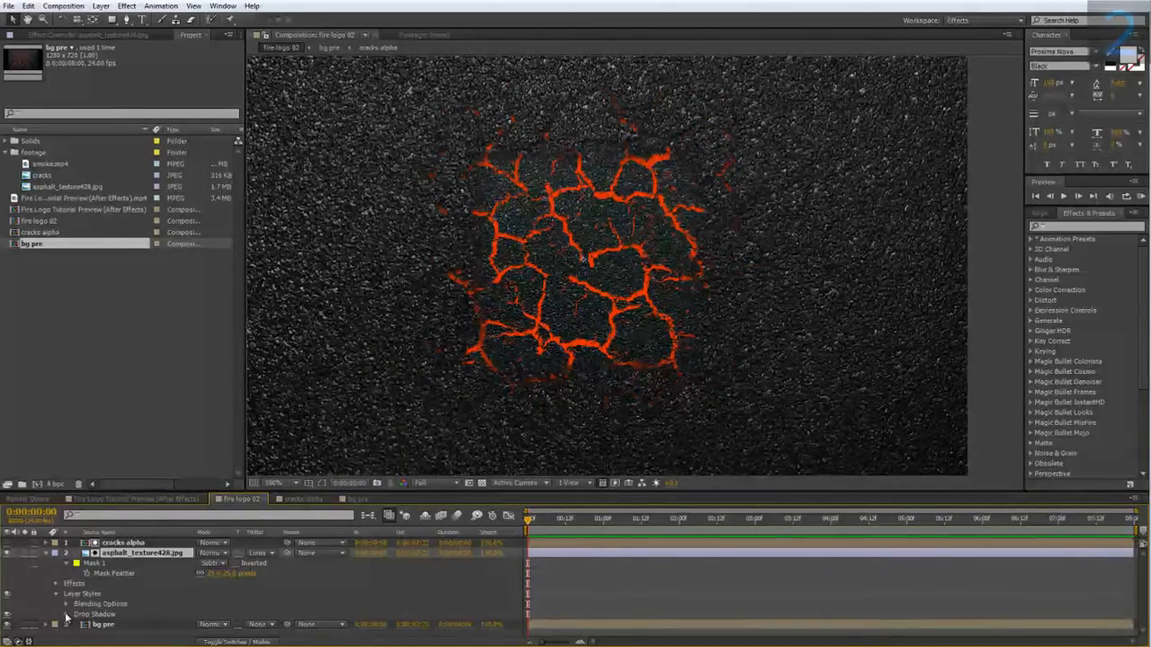
left_click(66, 616)
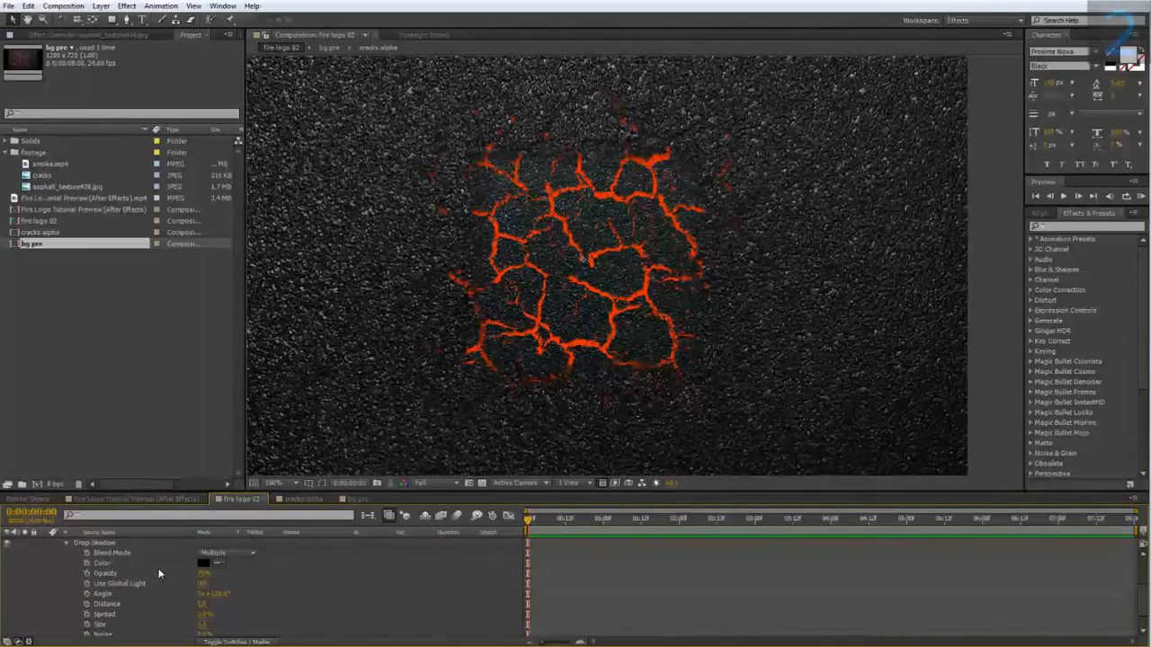
left_click_drag(200, 580, 309, 567)
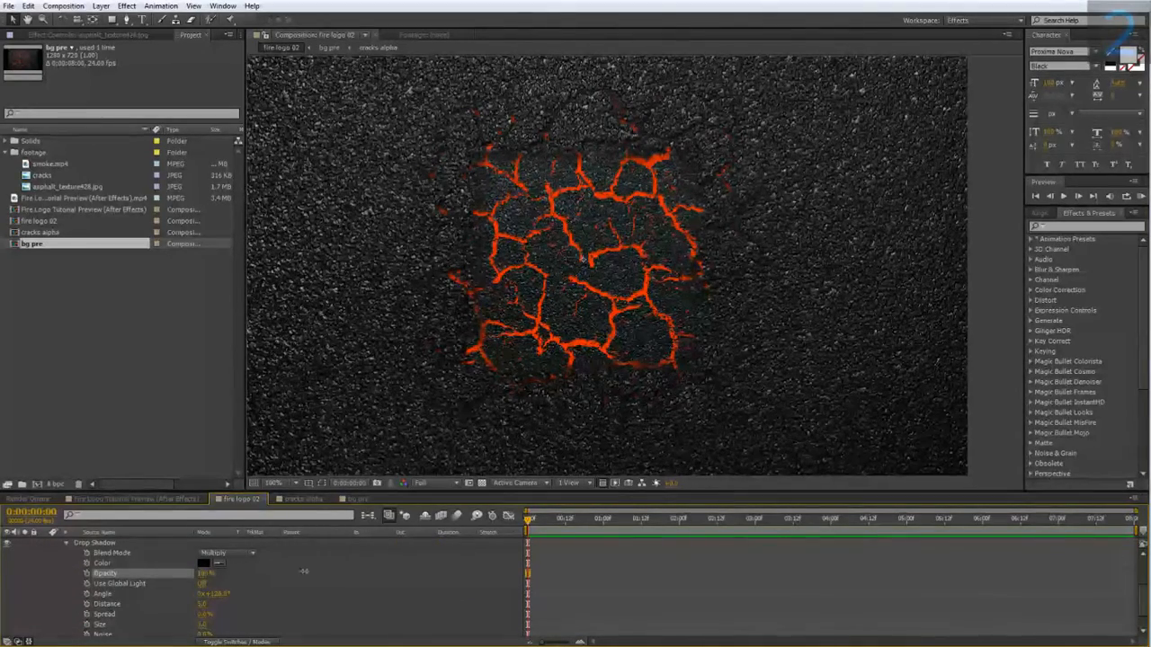
- Set the asphalt drop shadow's size to 100 and spread to 5%, and inspect the shadowed edge up close
scroll(232, 596, "down", 1)
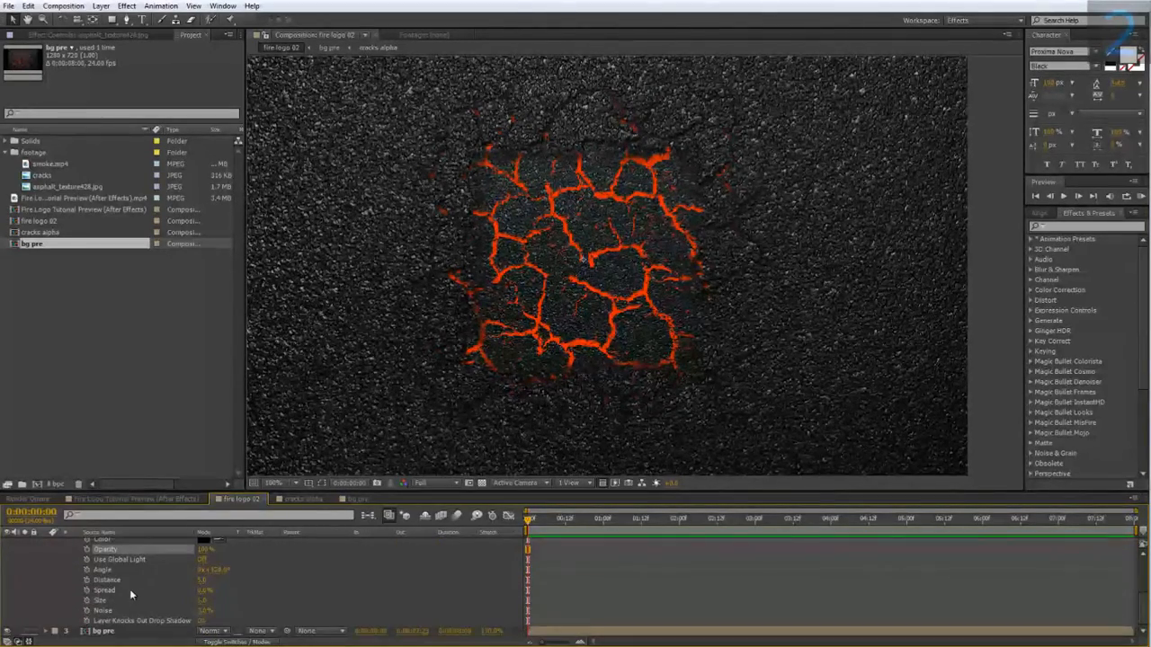
left_click(201, 601)
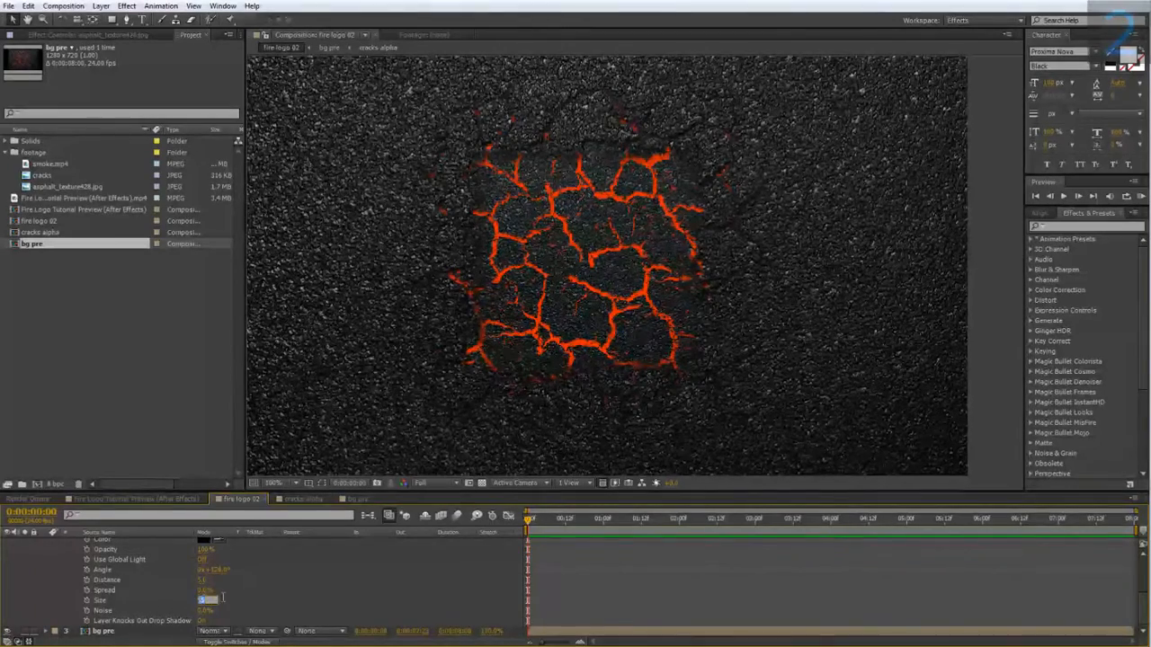
type("100")
key("Return")
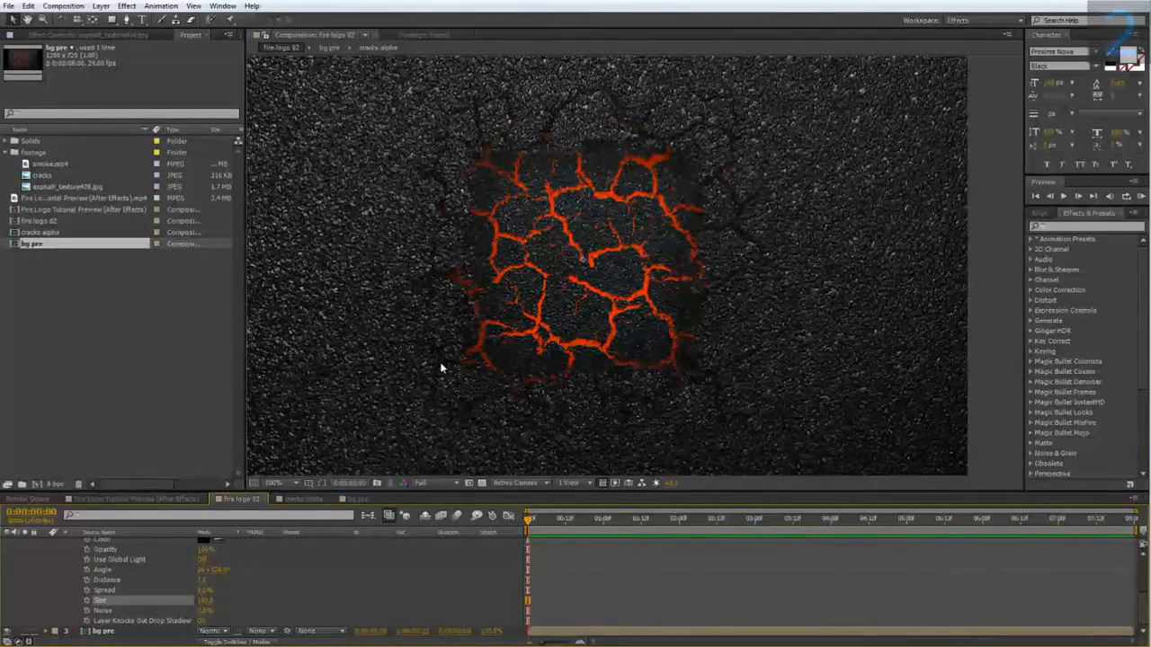
left_click(201, 591)
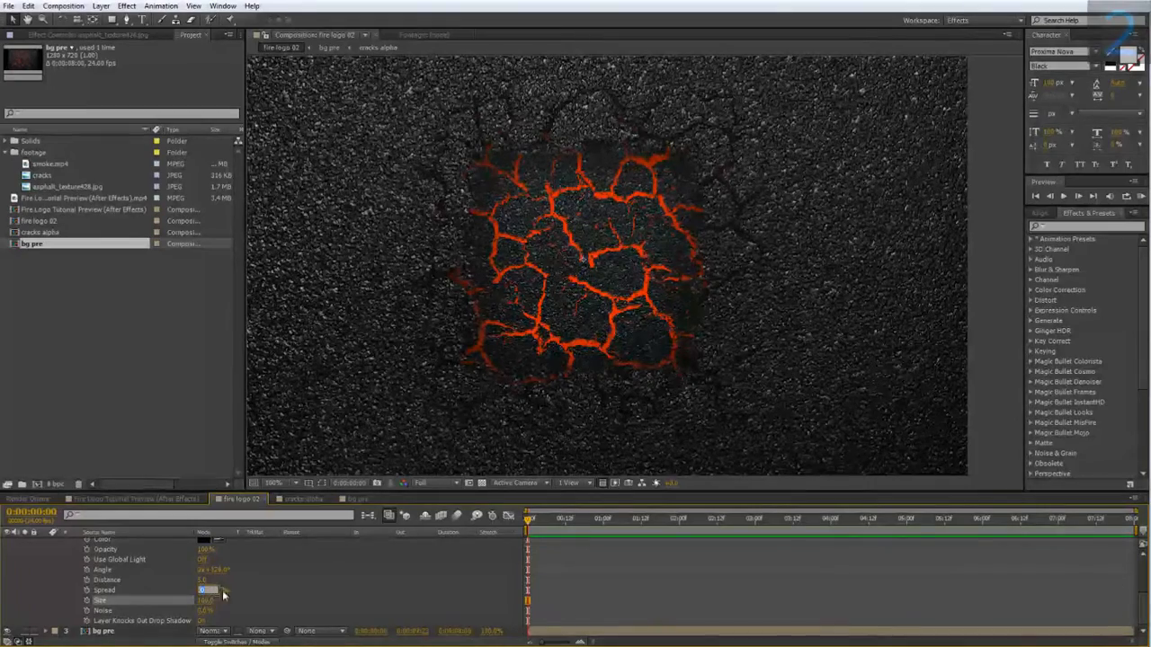
type("5")
key("Return")
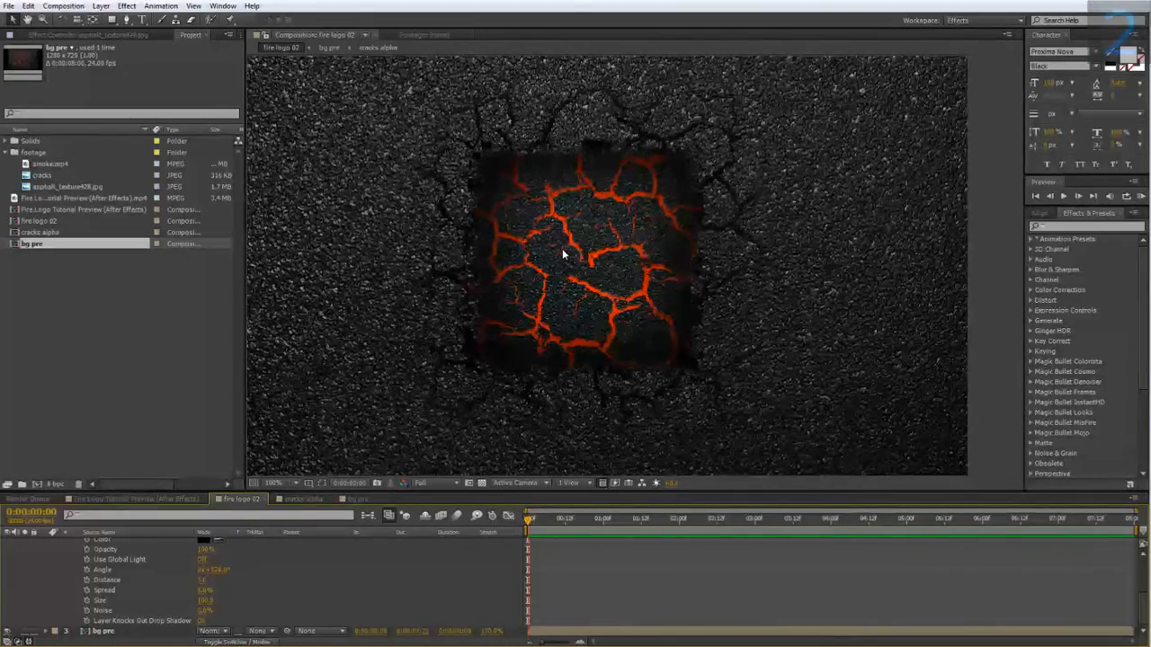
key("period")
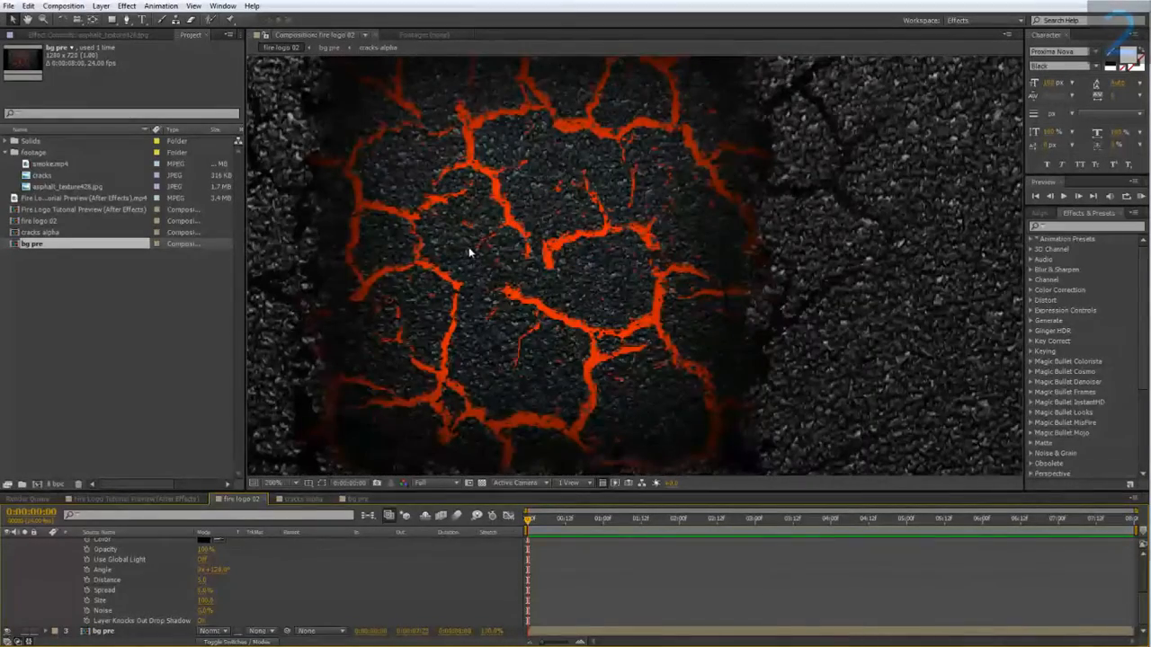
scroll(70, 561, "up", 3)
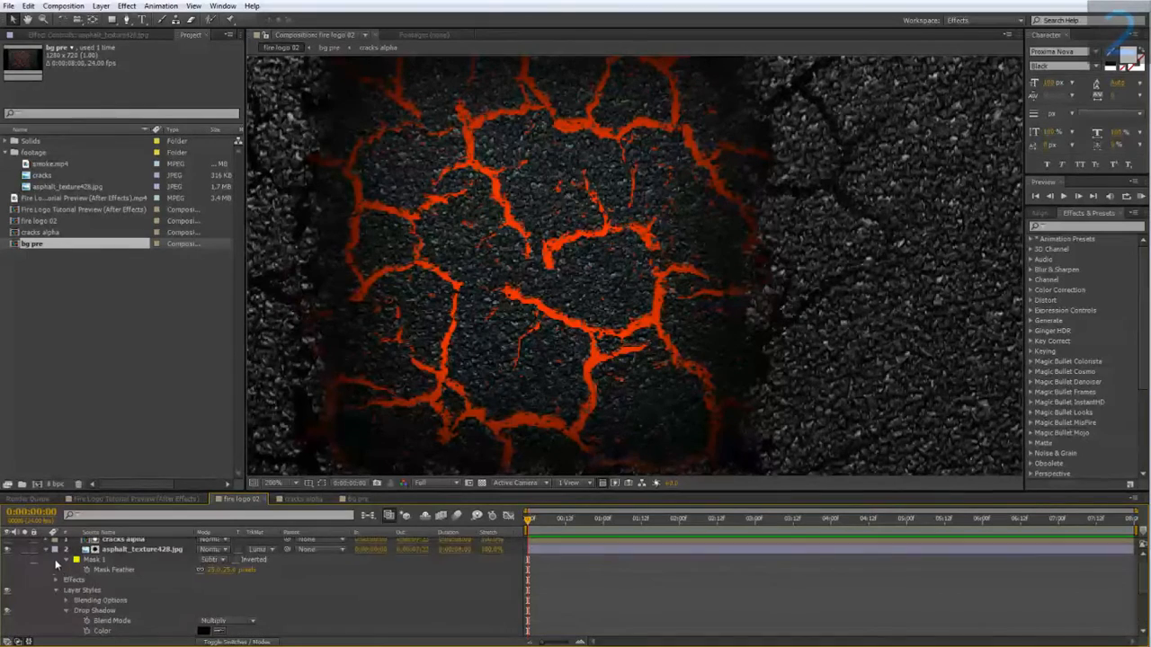
- Apply the Tint effect to the asphalt texture layer in bg pre and check the result in fire logo 02
left_click(46, 549)
double_click(104, 563)
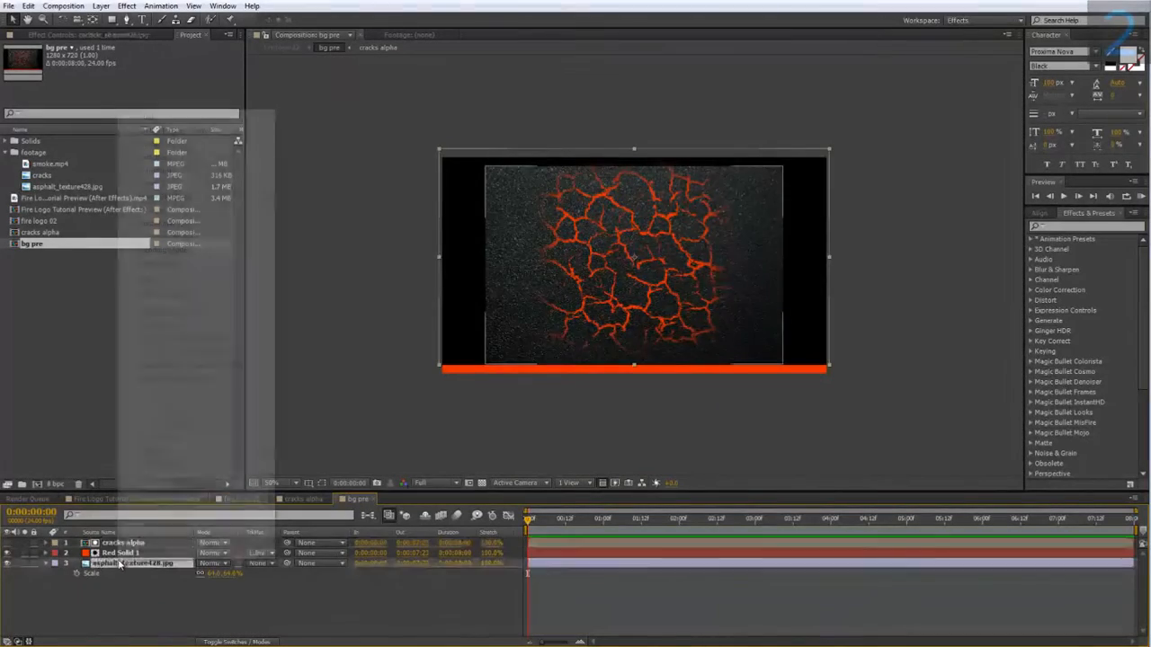
right_click(117, 562)
mouse_move(199, 286)
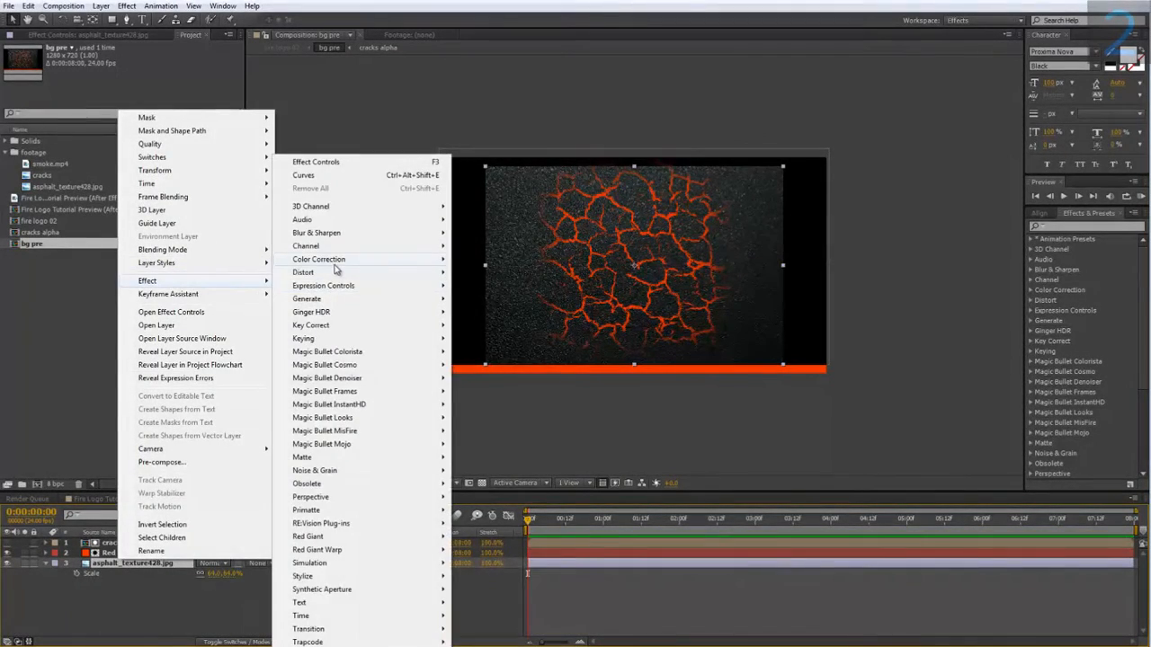
mouse_move(369, 260)
left_click(501, 642)
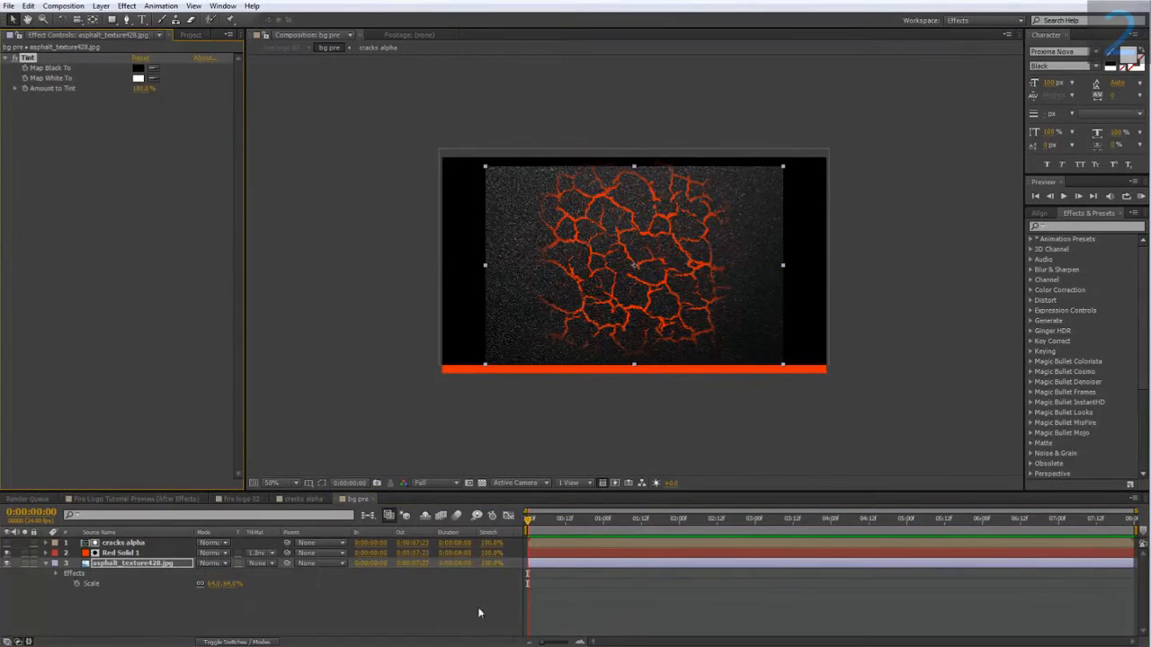
left_click(230, 501)
scroll(415, 351, "down", 1)
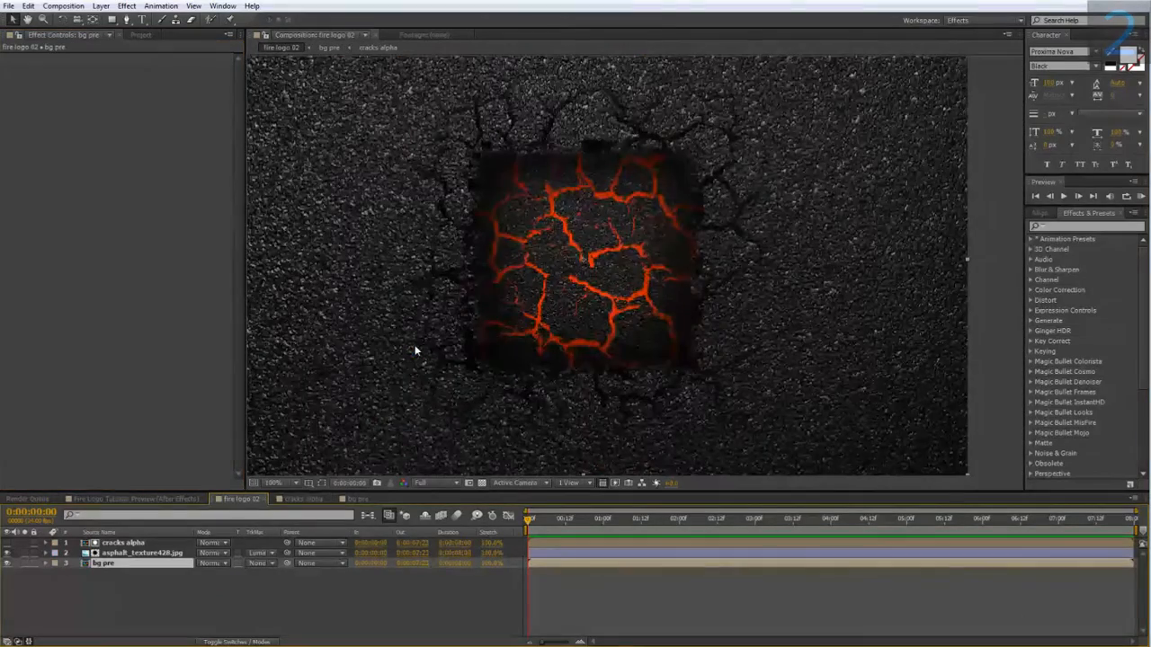
scroll(380, 390, "up", 1)
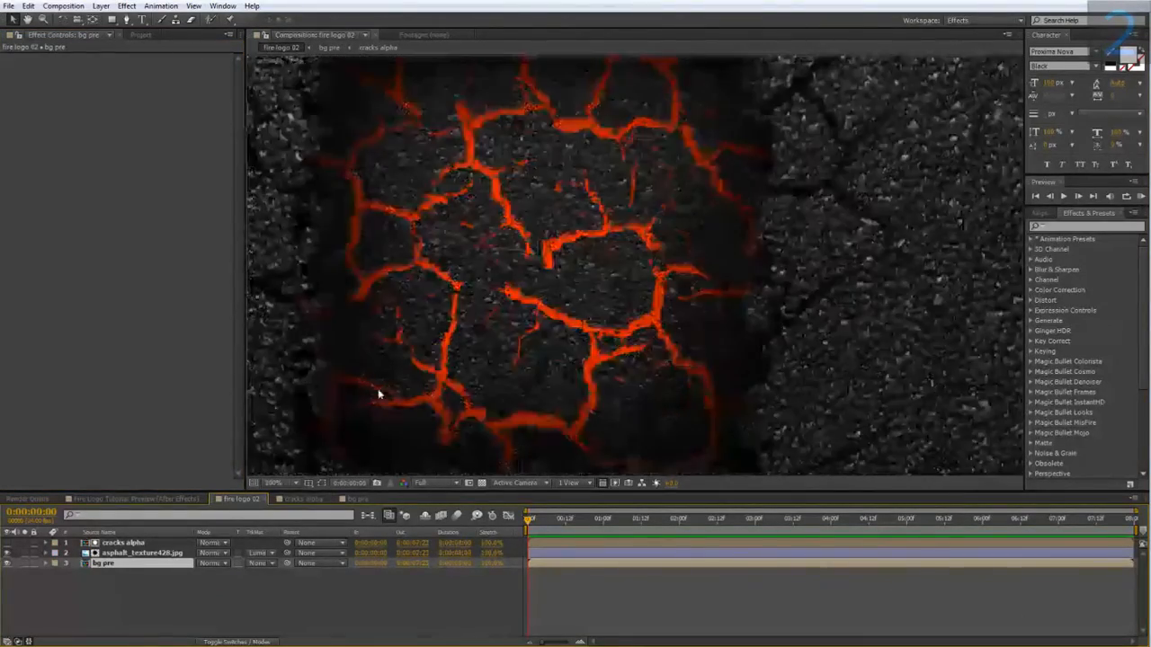
scroll(360, 390, "down", 1)
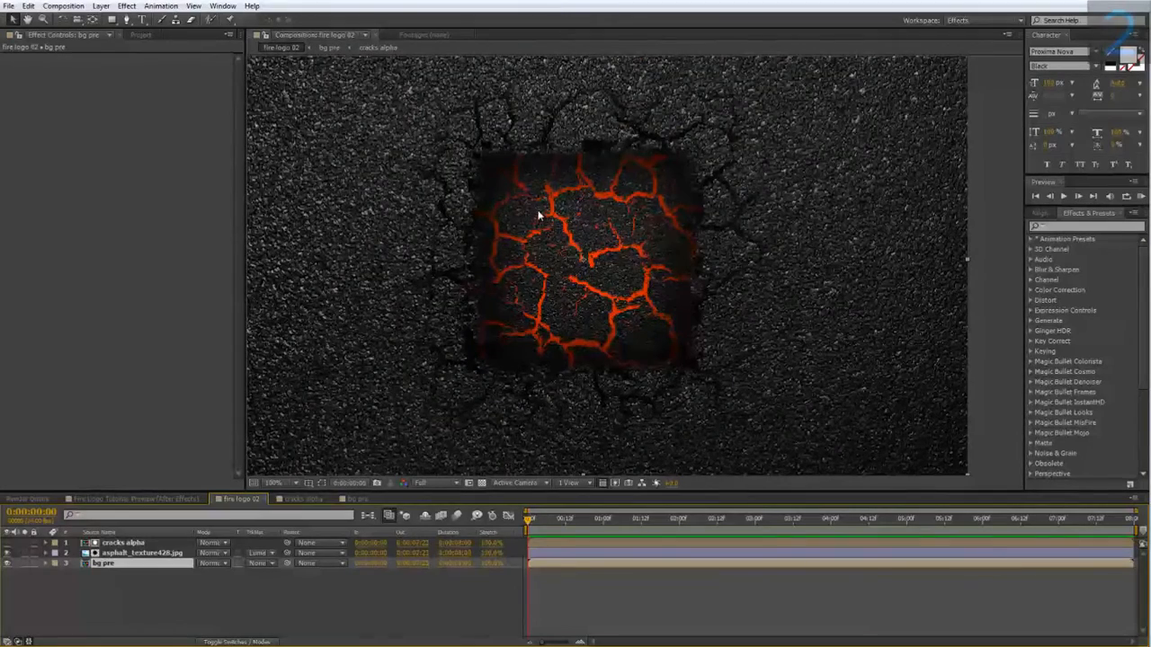
- Add a text layer reading "2" in the Soldier Laser Expanded font and place it over the glowing crack area
left_click(150, 594)
right_click(149, 589)
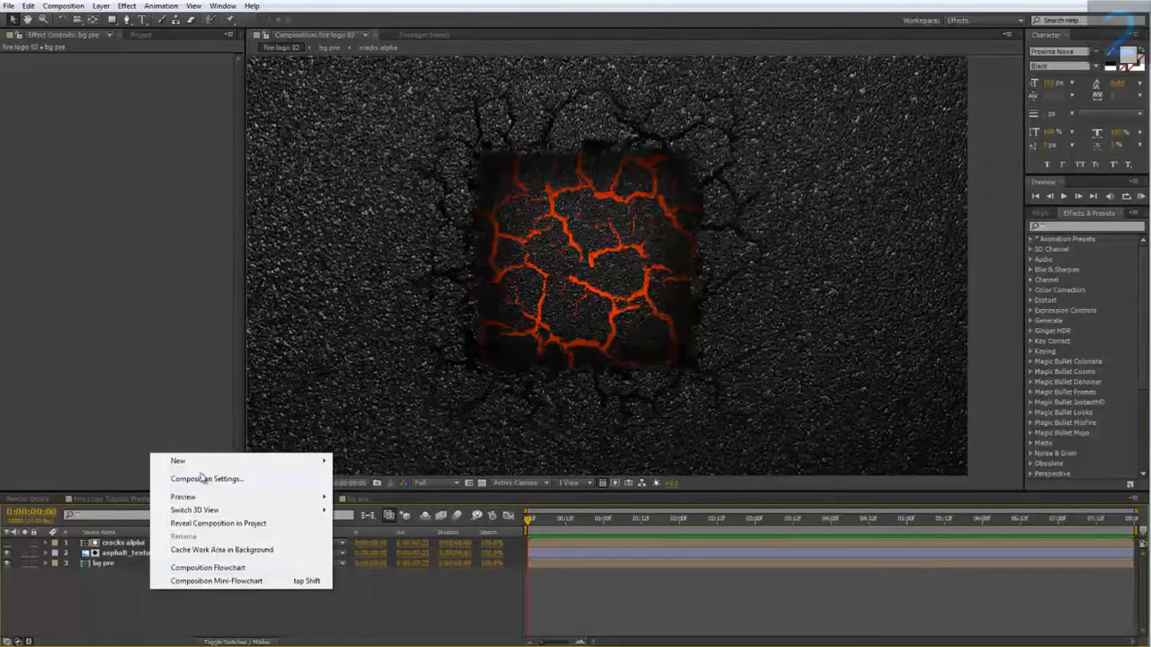
mouse_move(200, 458)
left_click(374, 479)
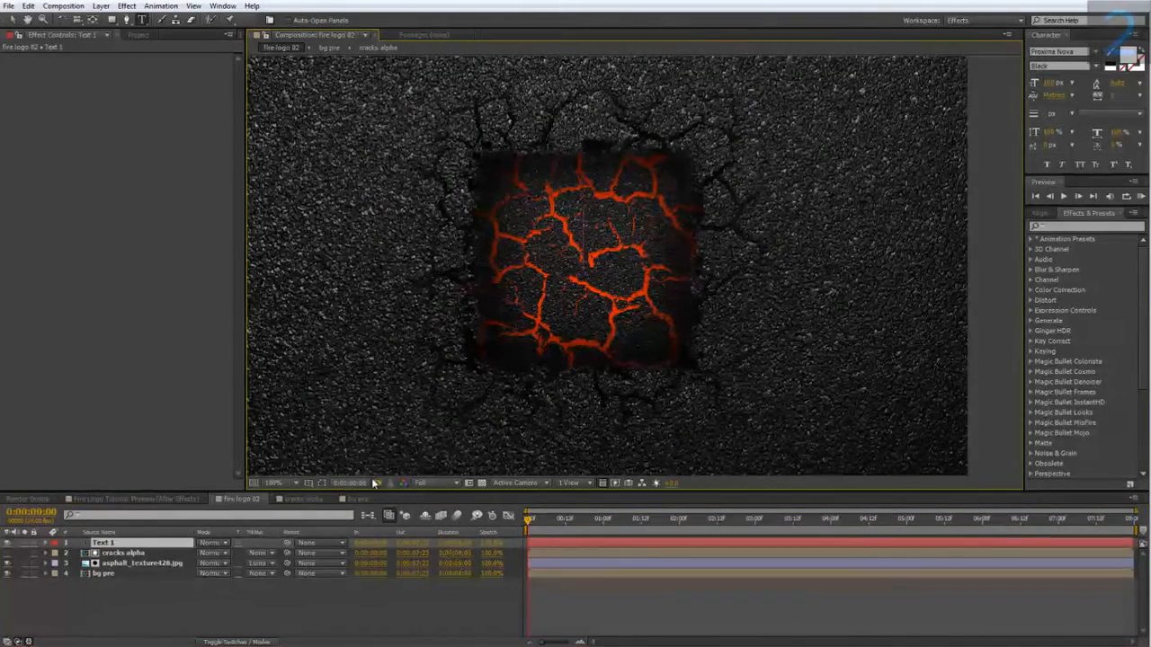
type("2")
left_click_drag(600, 224, 526, 226)
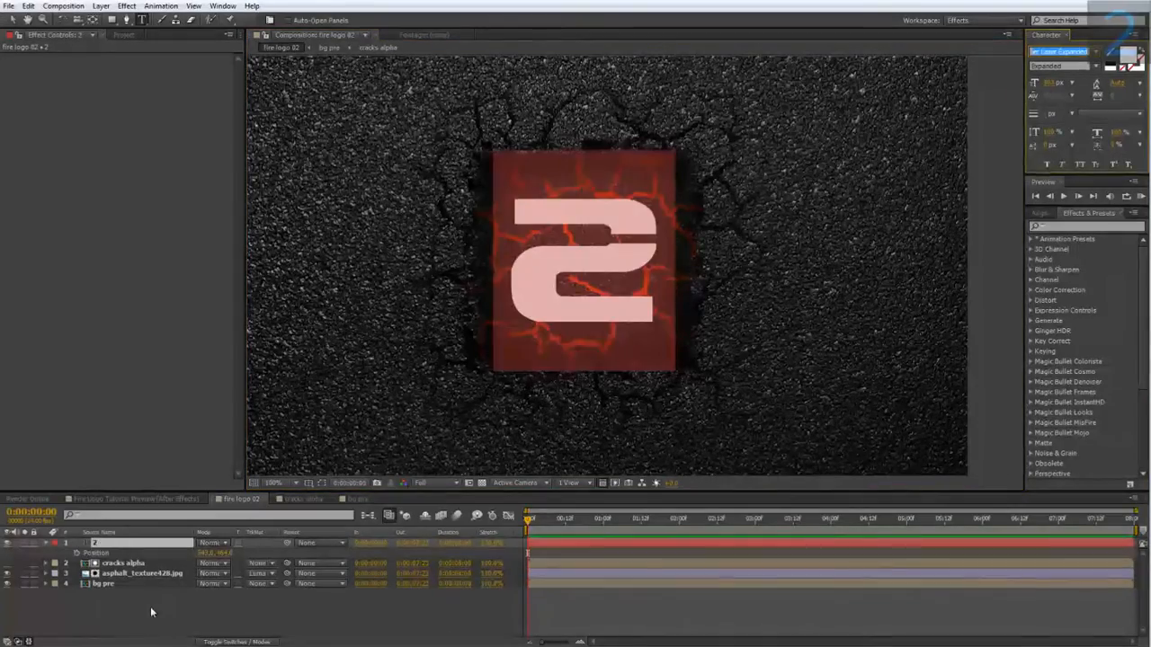
- Pre-compose the "2" text layer into a new composition named "logo"
left_click(103, 555)
right_click(103, 555)
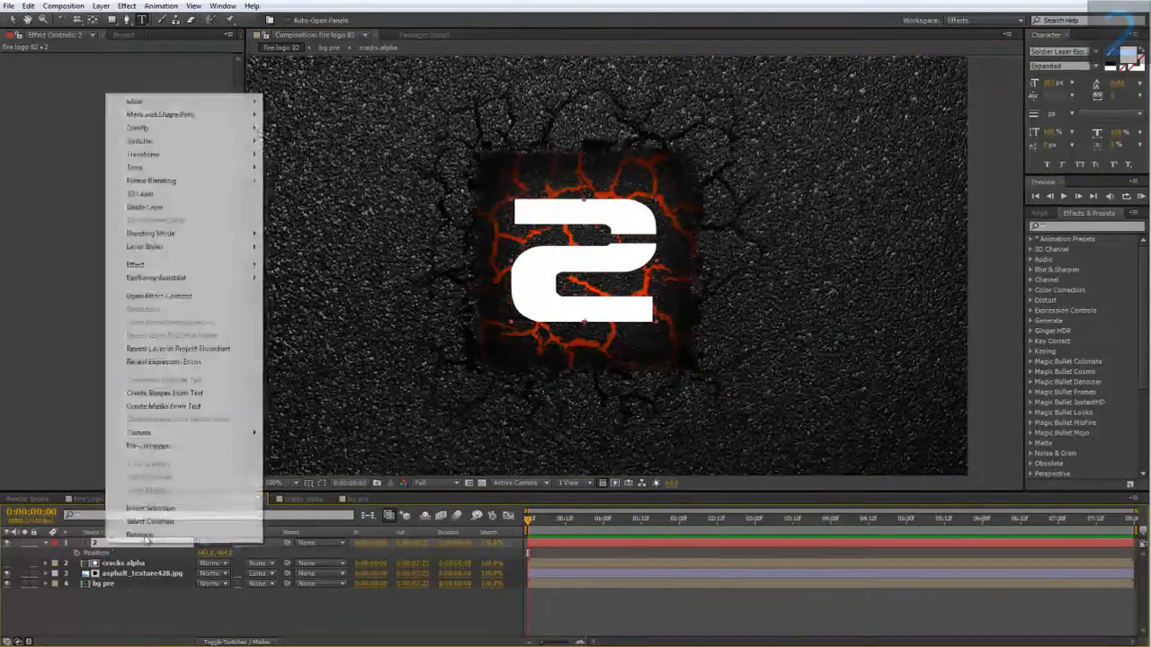
left_click(178, 446)
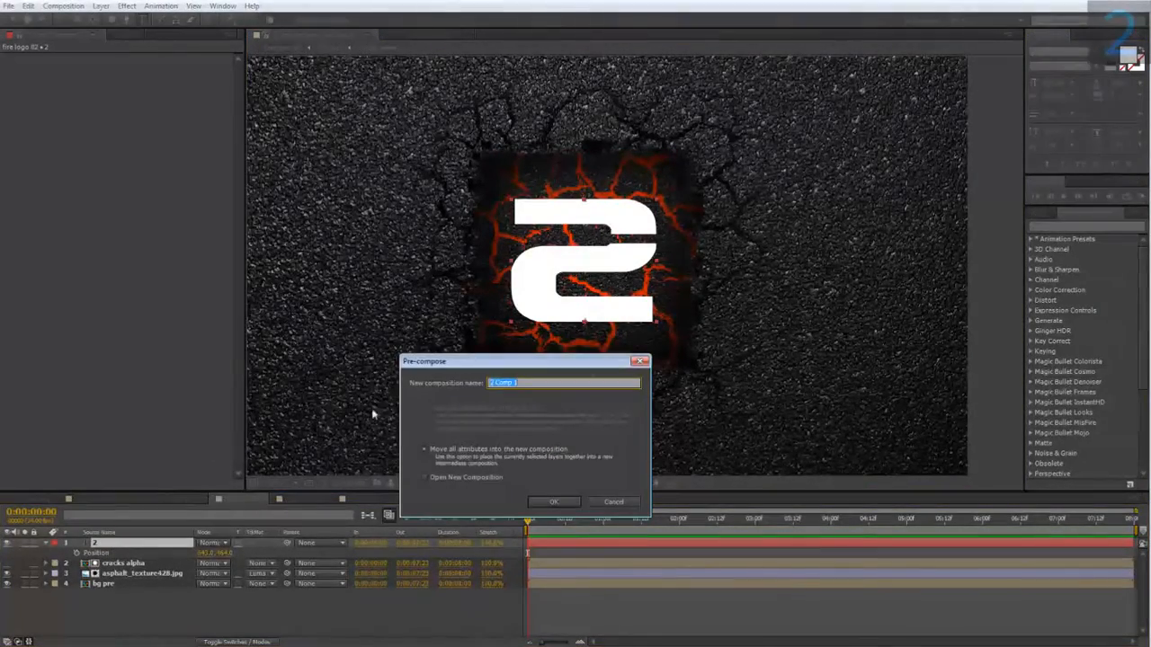
key("BackSpace")
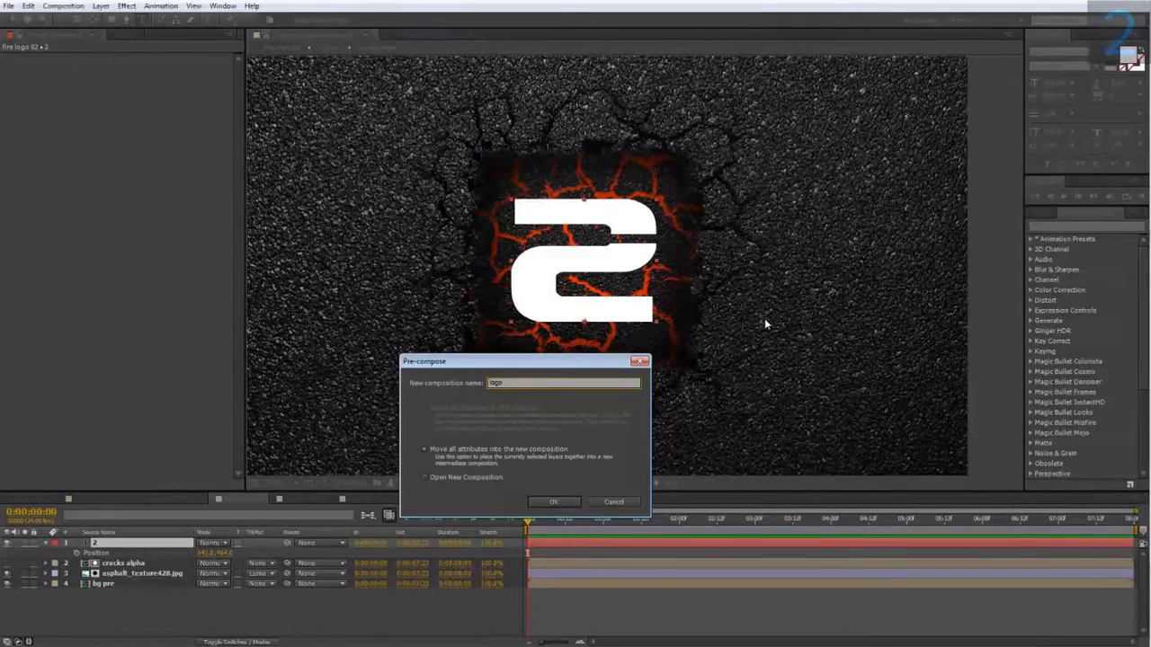
key("Return")
- In the logo composition, add cracks alpha above the text as its luma matte, and check the result in fire logo 02
double_click(134, 546)
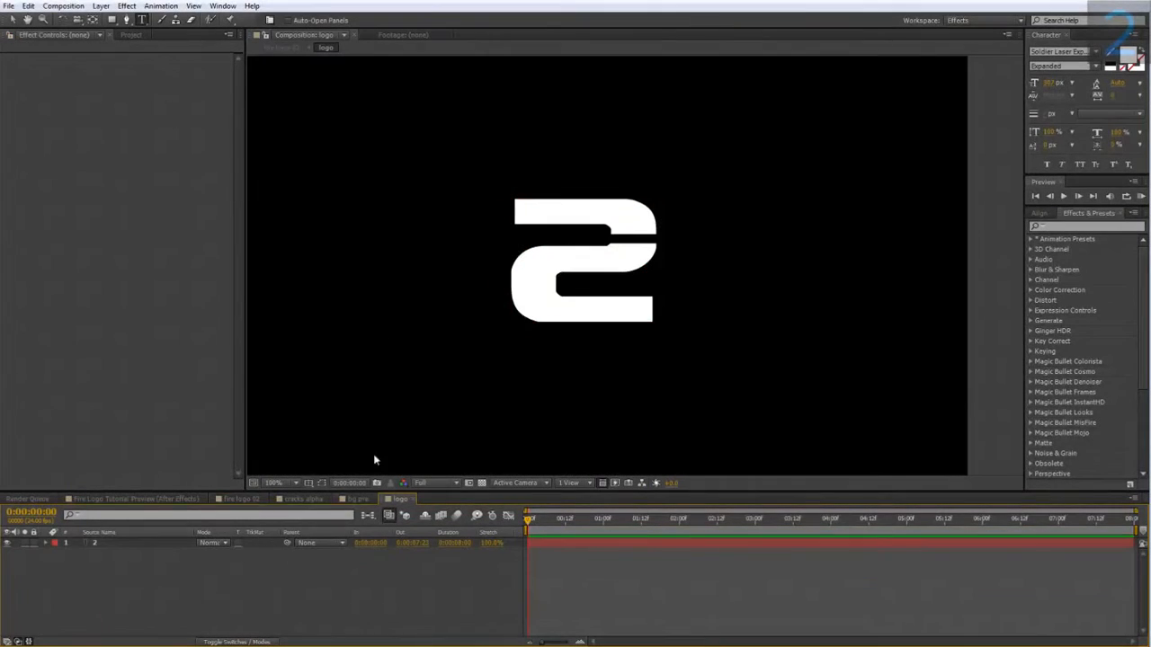
left_click(130, 35)
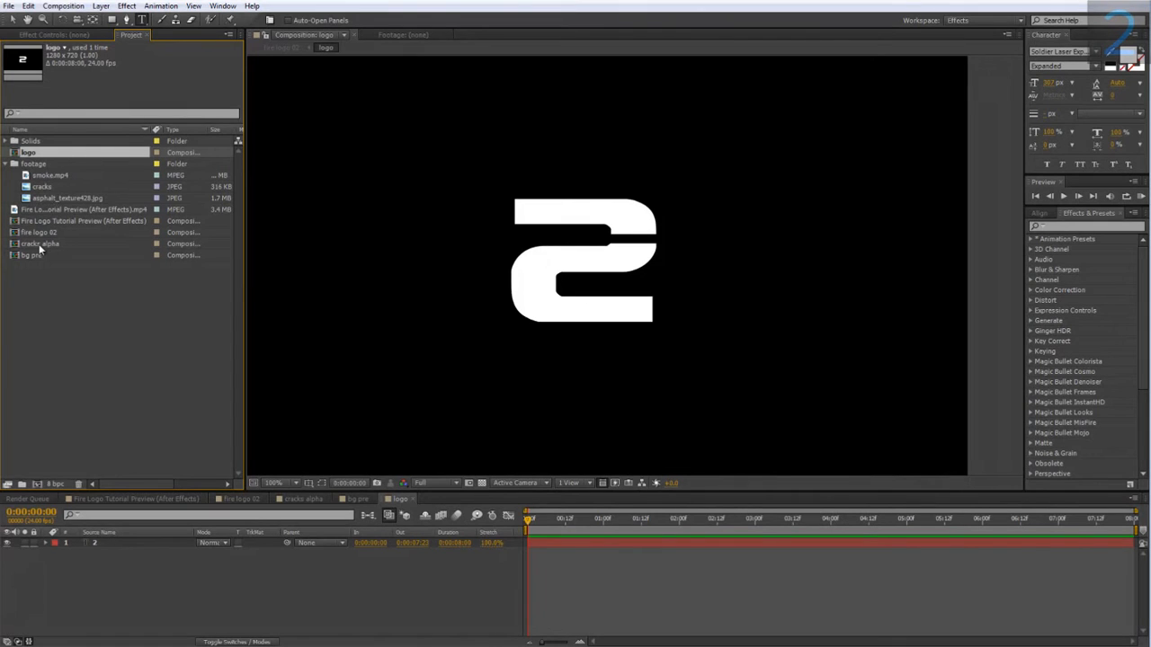
left_click_drag(41, 244, 116, 538)
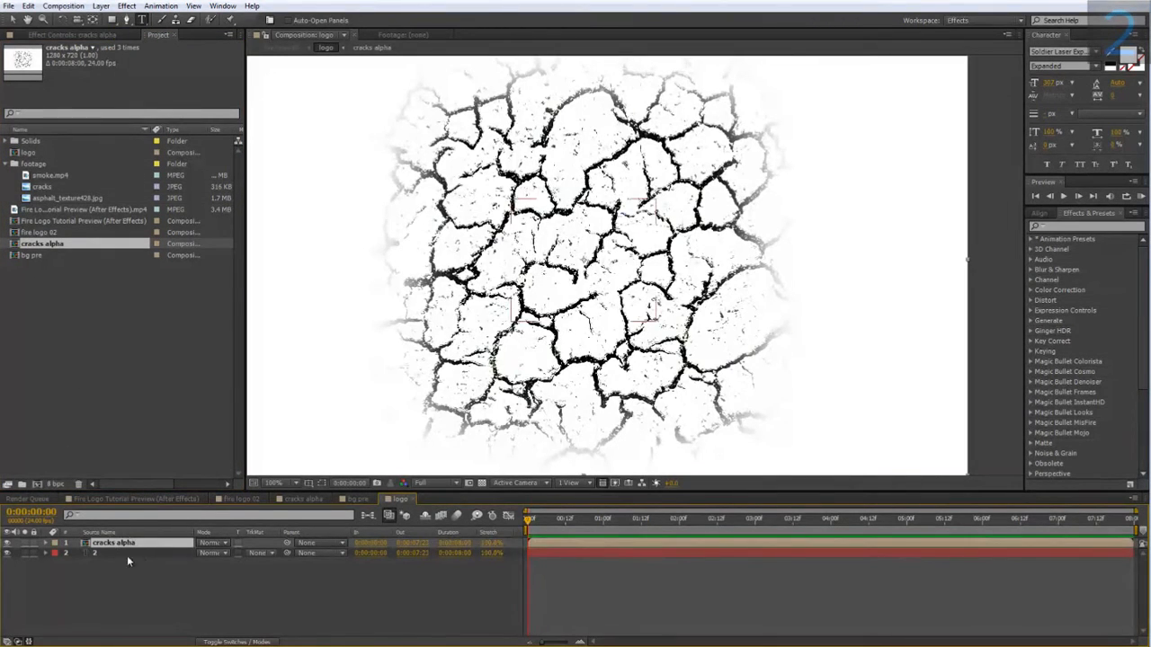
left_click(256, 554)
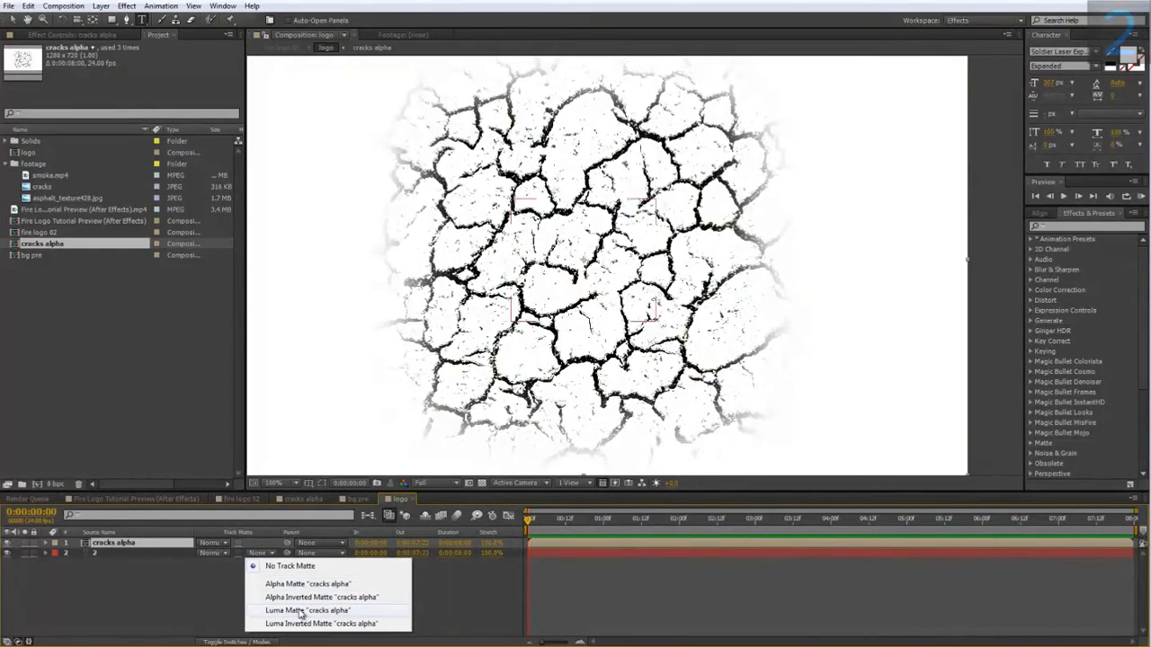
left_click(306, 611)
key("period")
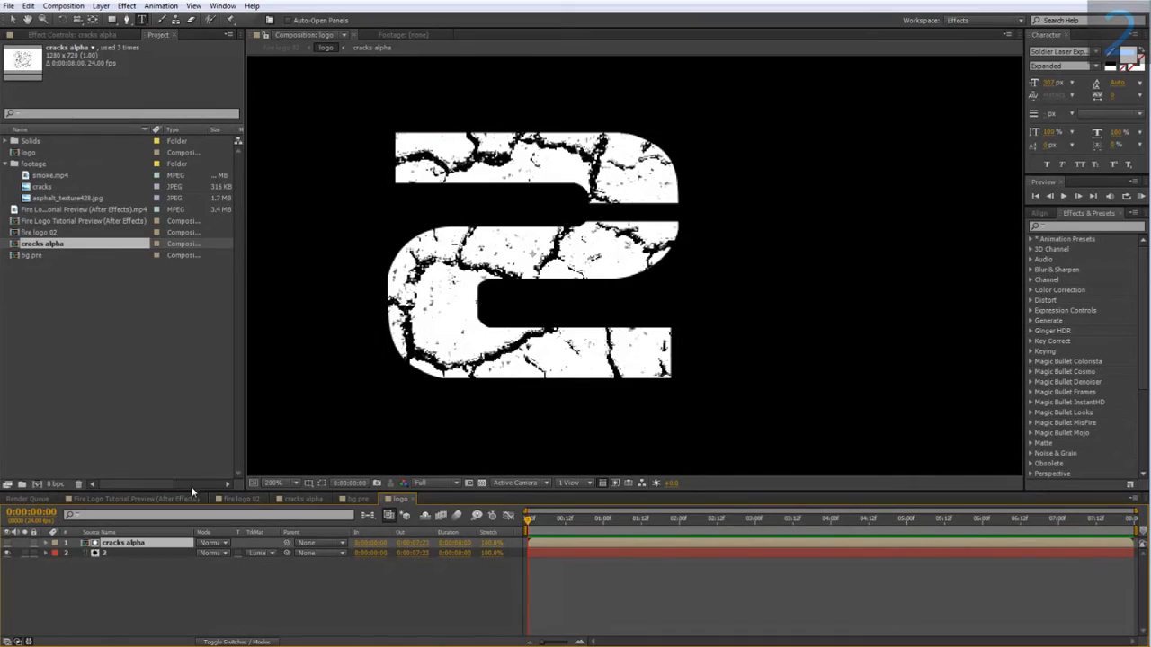
left_click(250, 501)
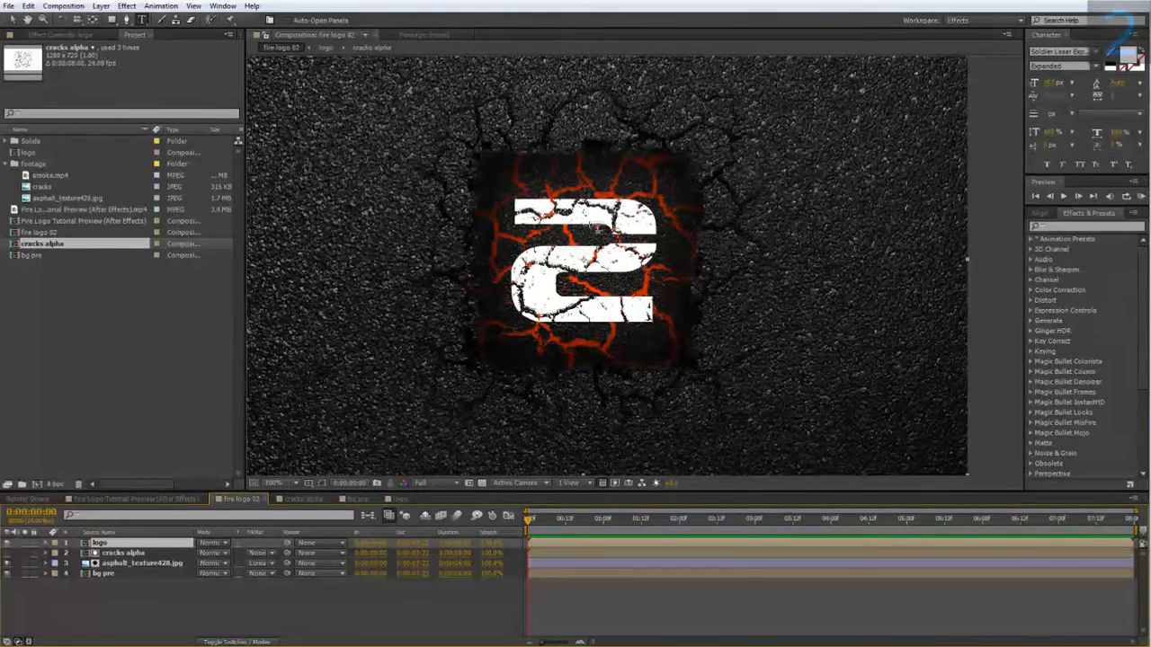
right_click(589, 257)
left_click(130, 626)
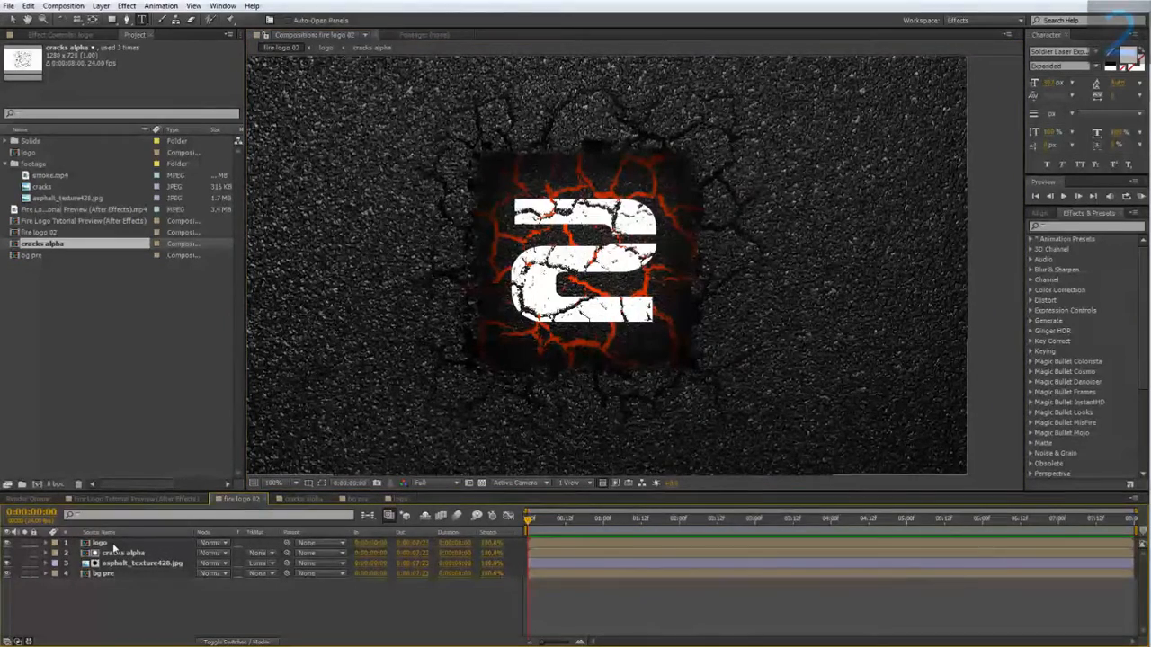
- Apply the Fill effect to the "2" text layer in the logo composition
double_click(115, 545)
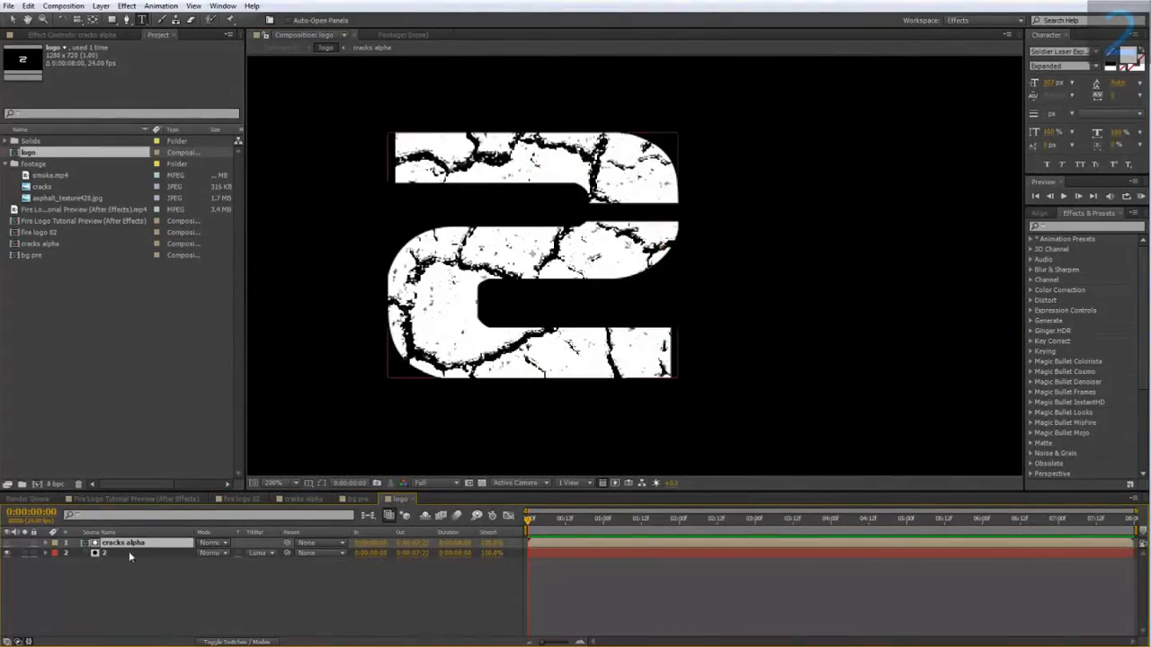
right_click(125, 551)
mouse_move(166, 278)
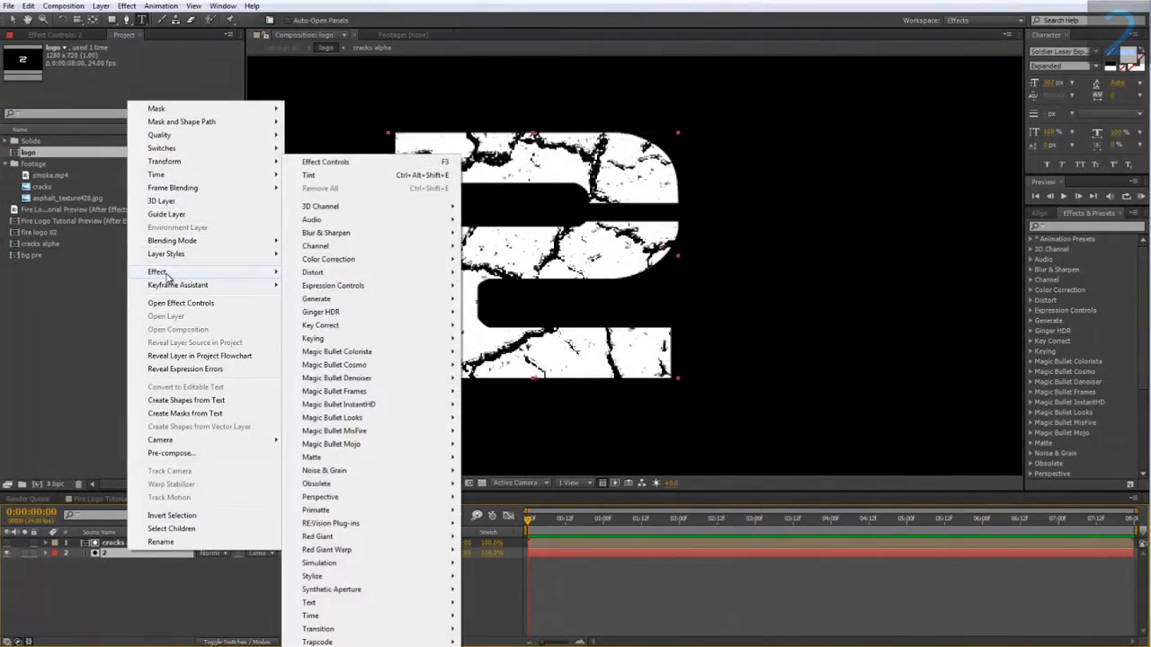
mouse_move(331, 299)
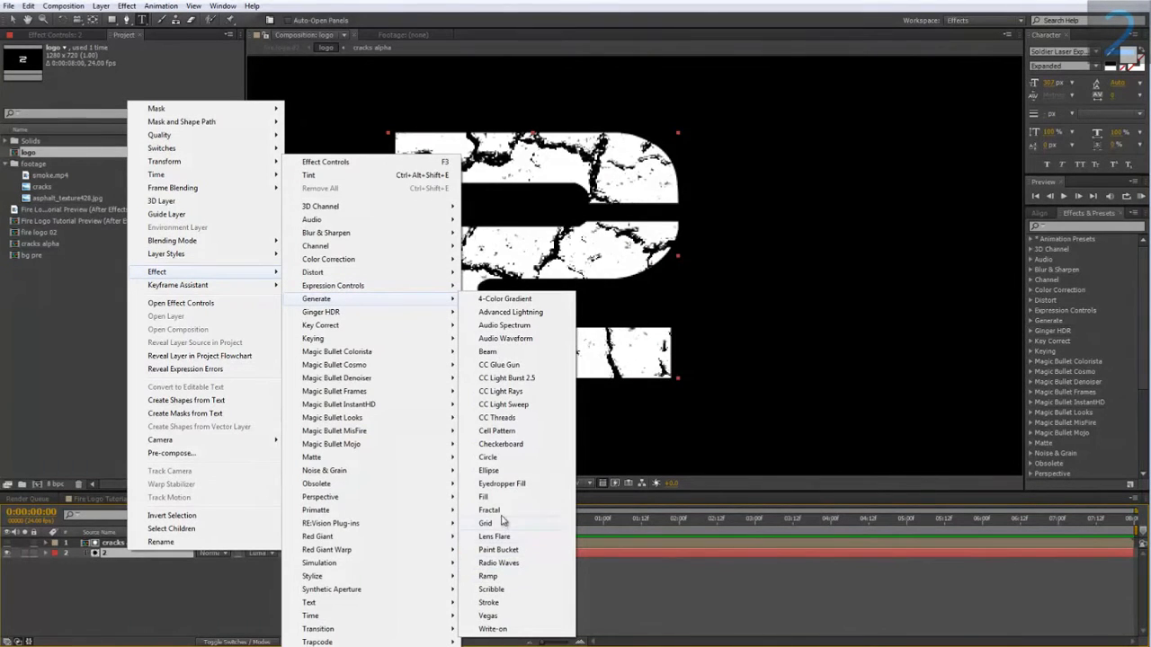
left_click(494, 497)
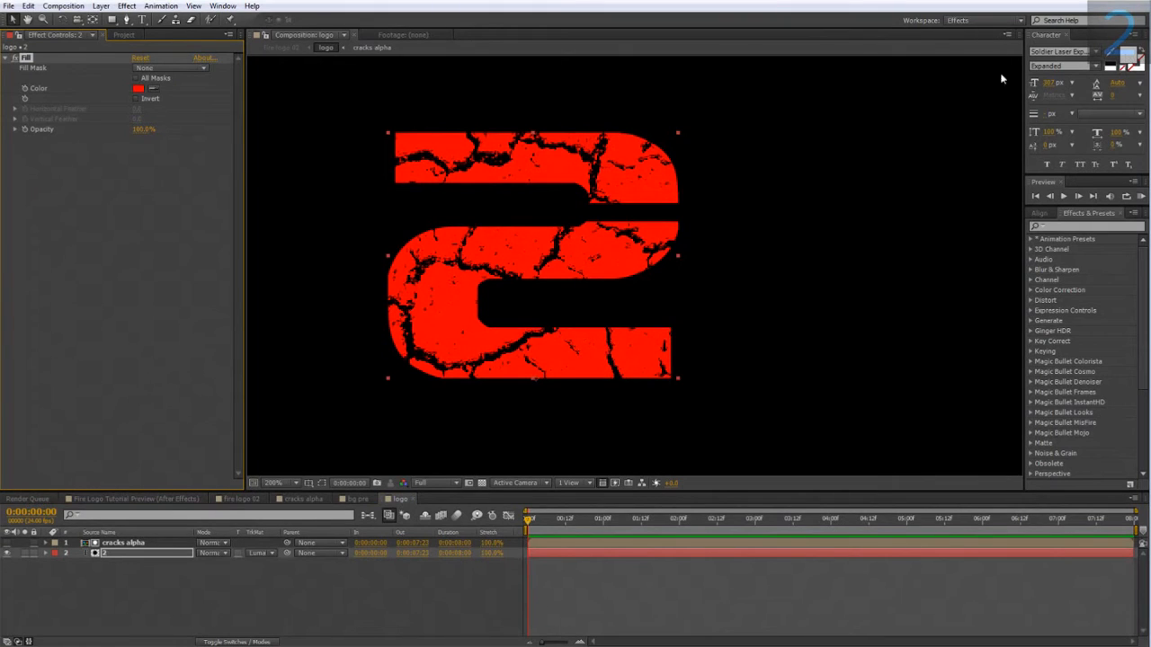
- Set the Fill effect's color on the "2" layer to a pale cream orange
left_click(138, 88)
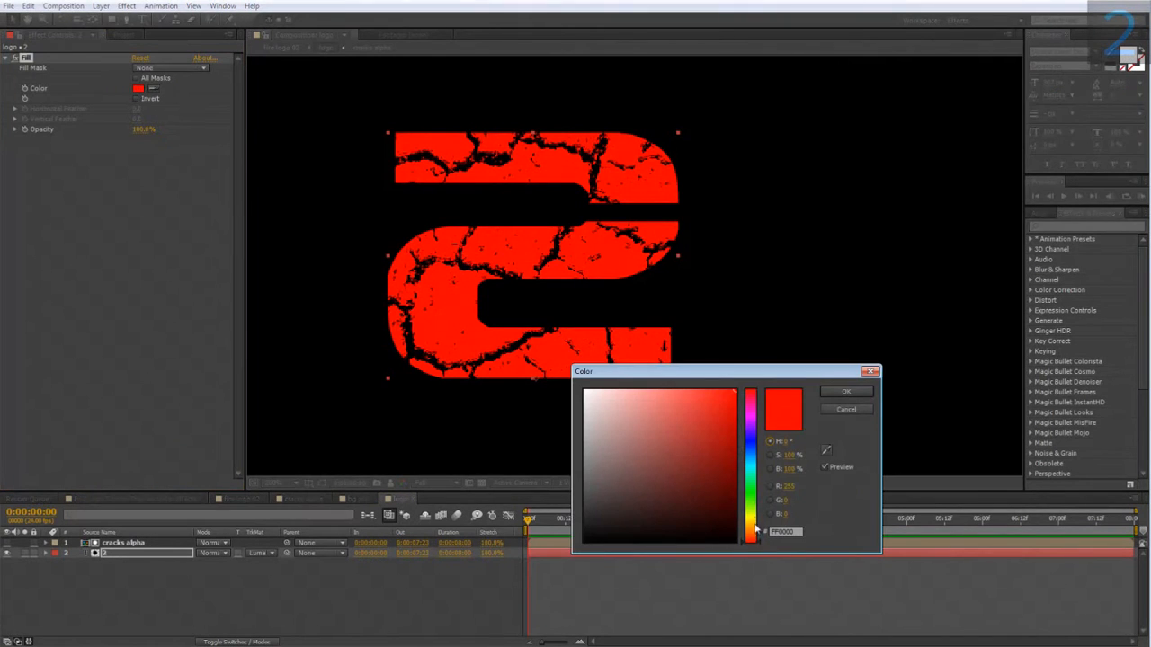
left_click_drag(755, 531, 755, 523)
left_click_drag(662, 478, 627, 350)
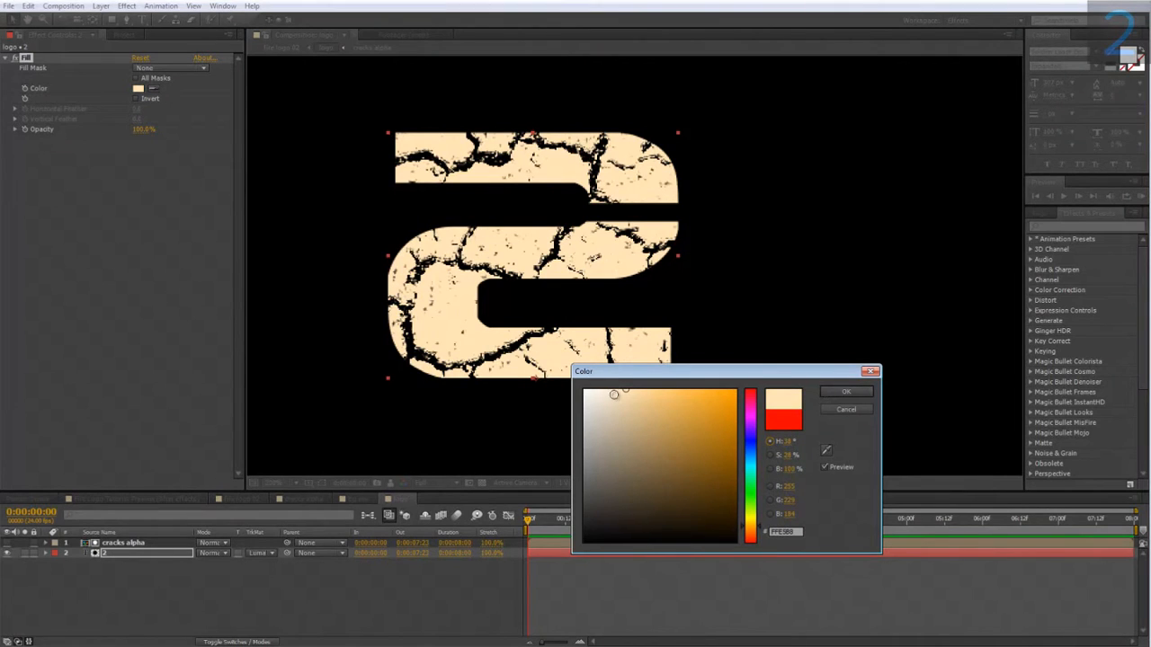
left_click_drag(614, 395, 612, 376)
left_click(835, 392)
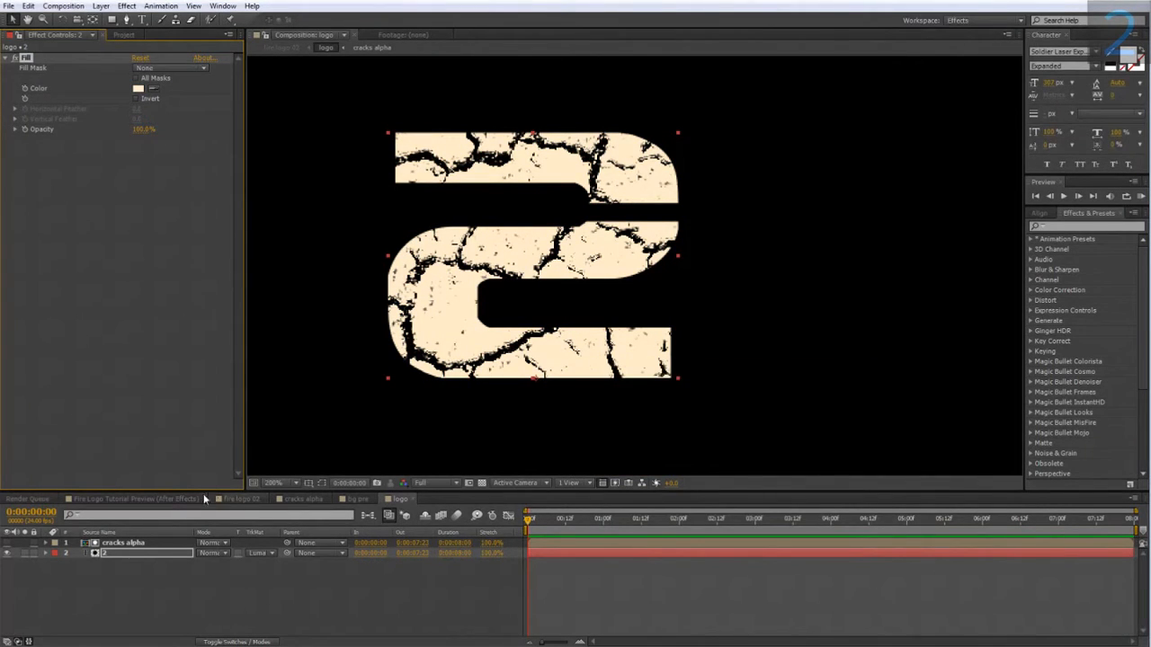
- Add an Inner Shadow layer style to the "2" layer and set its color to orange-red FF1E00
right_click(138, 556)
mouse_move(262, 258)
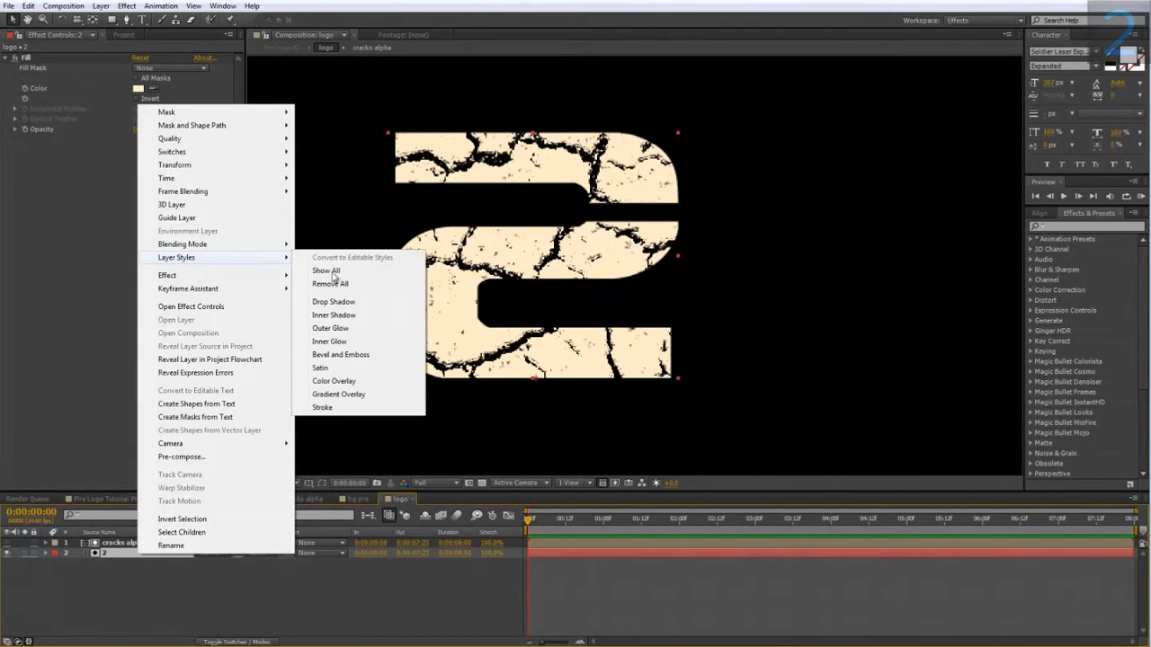
left_click(332, 314)
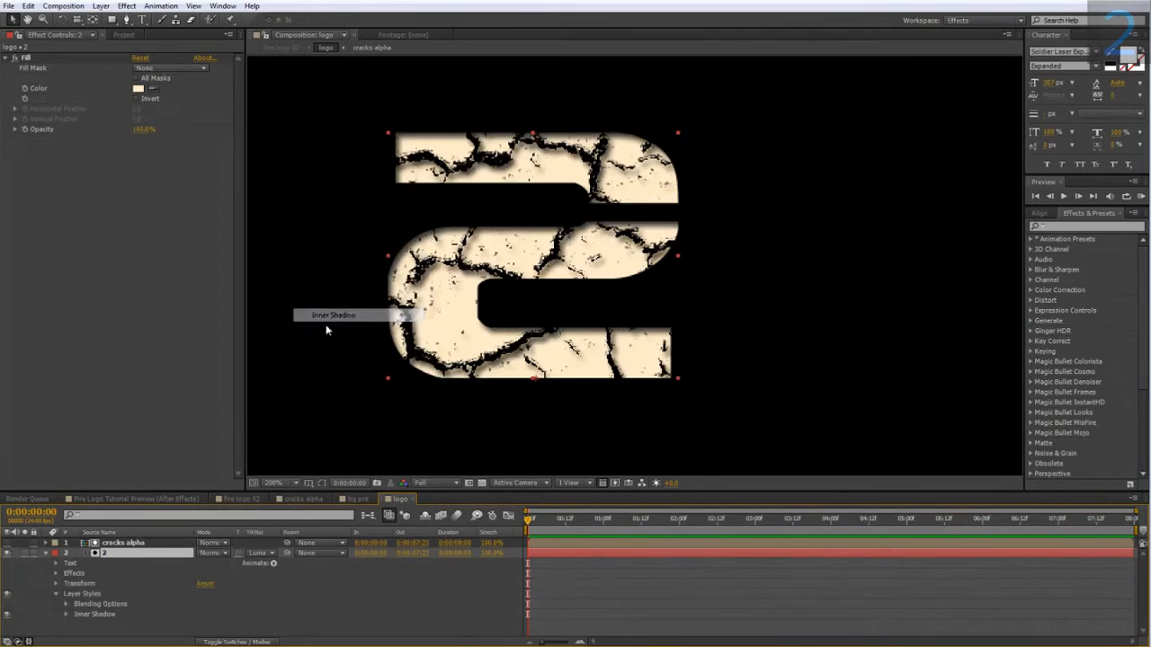
left_click(66, 614)
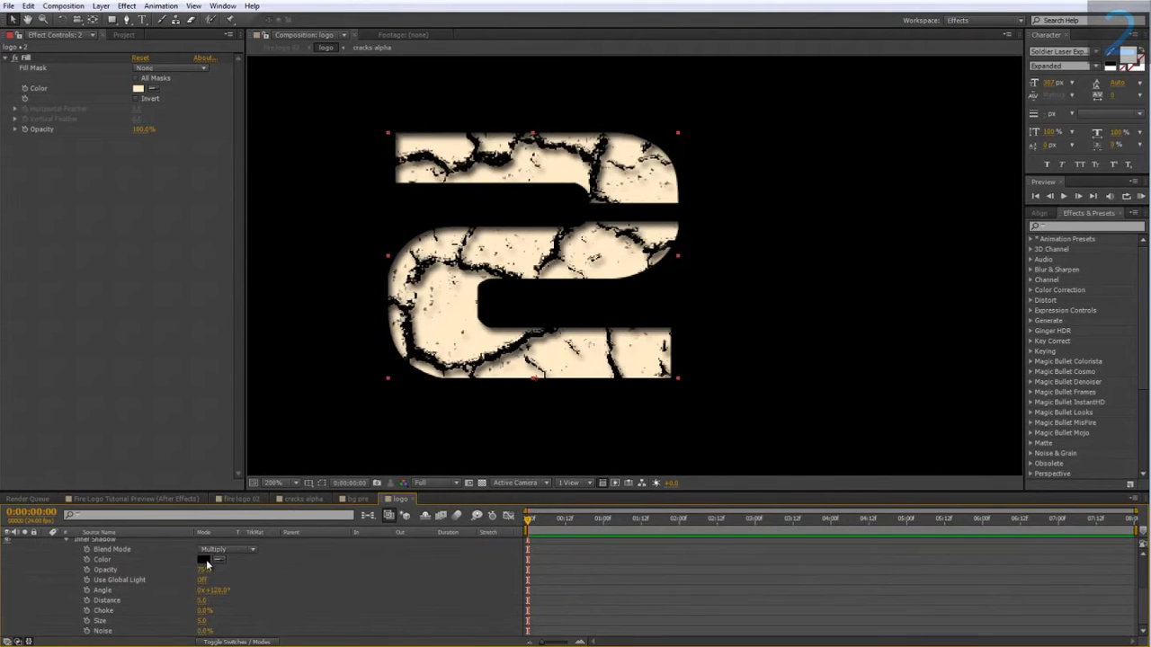
left_click(204, 560)
left_click(750, 538)
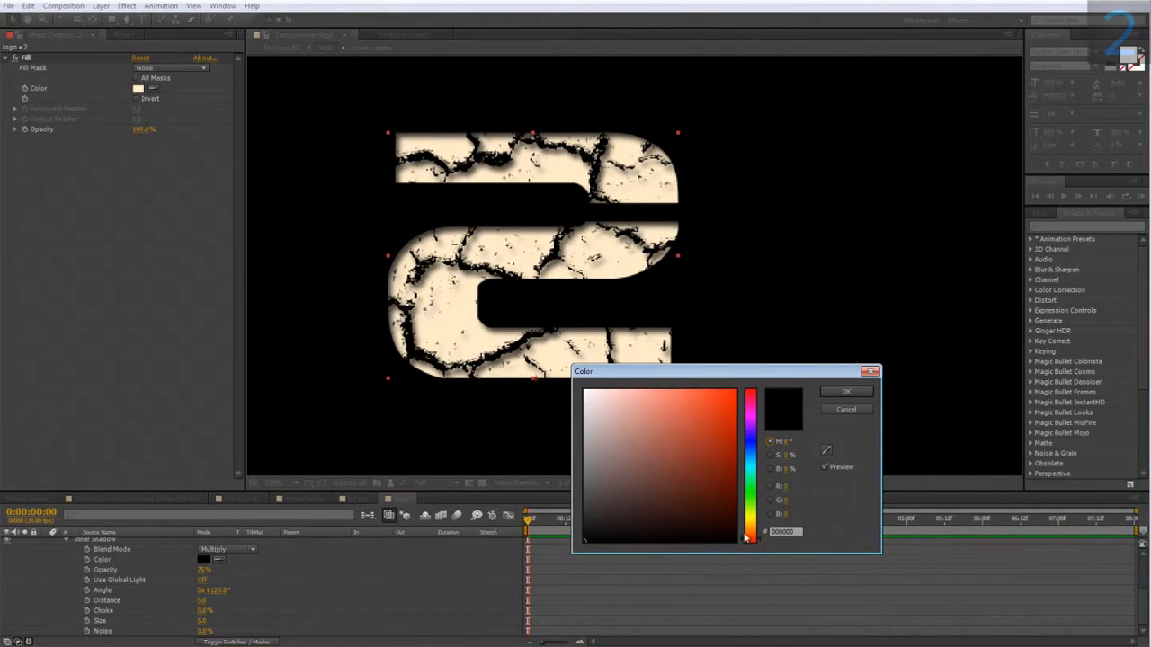
left_click_drag(709, 417, 759, 361)
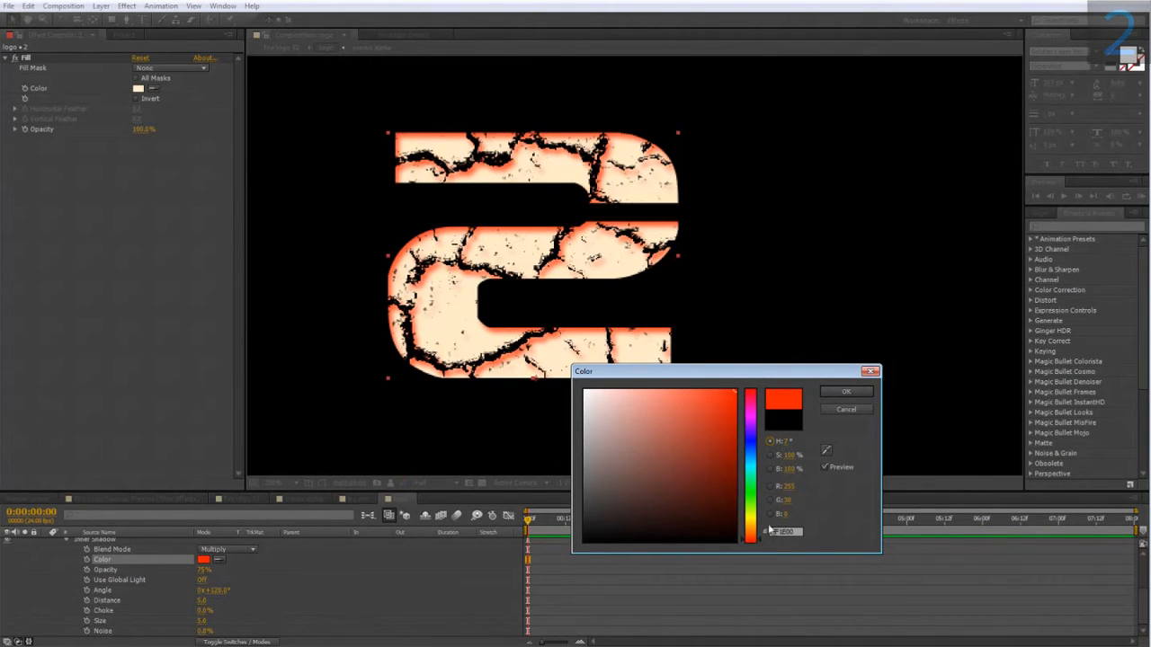
left_click(845, 393)
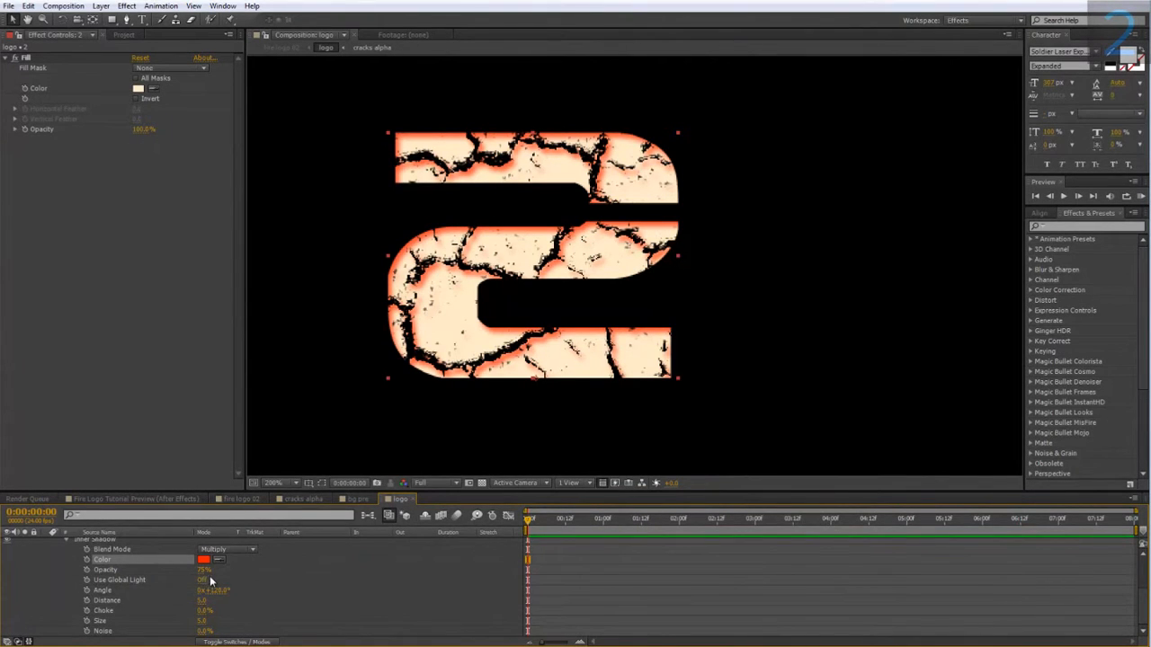
- Set the "2" layer's inner shadow opacity to 100% and its distance to 0
left_click_drag(205, 570, 265, 576)
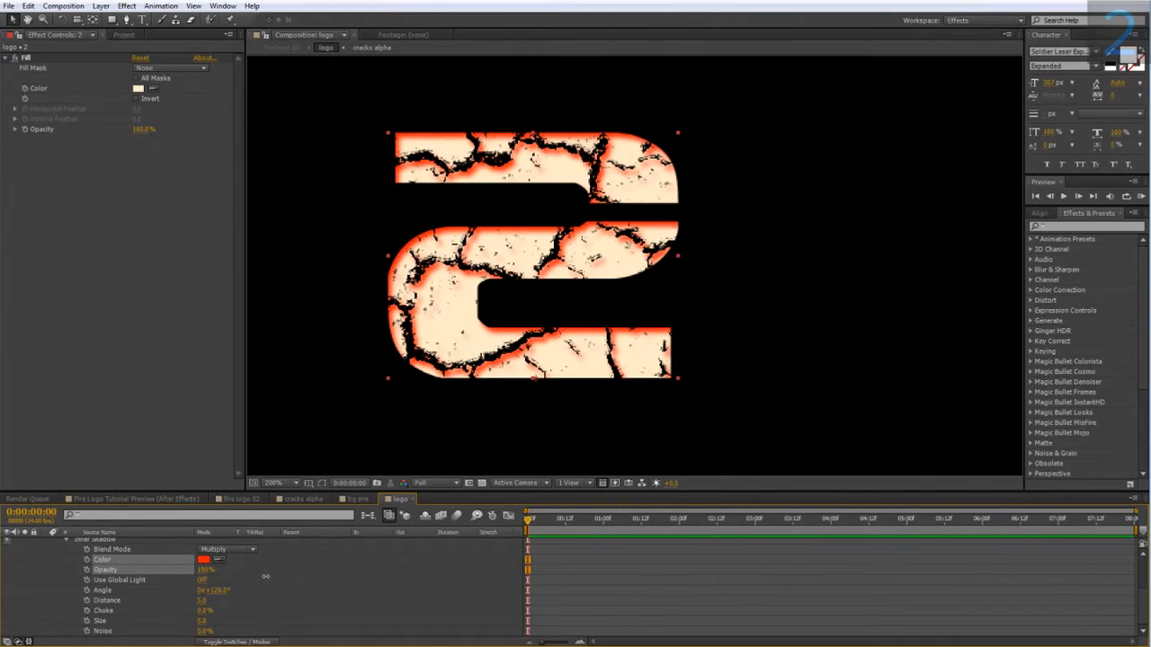
left_click(244, 598)
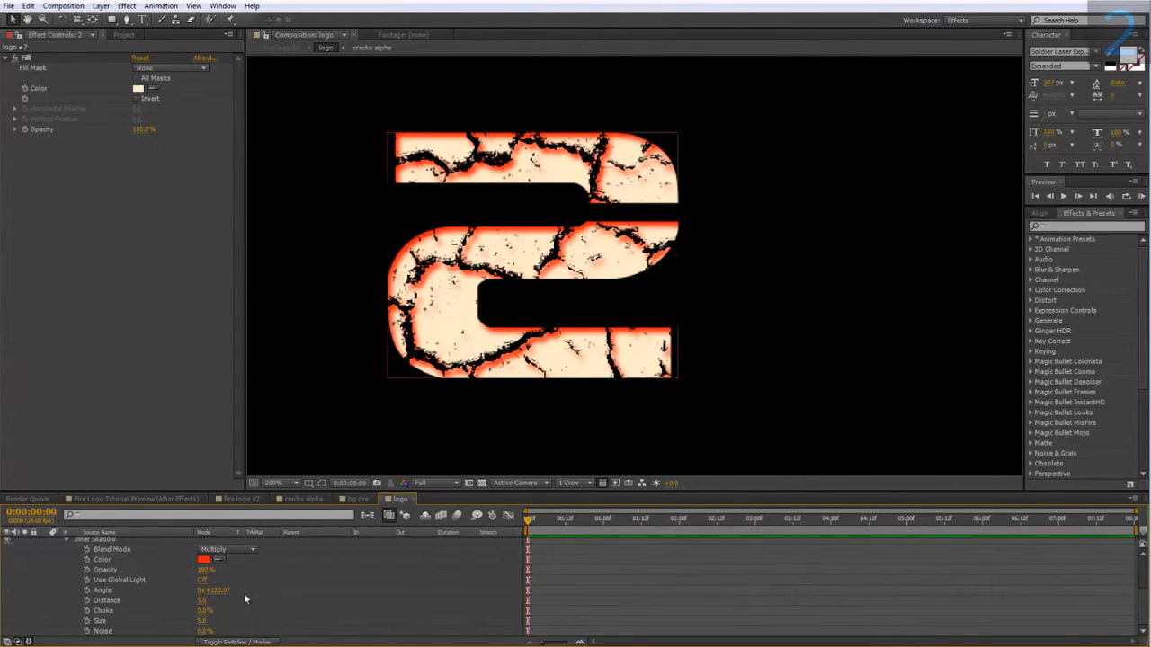
left_click(203, 599)
type("0")
key("Return")
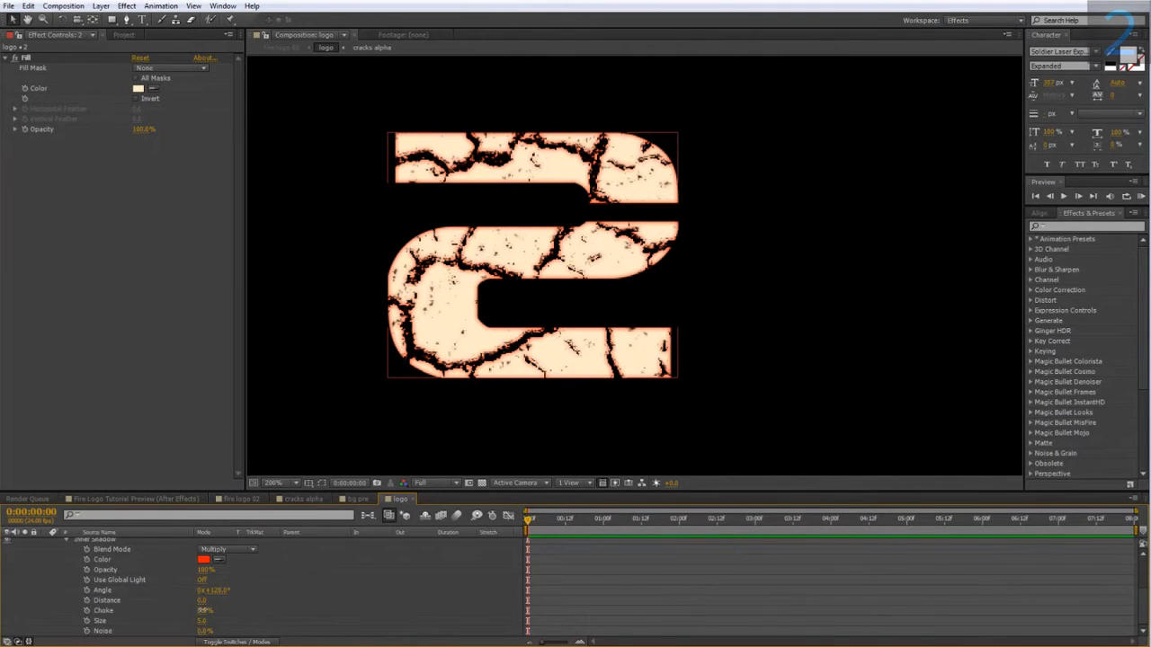
- Fine-tune the choke of the "2" layer's inner shadow and set the shadow's size to 10
left_click_drag(205, 610, 210, 610)
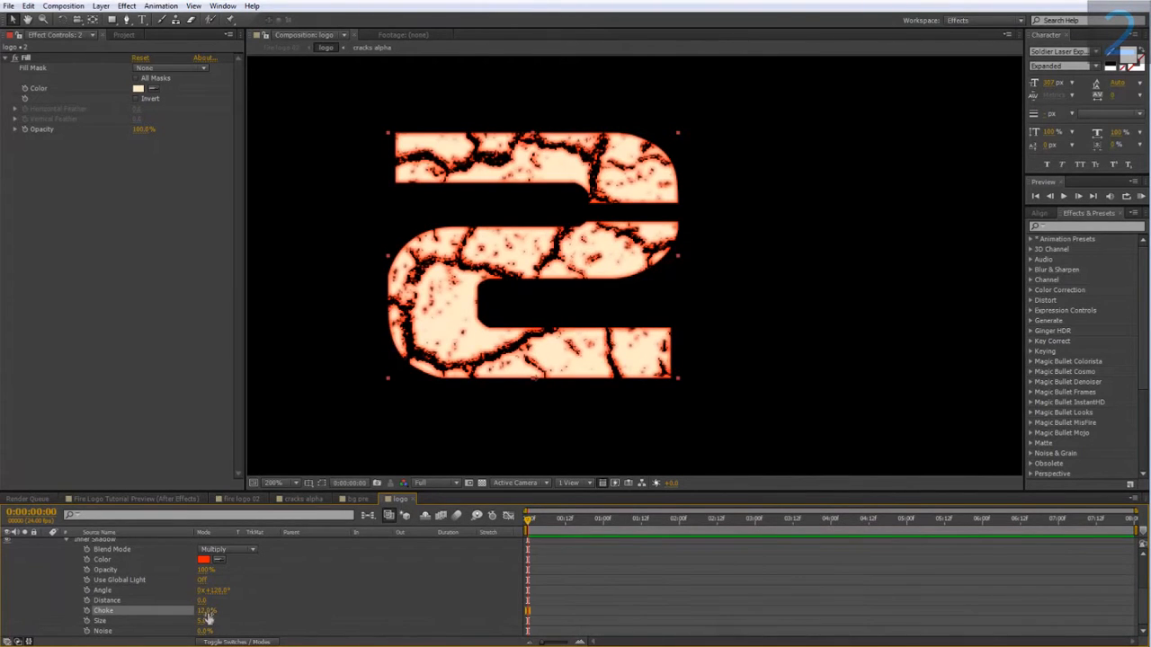
left_click(208, 612)
type("3")
left_click(280, 622)
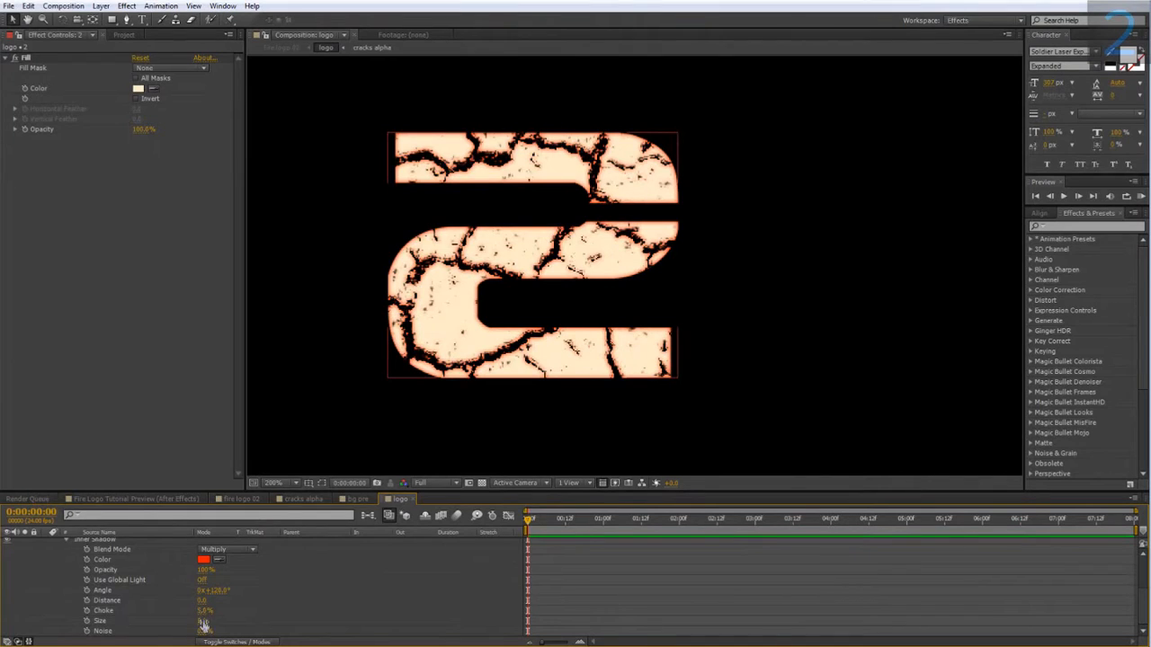
left_click_drag(205, 621, 220, 621)
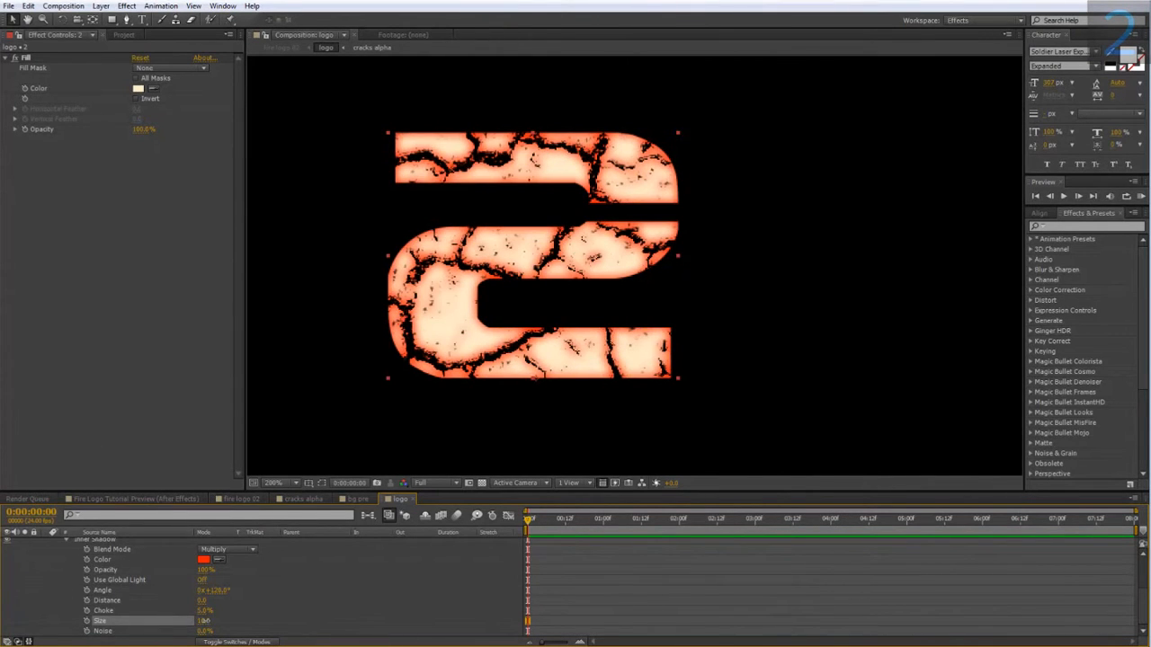
- Shift the color of the "2" layer's inner shadow from red toward a brighter, fully saturated orange
left_click(202, 560)
left_click(755, 539)
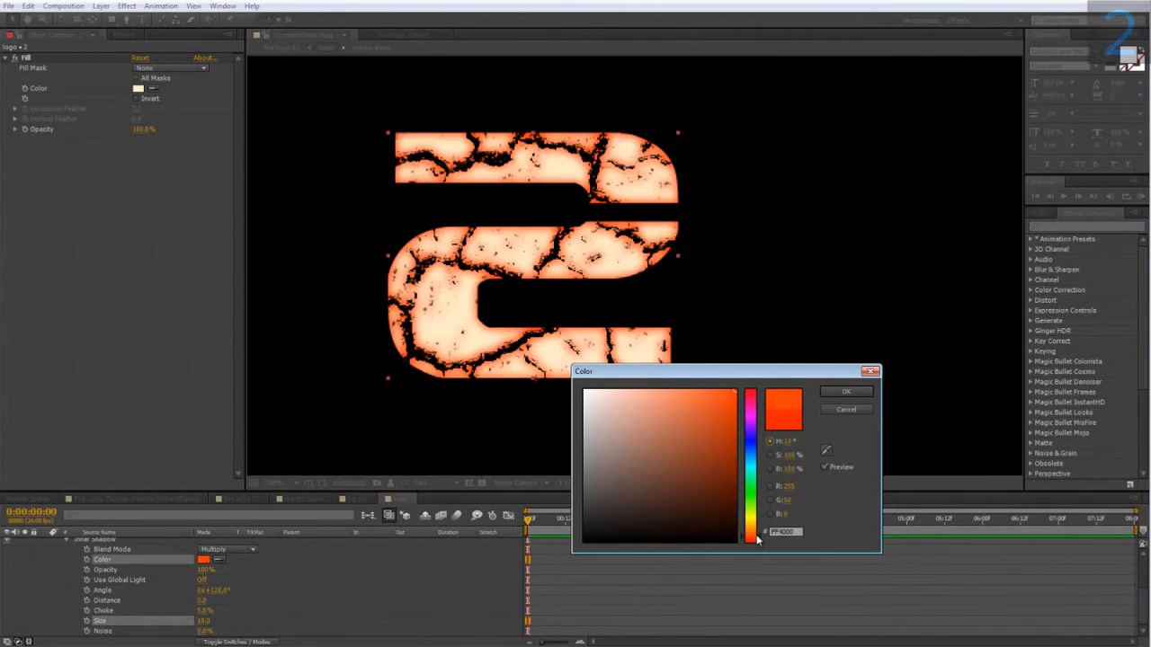
left_click_drag(757, 538, 757, 536)
left_click(846, 393)
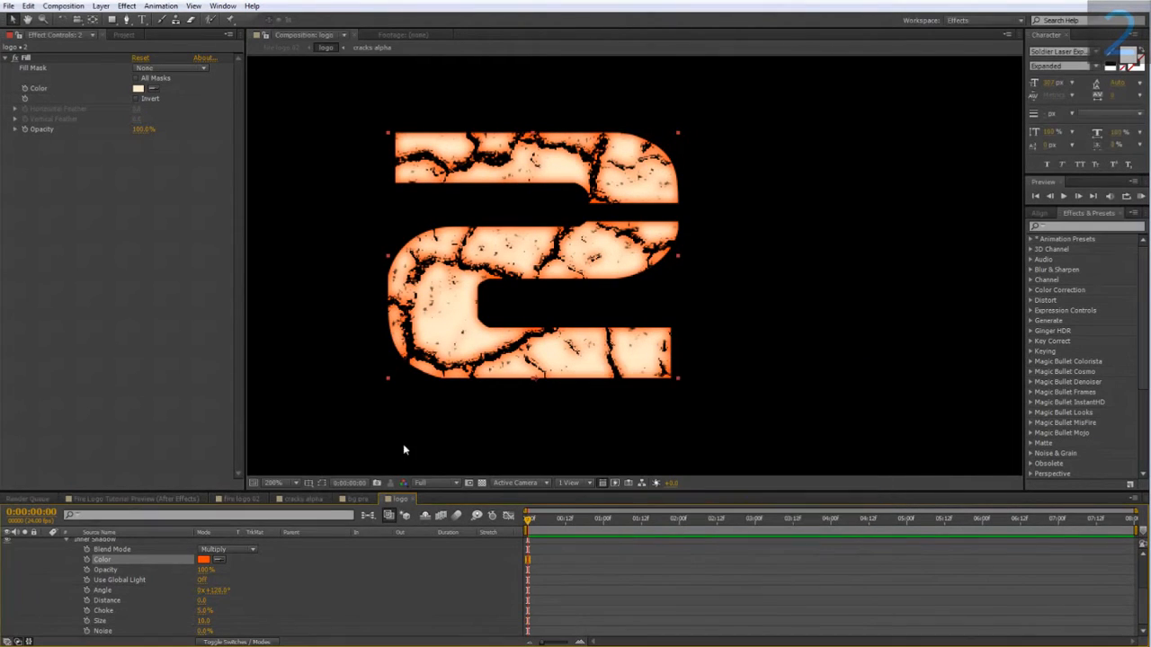
- Duplicate the logo layer in the fire logo 02 composition and apply Fast Blur with a blurriness of 100 to the upper copy
left_click(241, 499)
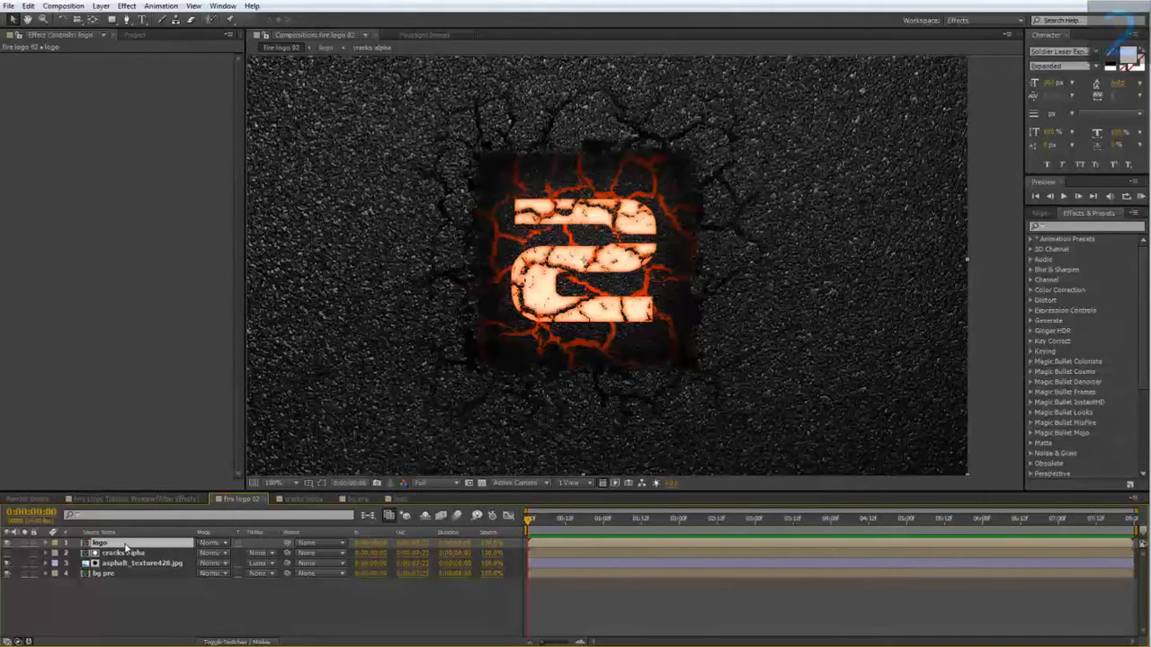
key("ctrl+d")
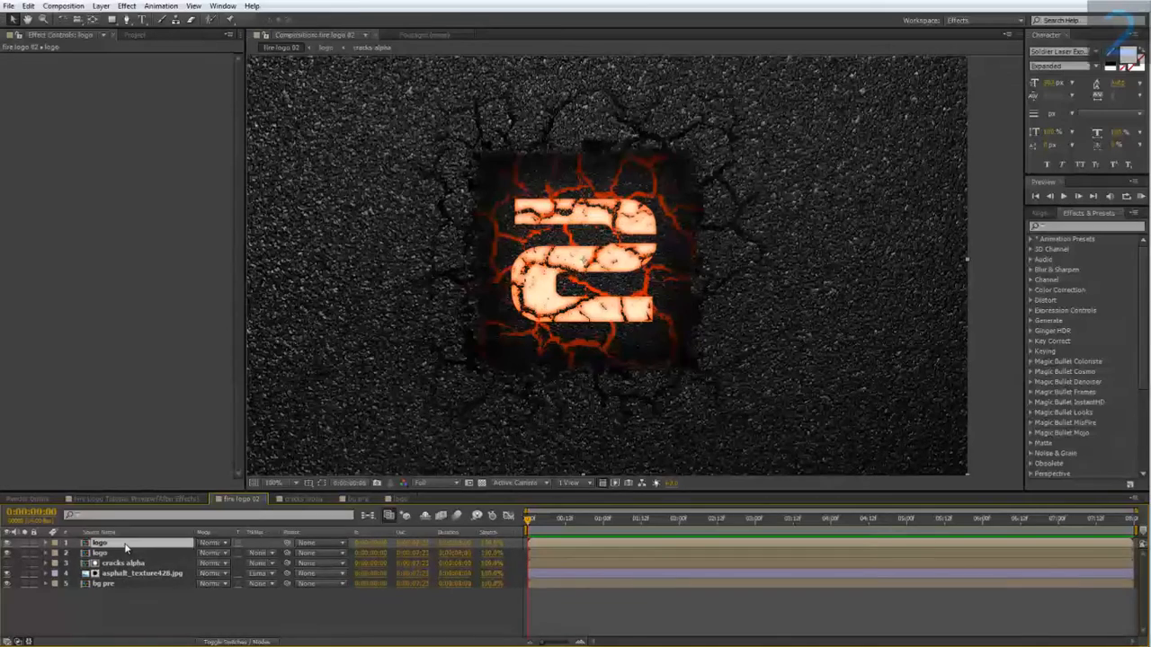
right_click(126, 547)
mouse_move(157, 264)
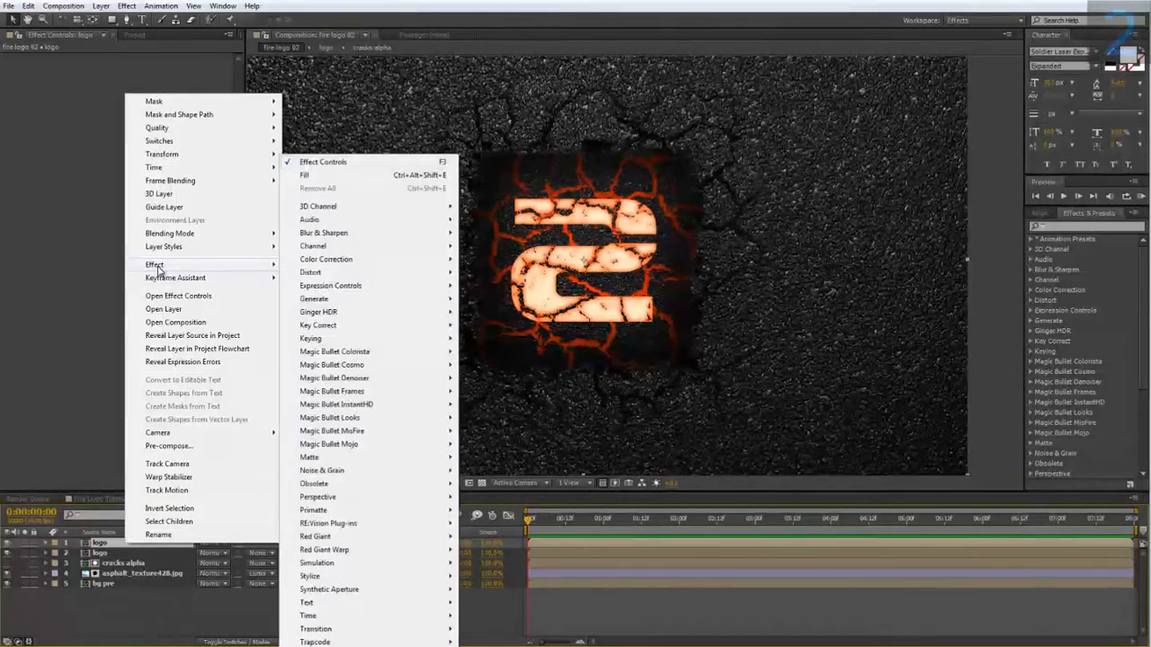
mouse_move(338, 234)
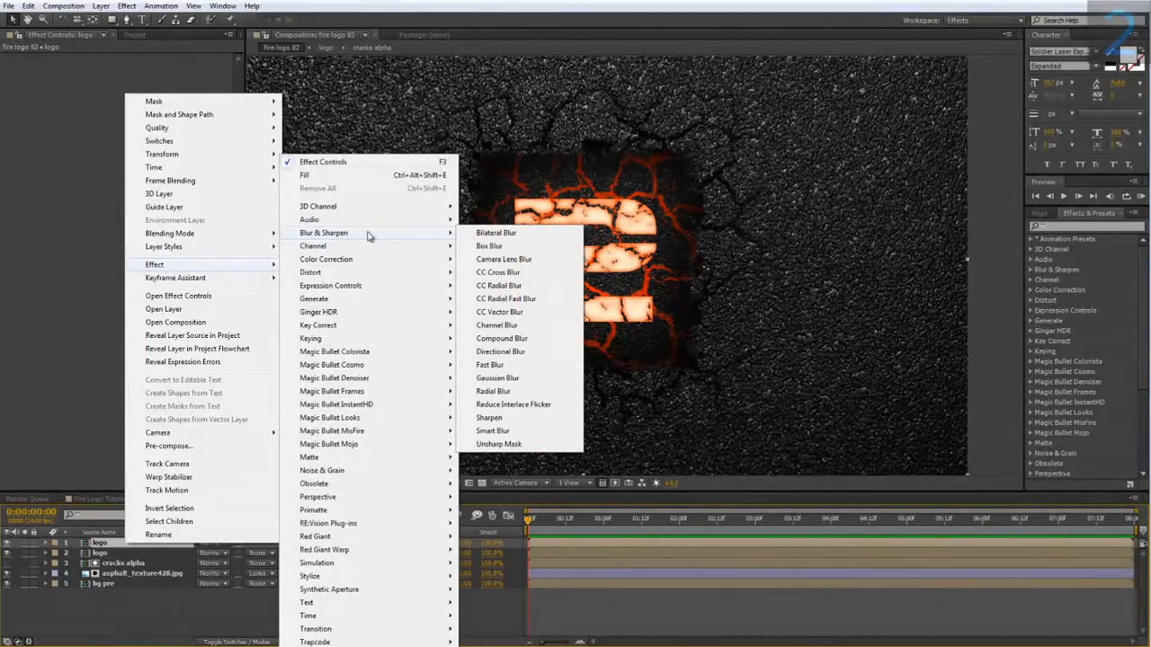
left_click(500, 366)
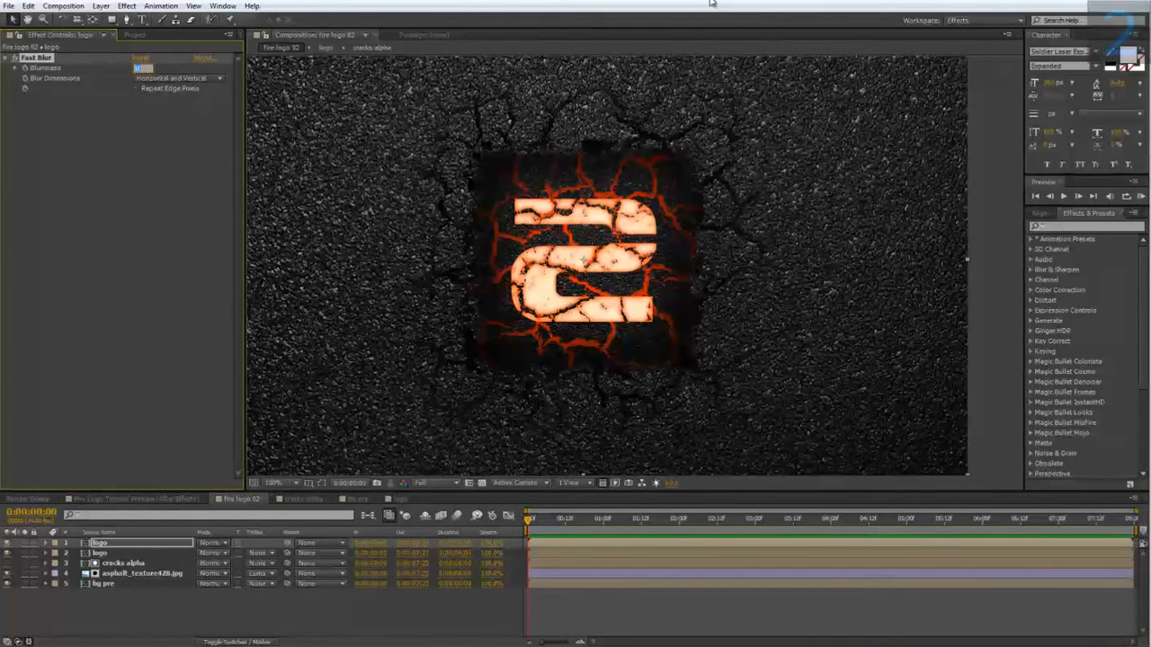
key("Return")
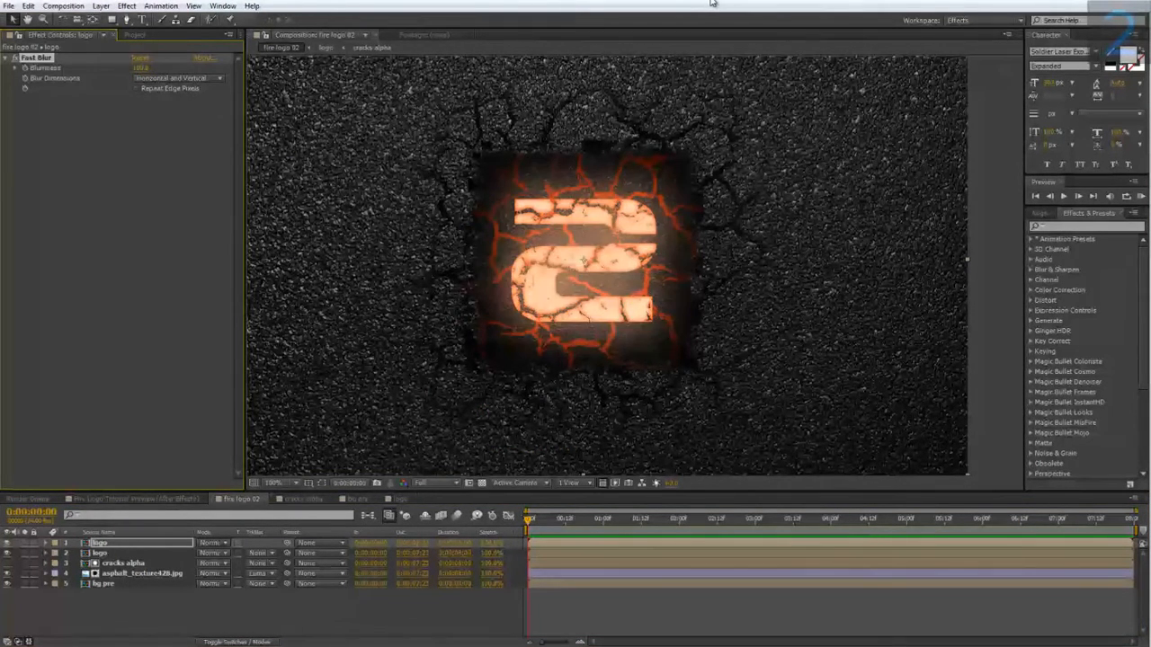
- Apply a Fill effect with a saturated orange color to the blurred logo copy and set its blending mode to Add
right_click(133, 543)
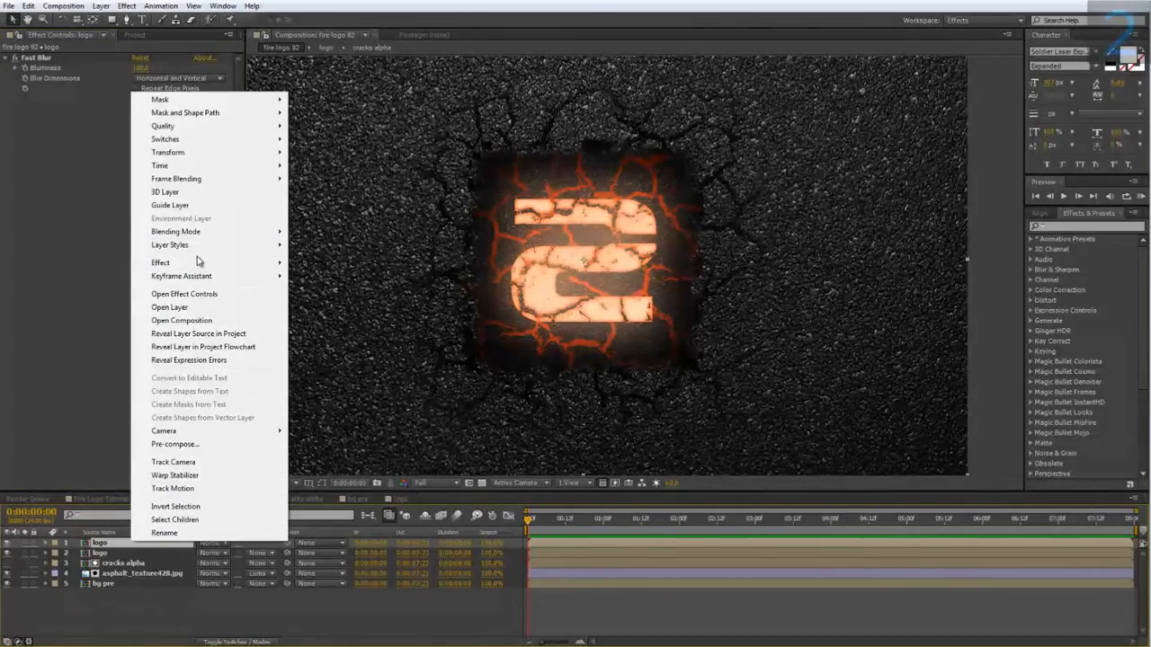
mouse_move(197, 263)
mouse_move(372, 300)
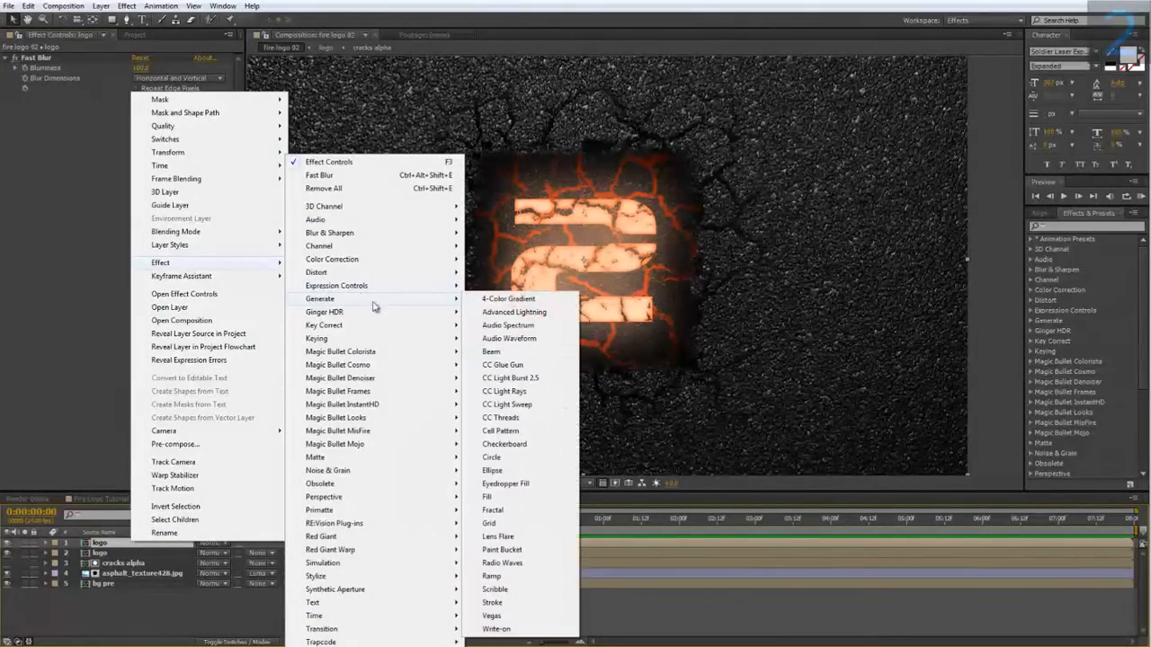
left_click(516, 498)
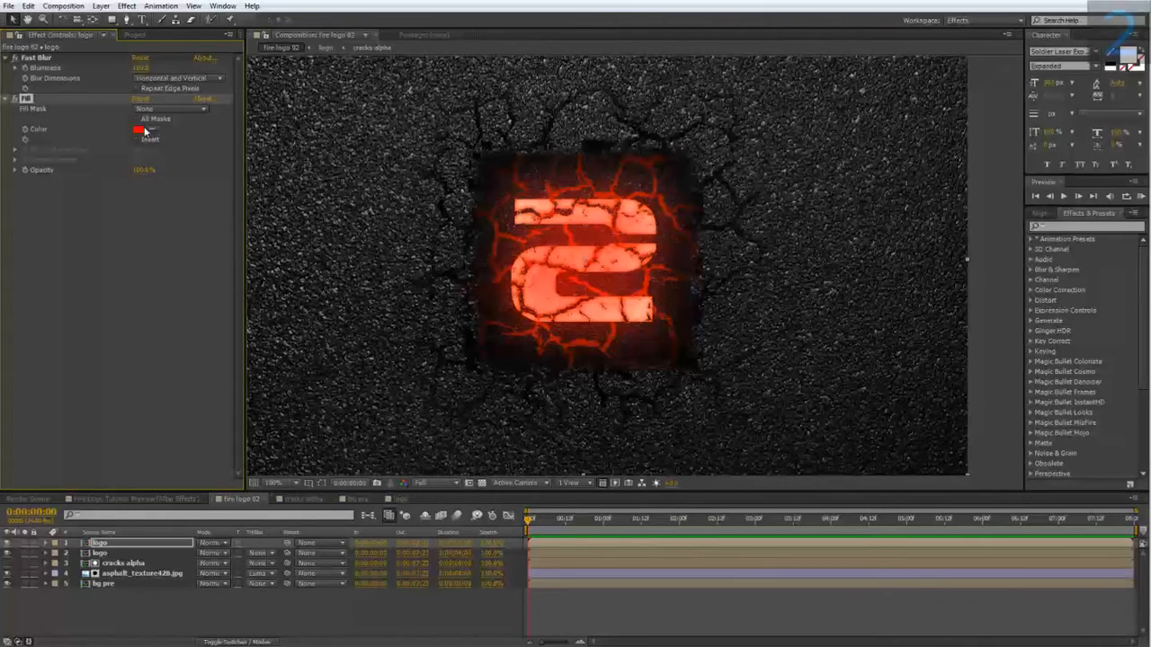
left_click(138, 131)
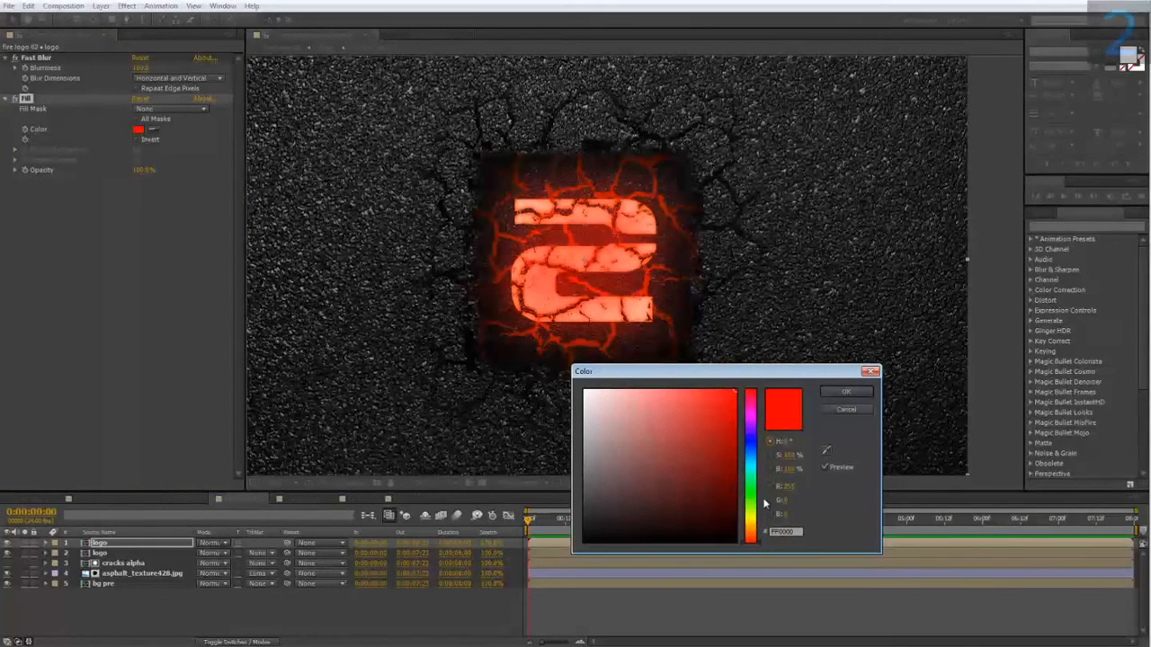
left_click(758, 537)
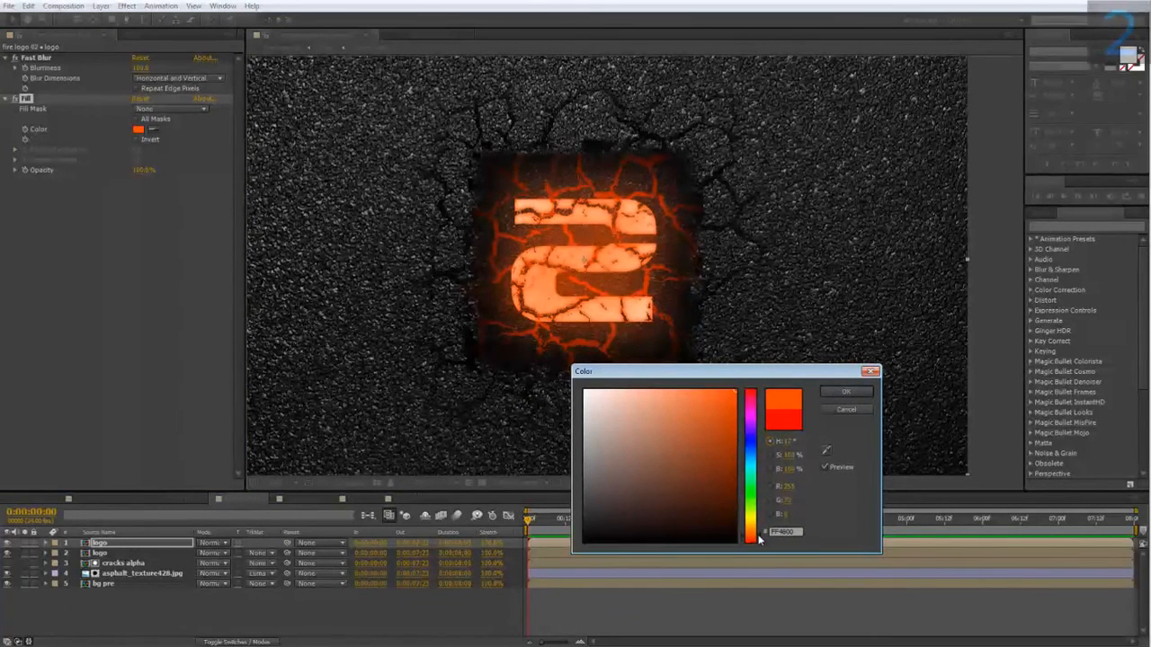
left_click(845, 392)
left_click(215, 545)
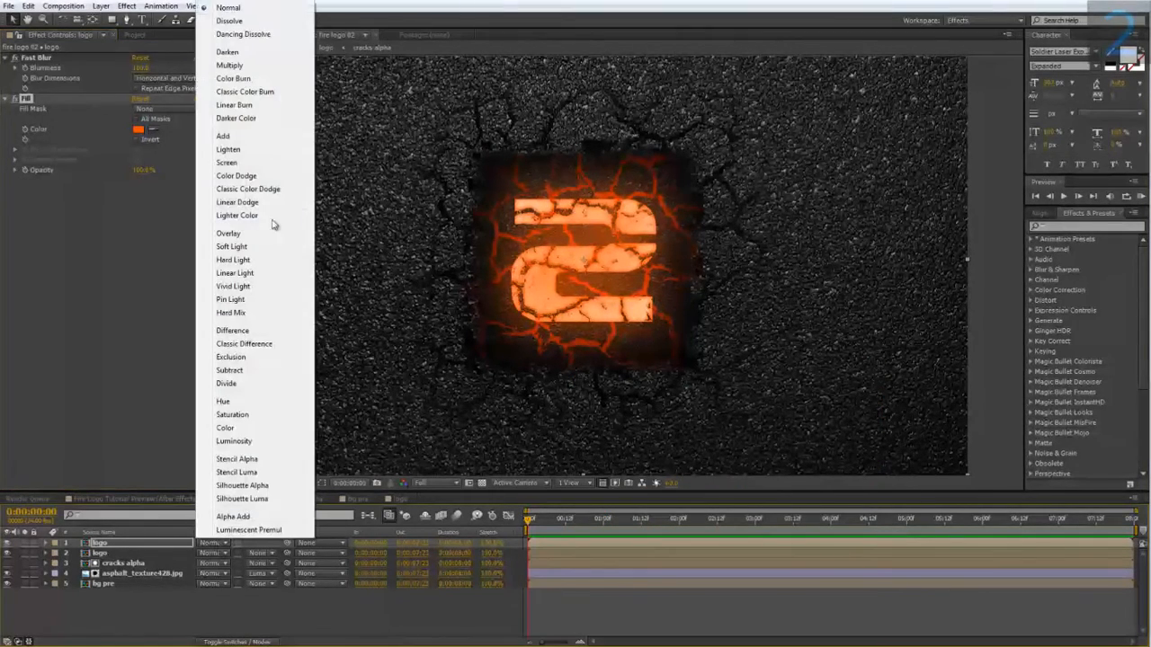
left_click(241, 138)
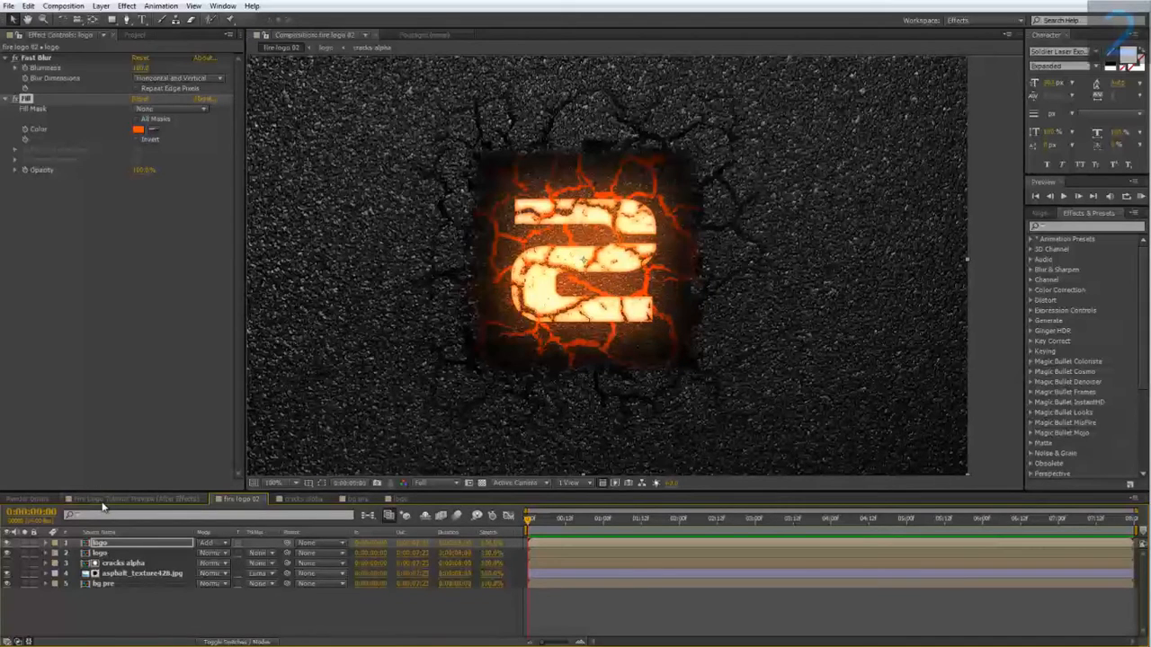
- Check the sparks in the Fire Logo Tutorial Preview composition and create a solid named "fire particles" in fire logo 02
left_click(144, 500)
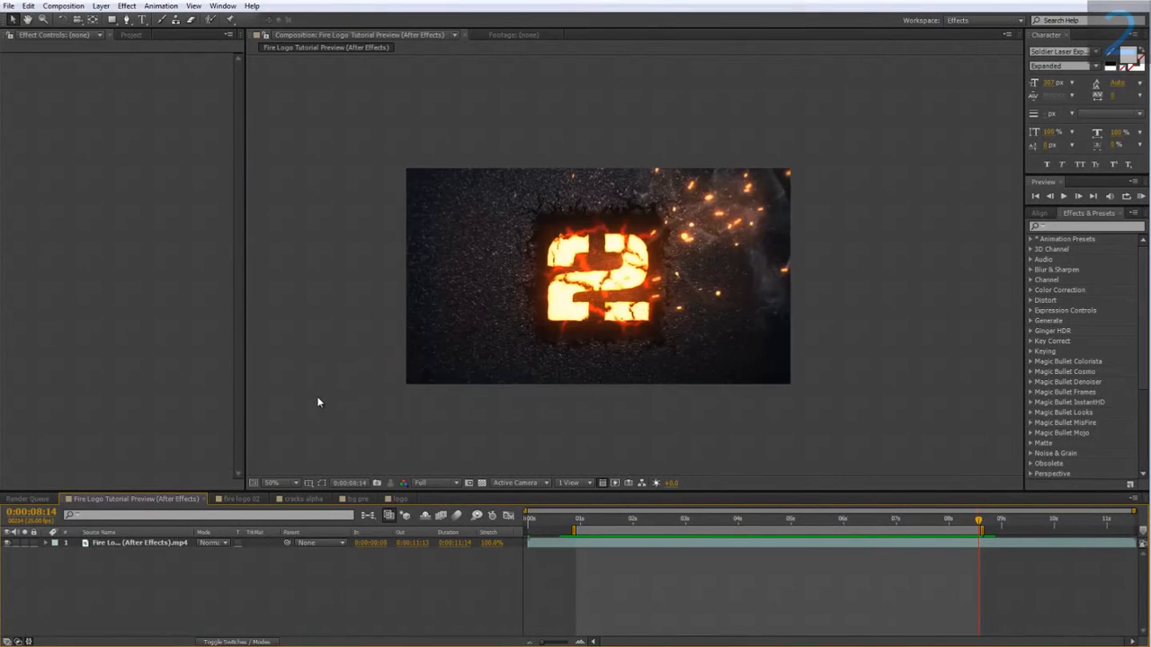
scroll(686, 222, "up", 1)
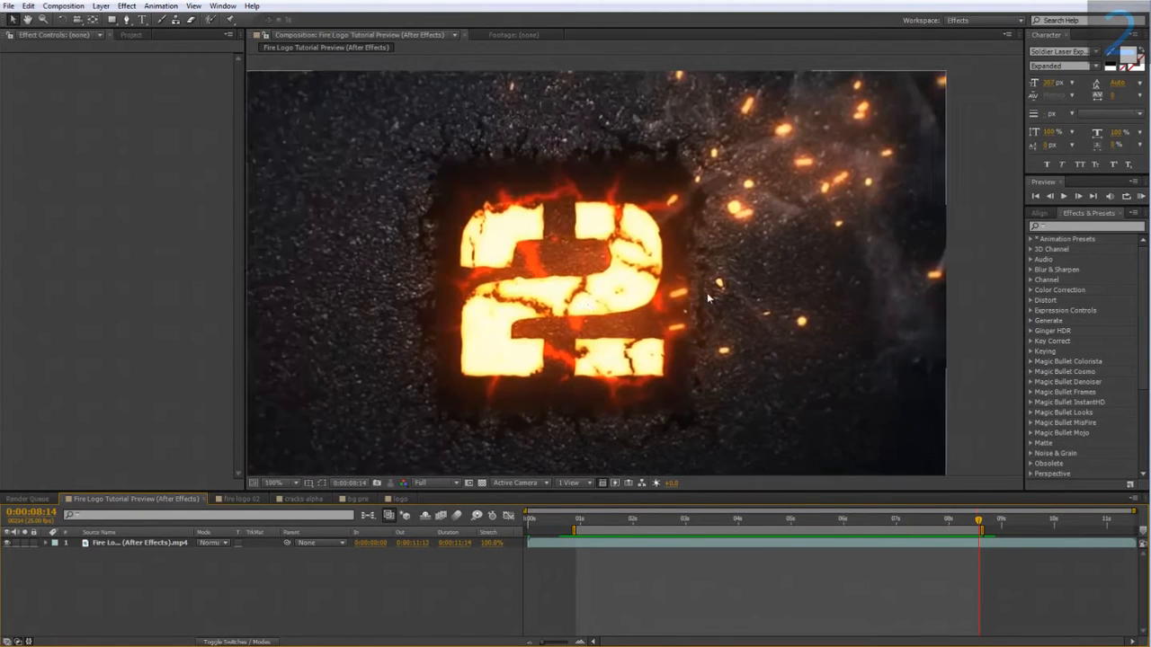
left_click_drag(686, 219, 493, 245)
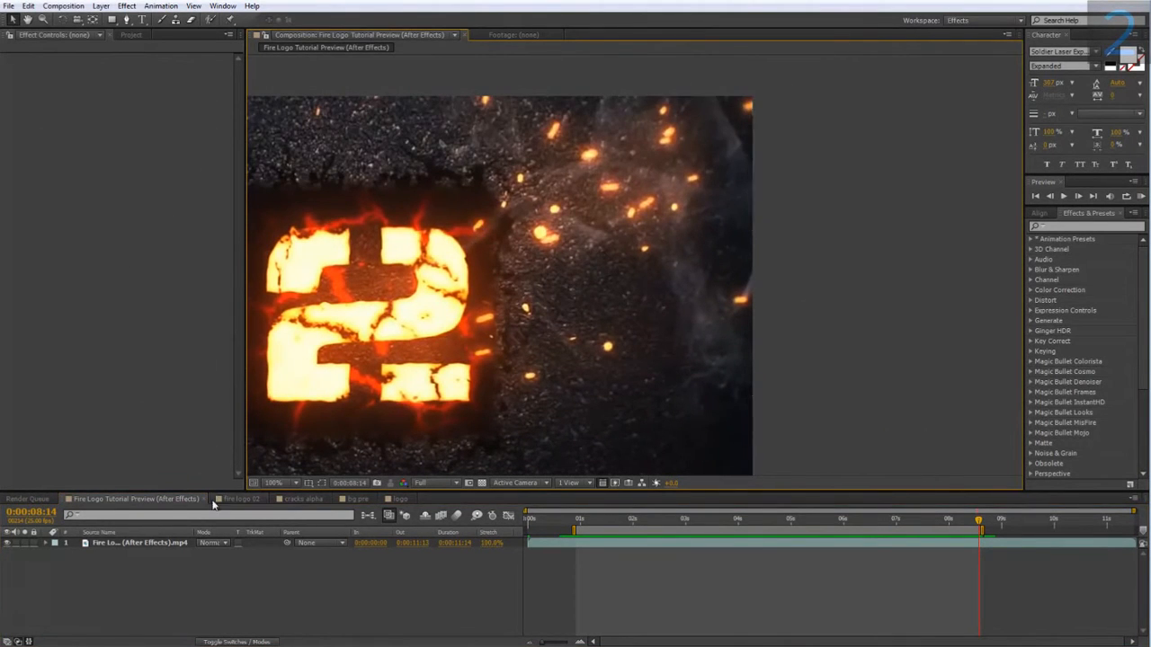
left_click(239, 500)
right_click(135, 598)
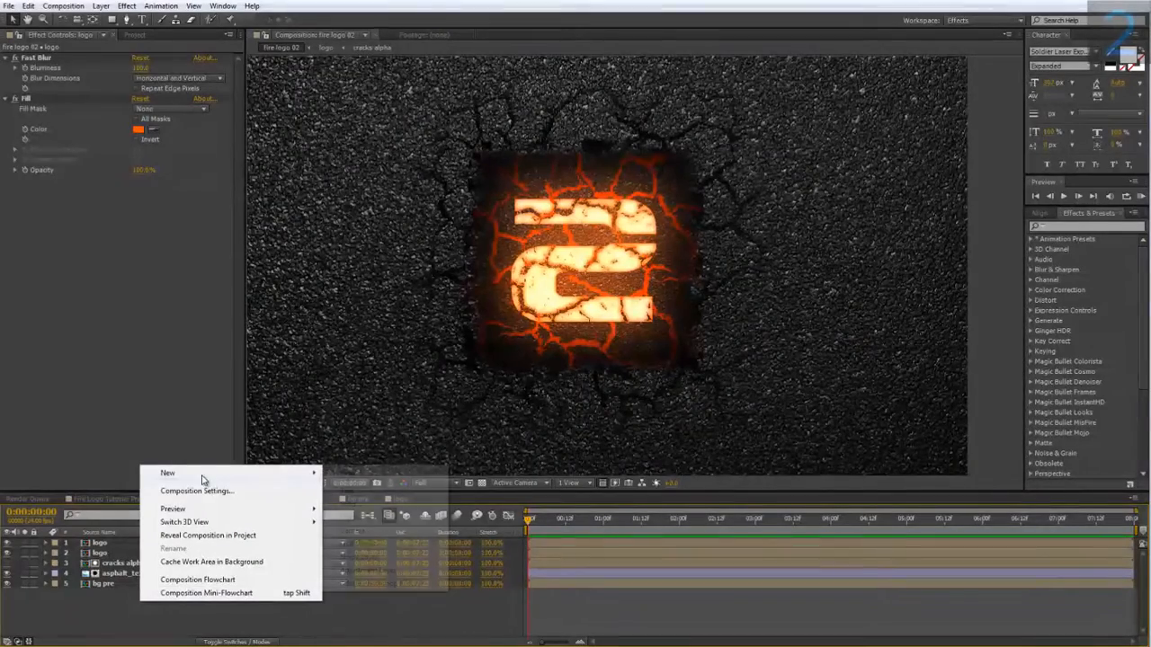
mouse_move(296, 470)
left_click(350, 504)
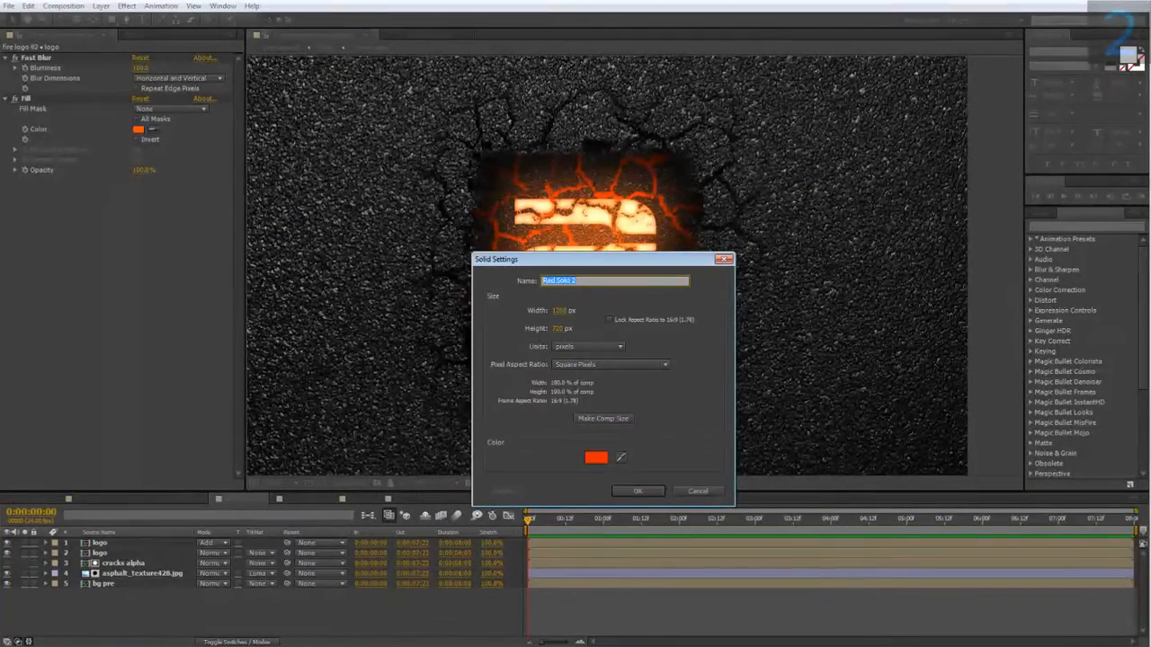
type("fire particles")
key("Return")
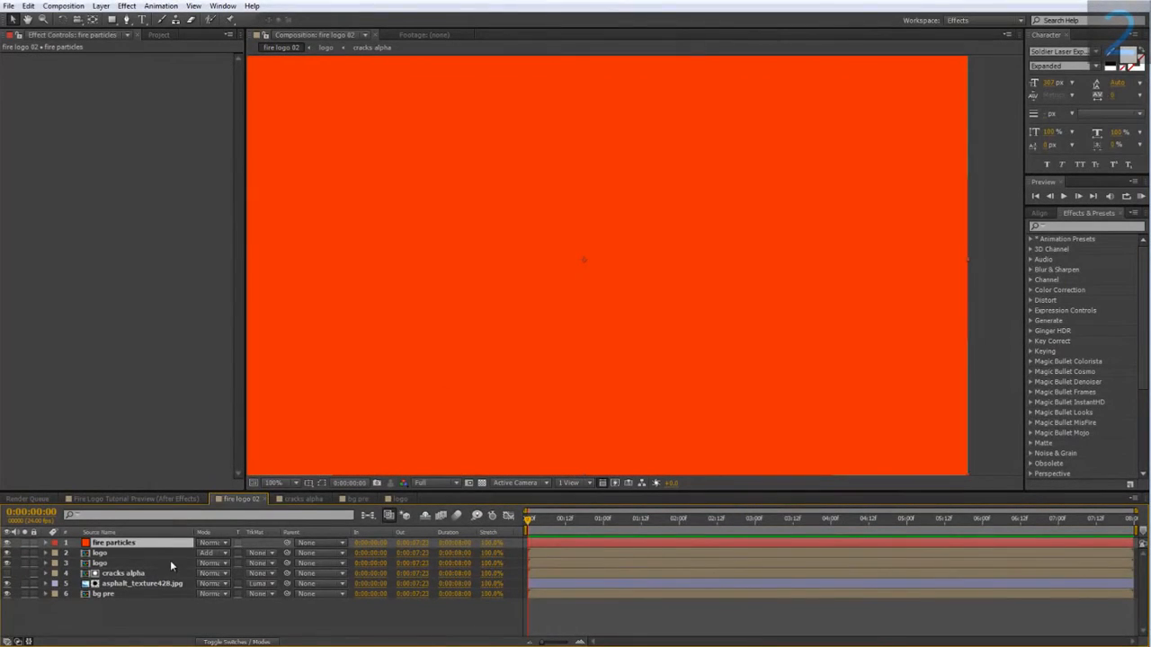
- Apply the Trapcode Particular effect to the fire particles layer
right_click(145, 544)
mouse_move(185, 264)
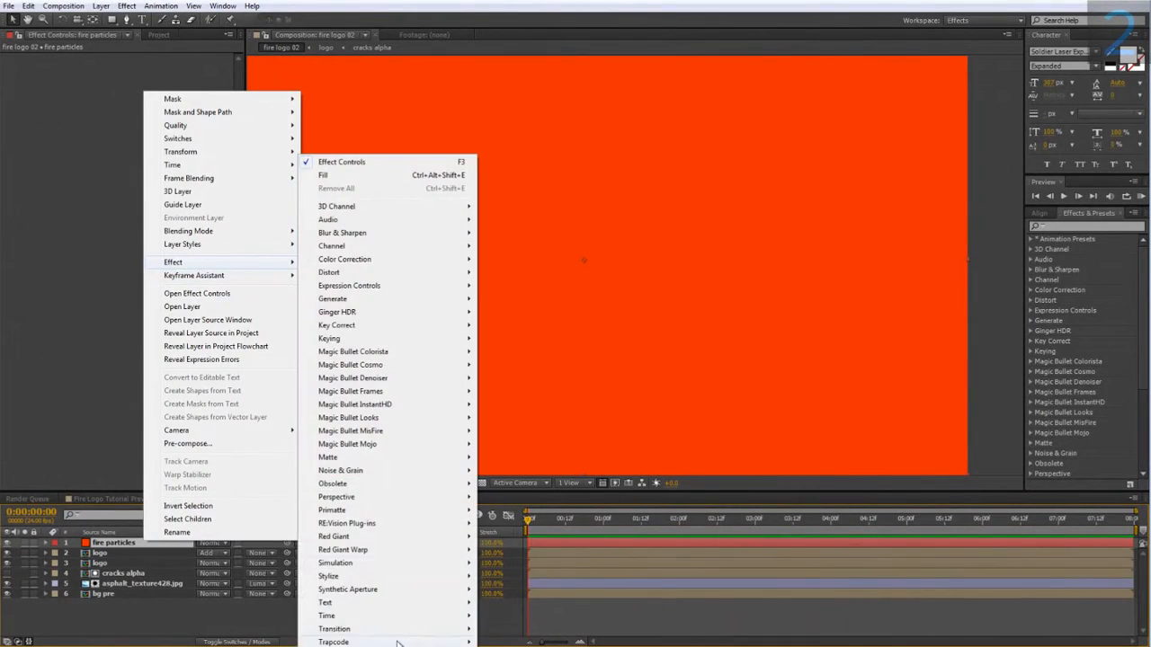
mouse_move(385, 642)
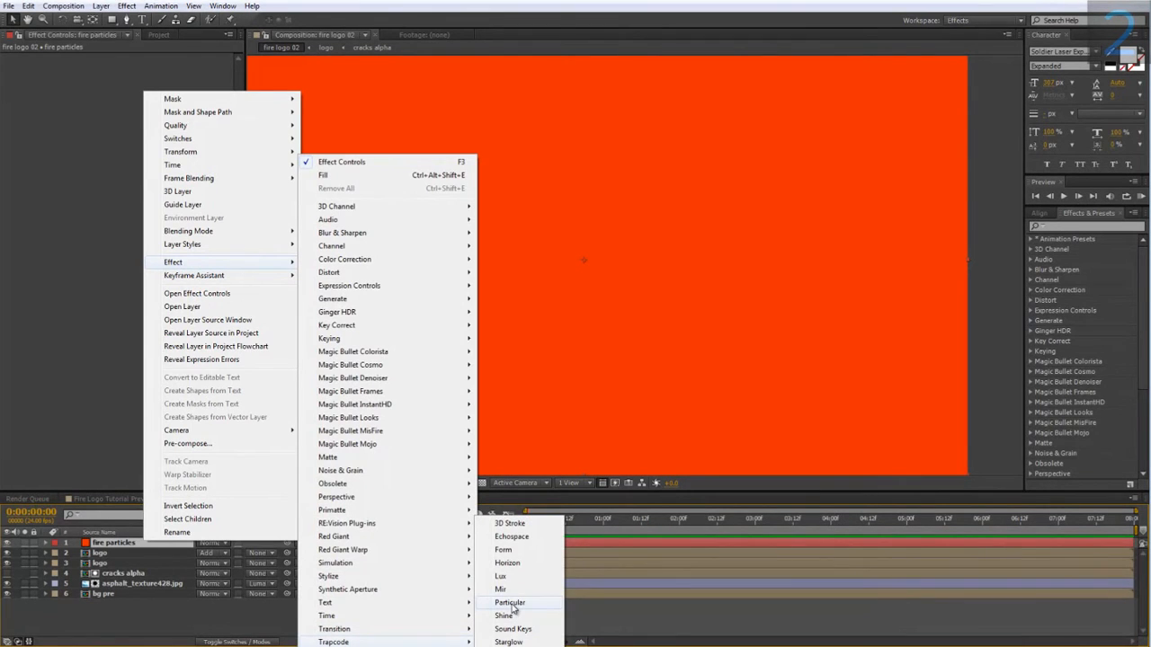
left_click(510, 603)
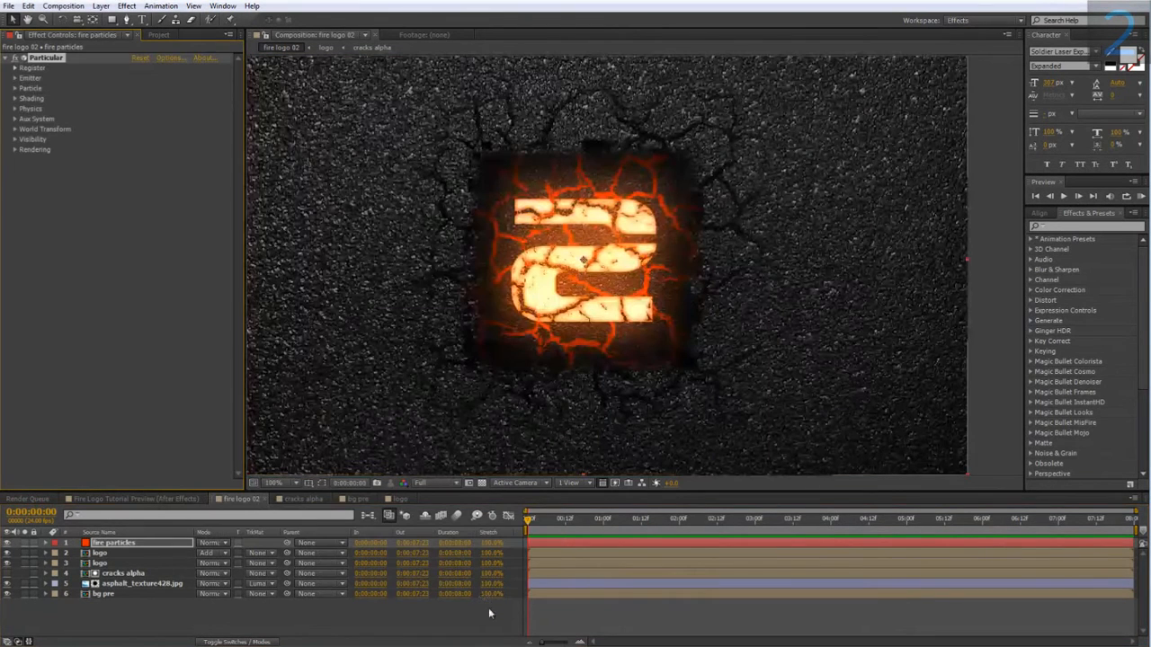
- Move the current time to 0:00:02:06 and set Particular's emitter to 50 particles per second
left_click(16, 79)
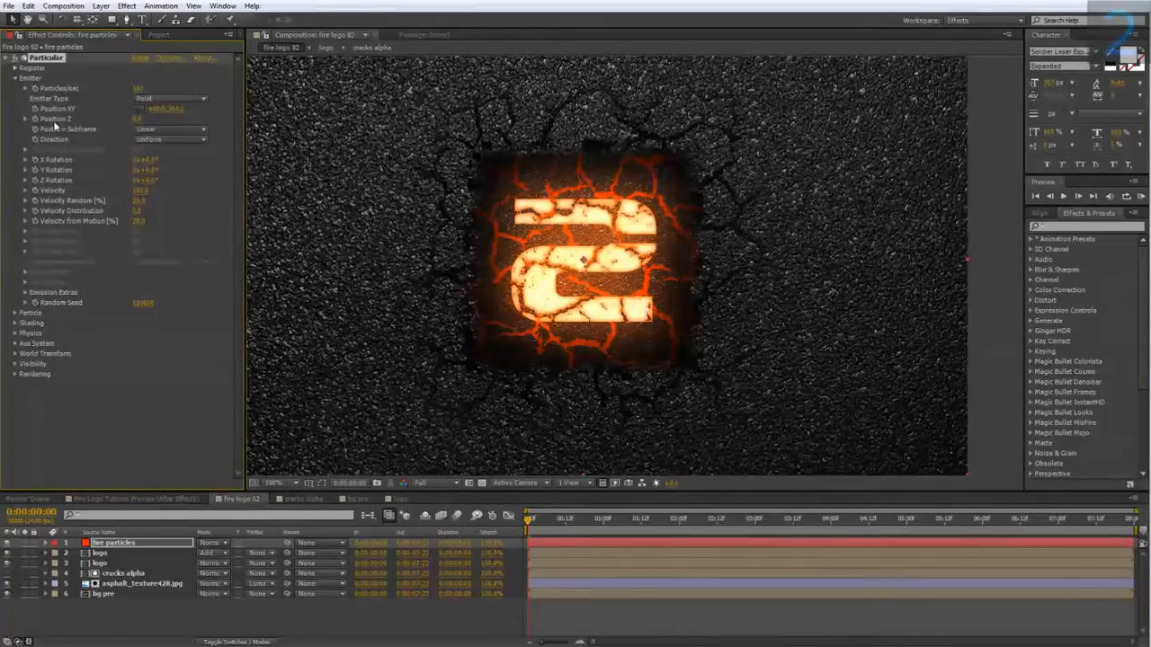
left_click_drag(557, 521, 698, 504)
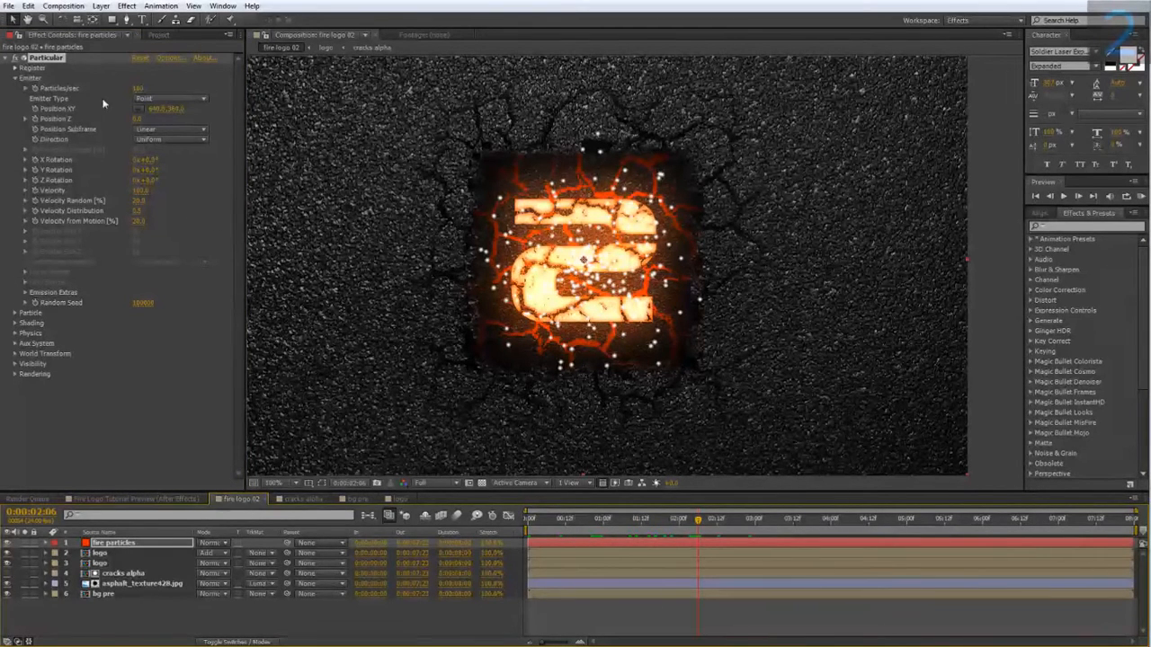
left_click(142, 88)
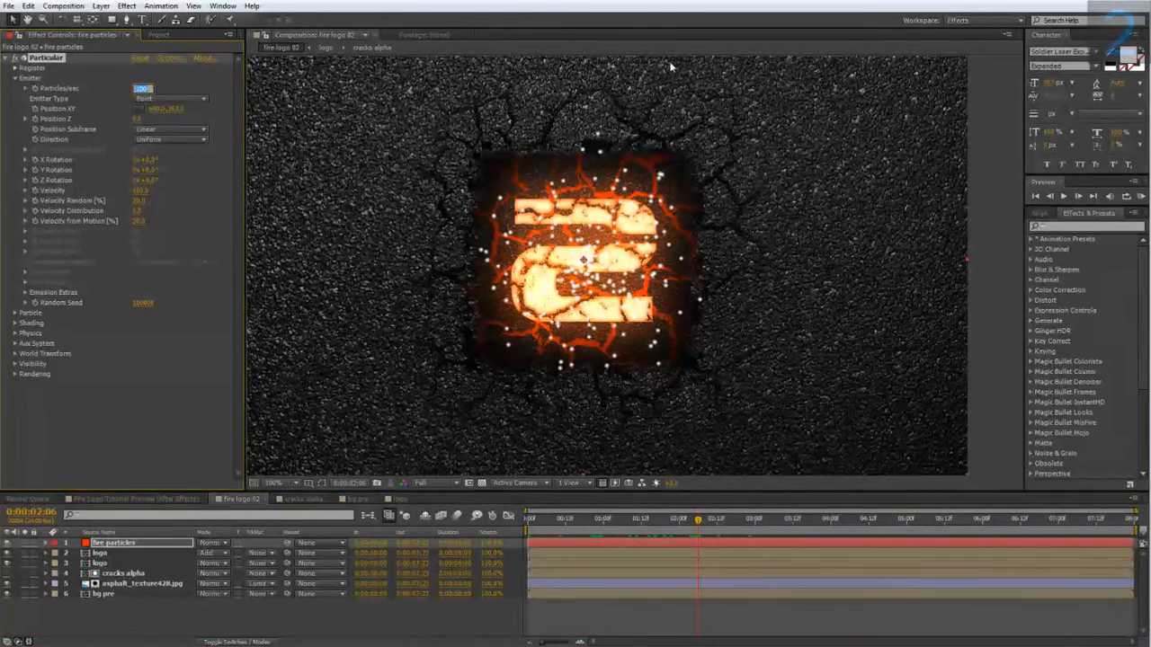
type("10")
key("Return")
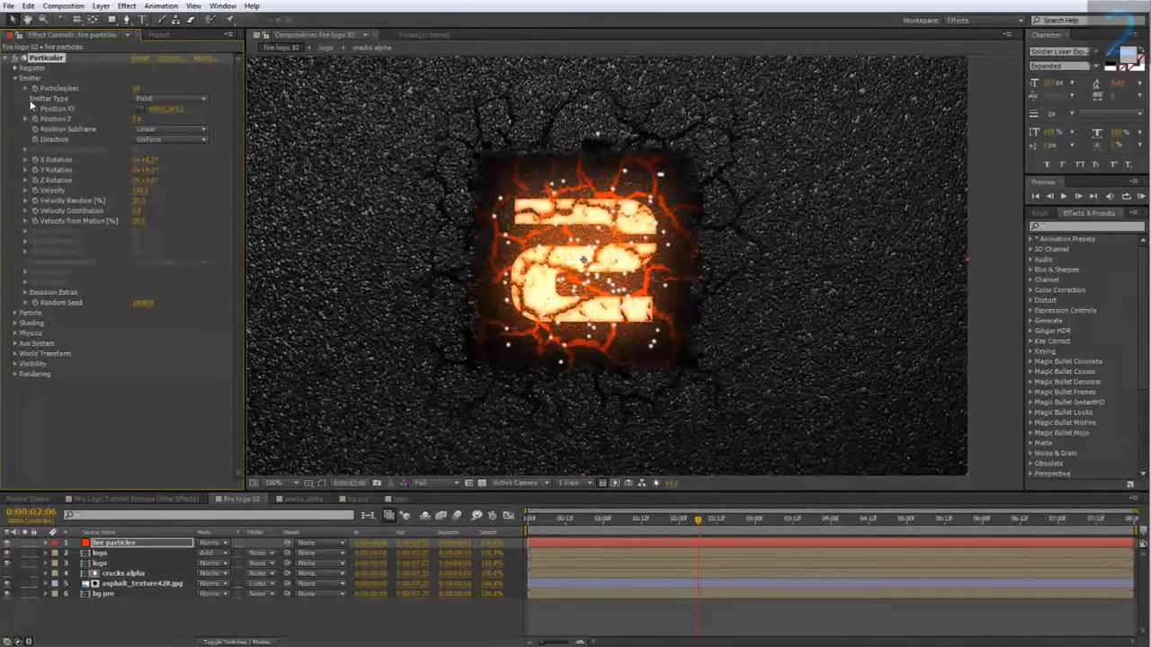
- Set Particular's emitter type to Box and enlarge its Emitter Size X and Y to spread particles across the logo area
left_click(166, 98)
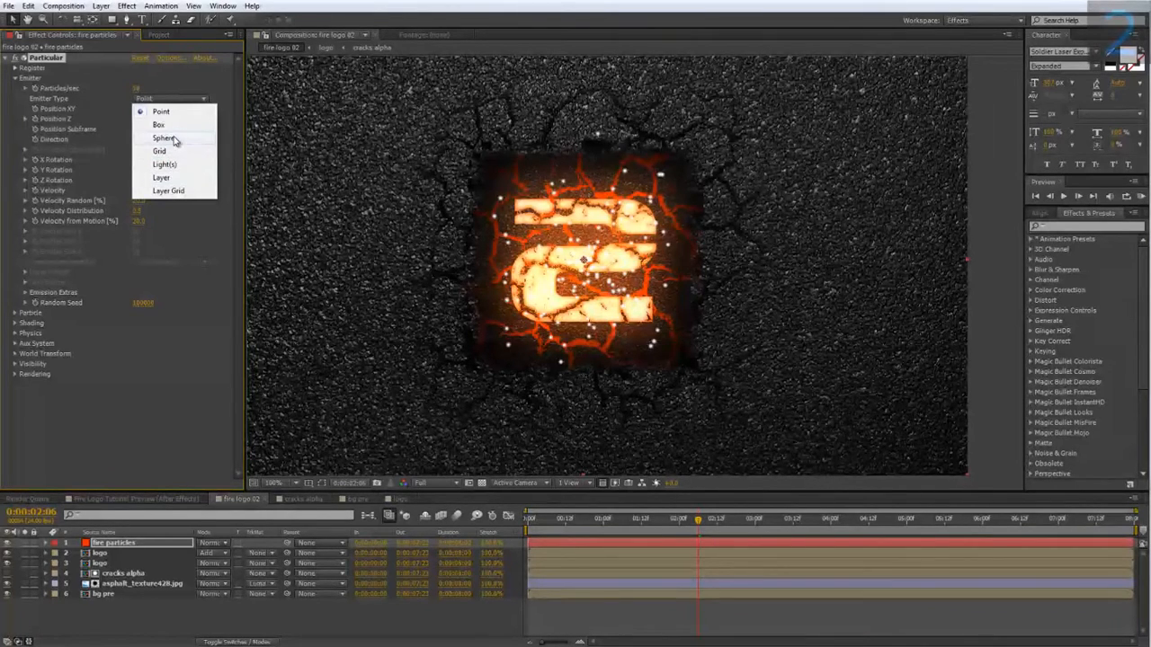
left_click(176, 140)
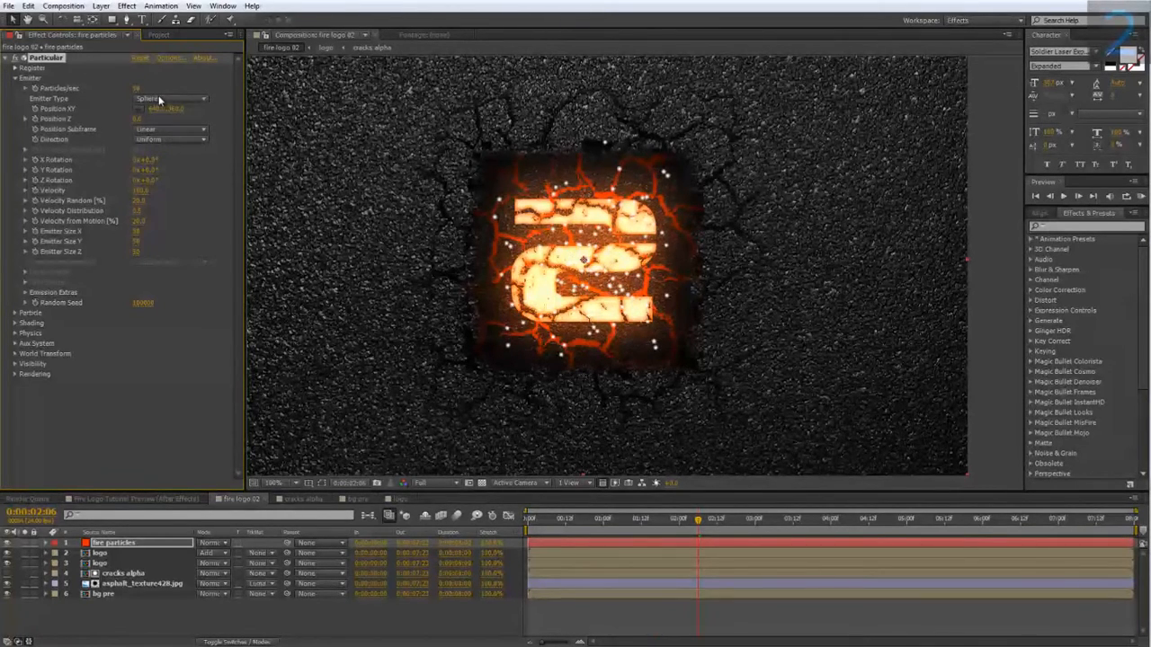
left_click(160, 100)
left_click(161, 127)
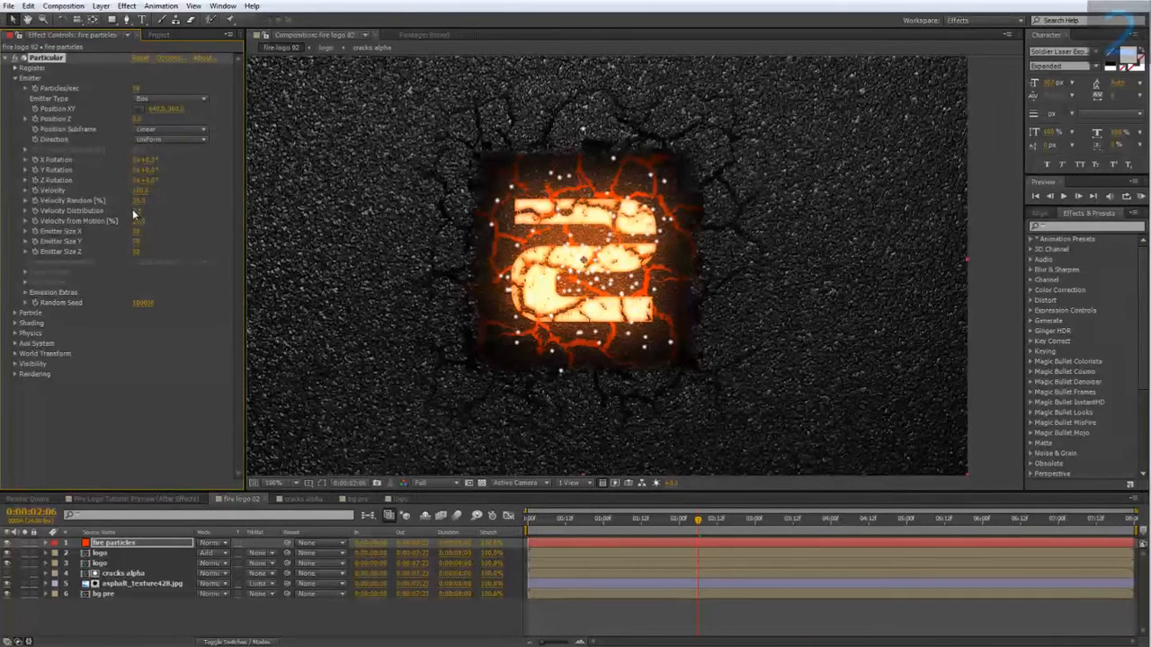
left_click_drag(137, 232, 326, 241)
left_click_drag(137, 242, 216, 242)
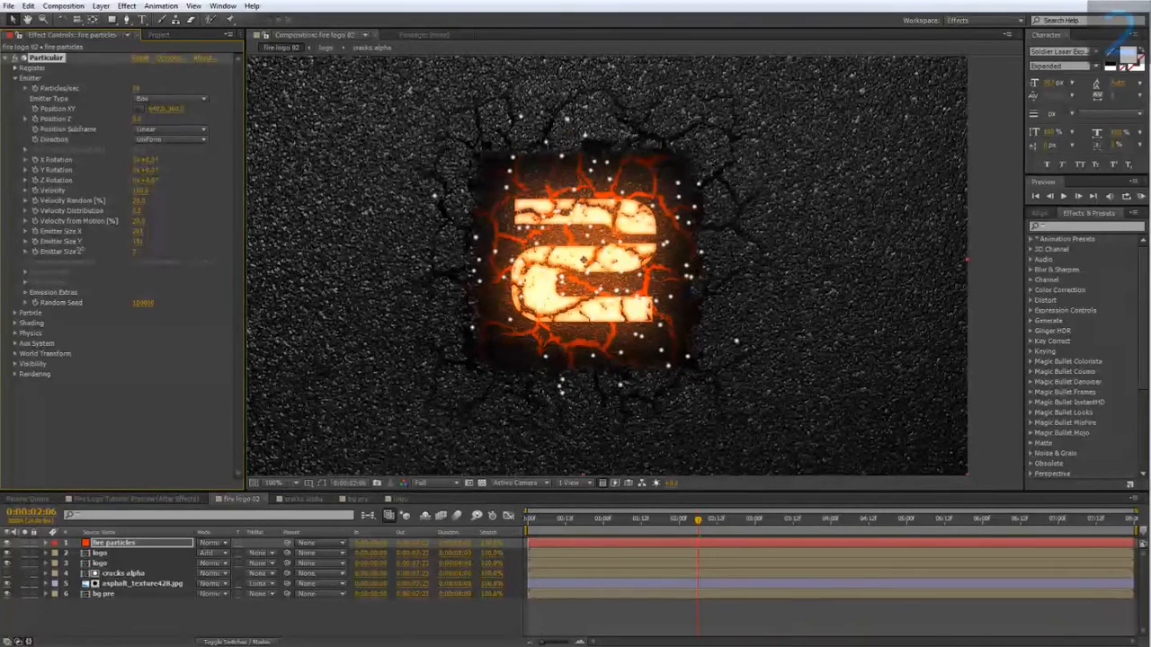
- Move the current time to 0:00:02:00 and further enlarge the box emitter's Size X and Y to cover the cracked area
left_click_drag(614, 520, 680, 520)
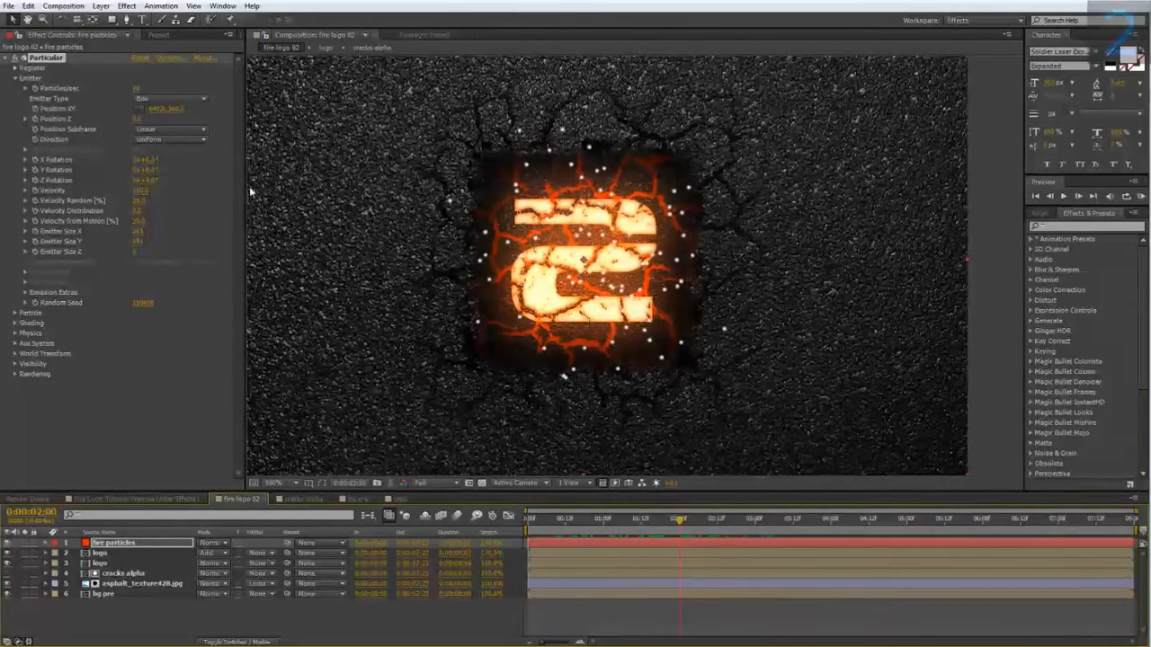
left_click_drag(138, 233, 202, 245)
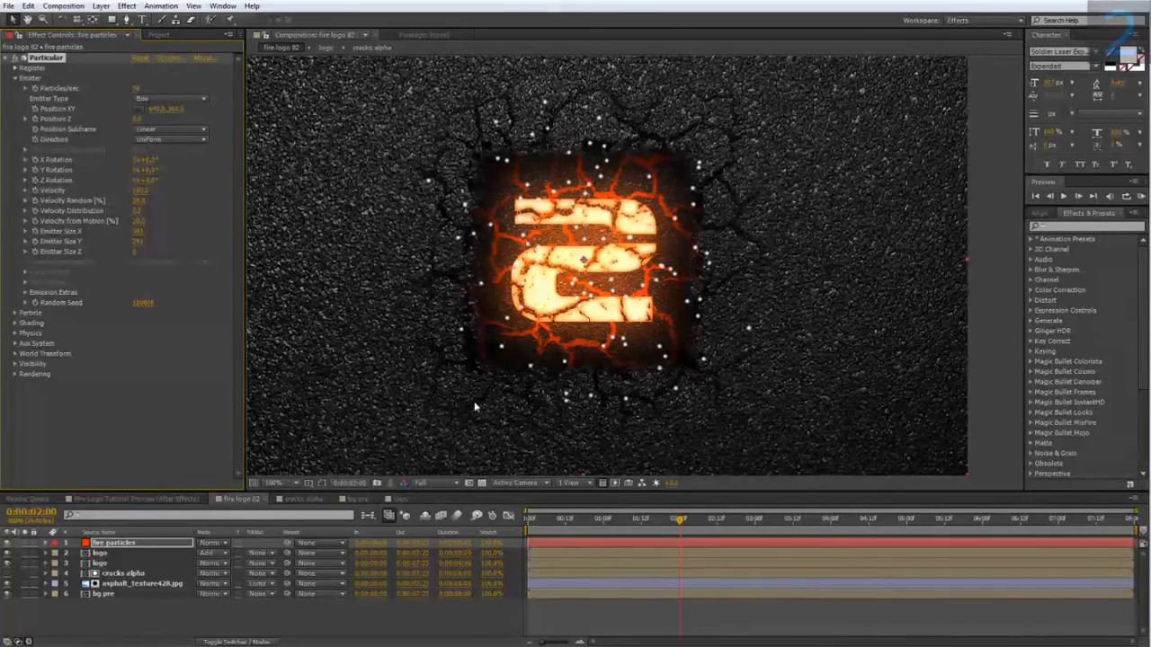
left_click_drag(511, 363, 419, 401)
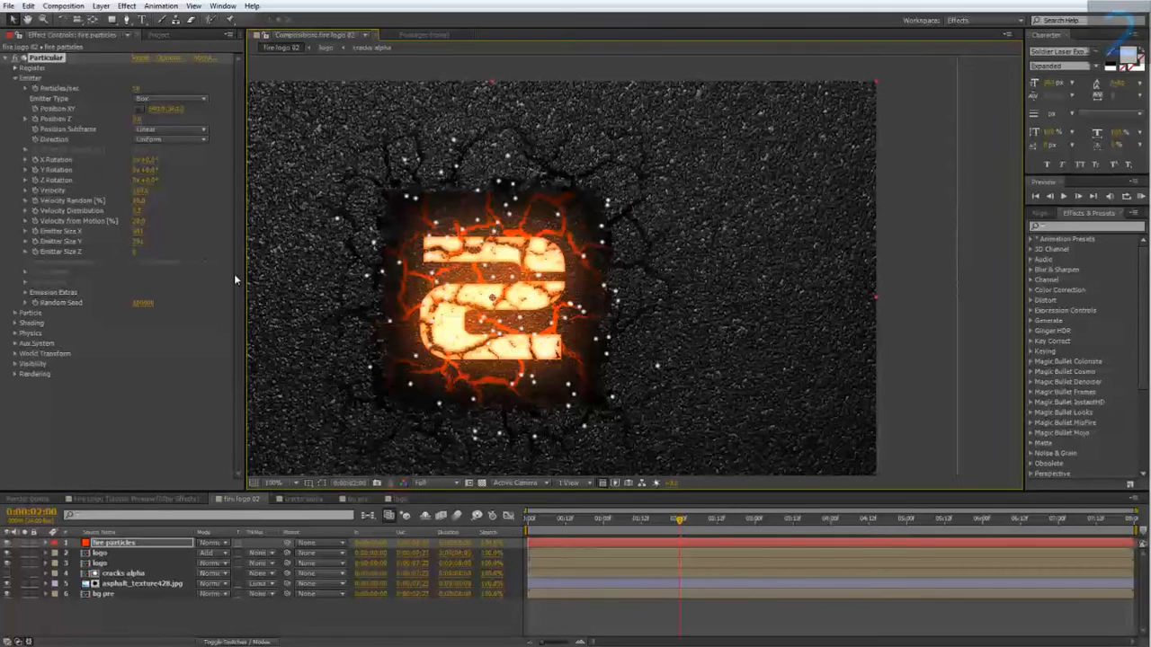
- Set Wind X to 200 in Particular's Air physics to blow the particles sideways
left_click(15, 313)
scroll(54, 324, "down", 1)
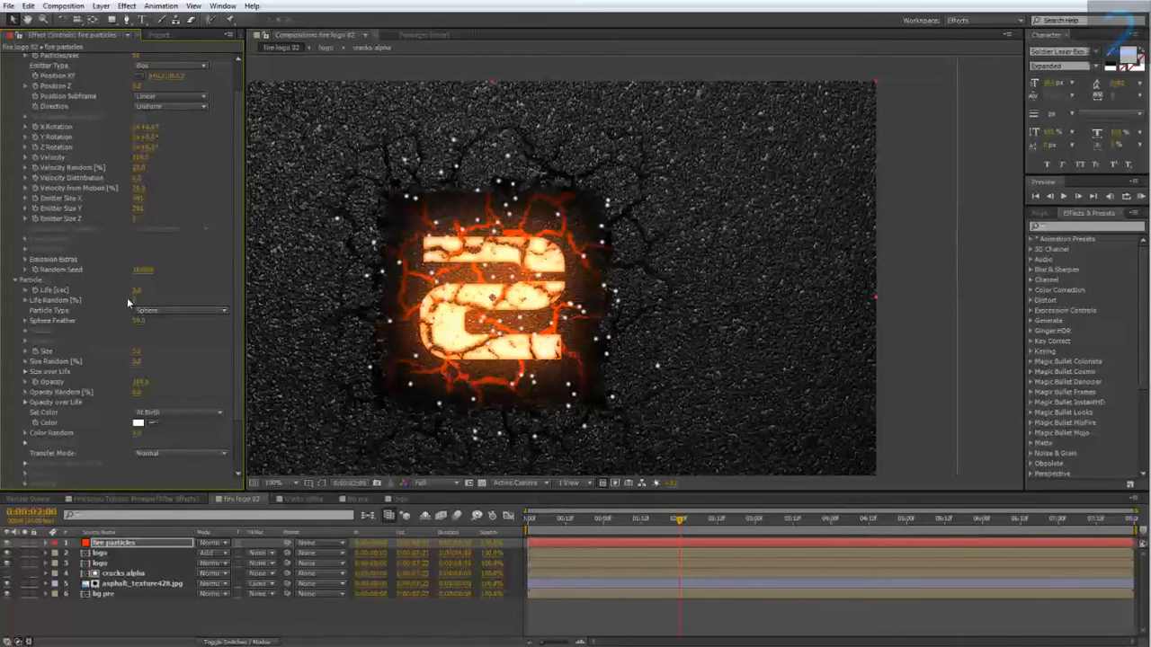
scroll(57, 317, "down", 2)
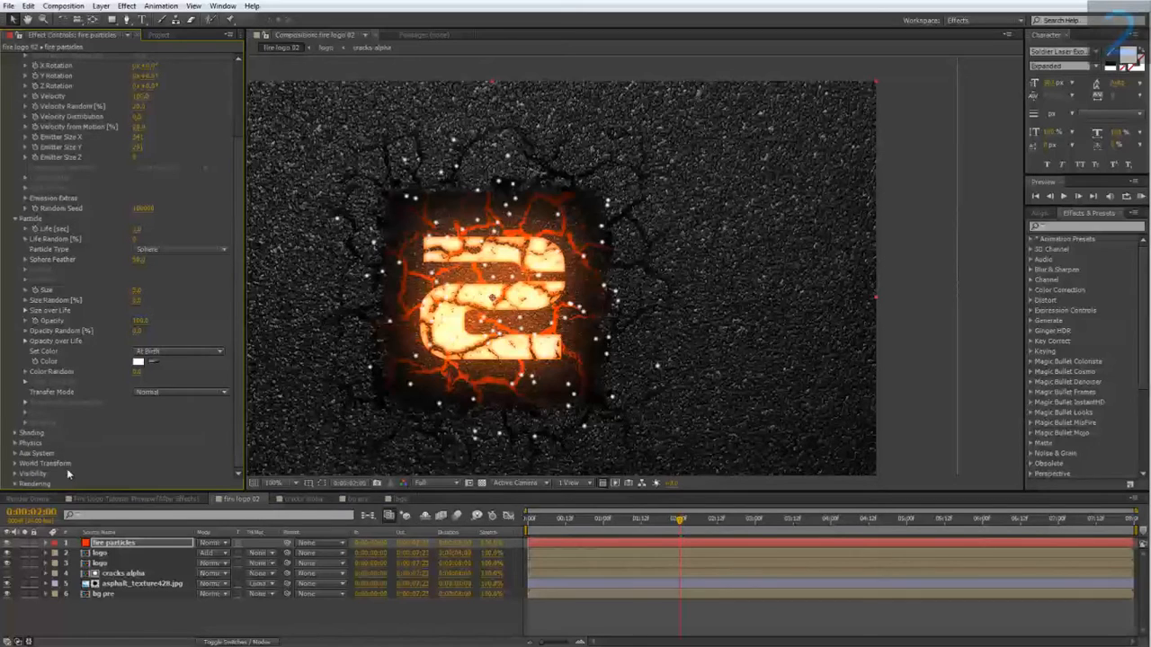
left_click(14, 443)
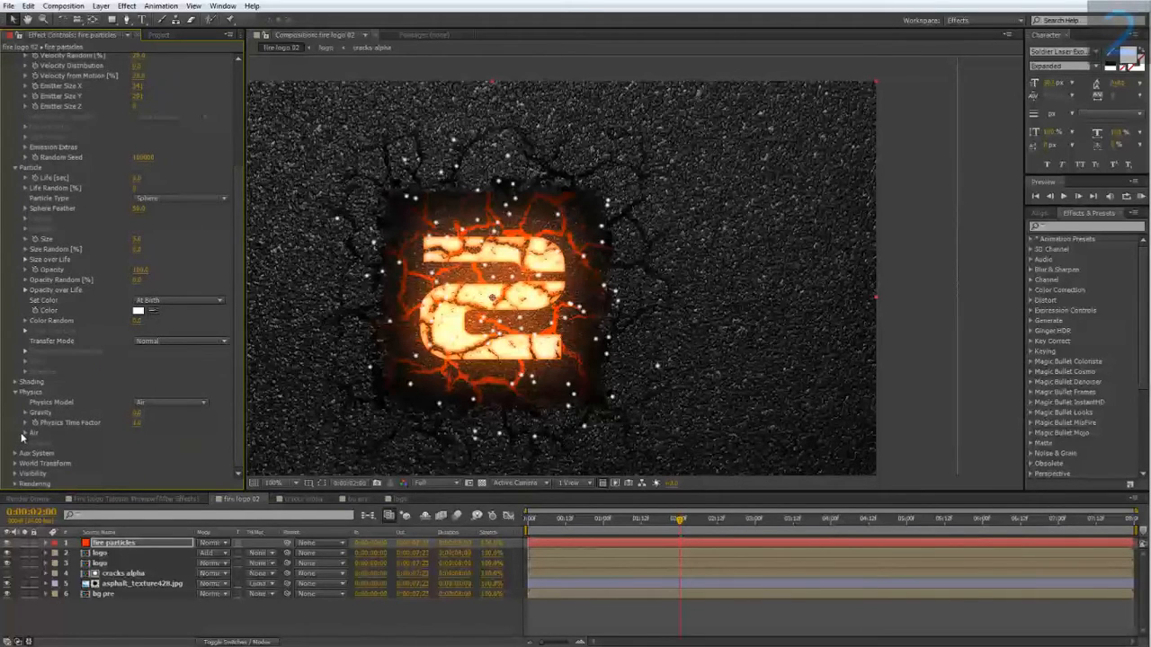
left_click(24, 433)
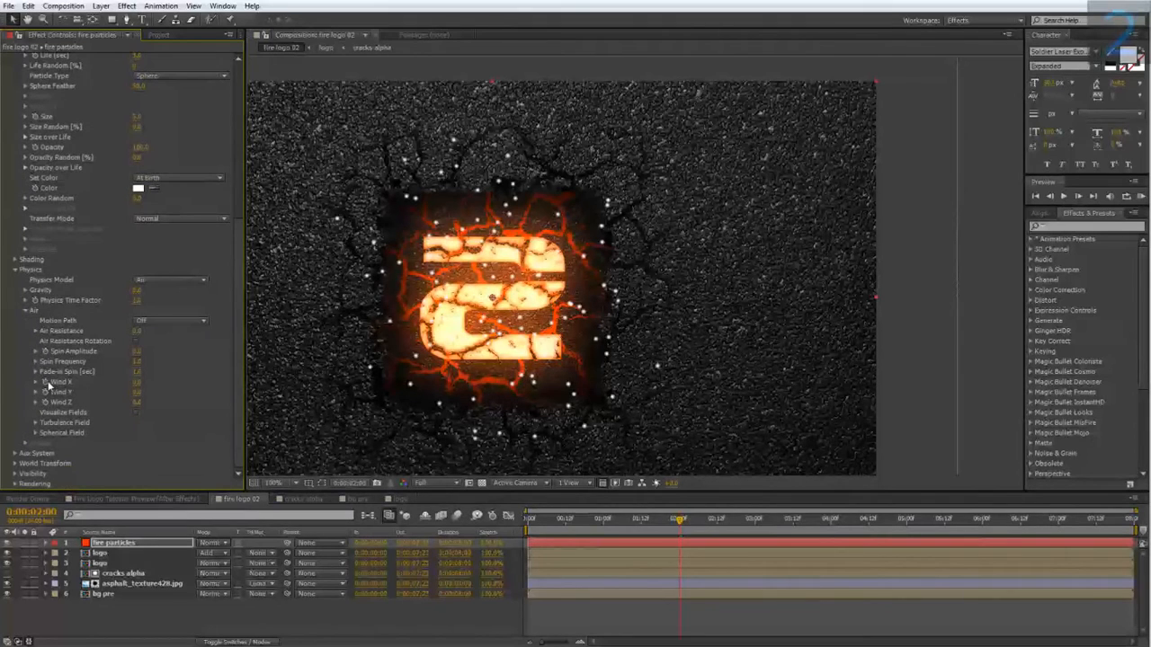
left_click(137, 382)
key("Return")
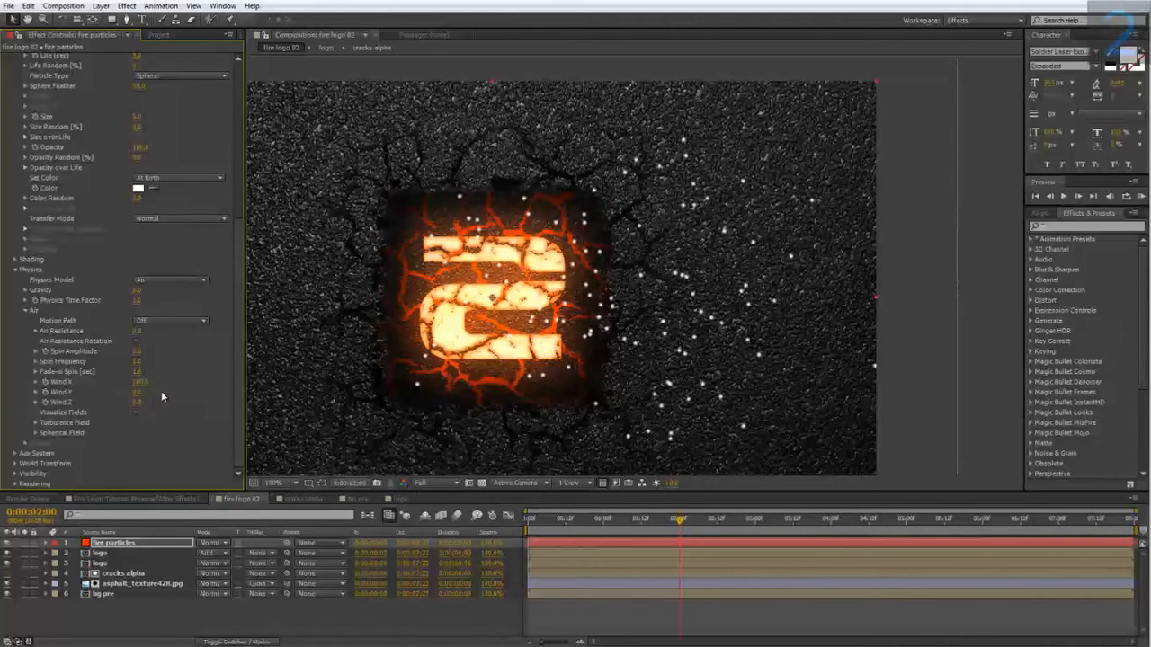
- Set Wind Y to -100 in Particular's Air physics so the particles drift upward
left_click(138, 392)
type("100")
key("Return")
left_click(142, 392)
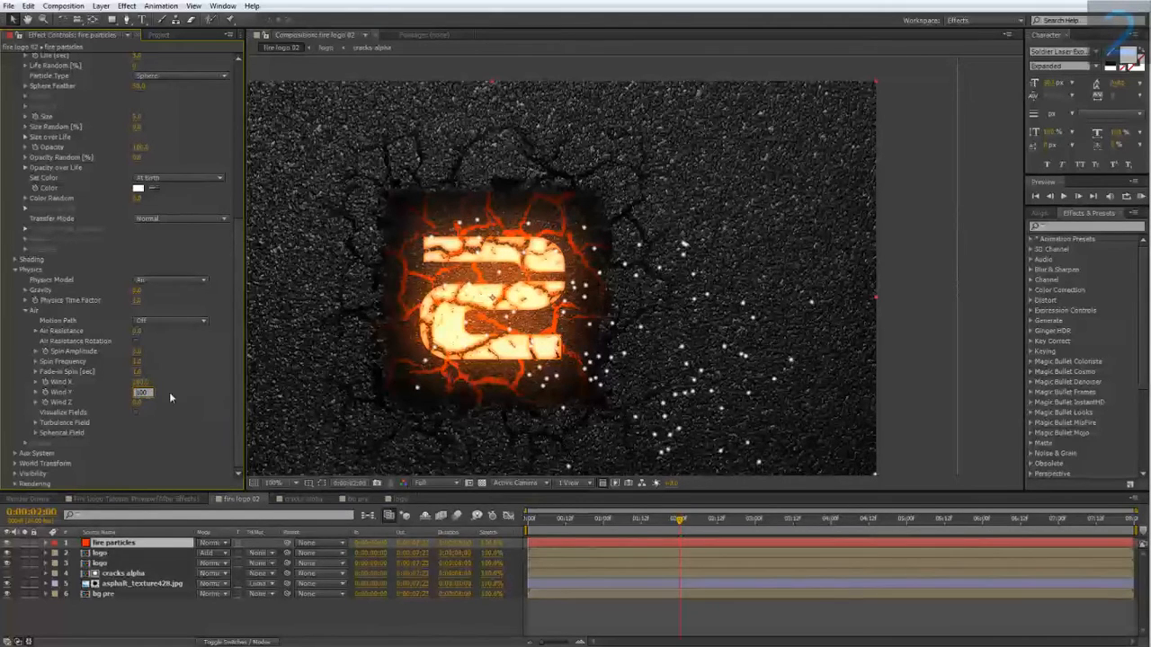
type("-100")
key("Return")
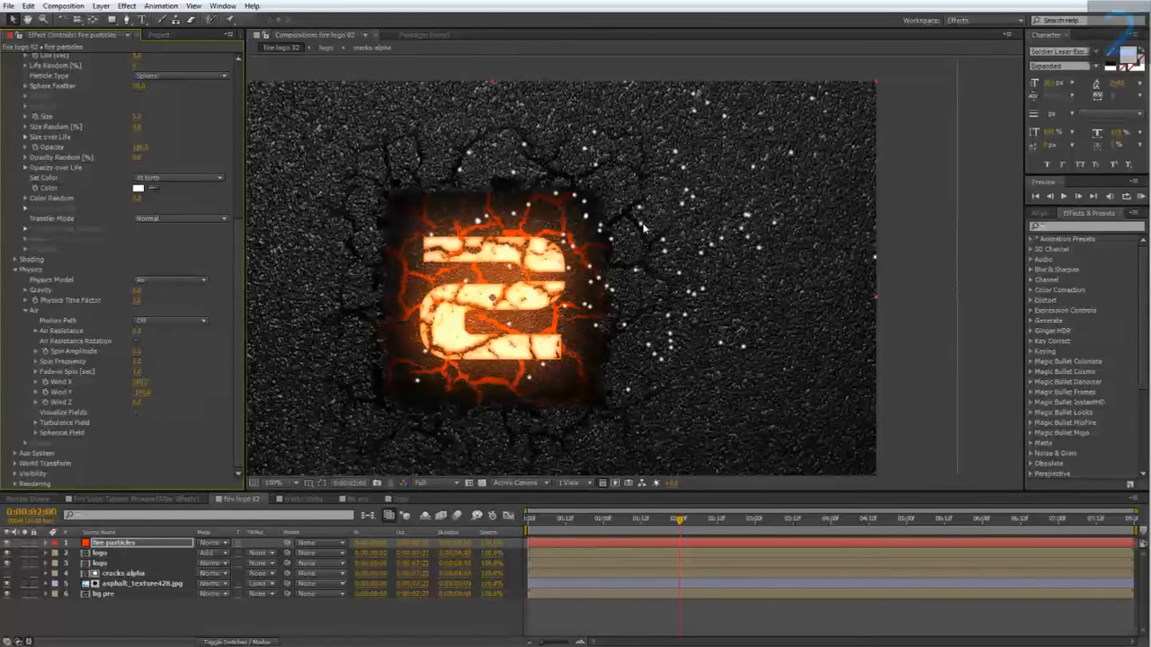
- Set Particular's Wind Z to -100 and scrub through the particle motion up to 0:00:04:00
left_click_drag(683, 520, 818, 519)
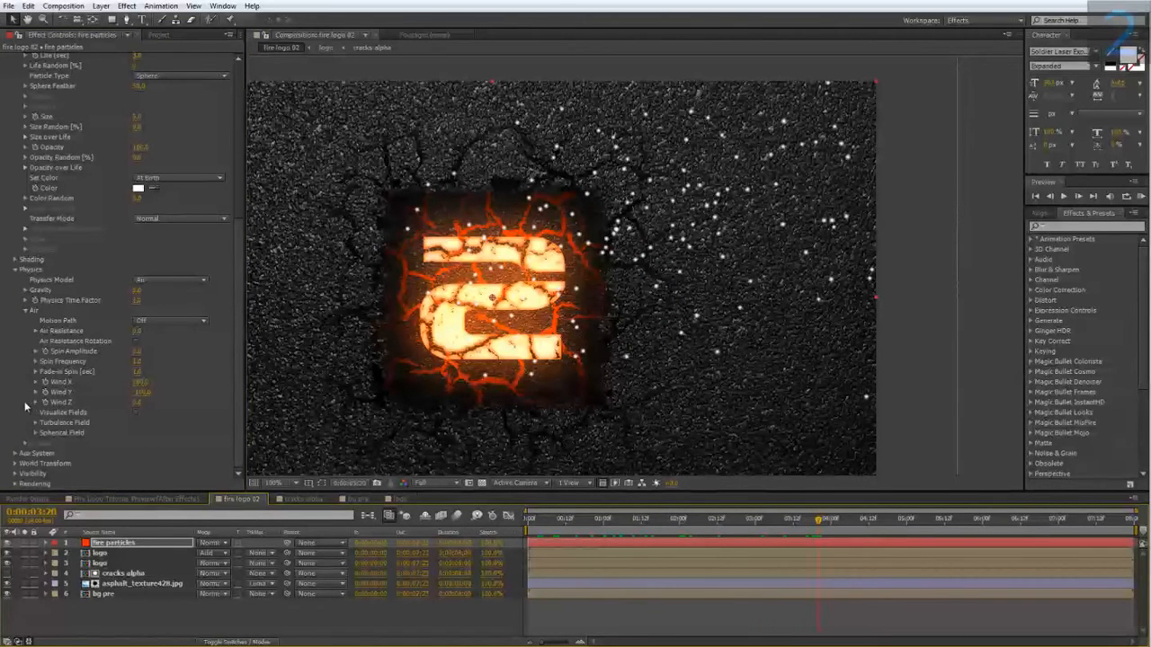
left_click(137, 402)
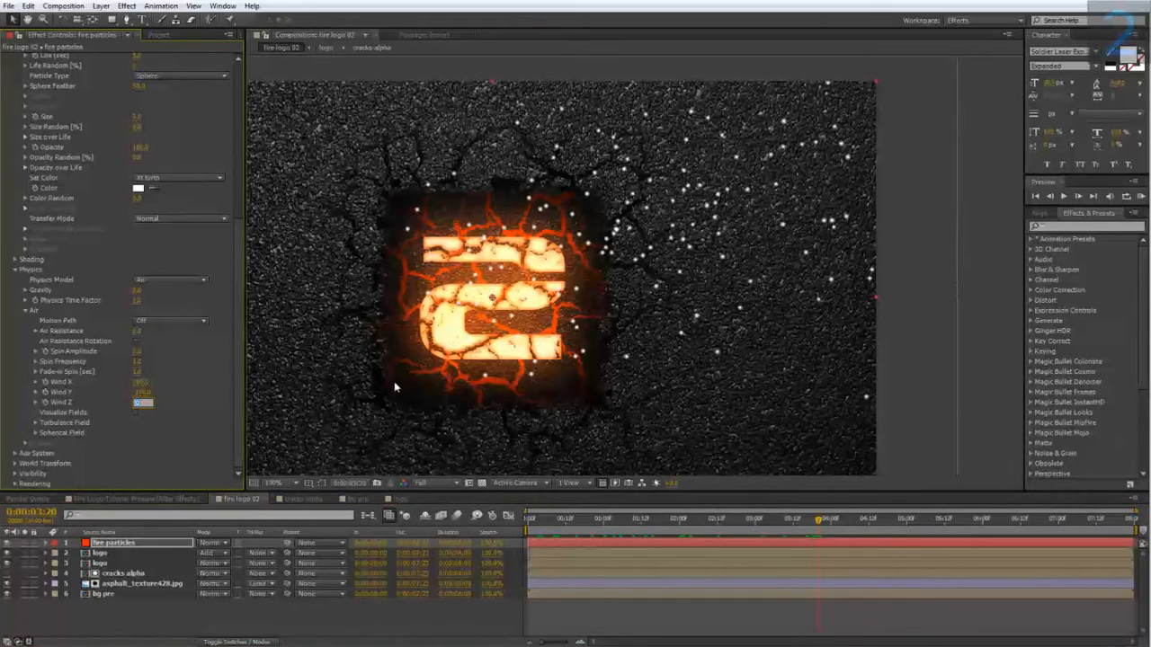
key("Return")
left_click_drag(585, 525, 830, 523)
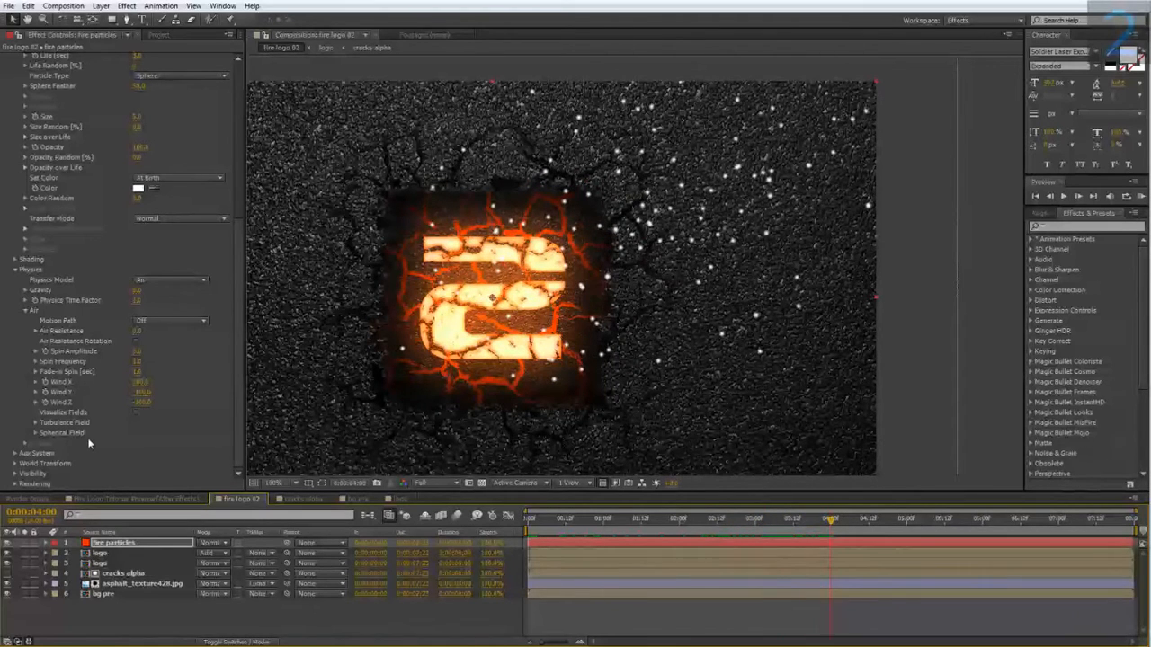
- Set the Turbulence Field's Affect Position to 100 and scrub through the particle motion up to 0:00:04:07
left_click(36, 422)
scroll(65, 433, "down", 4)
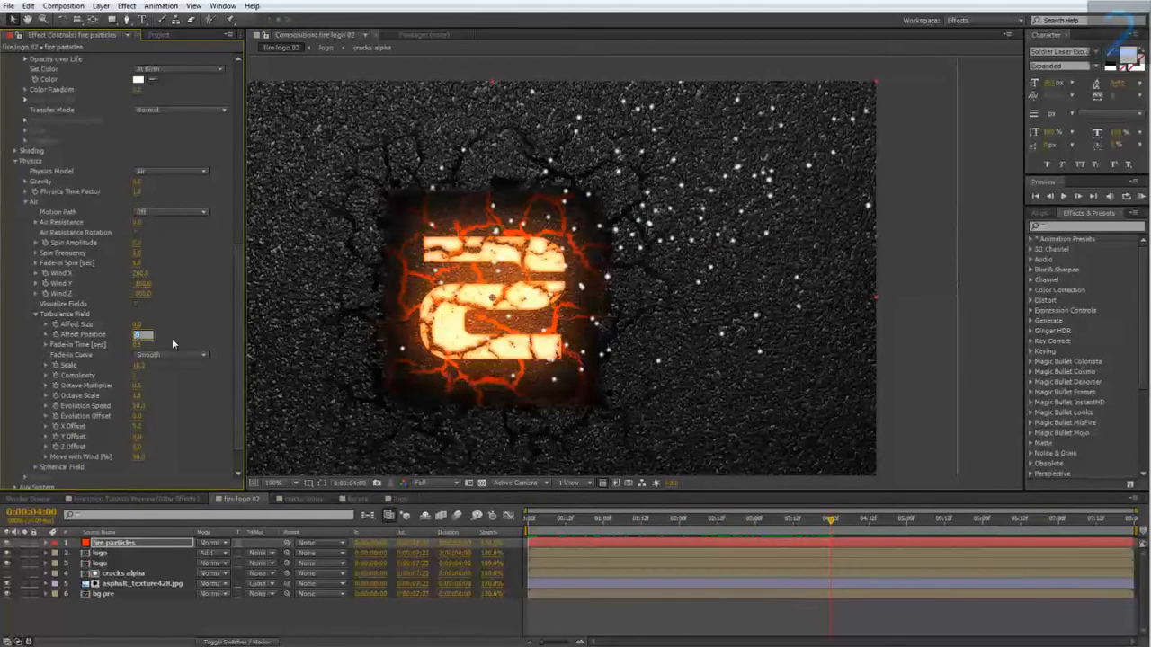
type("100")
key("Return")
left_click_drag(587, 533, 853, 538)
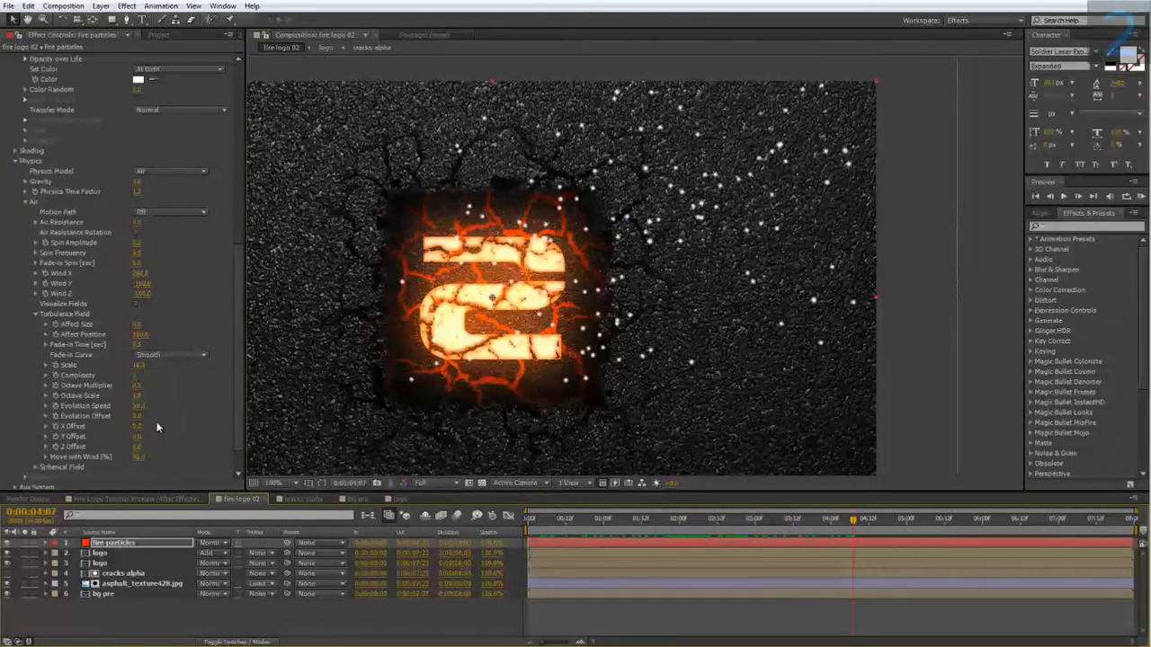
- Sample the particle color from the glowing logo and warm its hue to pale yellow FFF6CA
scroll(139, 288, "up", 3)
left_click(153, 187)
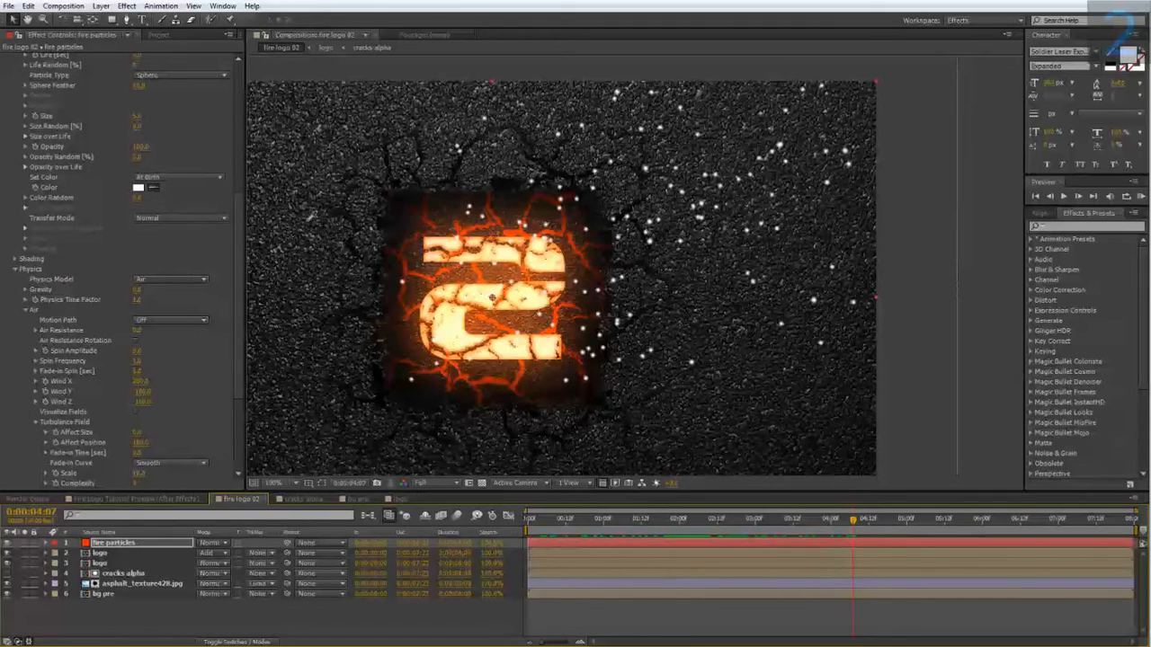
left_click(450, 333)
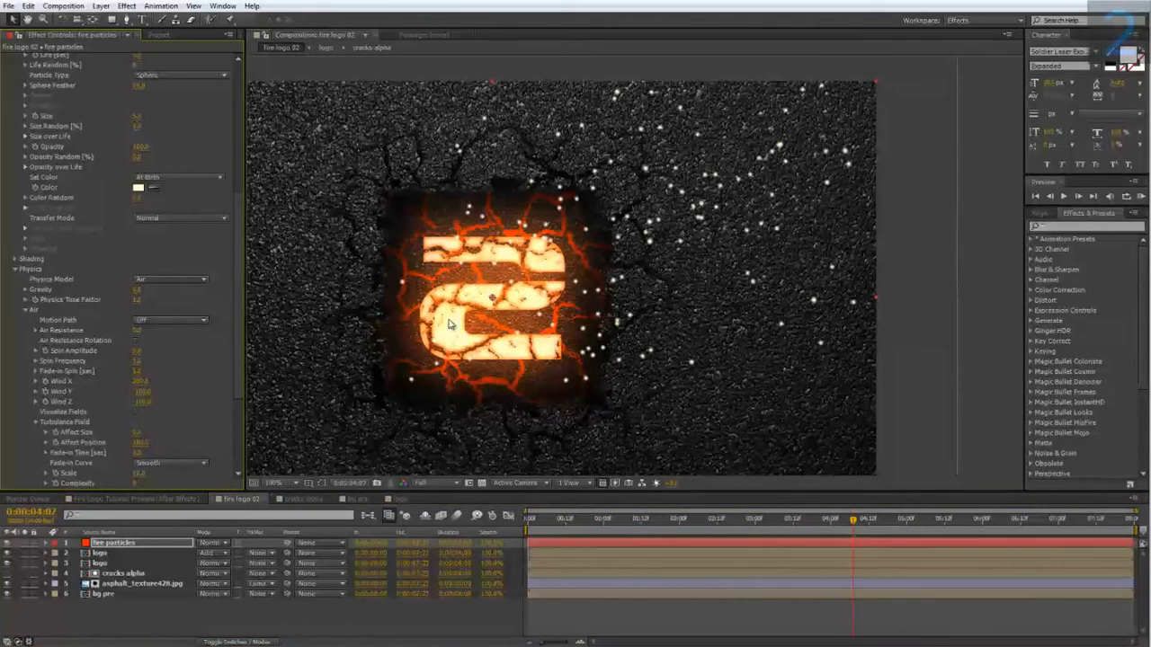
scroll(476, 219, "up", 1)
left_click(137, 188)
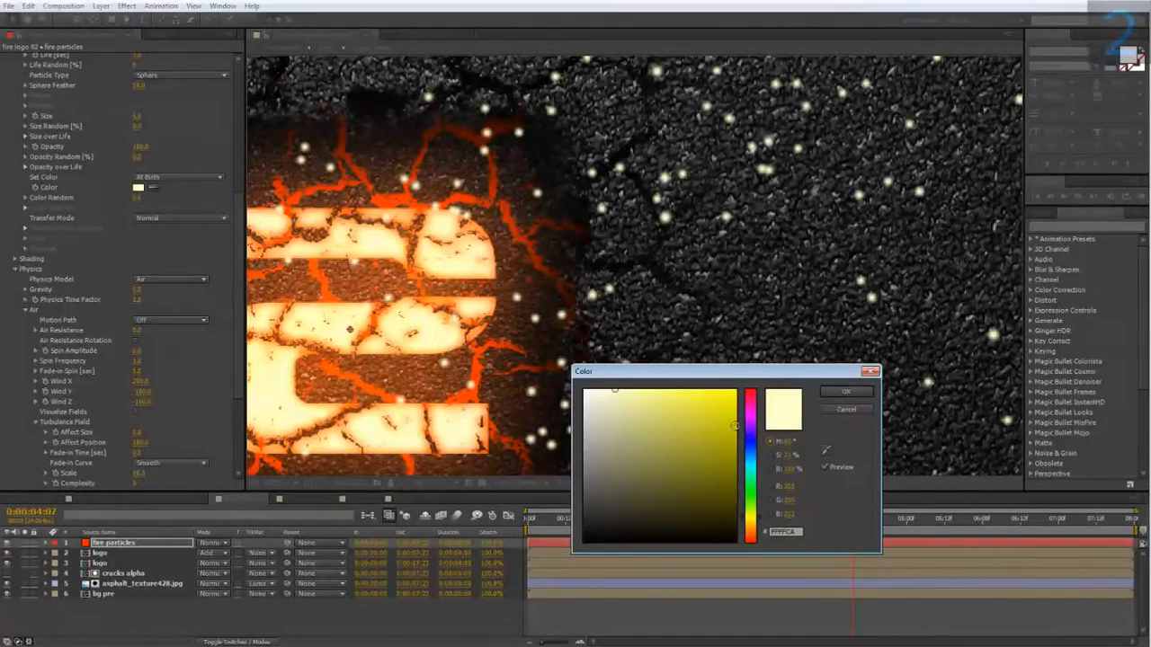
left_click_drag(760, 526, 759, 528)
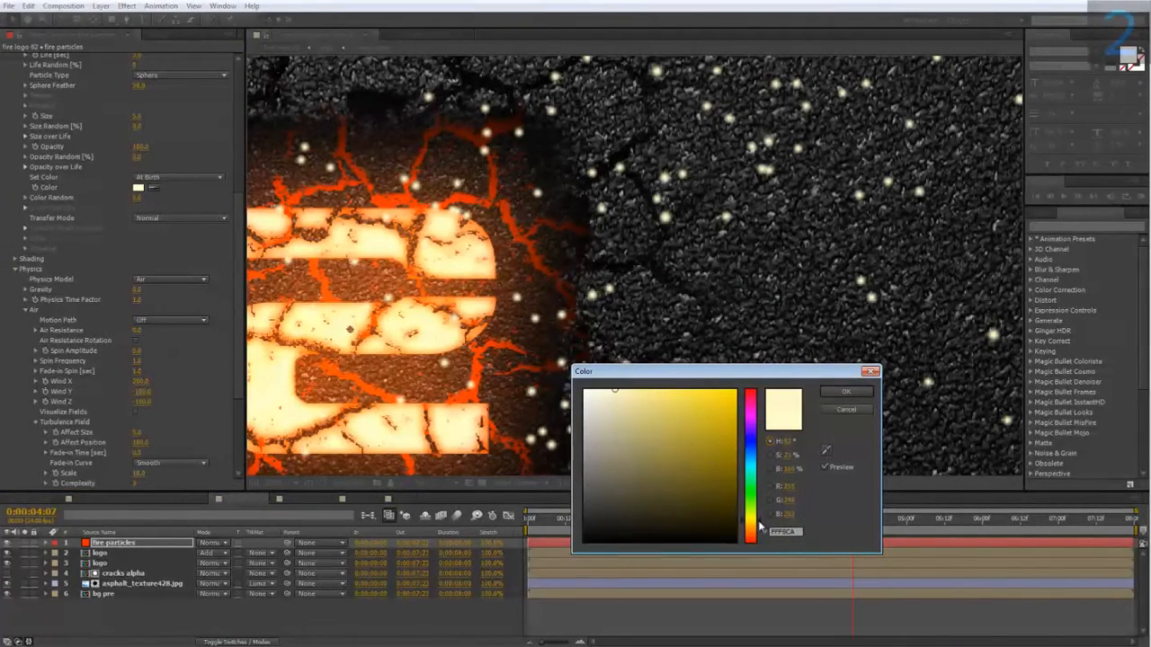
left_click(832, 394)
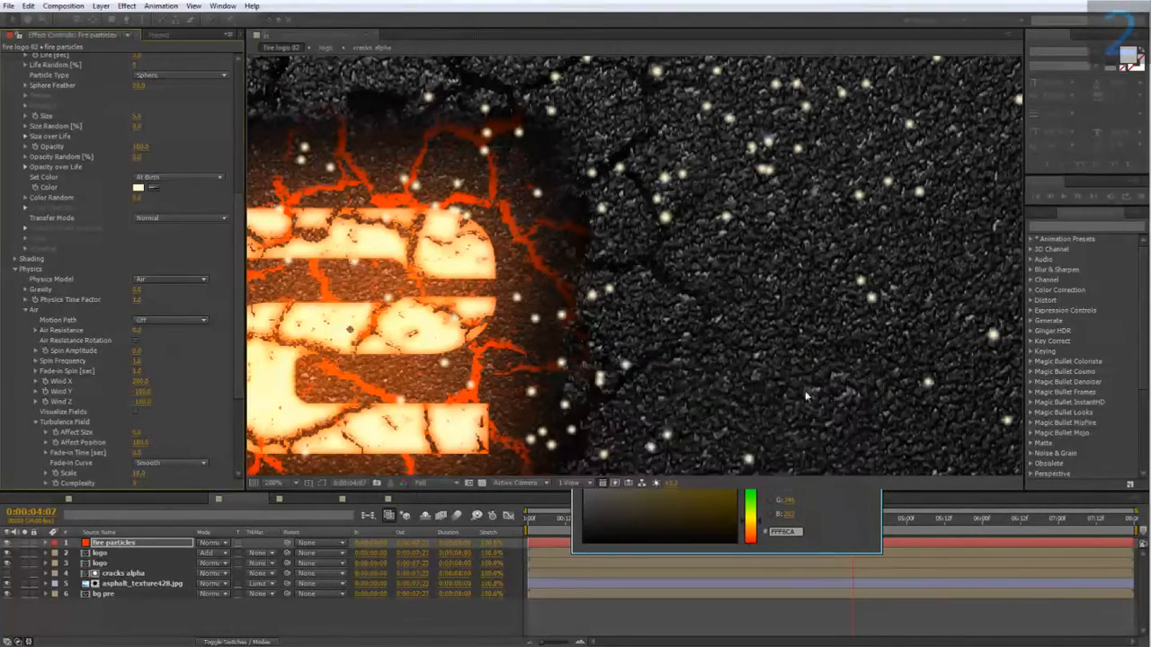
scroll(402, 351, "down", 1)
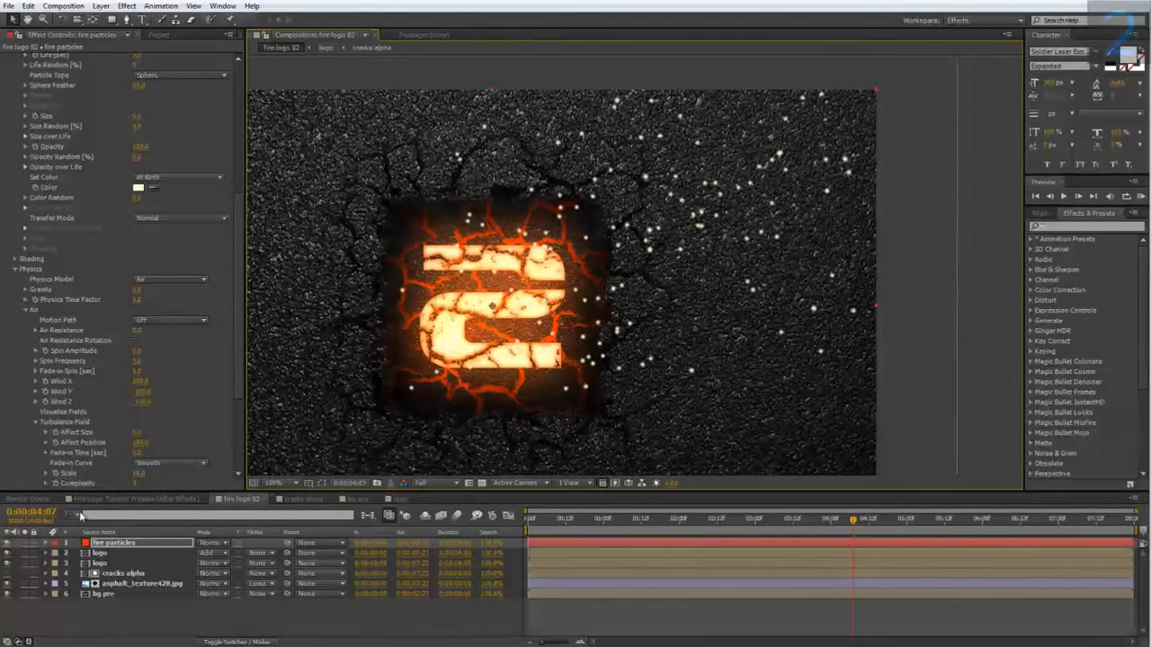
- Compare with the sparks in the Fire Logo Tutorial Preview composition and set Particular's rendering Motion Blur to On in fire logo 02
left_click(137, 502)
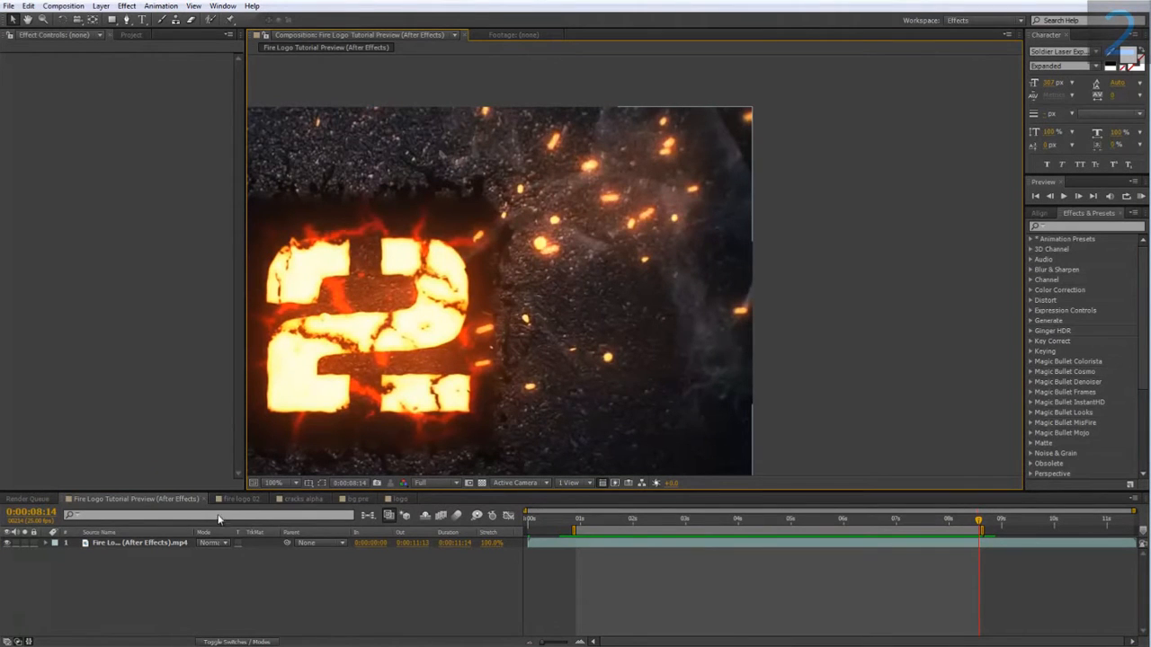
left_click(241, 498)
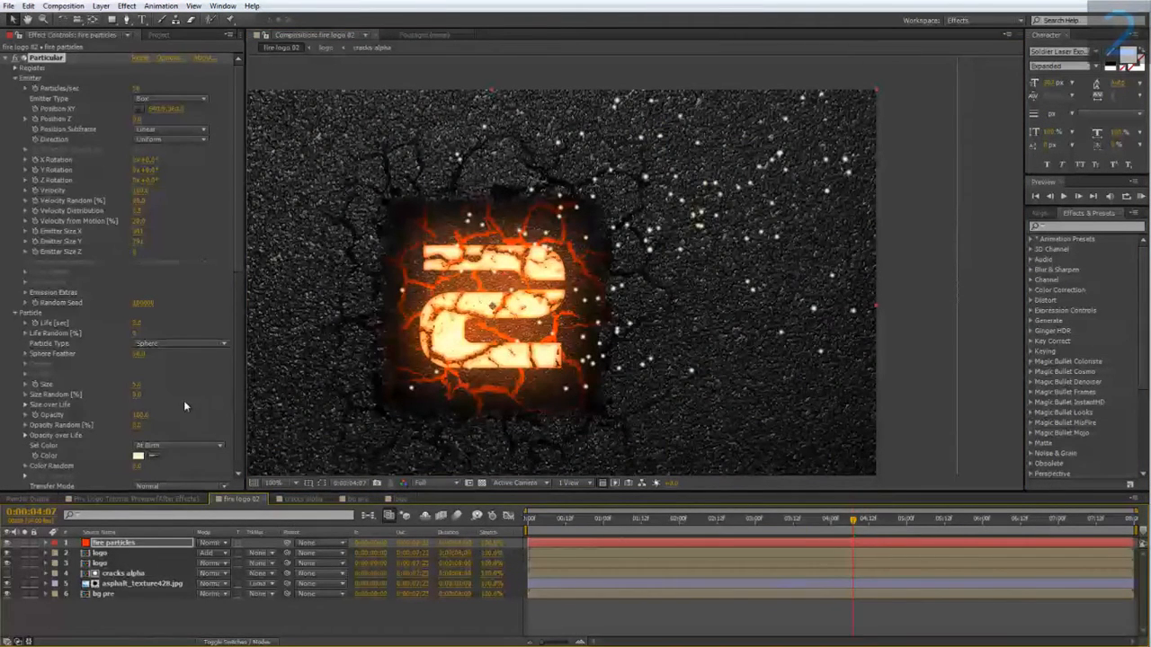
scroll(107, 418, "down", 10)
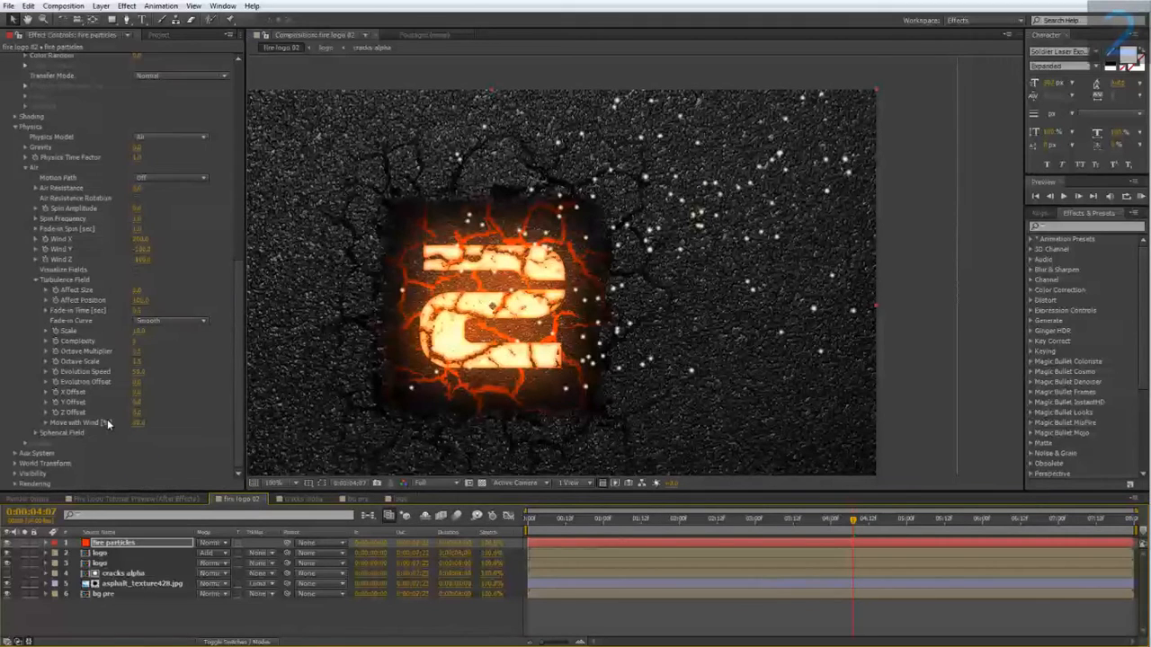
left_click(14, 484)
scroll(18, 490, "down", 2)
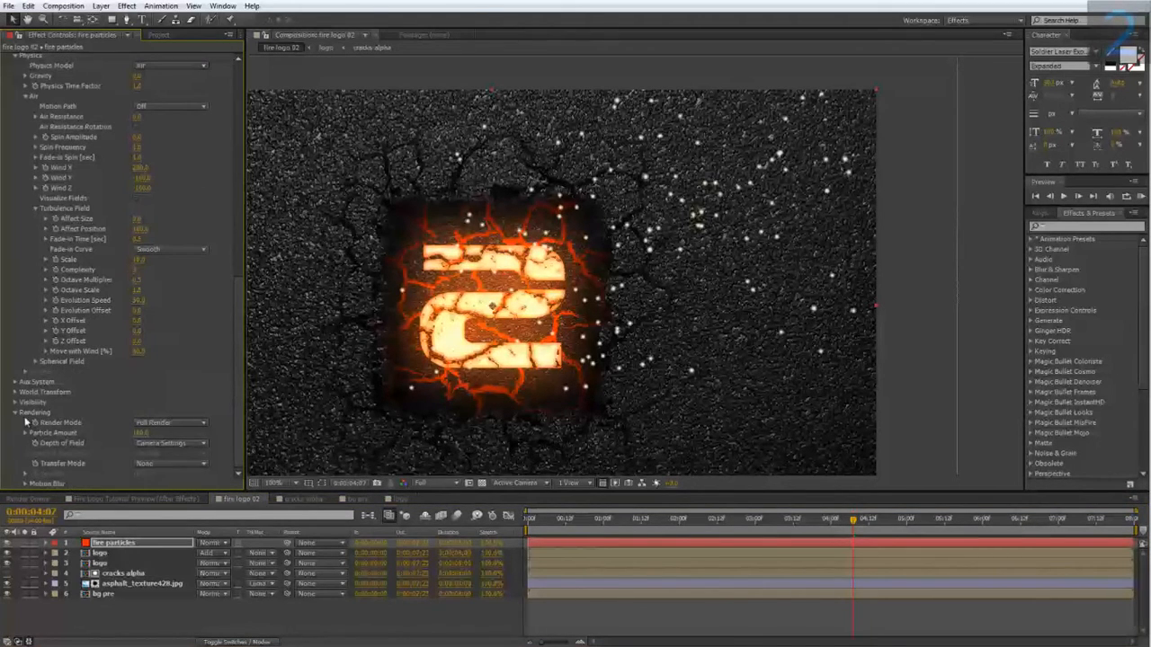
left_click(25, 484)
scroll(26, 485, "down", 2)
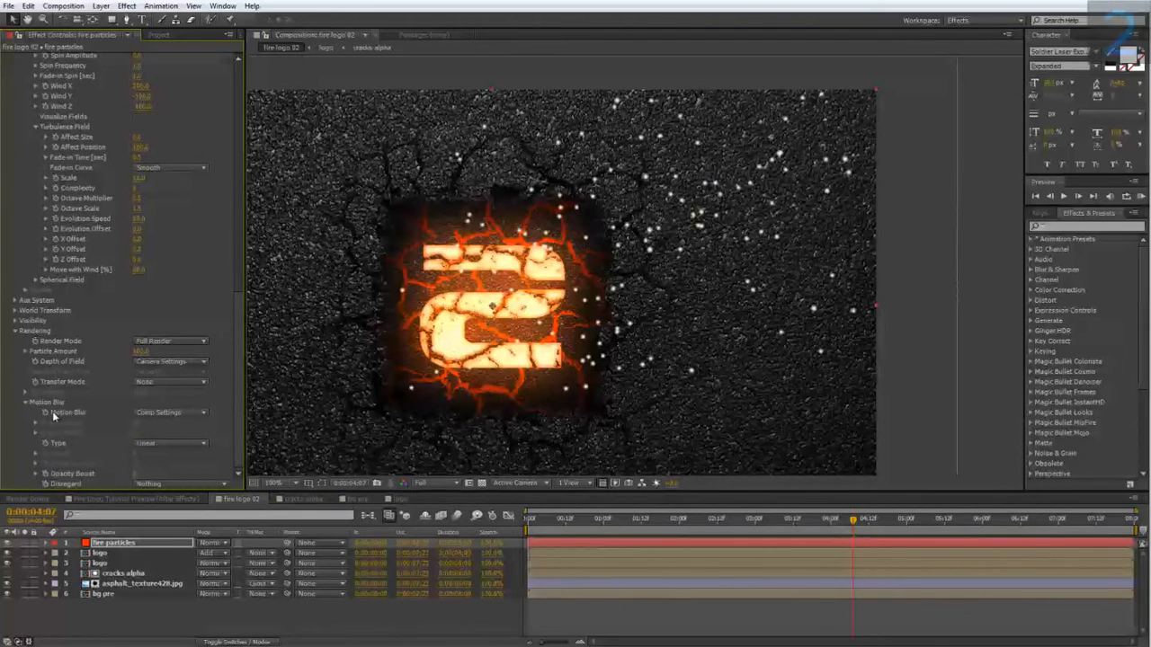
left_click(152, 415)
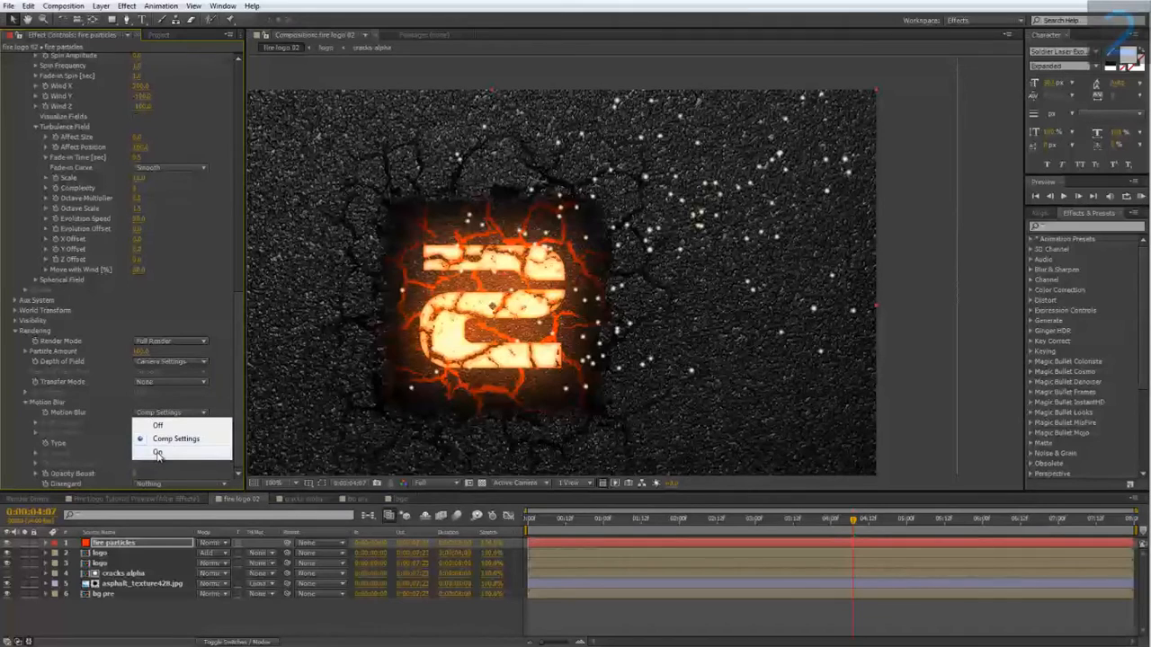
left_click(158, 455)
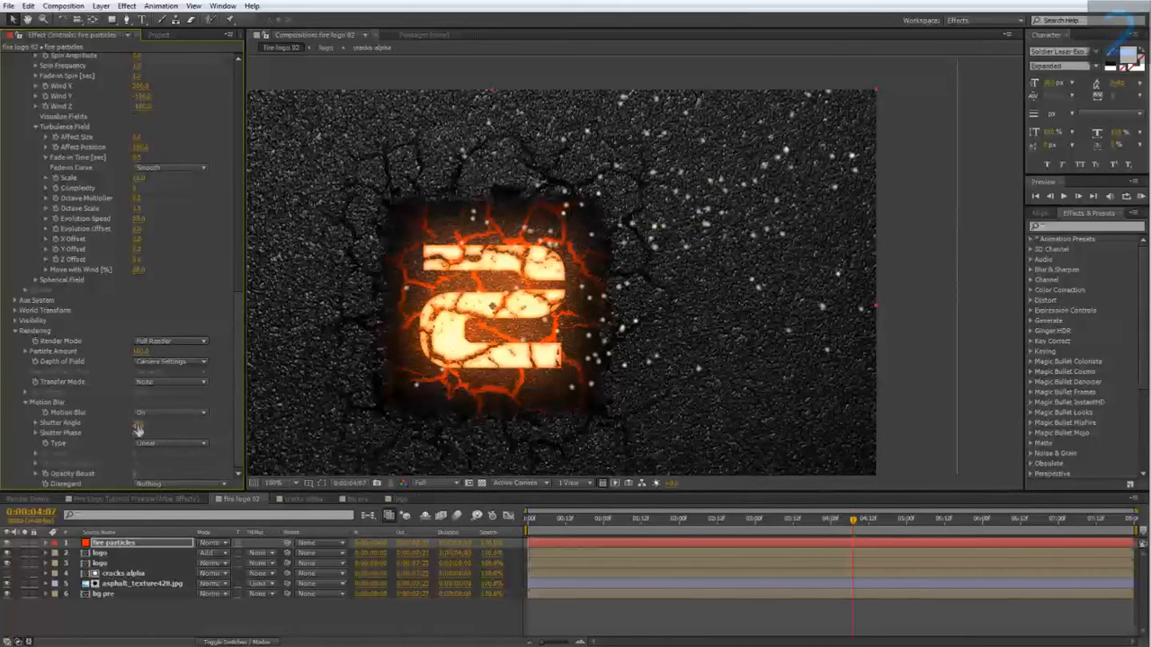
- Increase Particular's motion blur Shutter Angle and Opacity Boost to get longer, brighter particle streaks
left_click(138, 424)
left_click_drag(181, 426, 422, 425)
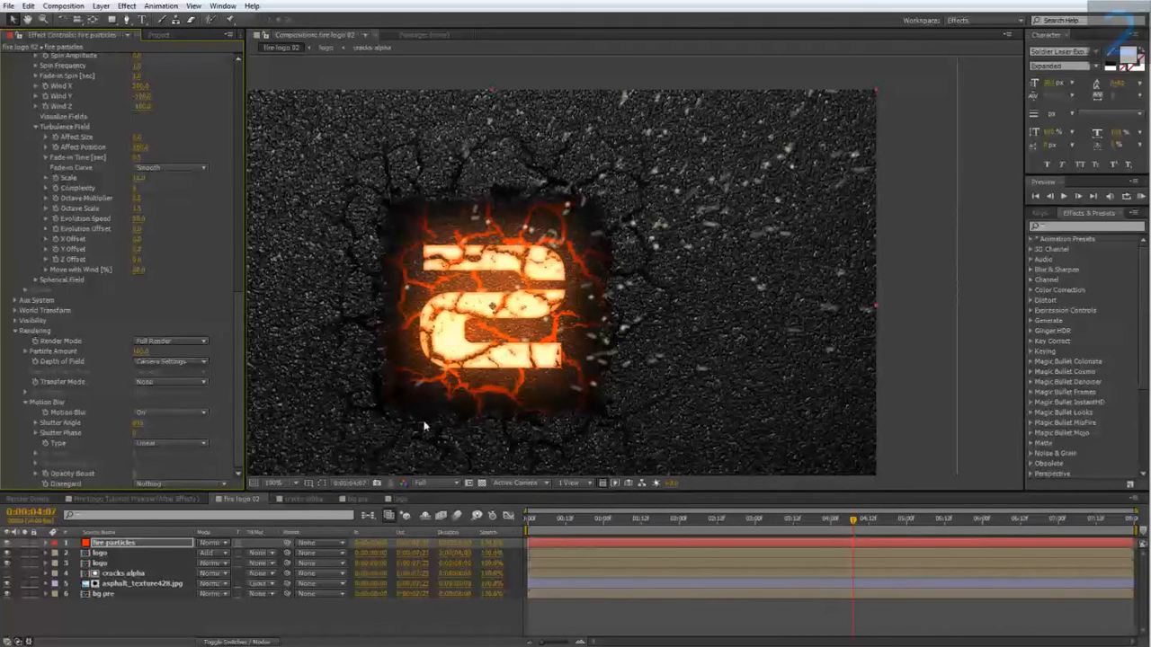
left_click(142, 422)
key("Return")
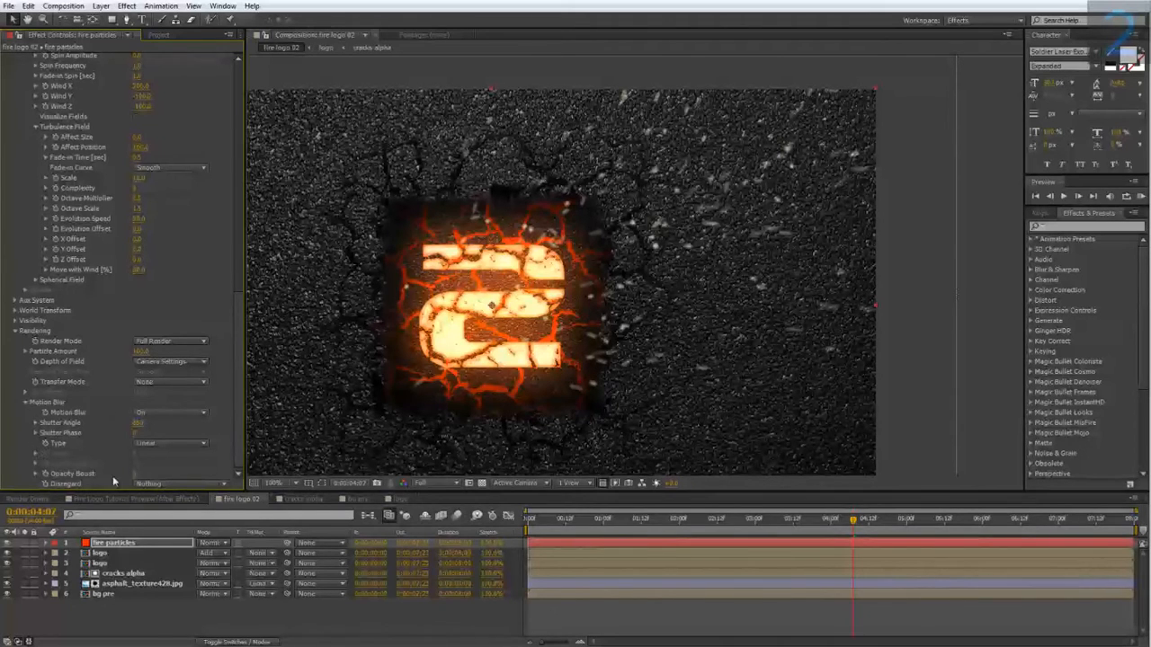
left_click_drag(133, 477, 143, 471)
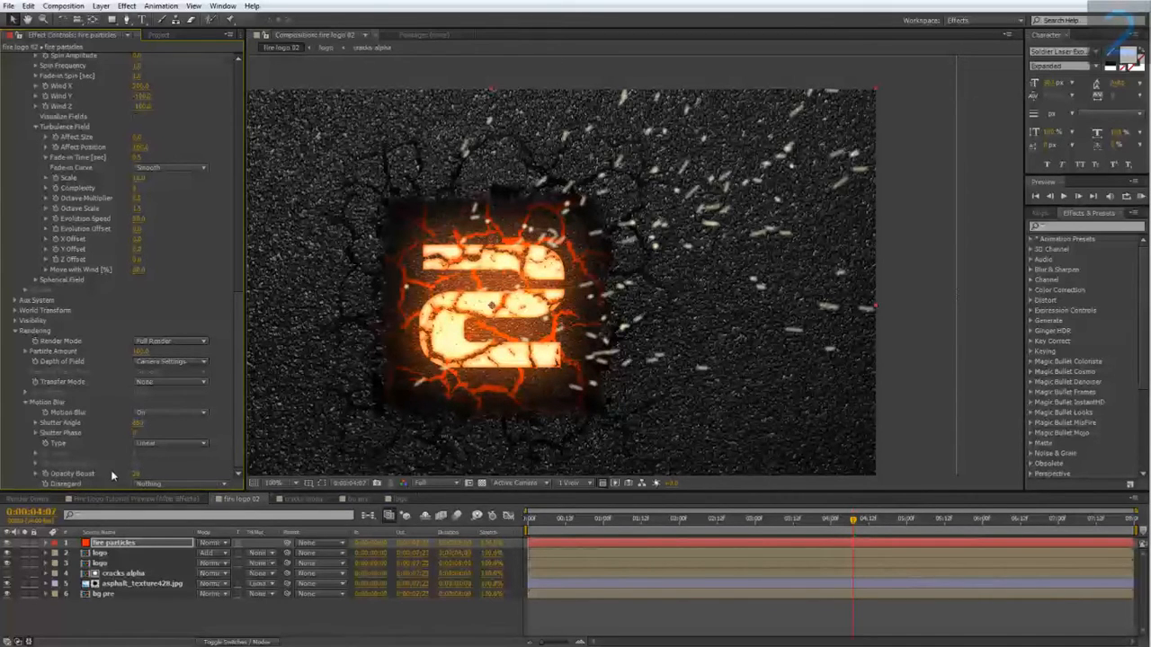
left_click_drag(146, 474, 136, 476)
- Browse the Stylize effects for the fire particles layer
right_click(128, 544)
mouse_move(210, 270)
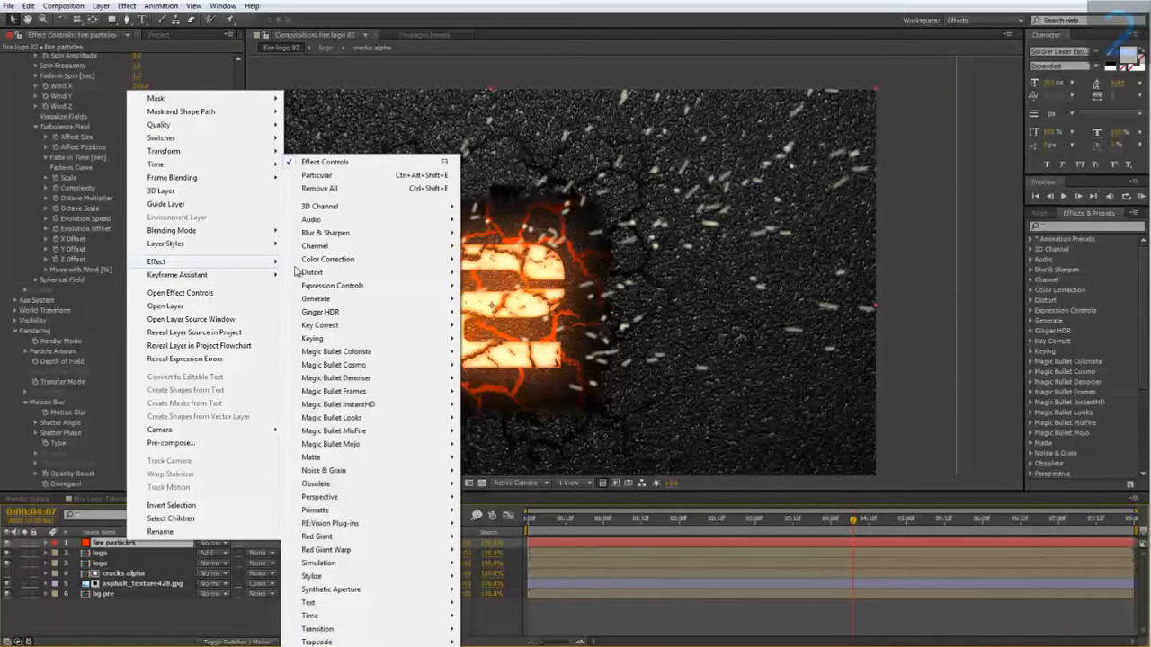
mouse_move(333, 577)
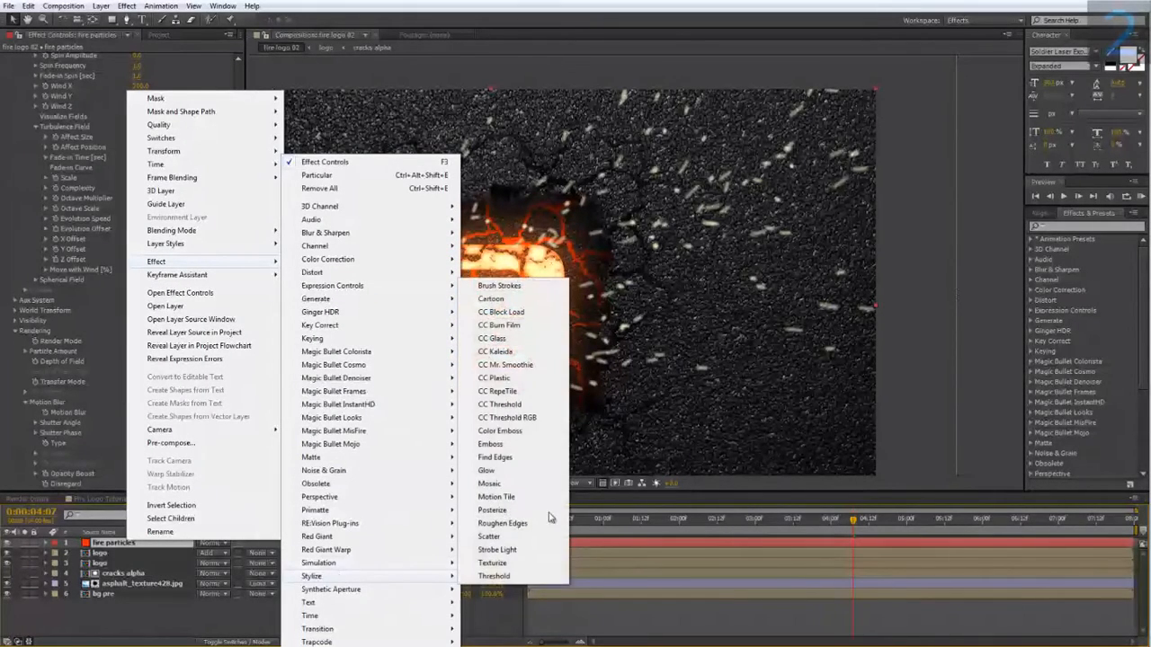
- Apply the Glow effect to the fire particles layer and set its Color A to orange FF6C00
left_click(486, 471)
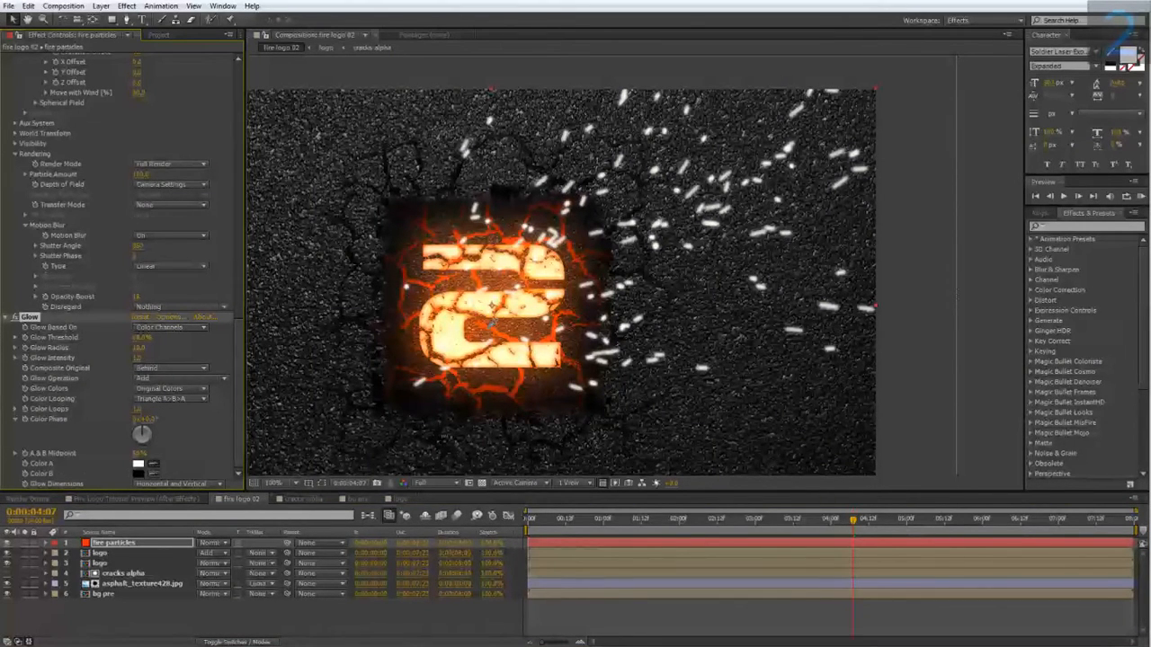
left_click(490, 332)
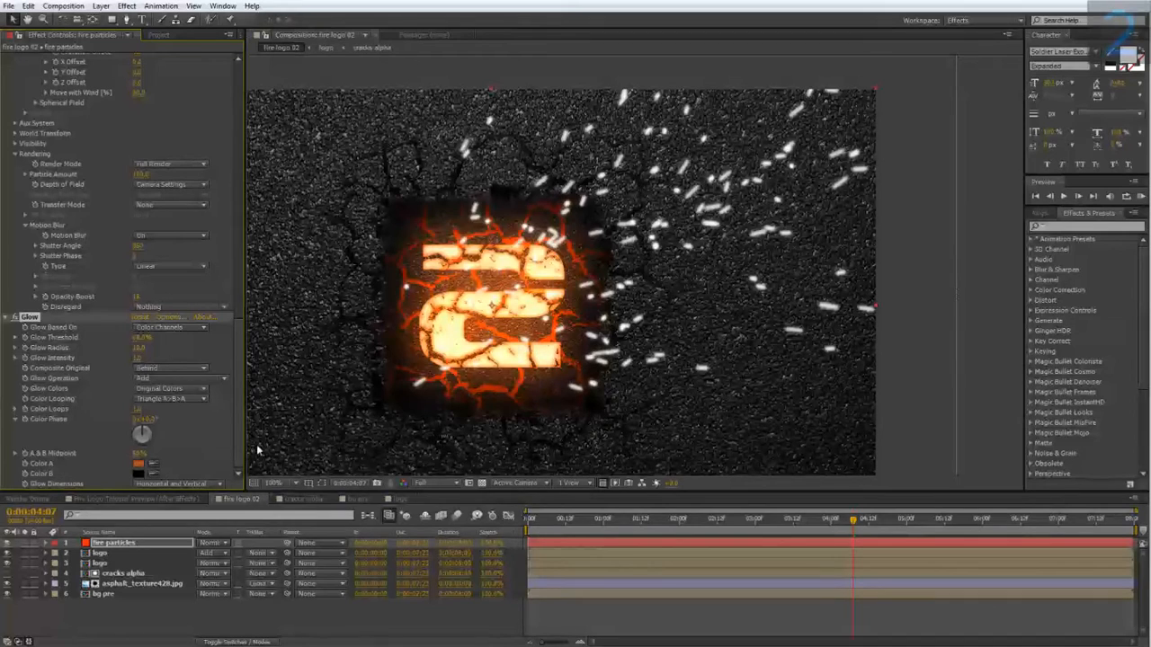
left_click(139, 464)
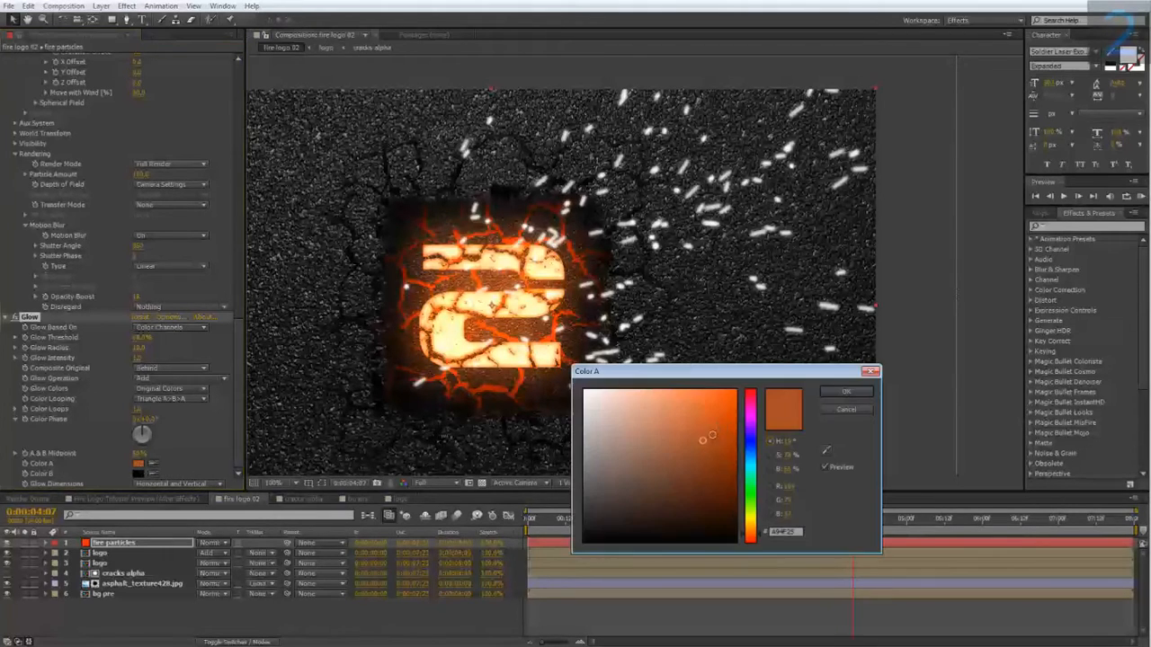
left_click(758, 533)
mouse_move(672, 461)
left_mouse_down()
mouse_move(700, 441)
mouse_move(771, 434)
mouse_move(791, 412)
left_mouse_up()
left_click(836, 393)
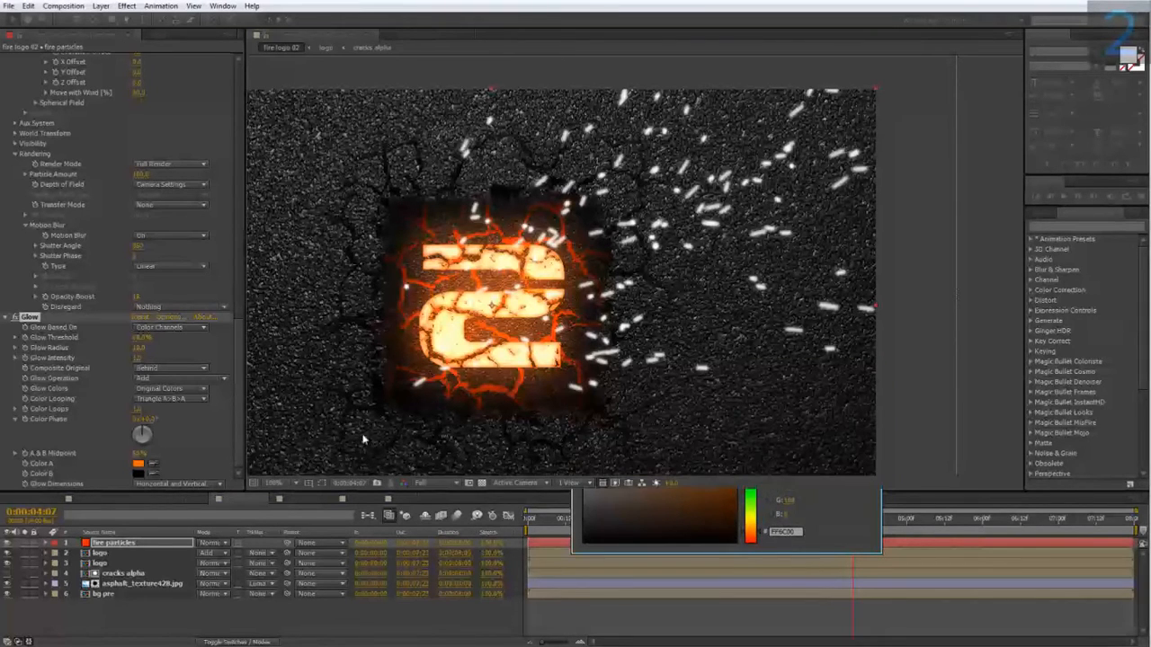
- Set the Glow effect's Color B to a fully saturated red-orange, slightly redder than Color A
left_click(138, 473)
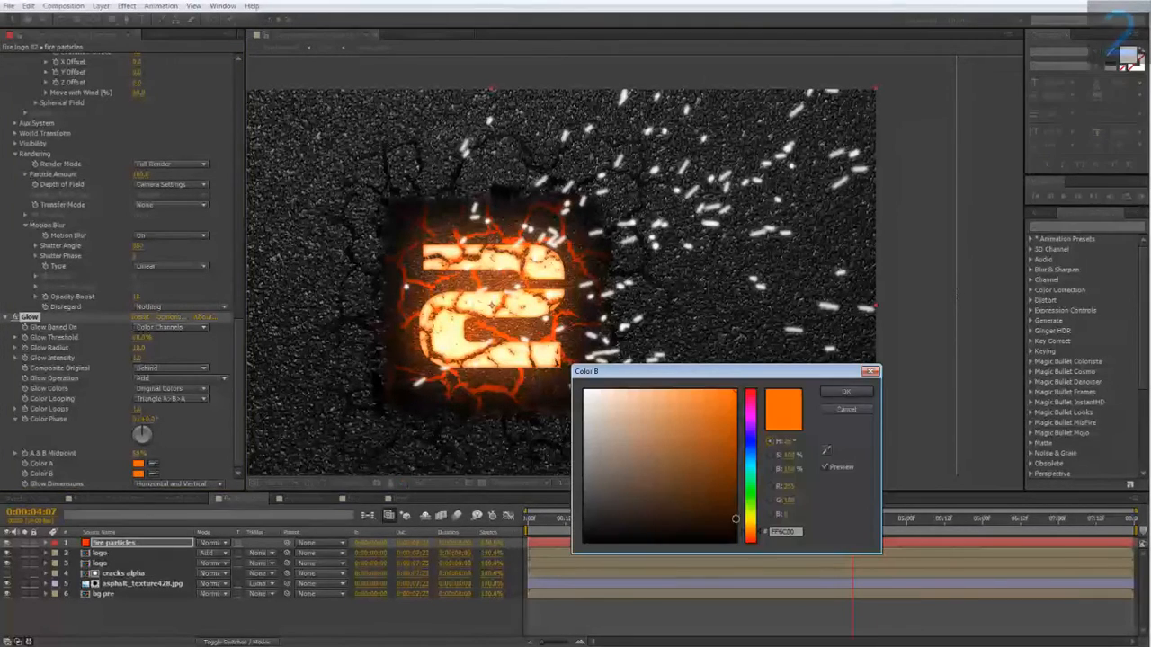
left_click_drag(751, 537, 751, 543)
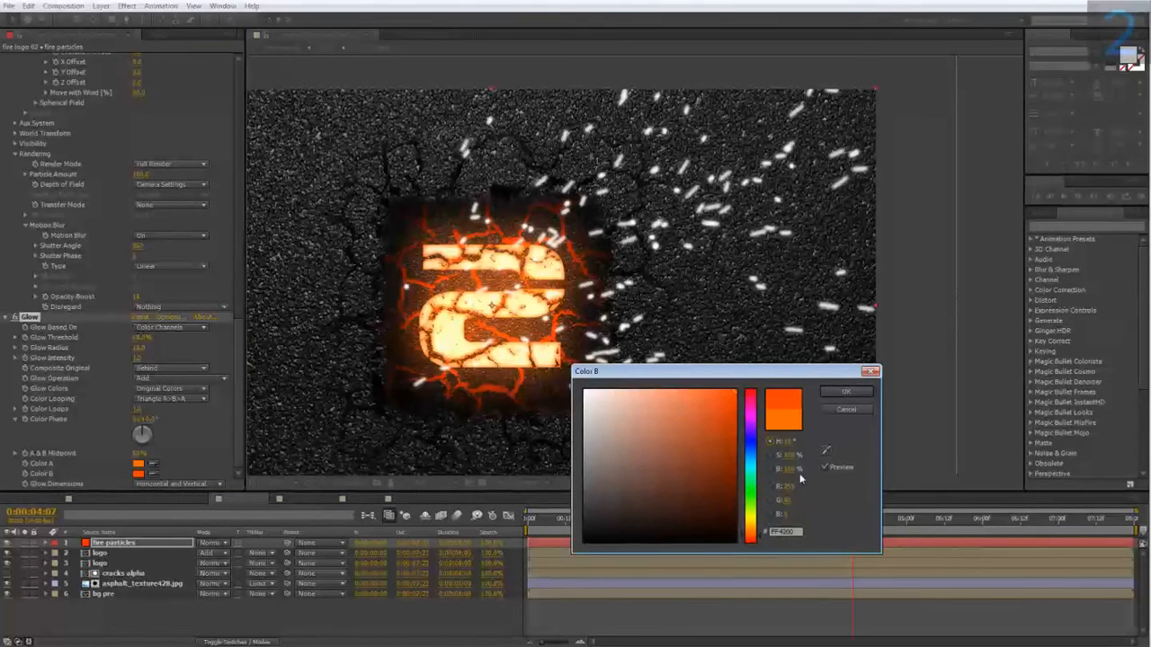
left_click(837, 396)
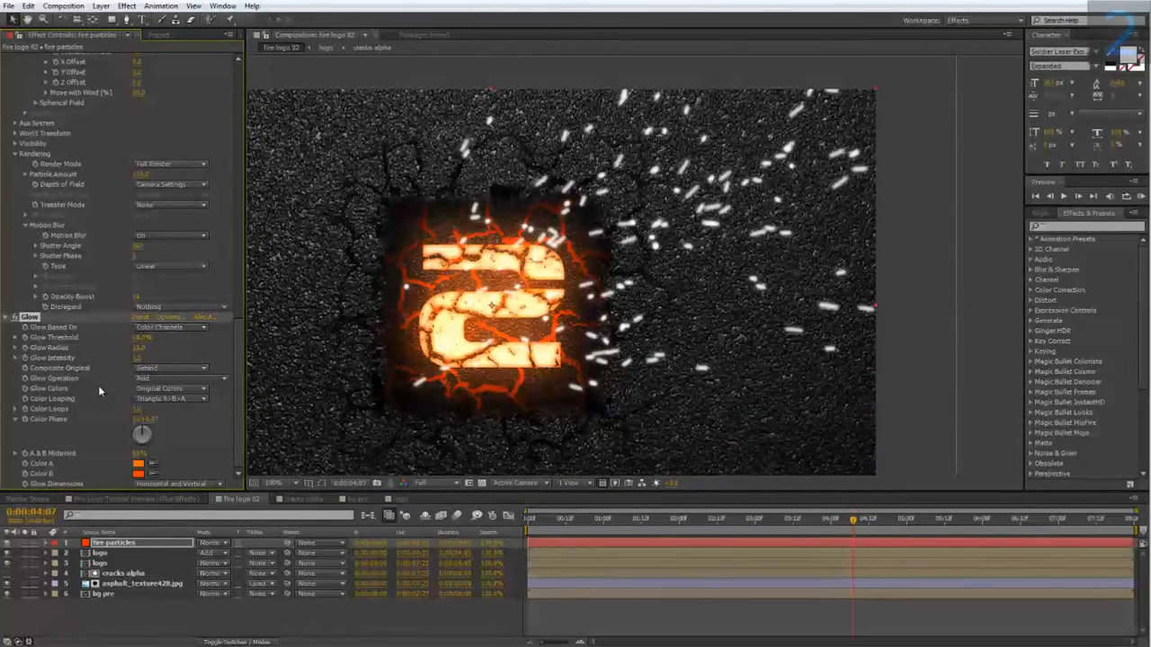
- Switch the Glow Colors to A & B Colors and lower the Glow Threshold to nearly zero
left_click(151, 389)
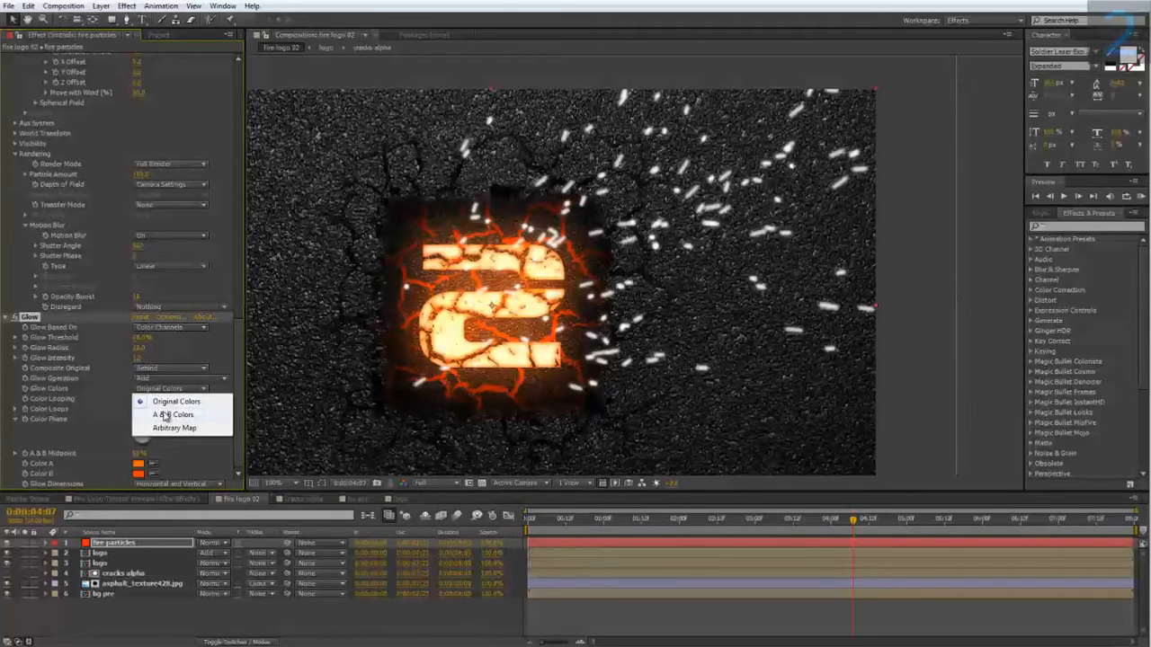
left_click(165, 415)
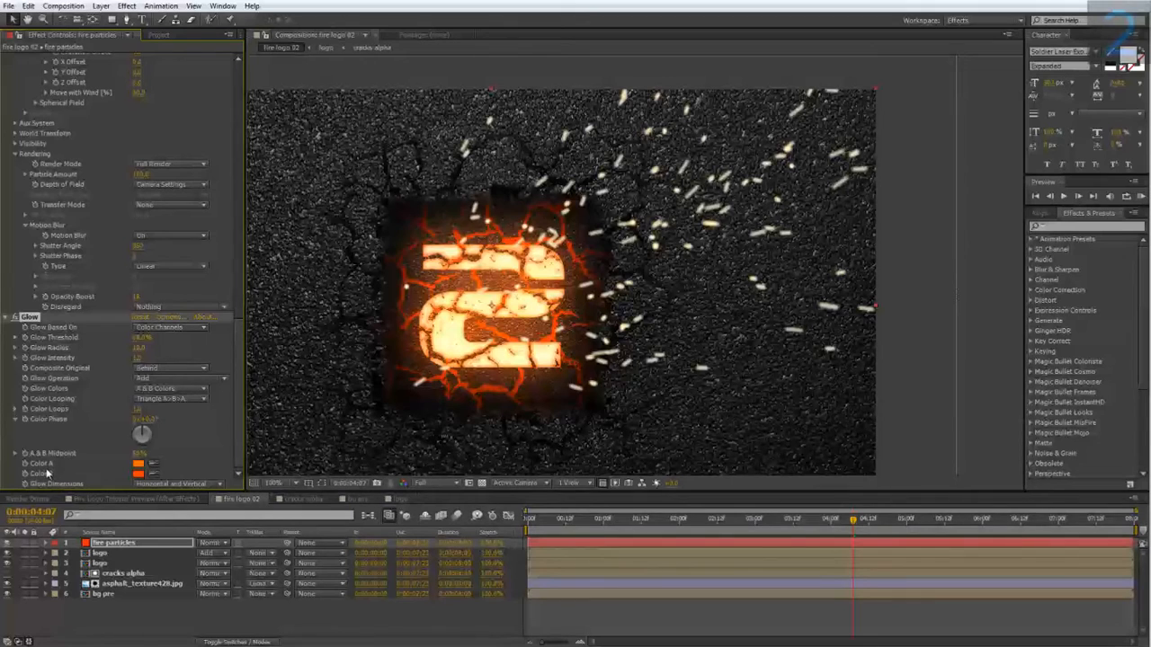
left_click_drag(144, 336, 81, 337)
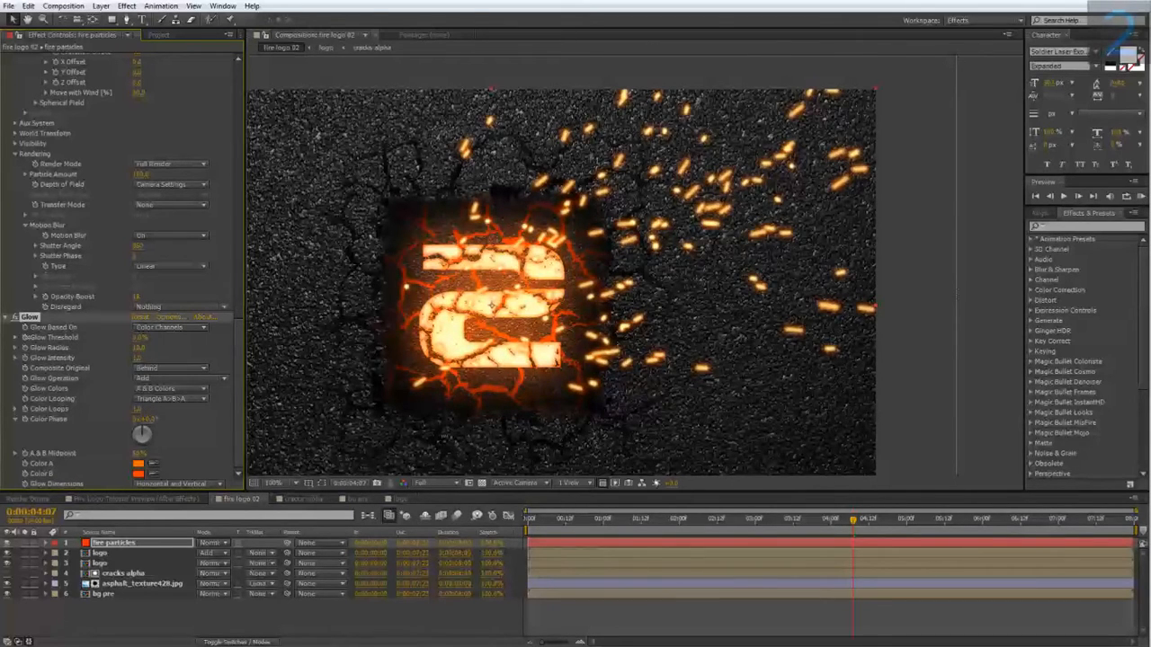
- Set the fire particles layer's blending mode to Add and raise the Glow Radius to 27
left_click(205, 545)
left_click(236, 141)
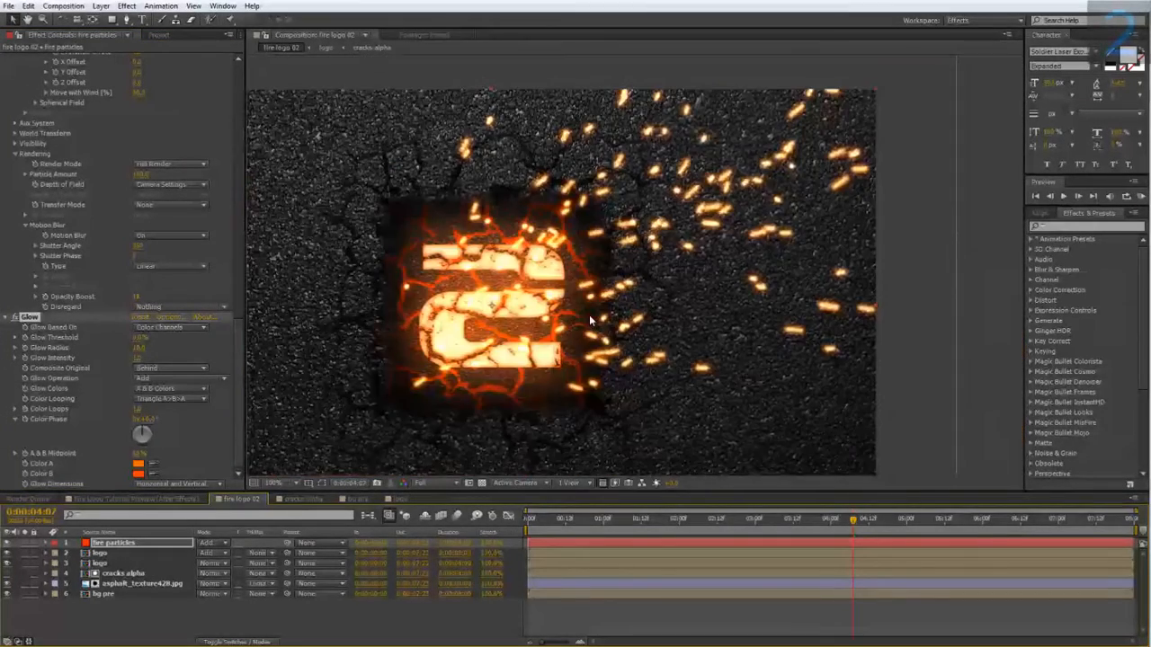
left_click_drag(589, 314, 519, 328)
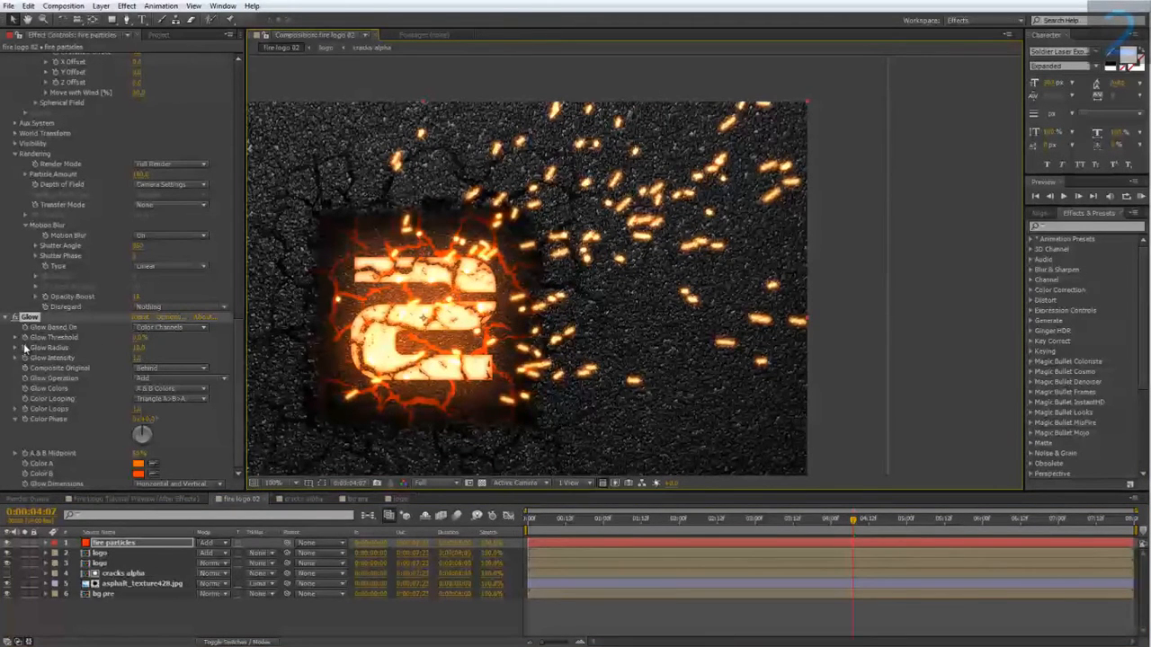
left_click_drag(137, 348, 157, 348)
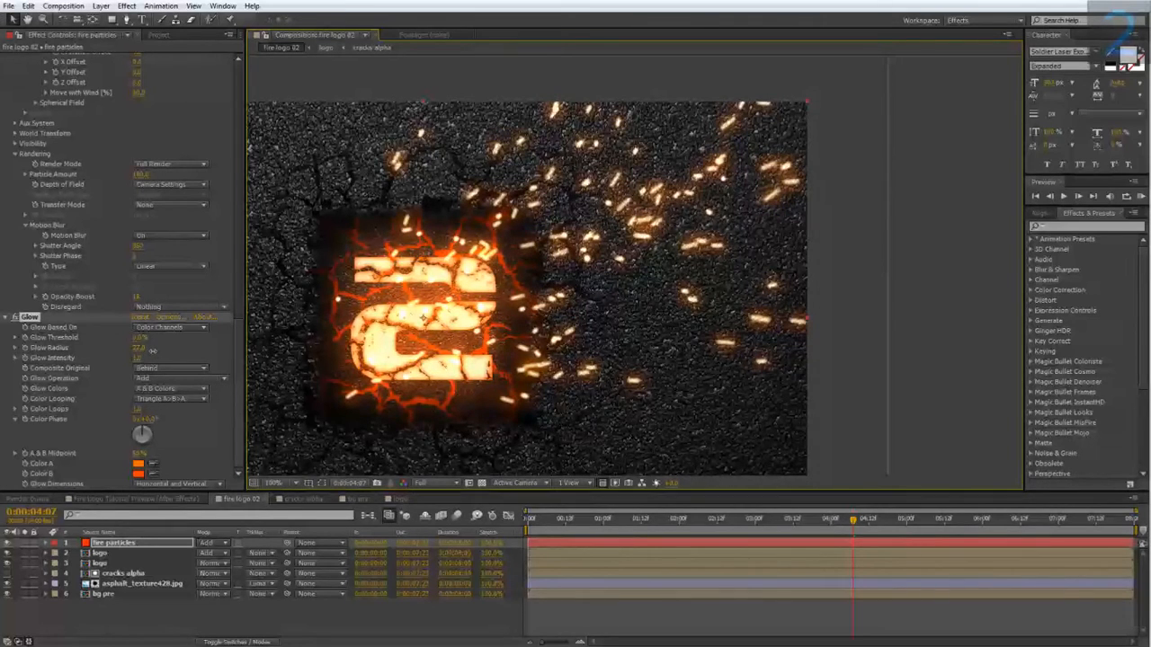
- Compare the sparks with those in the Fire Logo Tutorial Preview composition, then return to fire logo 02
left_click(137, 500)
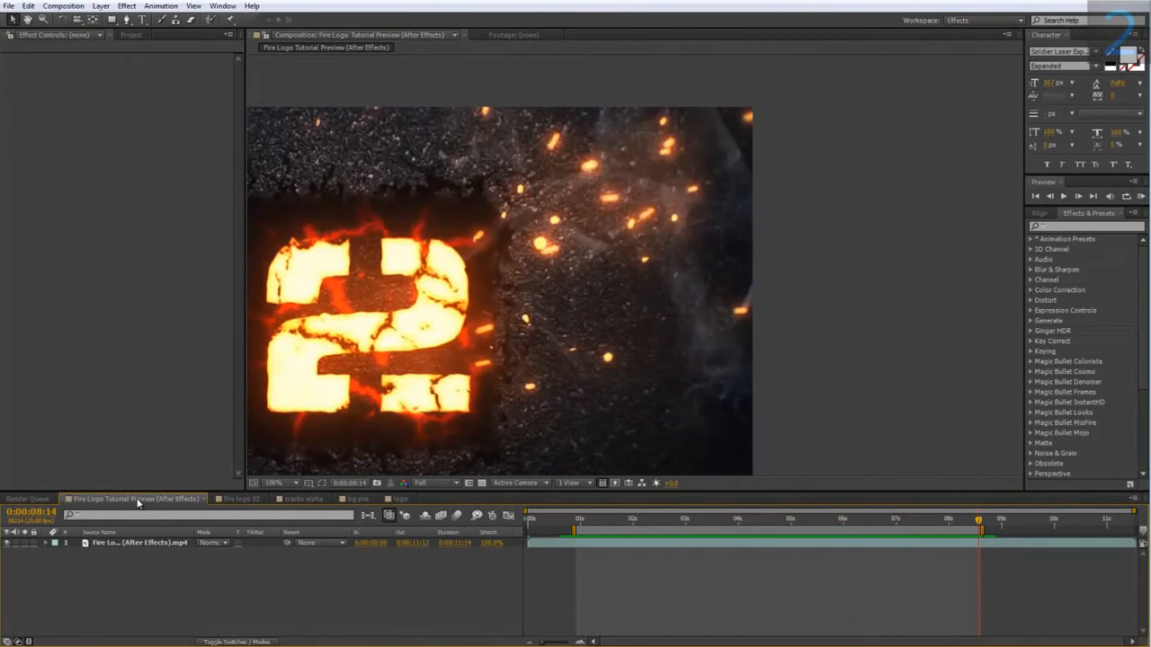
scroll(593, 244, "up", 2)
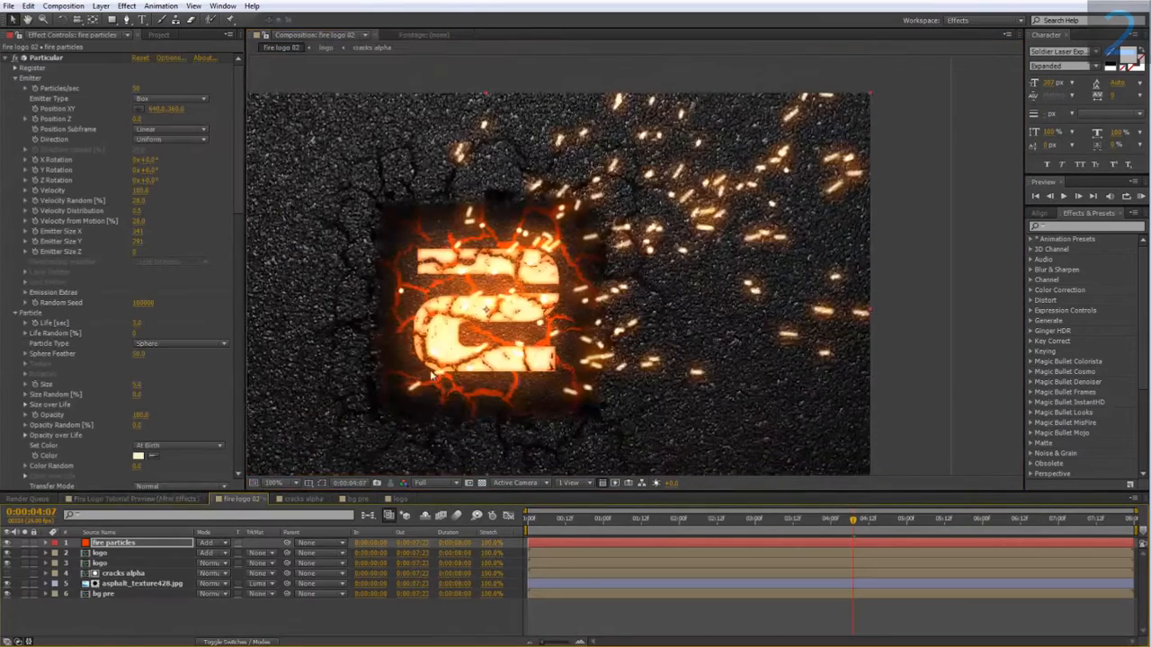
left_click(241, 499)
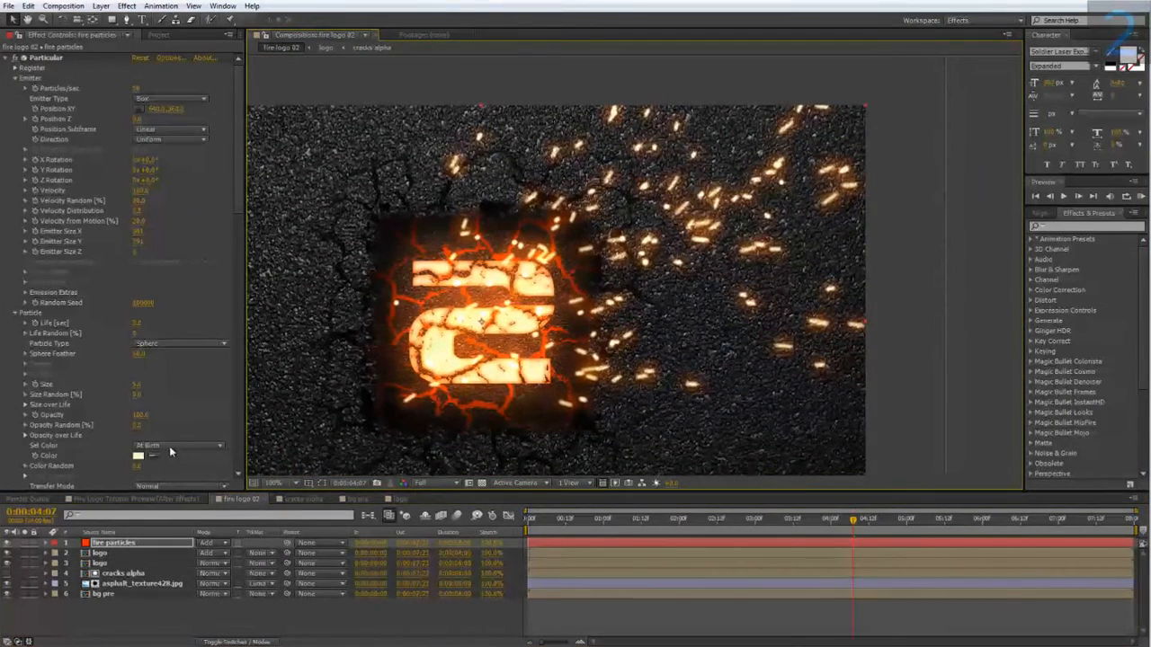
- Change the Particular particle color to light orange FFB985
left_click(138, 456)
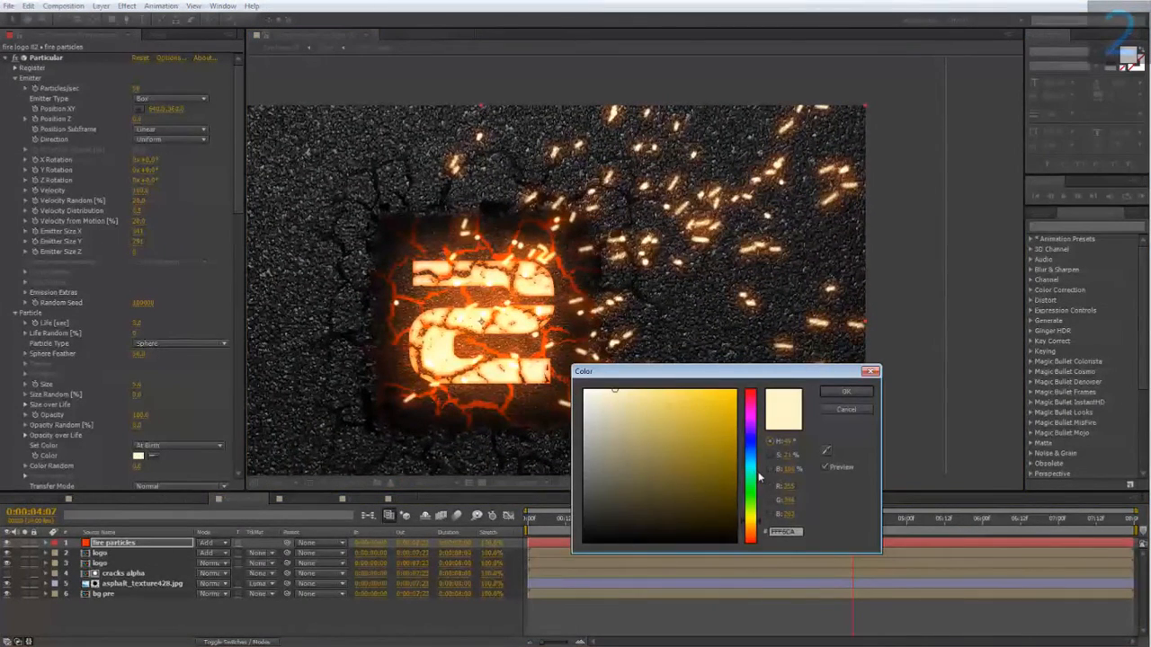
left_click_drag(760, 527, 762, 534)
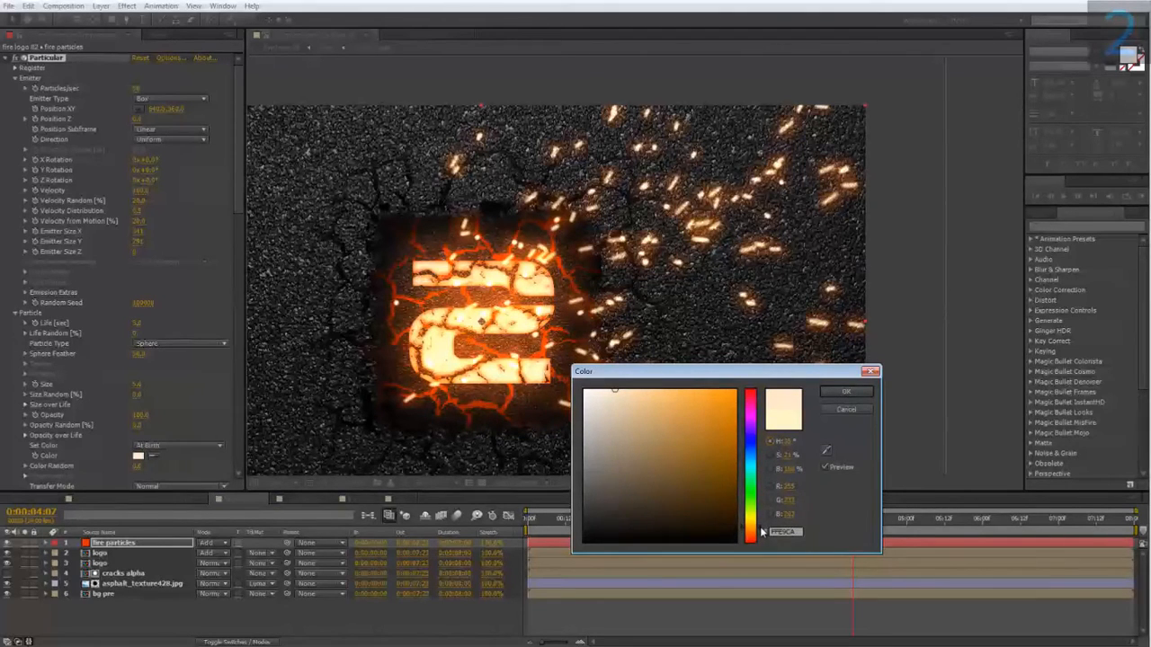
left_click_drag(761, 531, 760, 535)
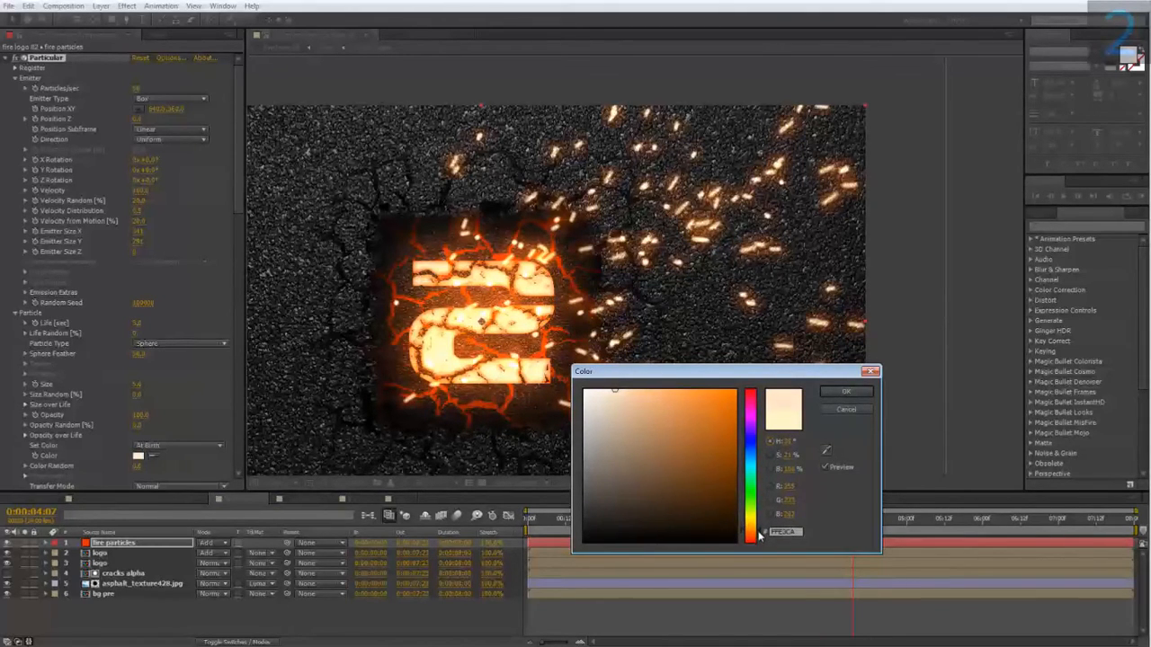
left_click_drag(652, 392, 657, 363)
left_click(838, 390)
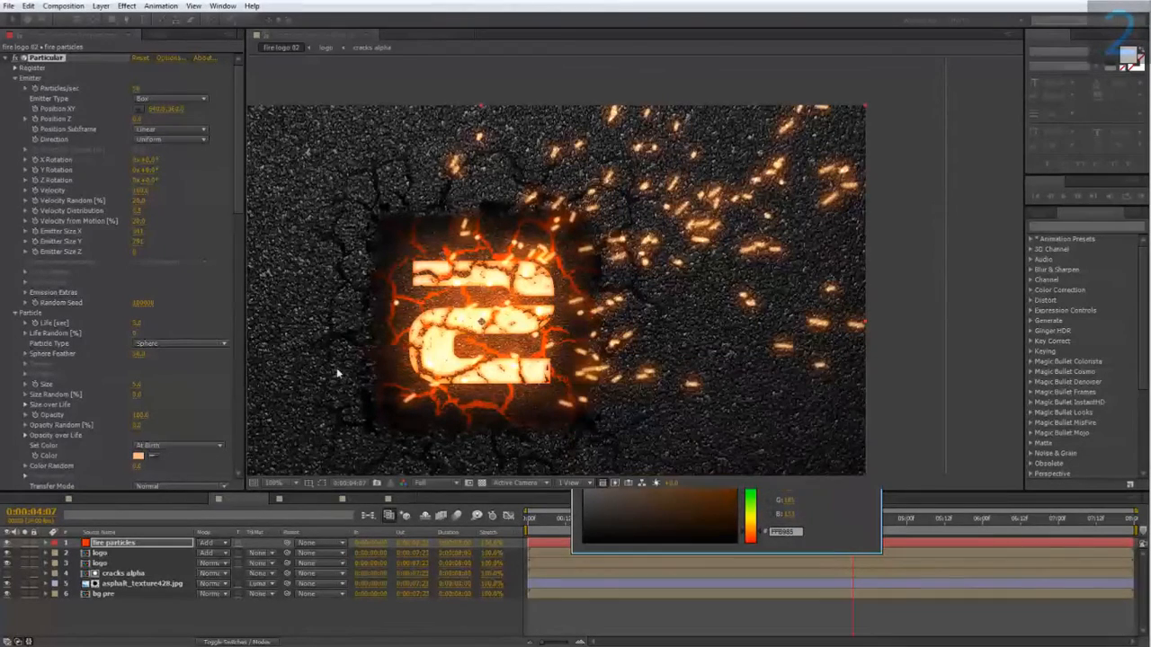
- Reduce the Particular emitter's Particles/sec to 25
scroll(242, 237, "down", 4)
scroll(242, 238, "down", 10)
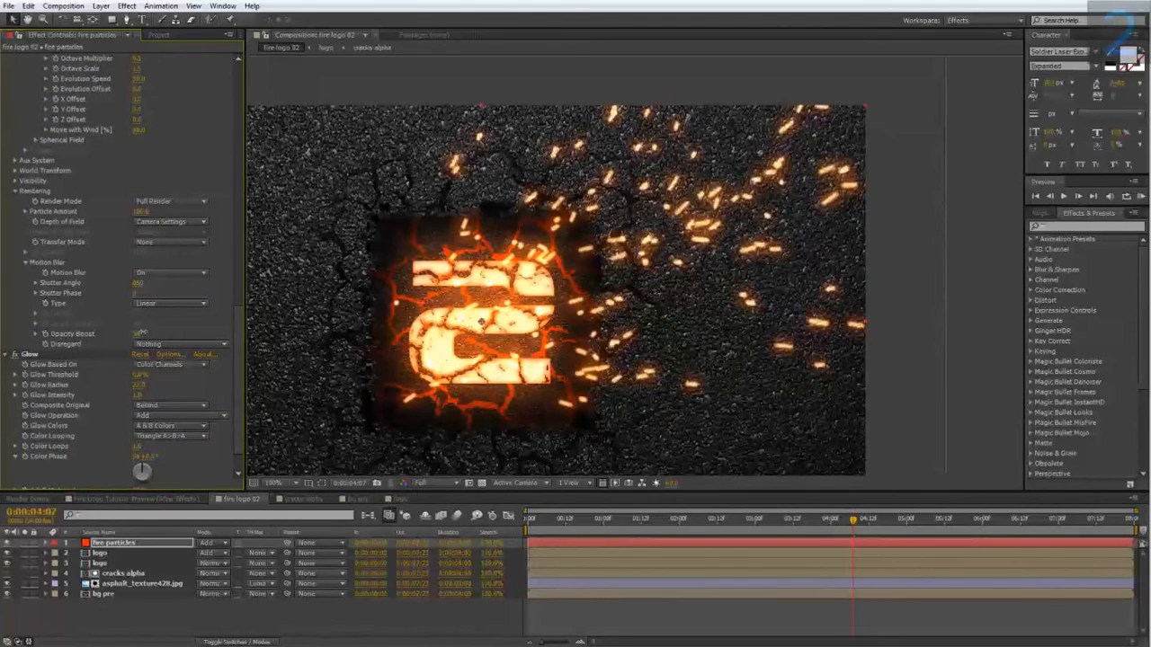
left_click_drag(234, 375, 240, 108)
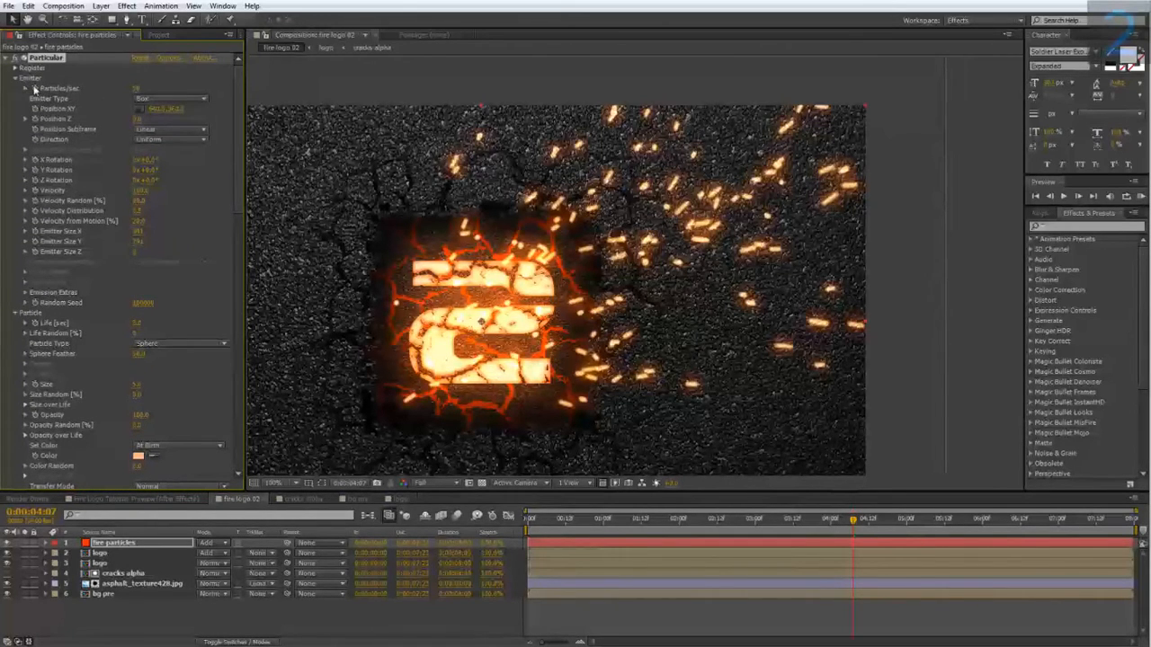
left_click(141, 88)
type("25")
key("Return")
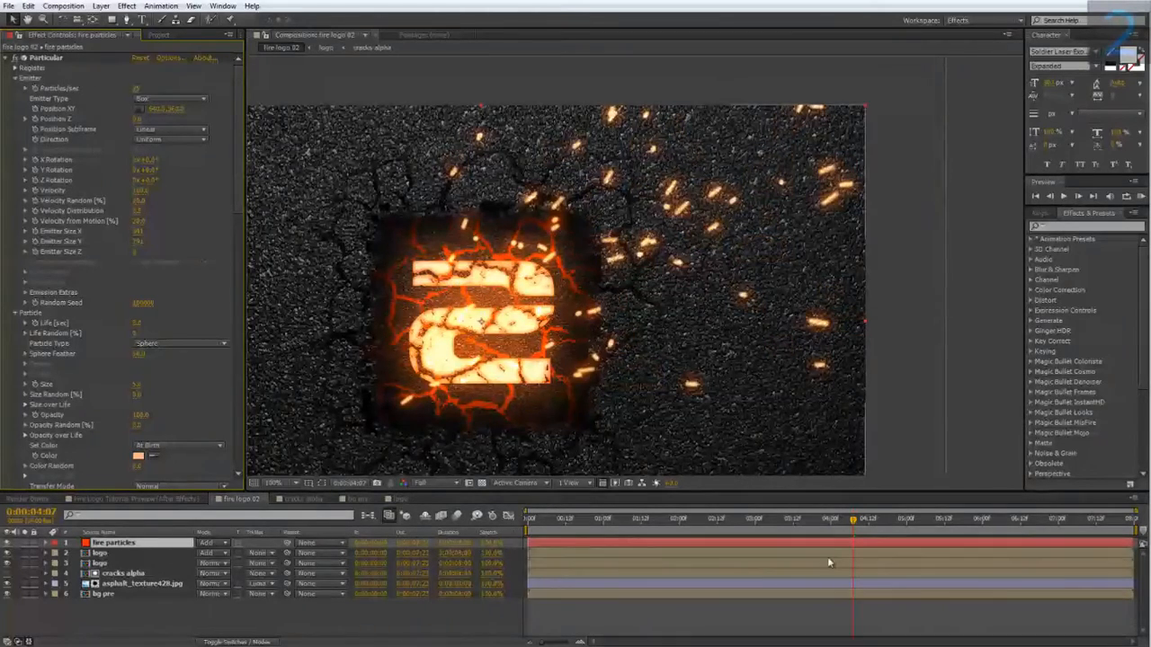
- Scrub back to 0:00:02:08 to check how the sparks spread over the scene
left_click_drag(813, 526, 702, 539)
right_click(703, 537)
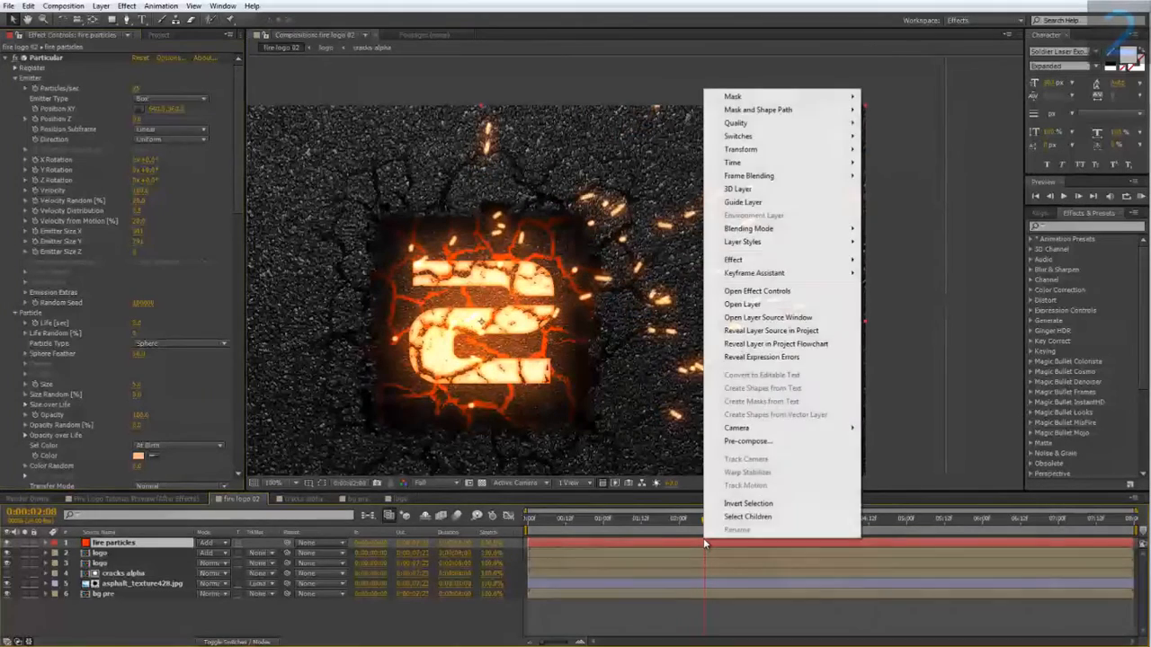
left_click(679, 540)
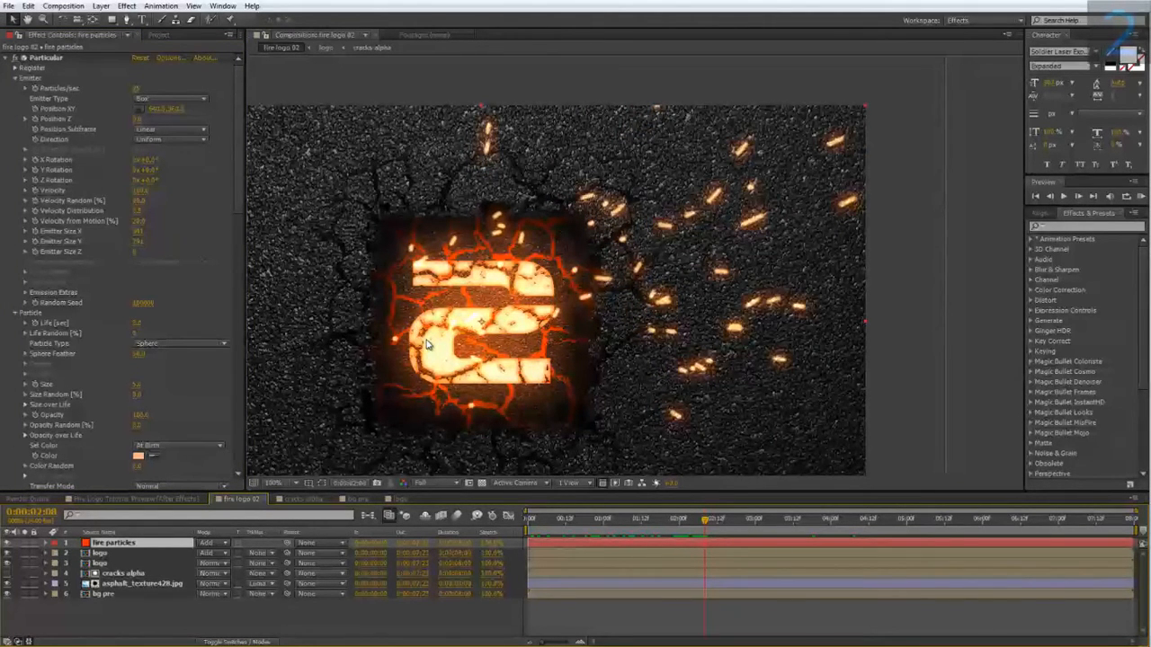
- Reshape the Particular Size over Life curve so particles ramp up quickly from zero at birth and hold full size until death
left_click_drag(238, 200, 236, 243)
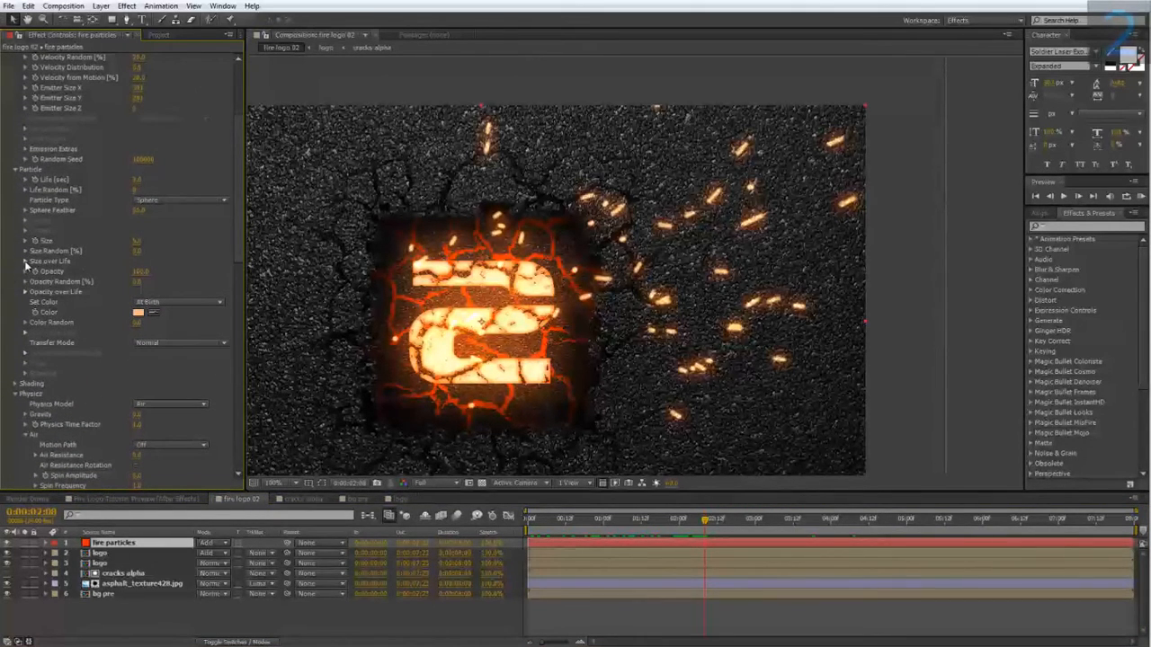
left_click(26, 260)
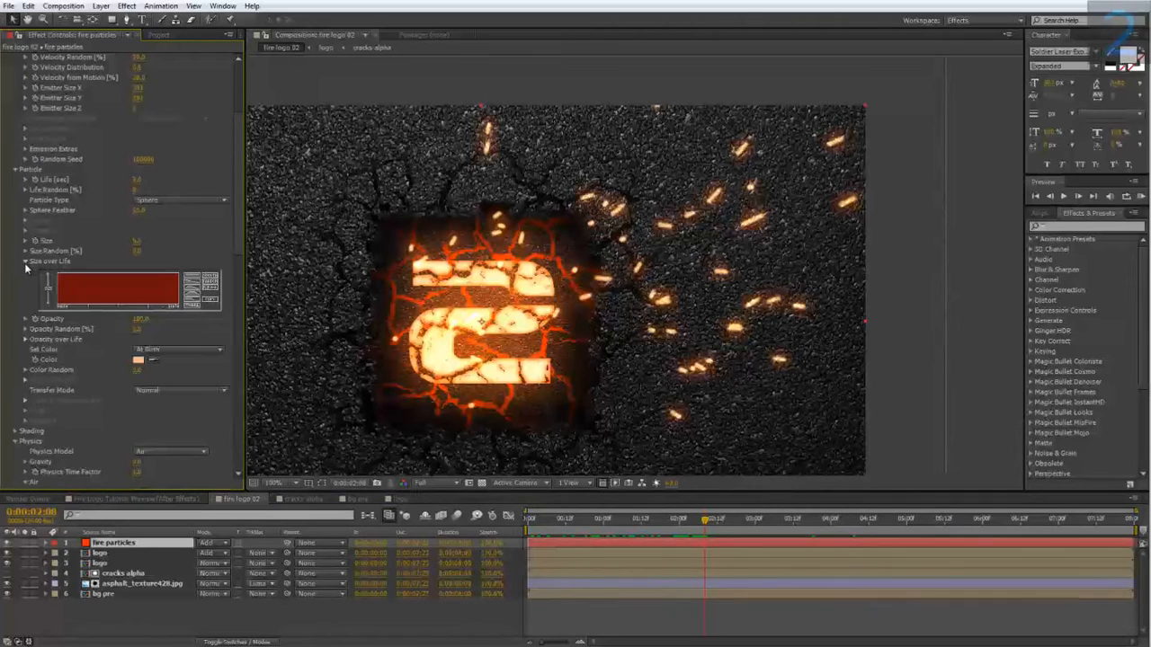
left_click(192, 304)
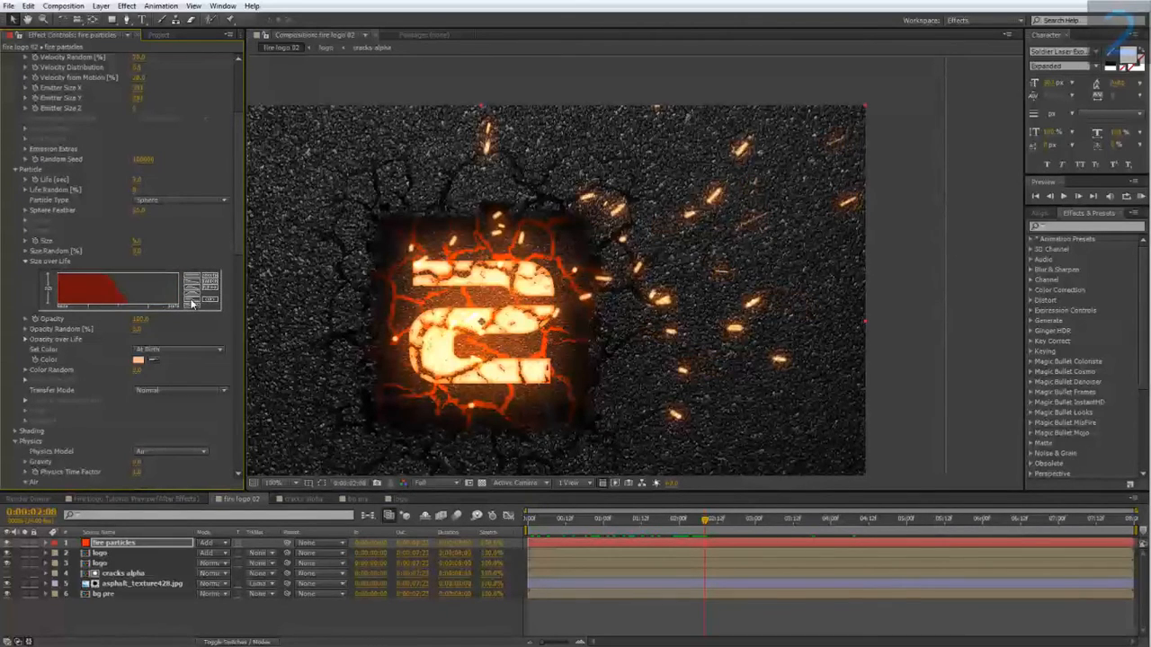
left_click(210, 291)
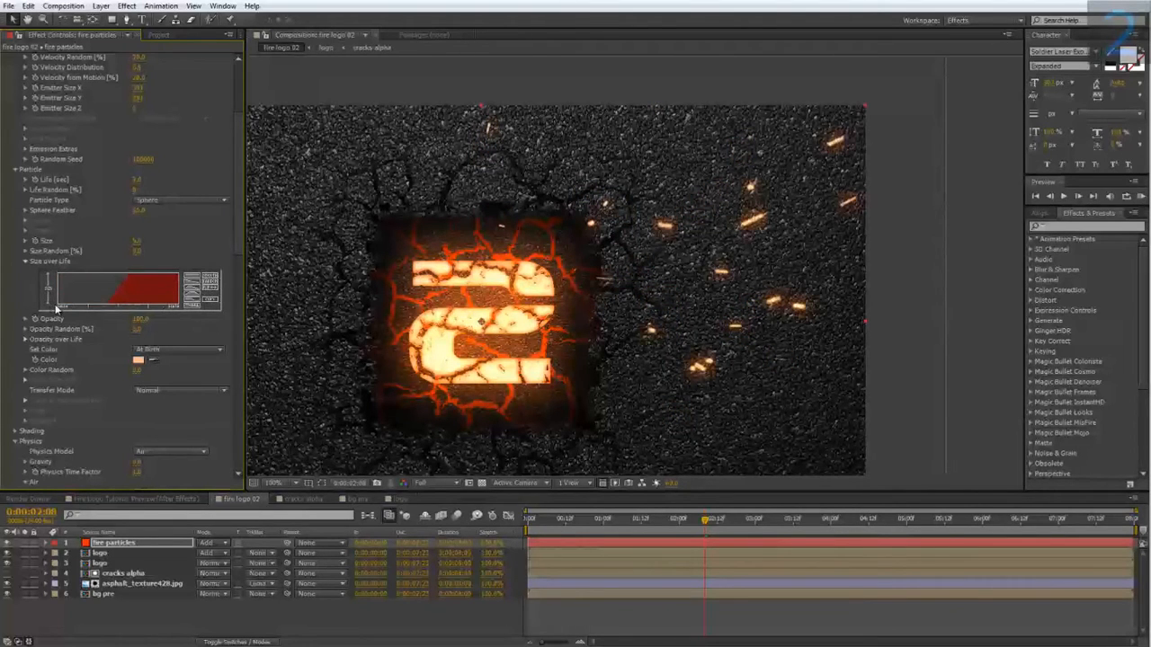
mouse_move(64, 296)
left_mouse_down()
mouse_move(85, 274)
mouse_move(143, 262)
mouse_move(68, 295)
left_mouse_up()
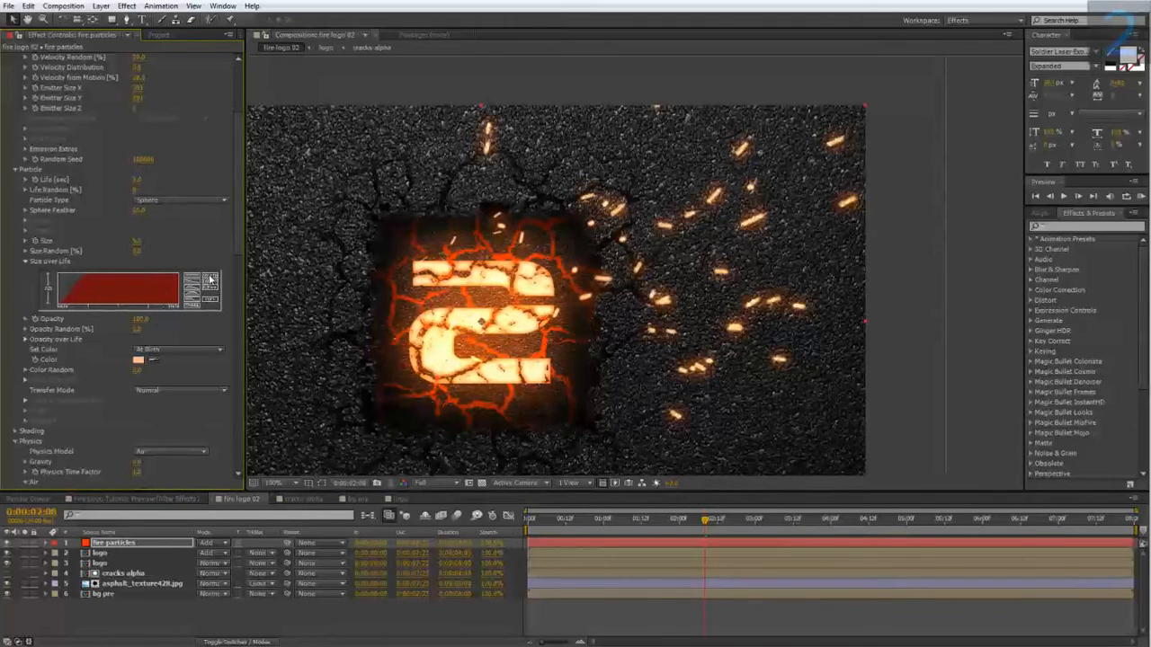
- Return to the first frame and set the emitter's Pre Run to 100 under Emission Extras
left_click_drag(663, 521, 508, 547)
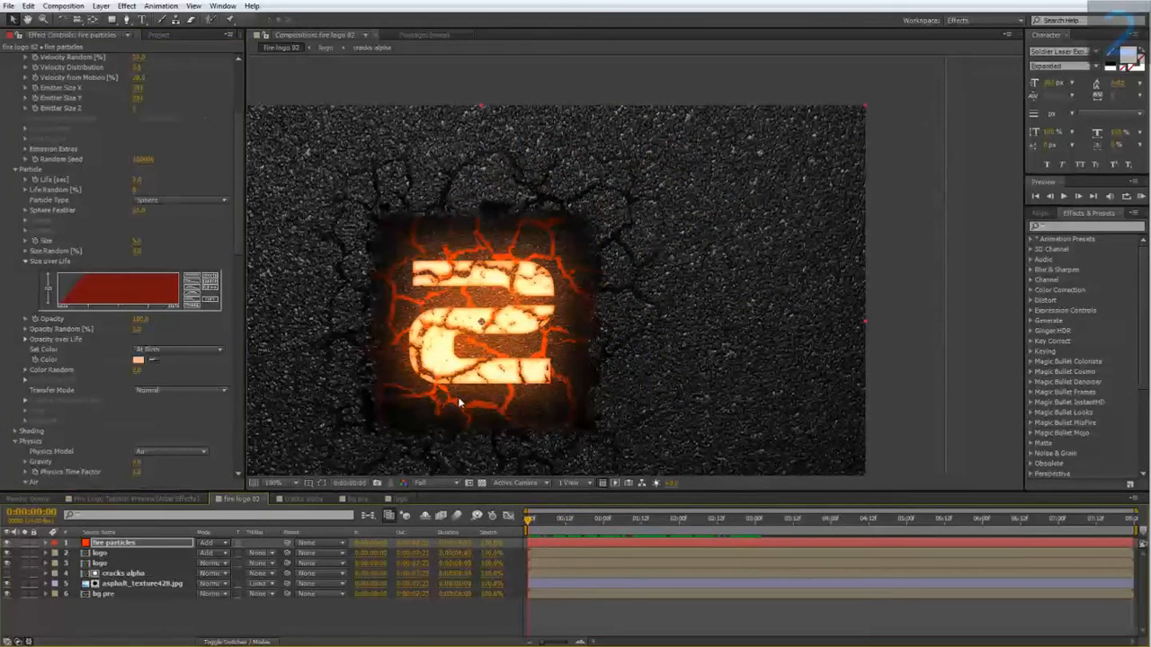
left_click_drag(471, 386, 541, 350)
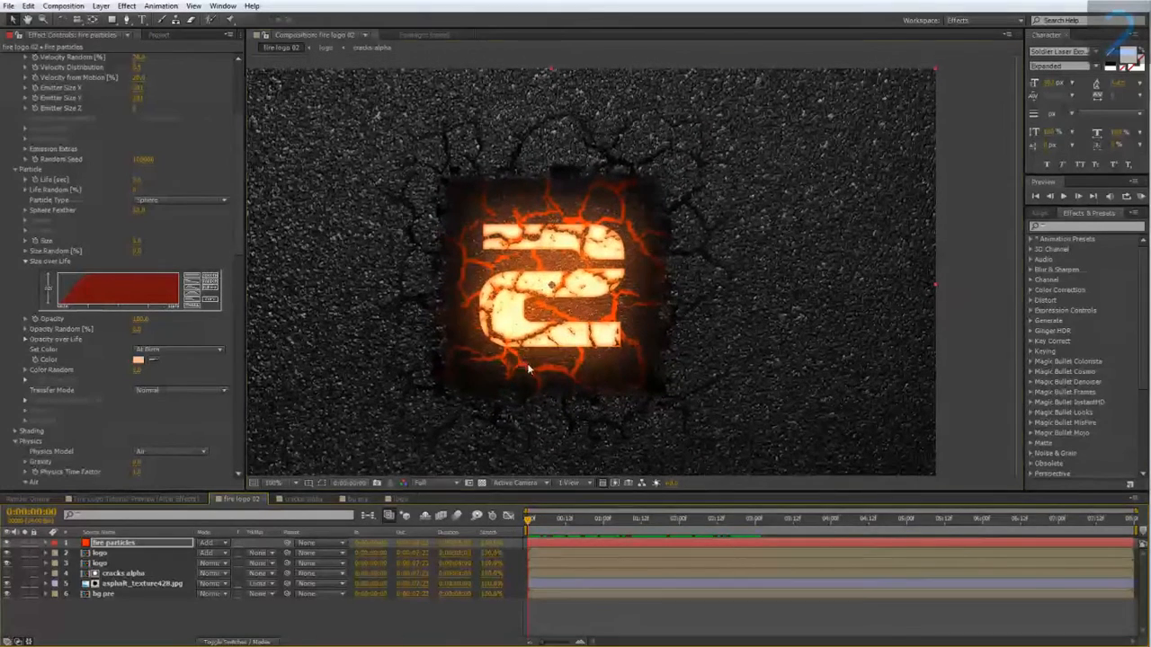
scroll(192, 405, "up", 4)
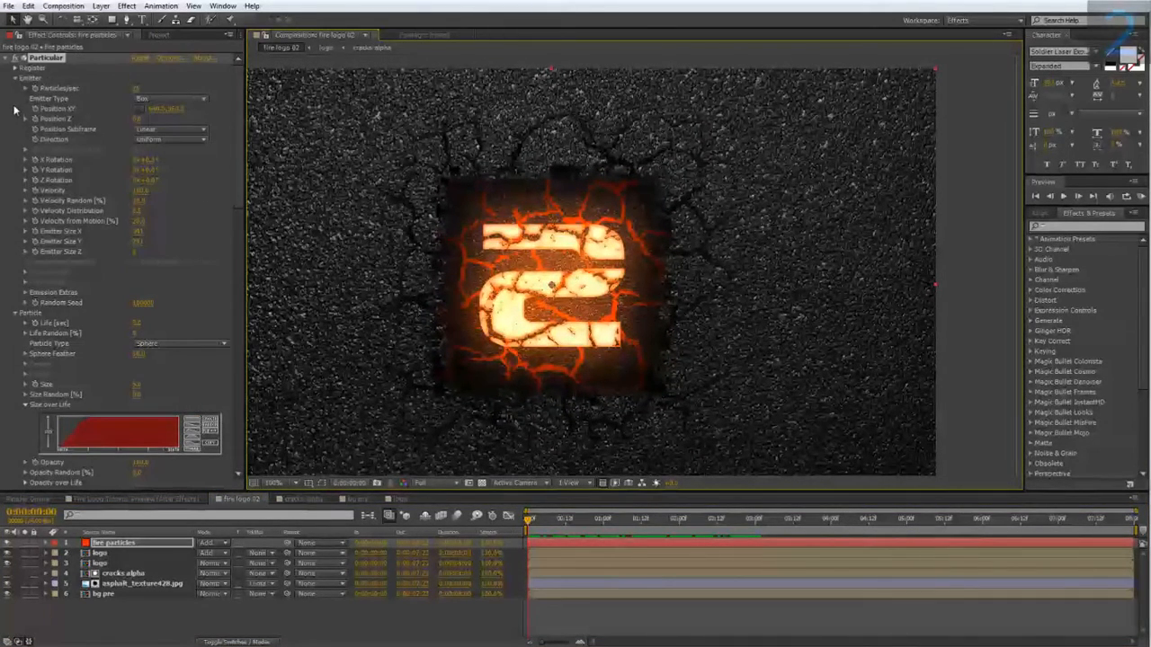
left_click(25, 292)
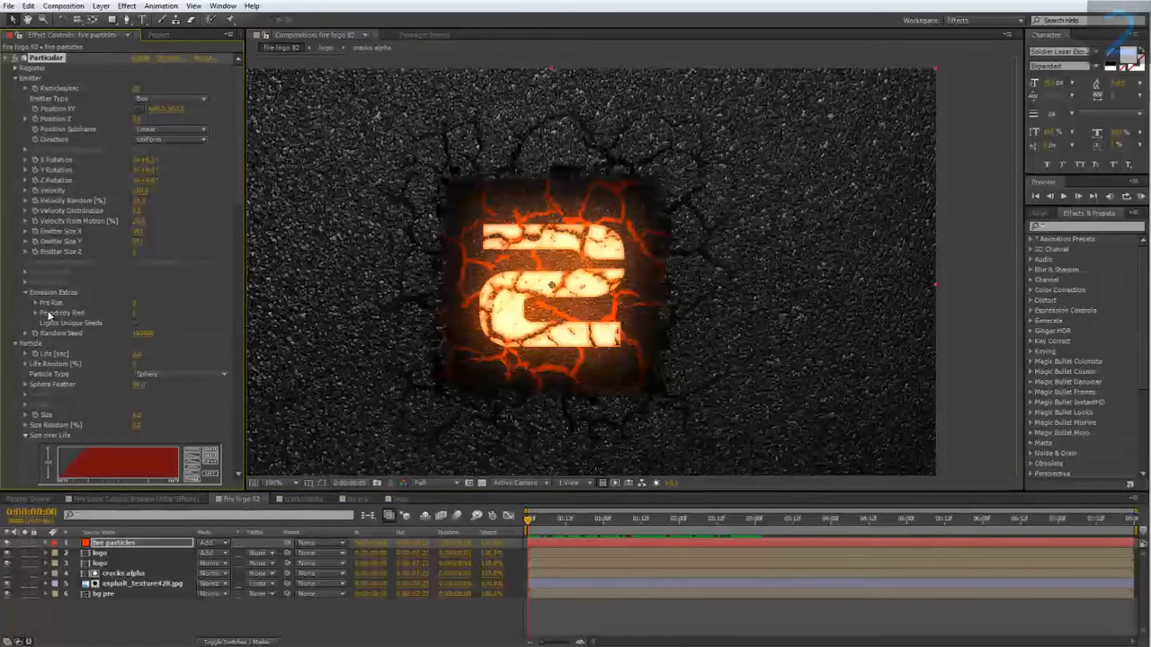
left_click(135, 303)
type("100")
key("Return")
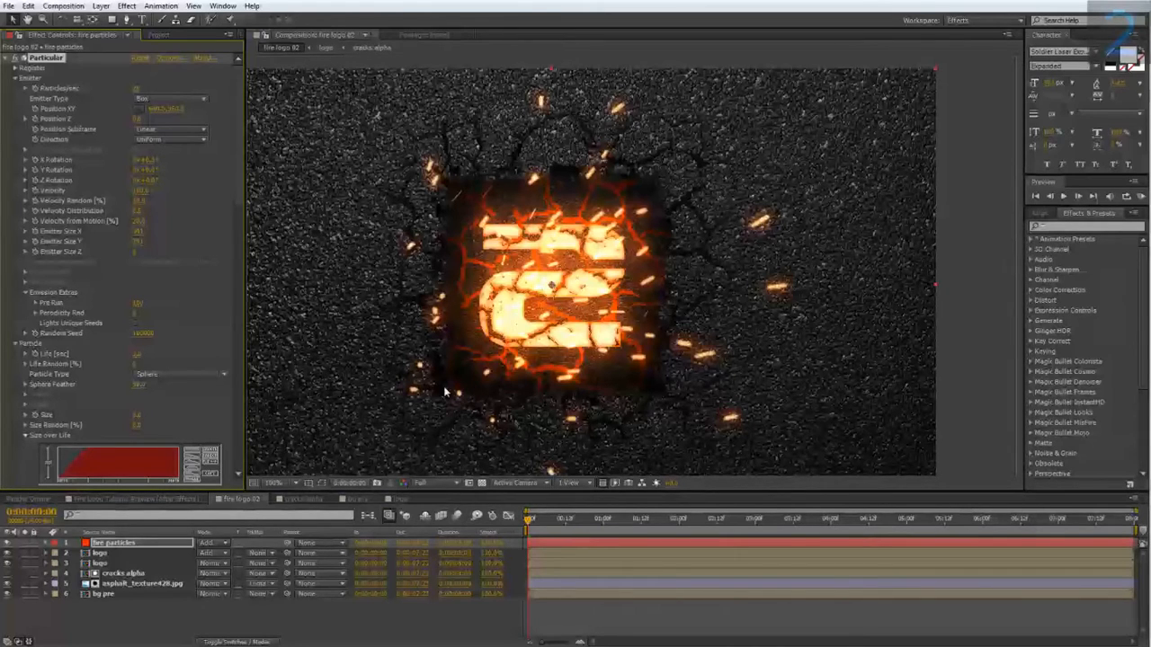
- Scrub to 0:00:04:12 and inspect the distribution of sparks around the logo
left_click_drag(528, 520, 869, 545)
scroll(665, 357, "down", 1)
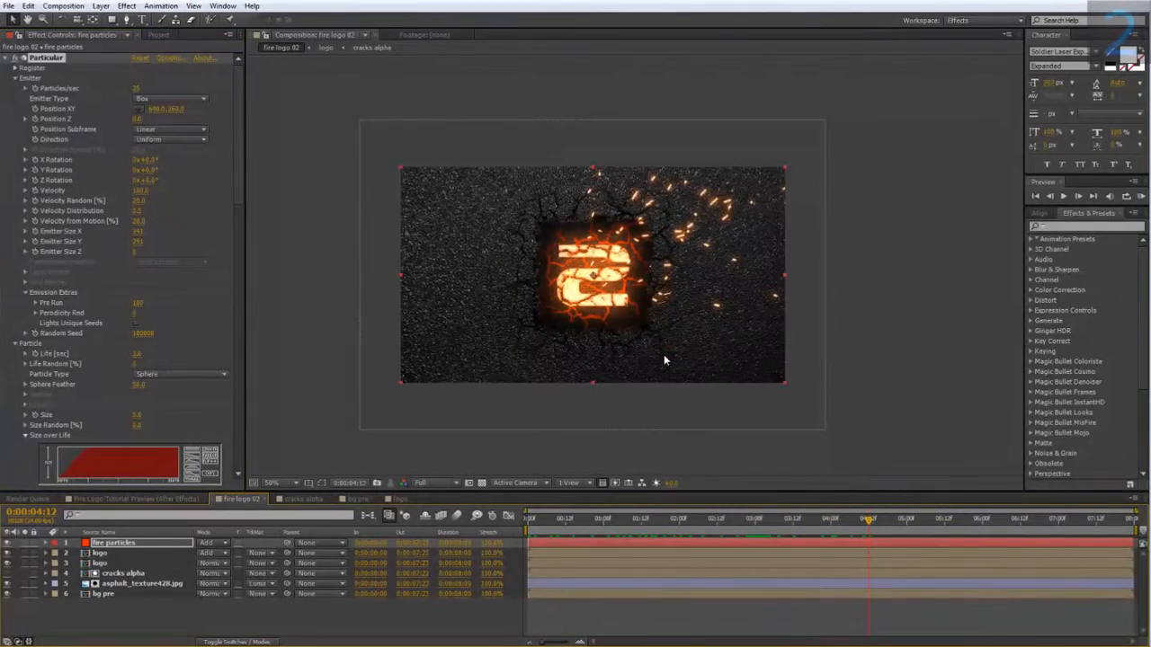
scroll(665, 357, "up", 1)
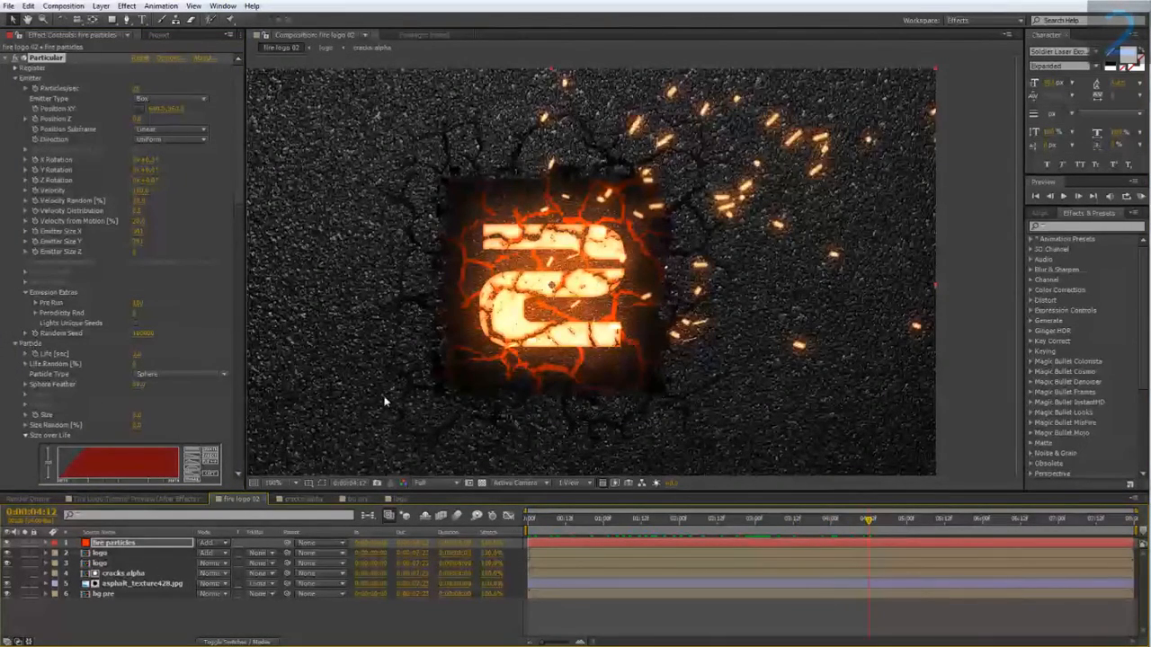
- Open the Fire Logo Tutorial Preview composition and scrub between 0:00:02:06 and 0:00:03:16 to examine the sparks and smoke around the logo
left_click(151, 502)
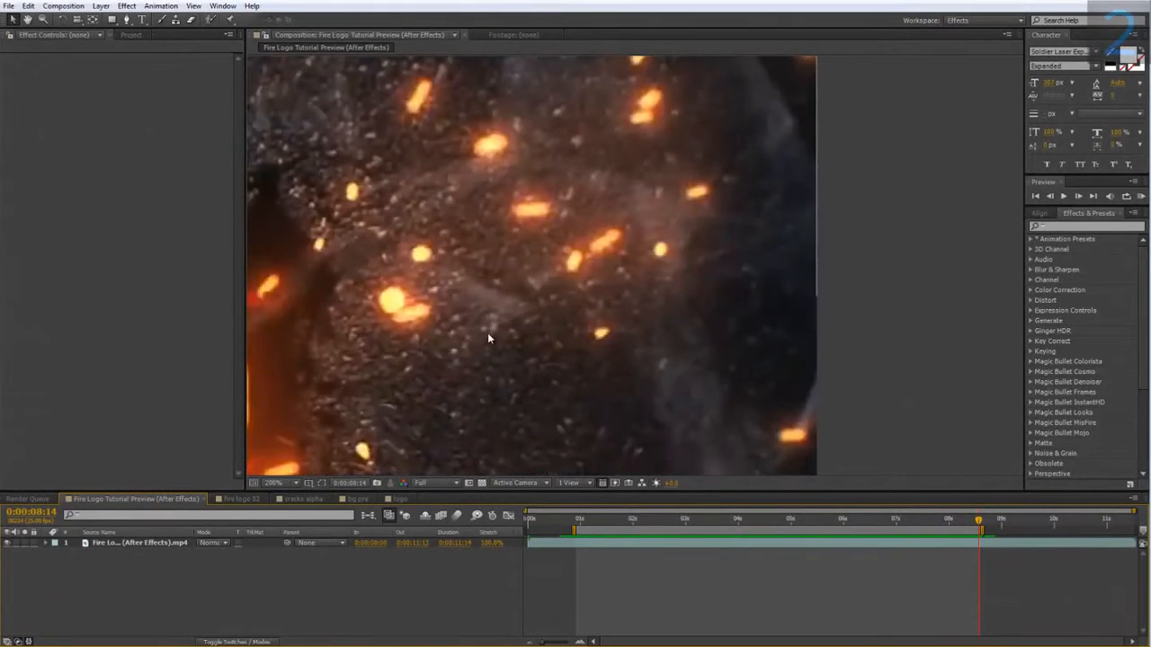
scroll(487, 334, "down", 2)
left_click_drag(482, 336, 470, 337)
left_click_drag(597, 519, 645, 521)
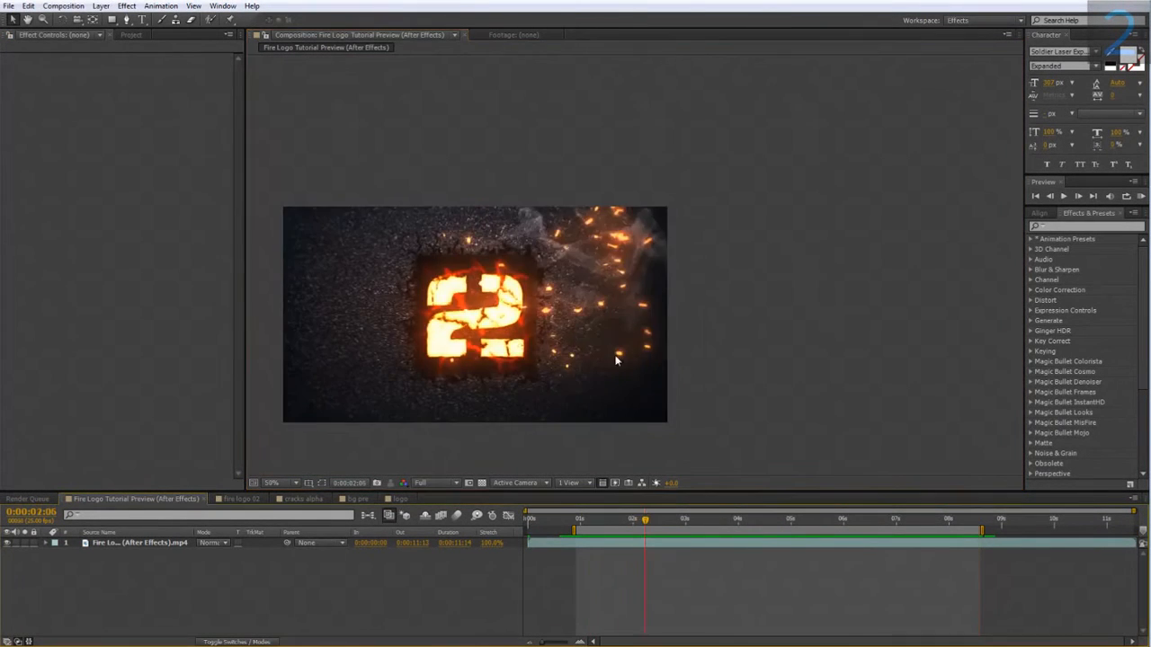
scroll(633, 284, "up", 1)
left_click_drag(577, 319, 727, 257)
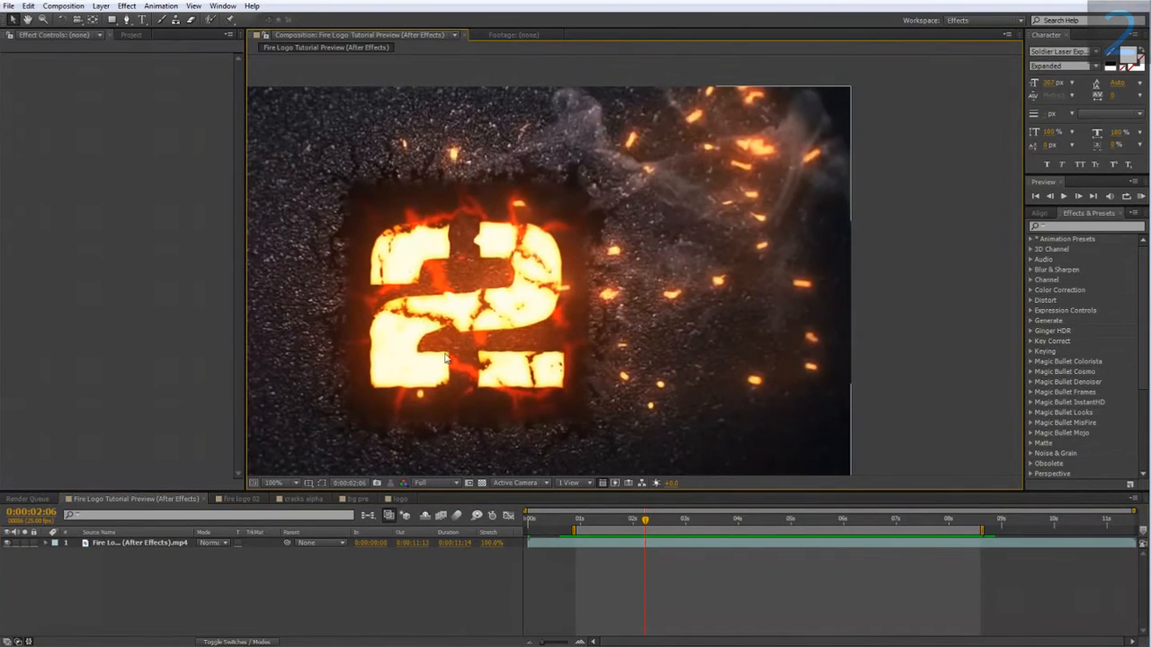
left_click_drag(652, 521, 725, 528)
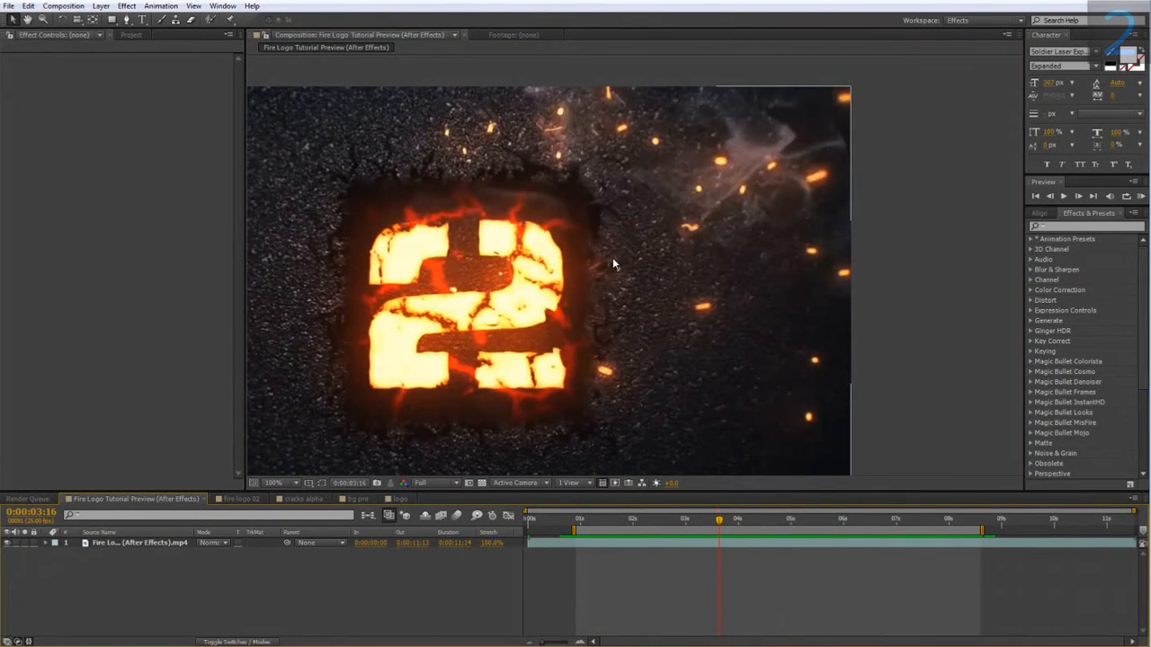
mouse_move(693, 523)
left_mouse_down()
mouse_move(641, 528)
mouse_move(788, 531)
mouse_move(702, 530)
left_mouse_up()
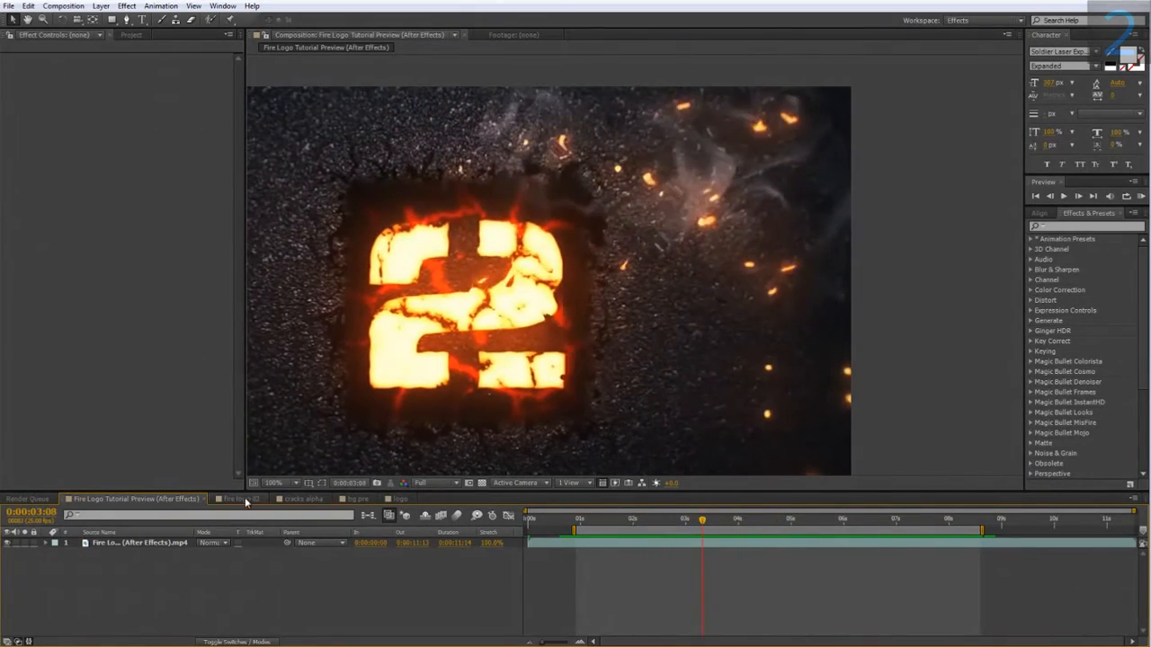
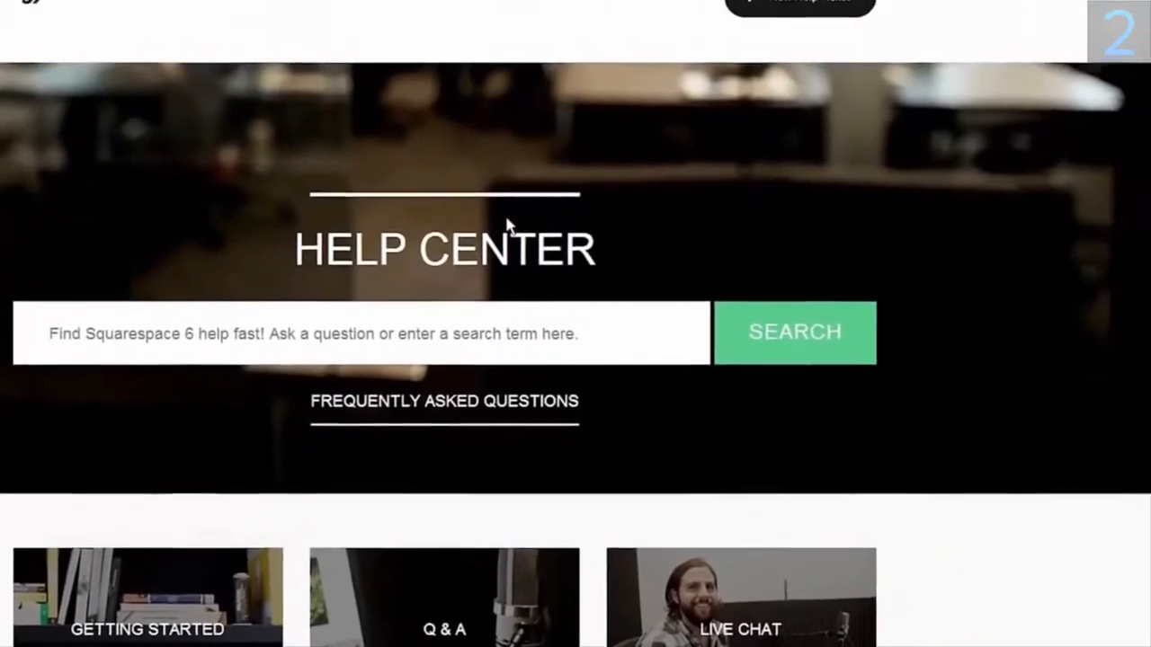
- Switch to the Squarespace Help Center and open a new help ticket form with its contact reason choices
left_click(782, 7)
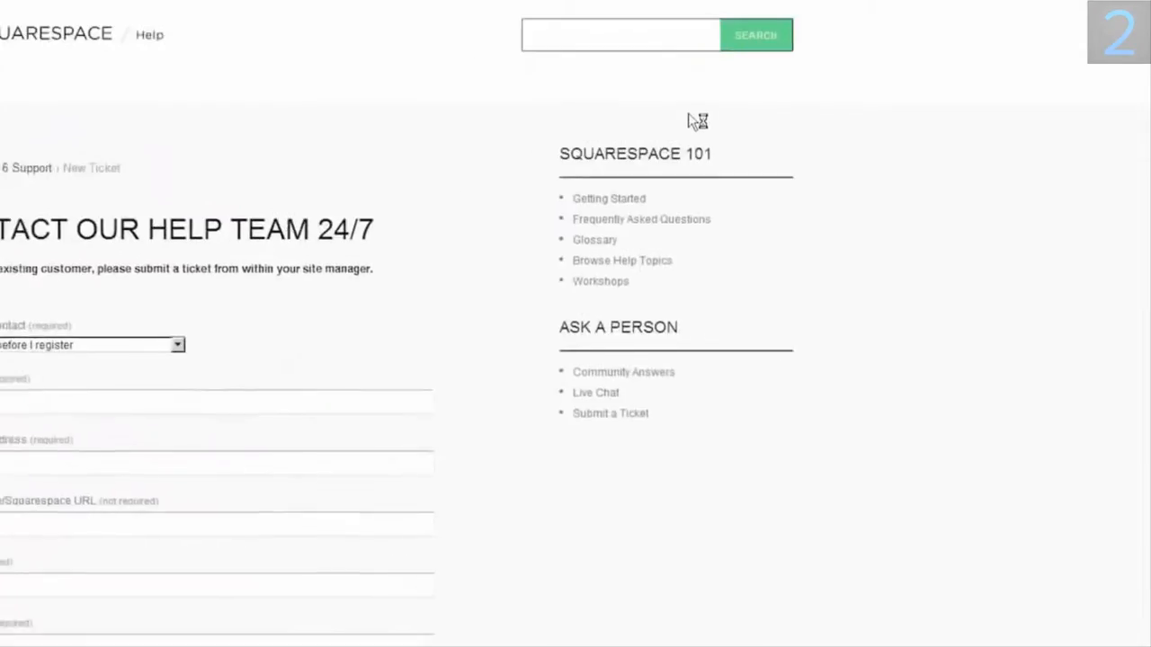
left_click(178, 345)
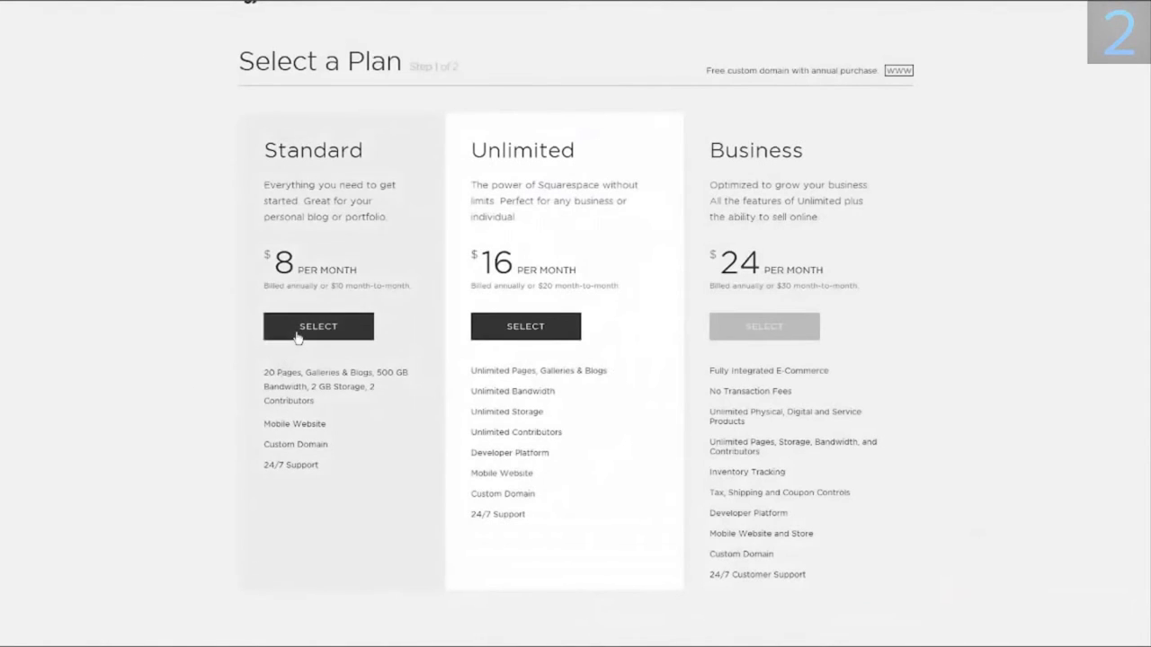
- Select the Standard plan at $8 per month and add an offer code to the order
left_click(297, 337)
left_click(283, 432)
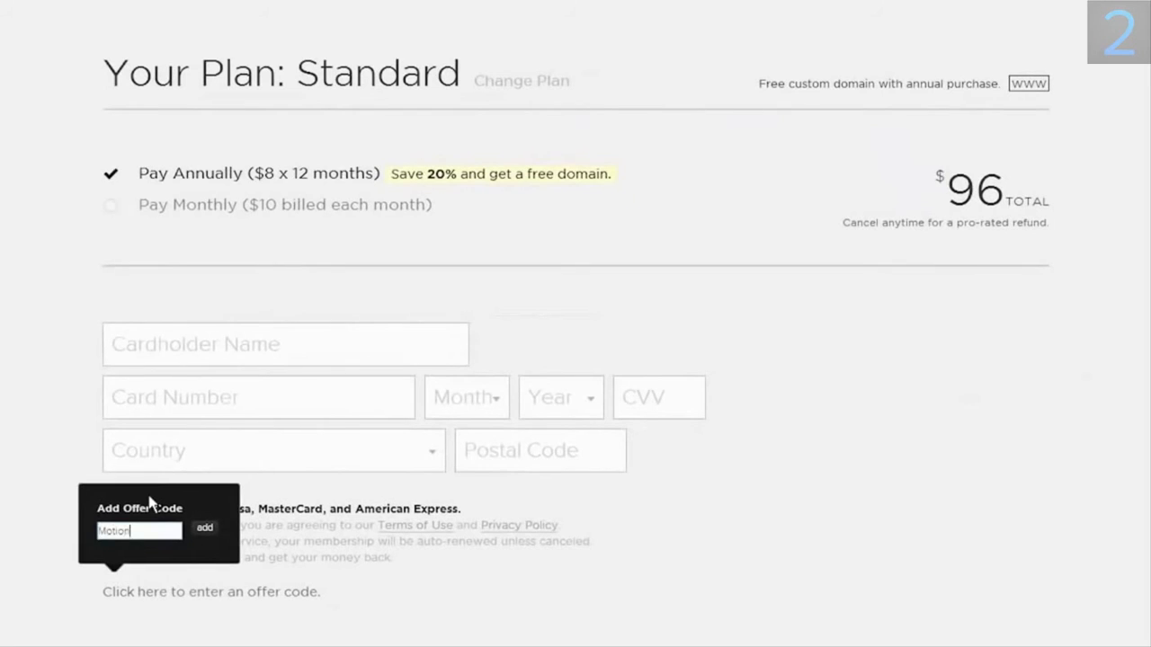
left_click(205, 528)
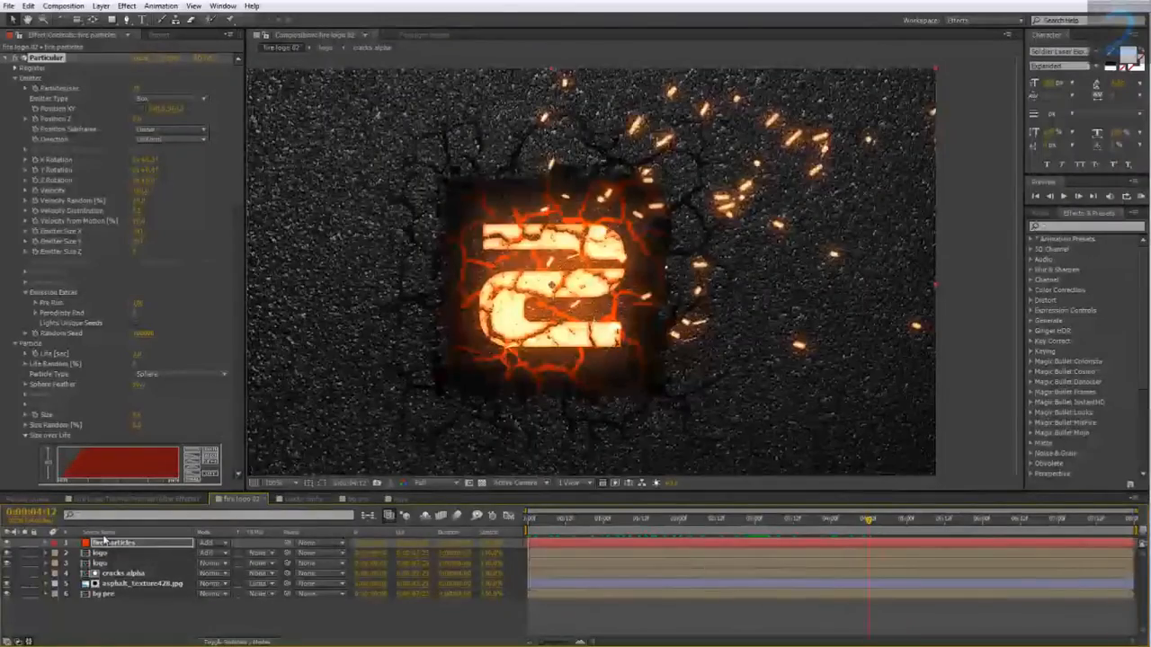
right_click(104, 542)
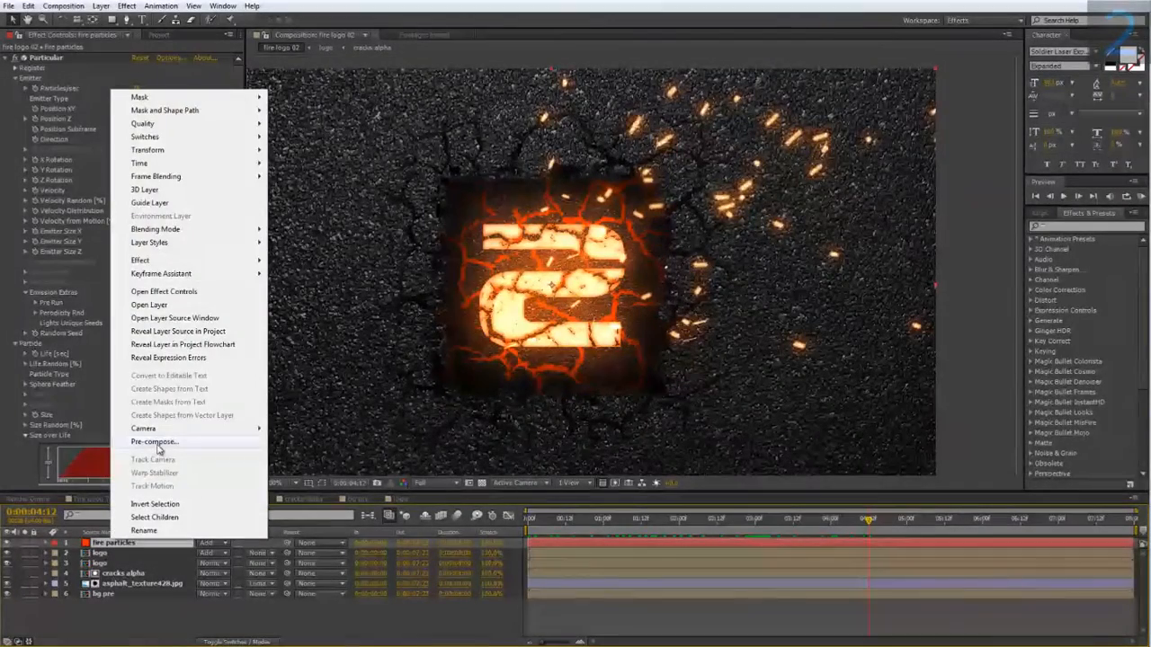
left_click(143, 441)
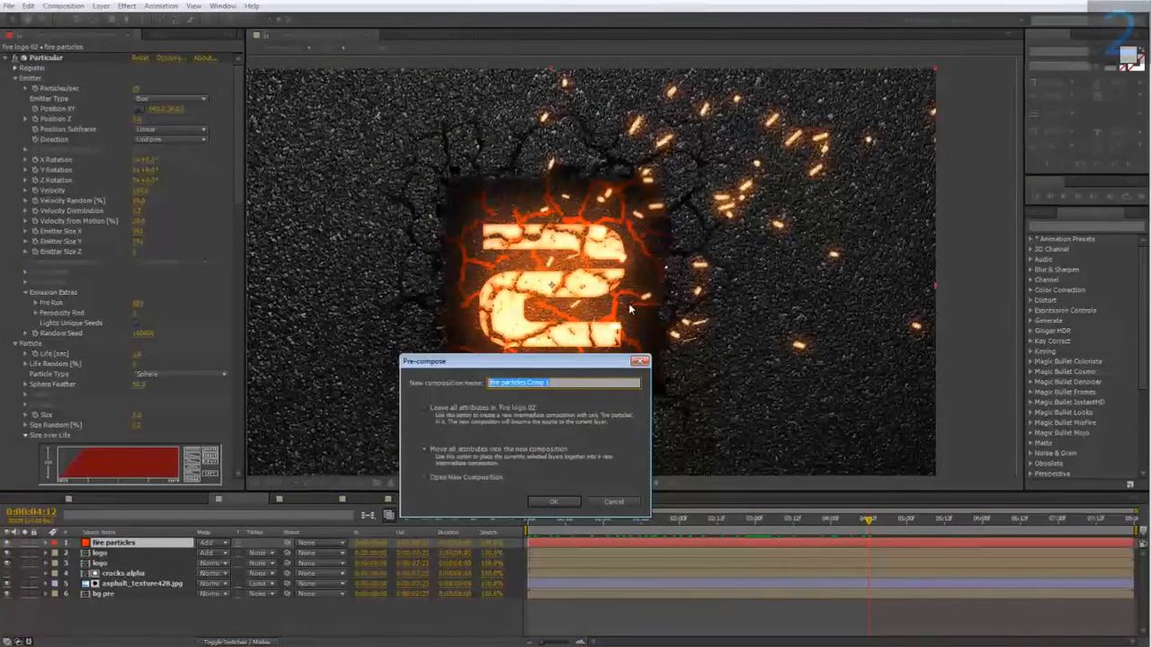
type("fire")
left_click(623, 504)
- Duplicate the fire particles layer and pre-compose the copy as "displacement map ref", moving all attributes into the new composition
key("ctrl+d")
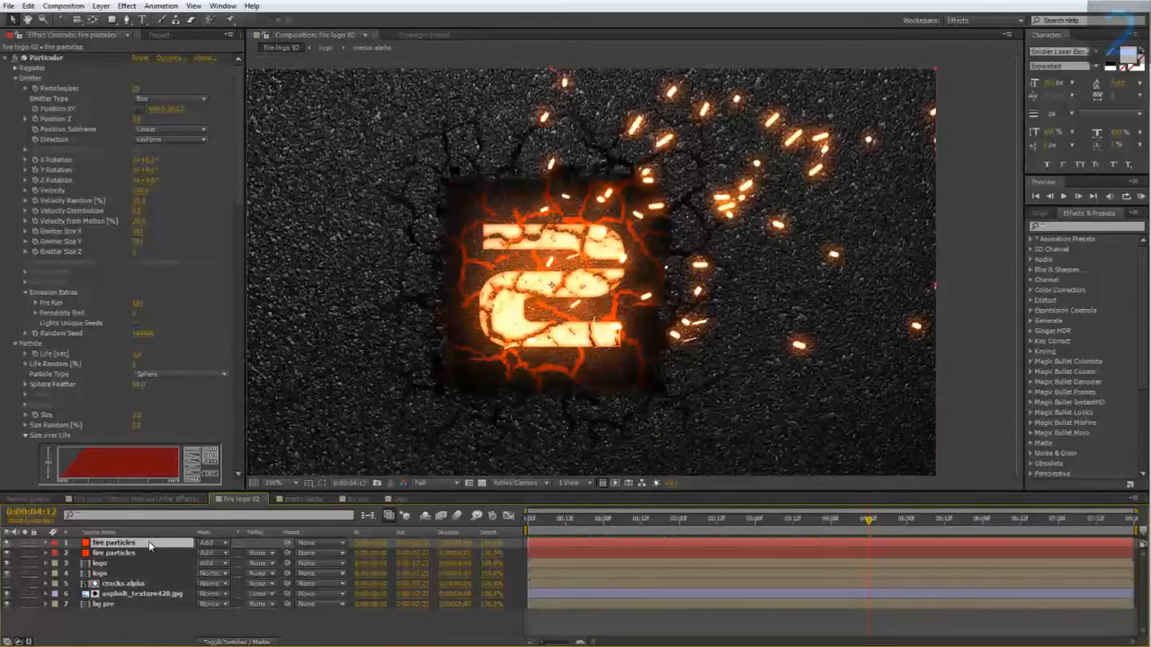
right_click(133, 547)
left_click(199, 445)
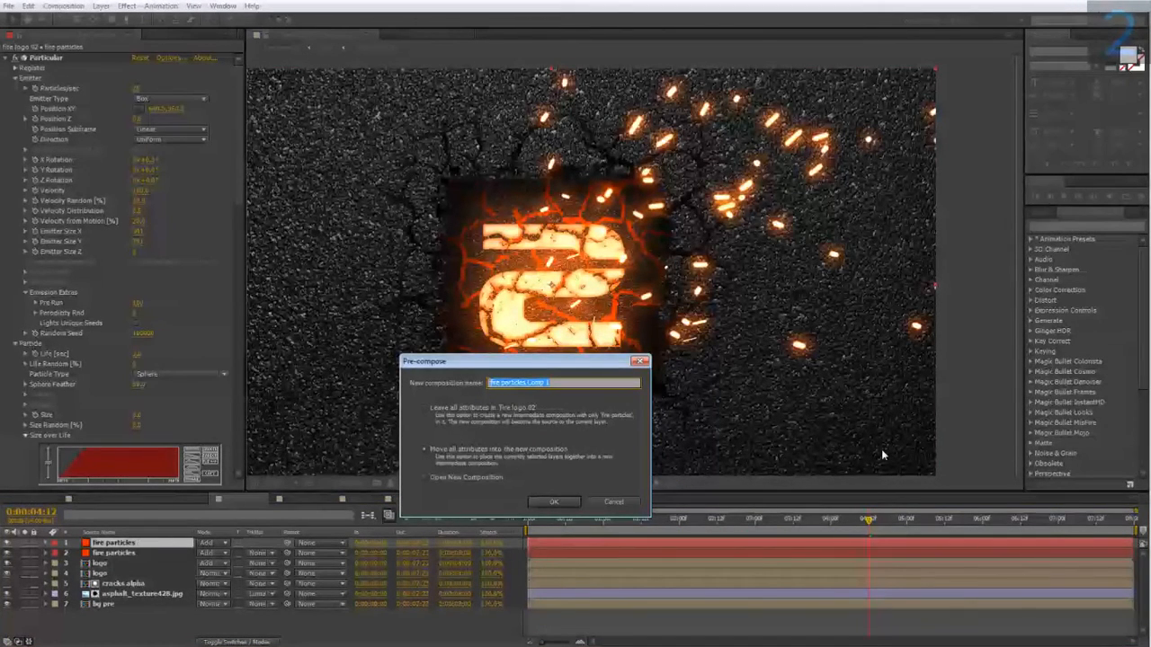
type("displacement map ref")
left_click(556, 501)
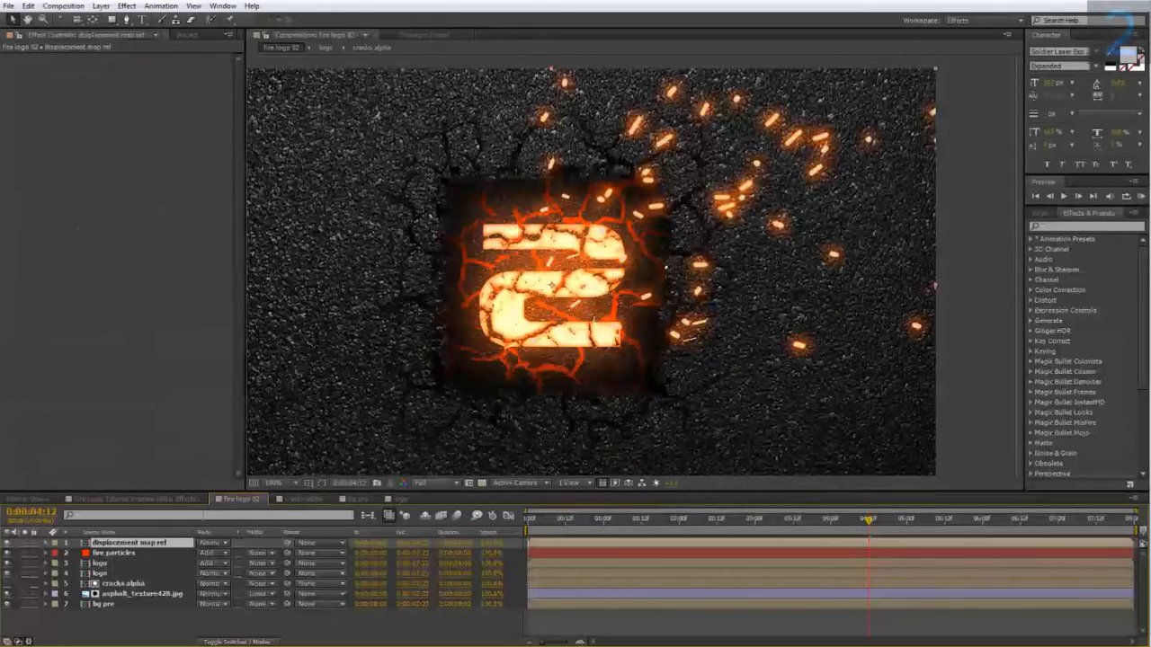
- Open the displacement map ref composition and set the Particular particle Size on its fire particles layer to 25
double_click(128, 542)
left_click(87, 543)
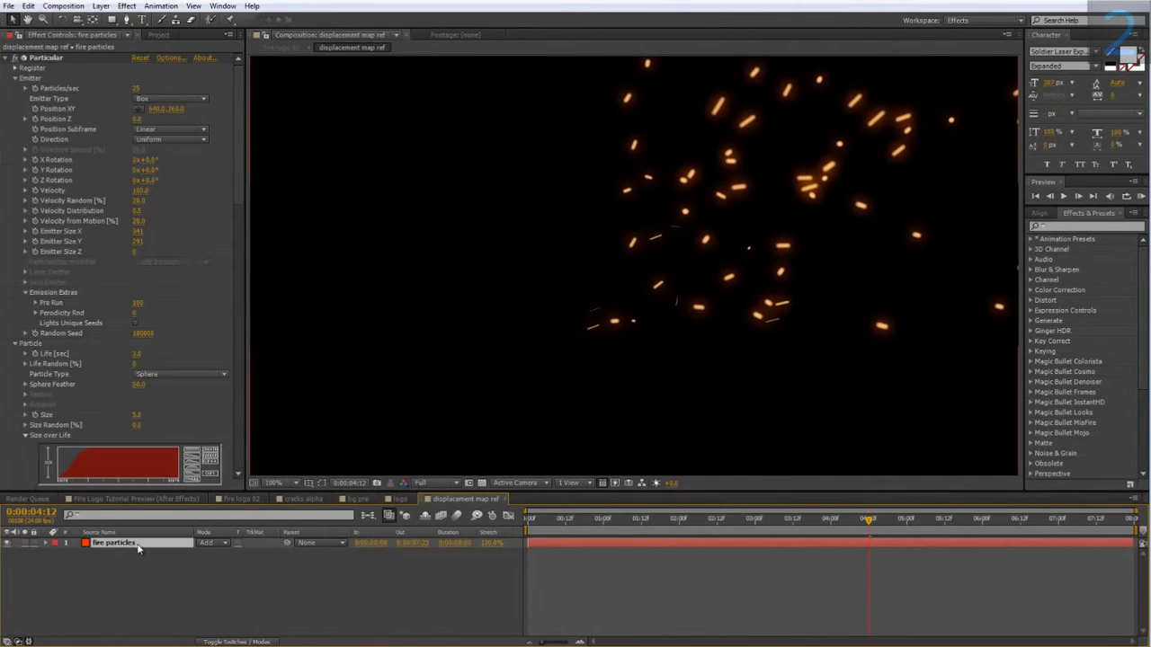
scroll(81, 193, "down", 2)
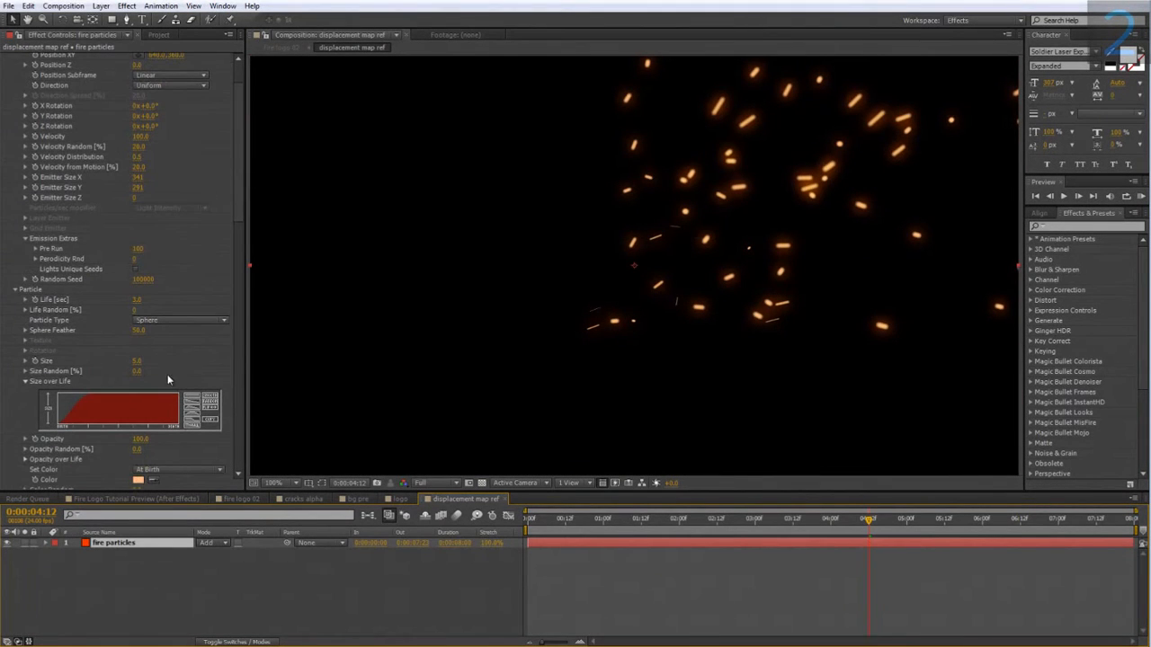
left_click(138, 361)
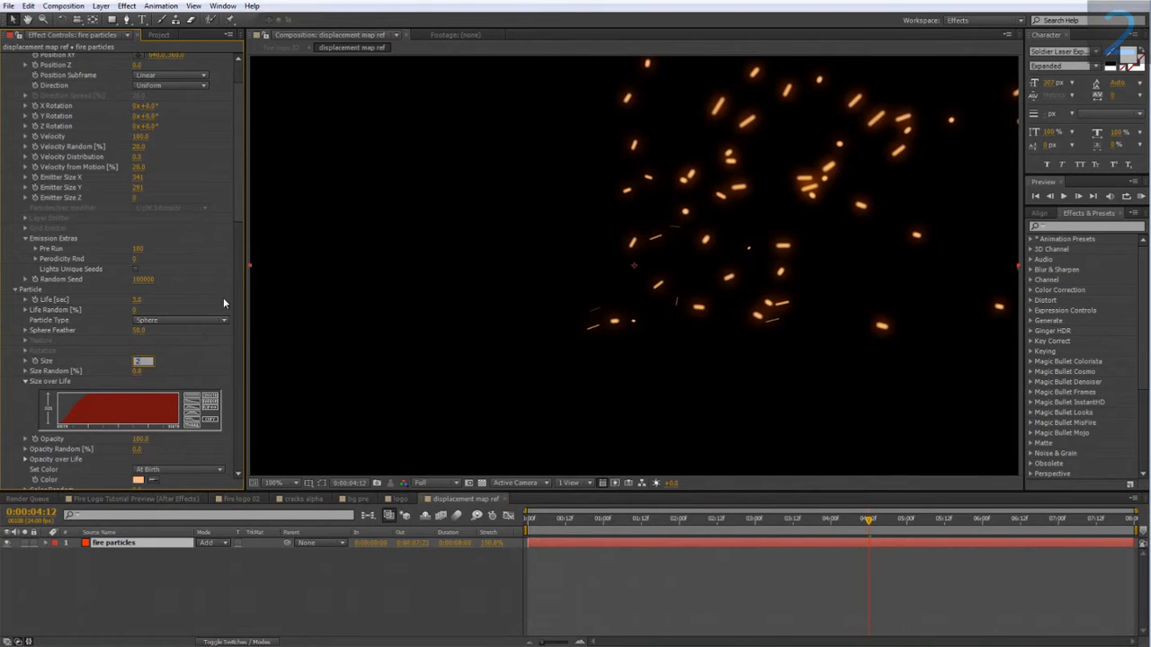
type("25")
key("Return")
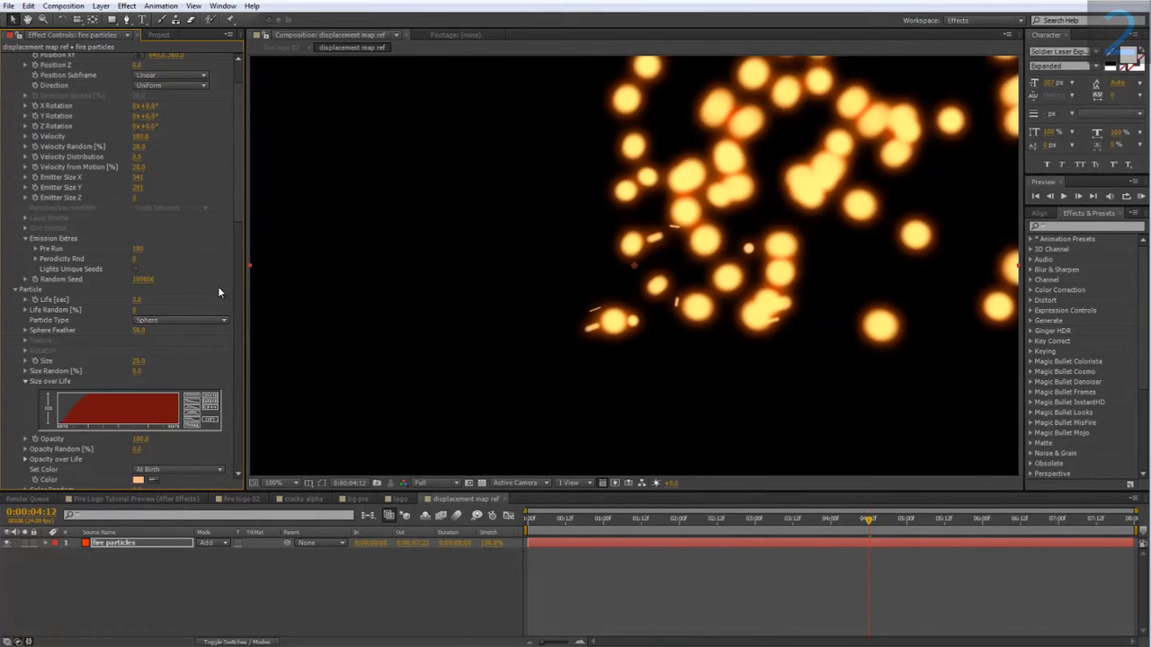
- Apply a black-to-white Tint effect to the fire particles layer and increase the Glow Radius
right_click(147, 544)
mouse_move(215, 261)
mouse_move(398, 260)
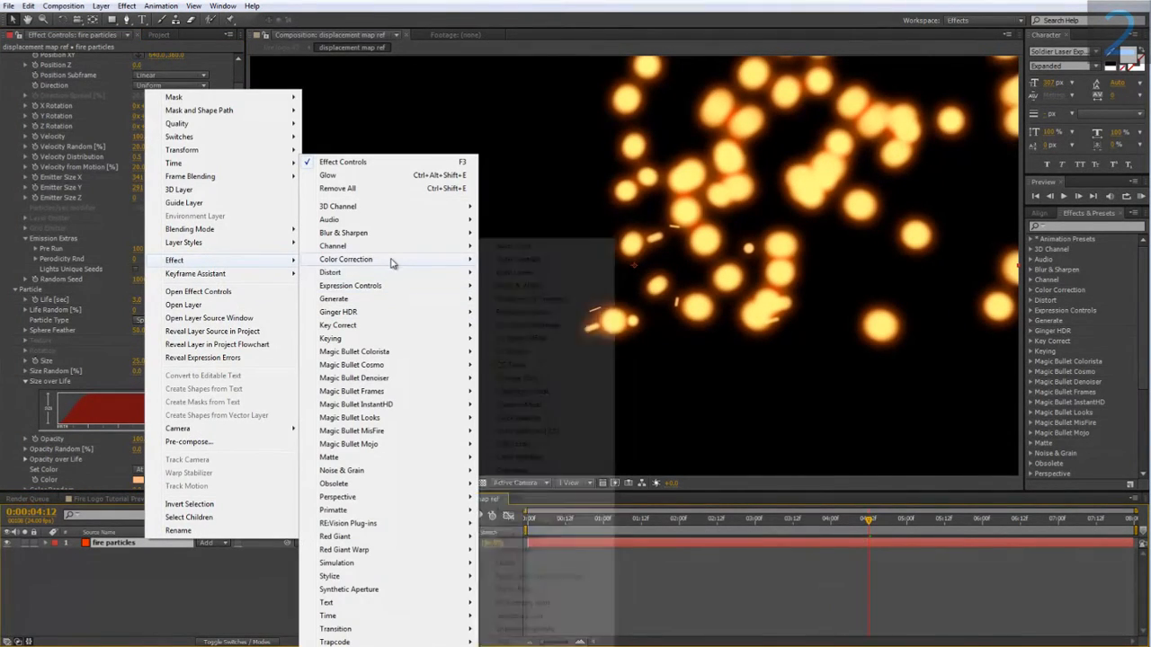
left_click(502, 642)
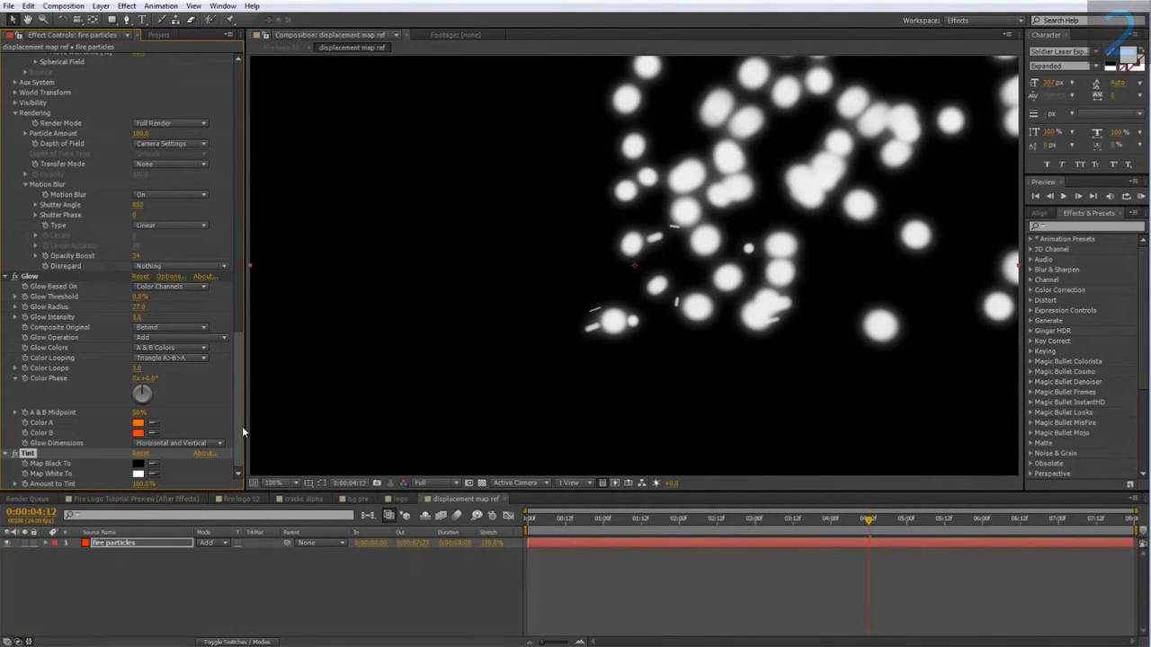
left_click_drag(137, 310, 155, 308)
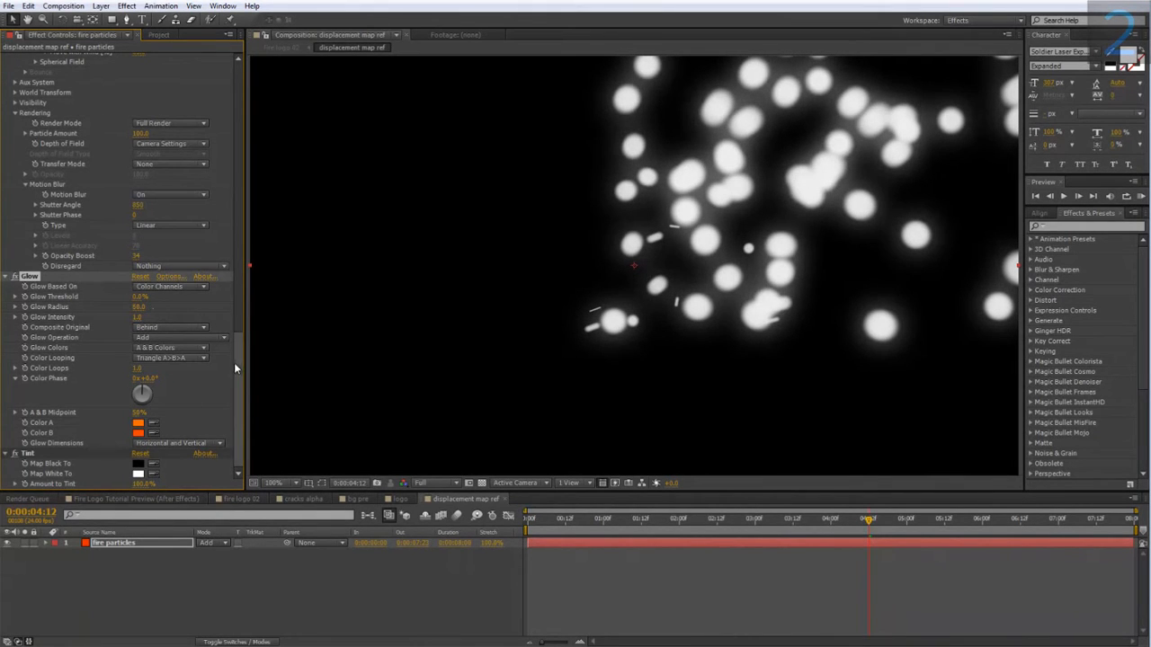
- Apply Turbulent Displace to the fire particles layer with Amount 100 and Size 25
mouse_move(236, 363)
left_mouse_down()
mouse_move(237, 289)
mouse_move(236, 382)
left_mouse_up()
right_click(134, 543)
mouse_move(200, 263)
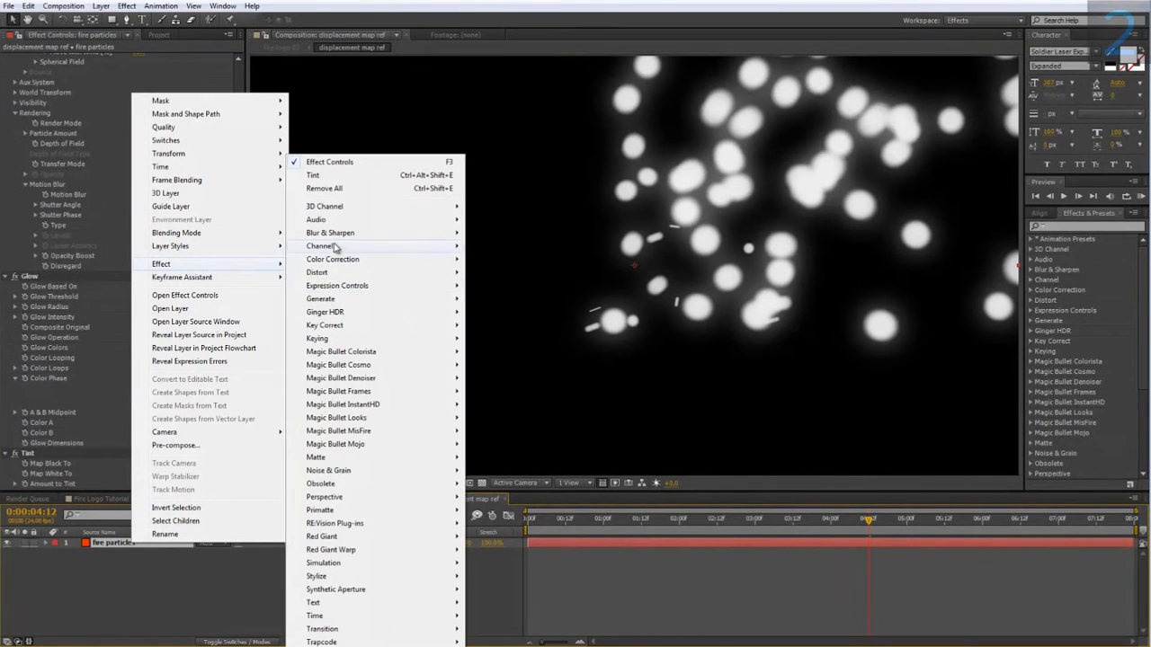
mouse_move(347, 344)
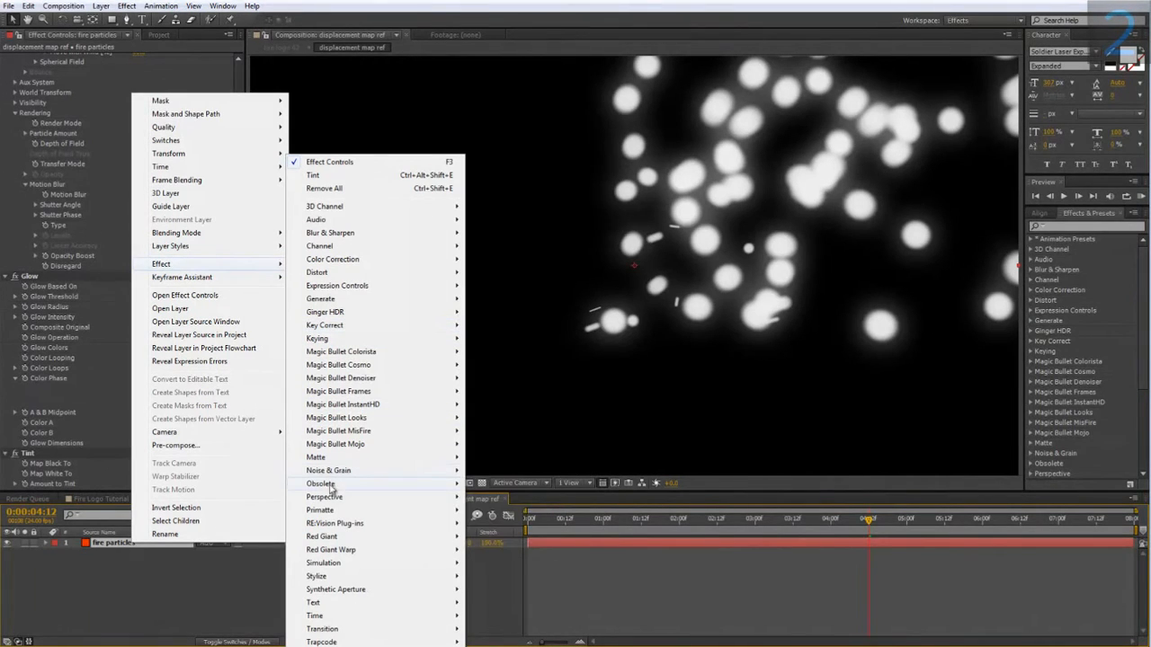
mouse_move(329, 275)
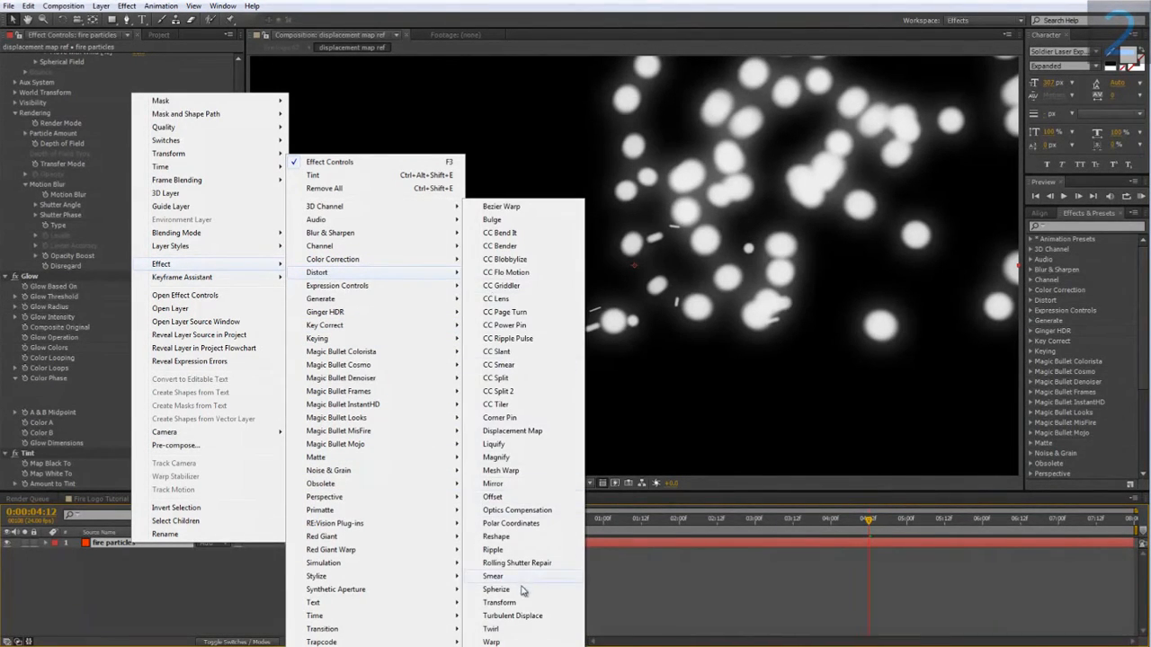
left_click(513, 617)
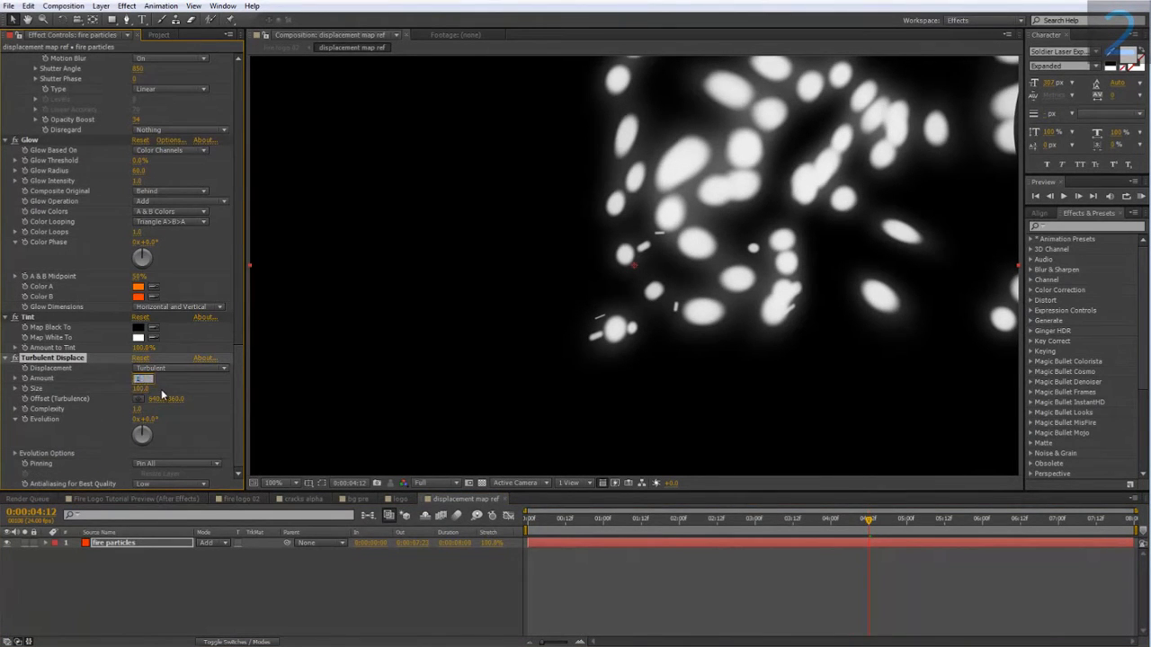
type("100")
key("Tab")
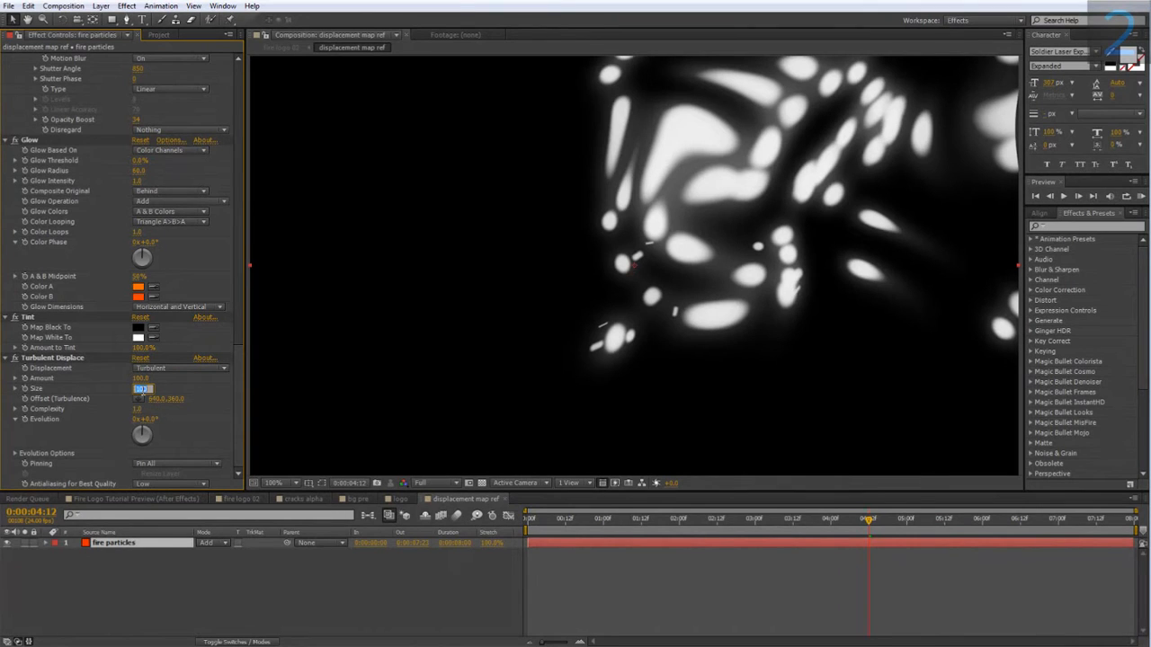
type("25")
key("Return")
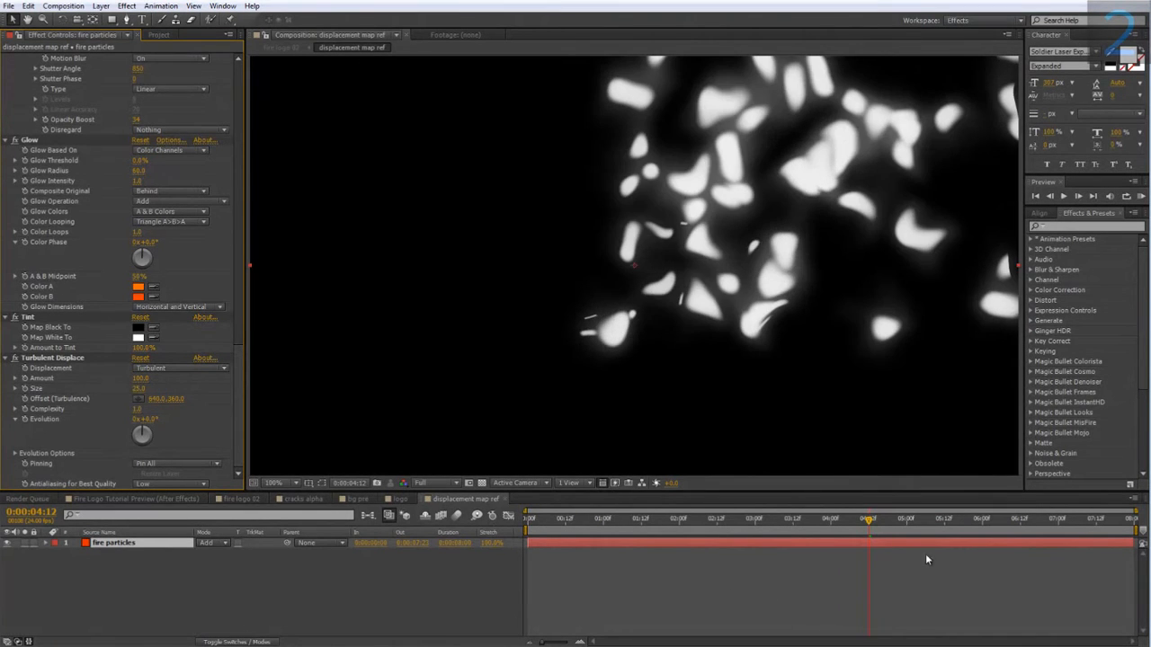
- Check the distorted particles at 0:00:06:04 and set Particular's Sphere Feather to 100
left_click_drag(868, 537, 993, 539)
scroll(81, 357, "up", 5)
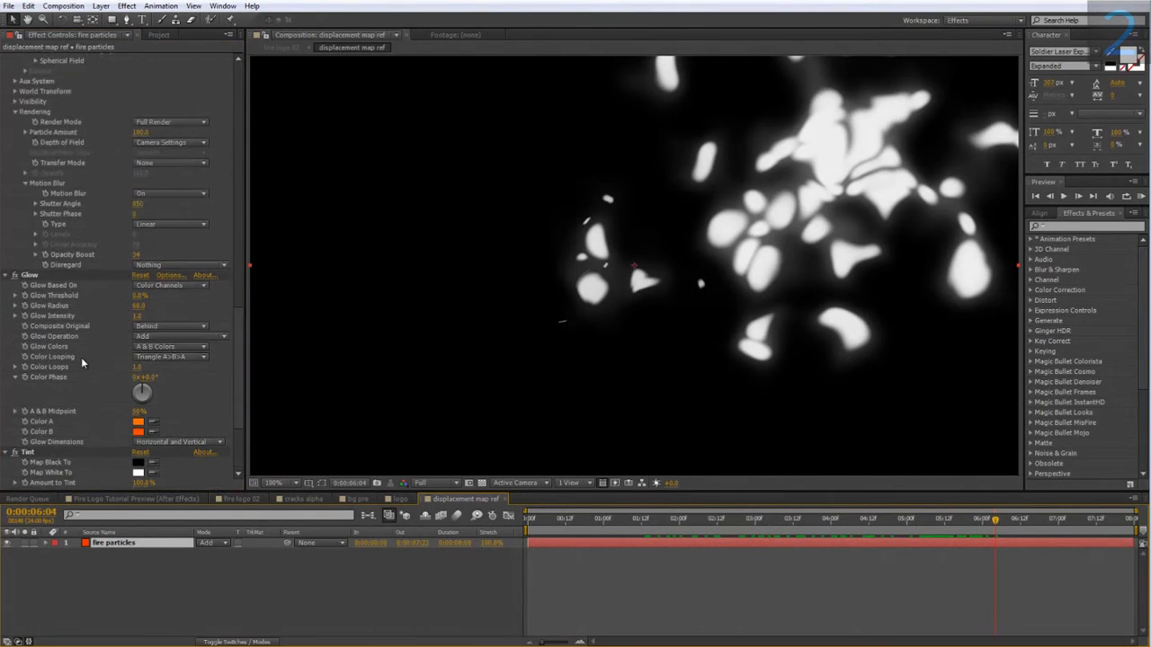
scroll(81, 357, "up", 10)
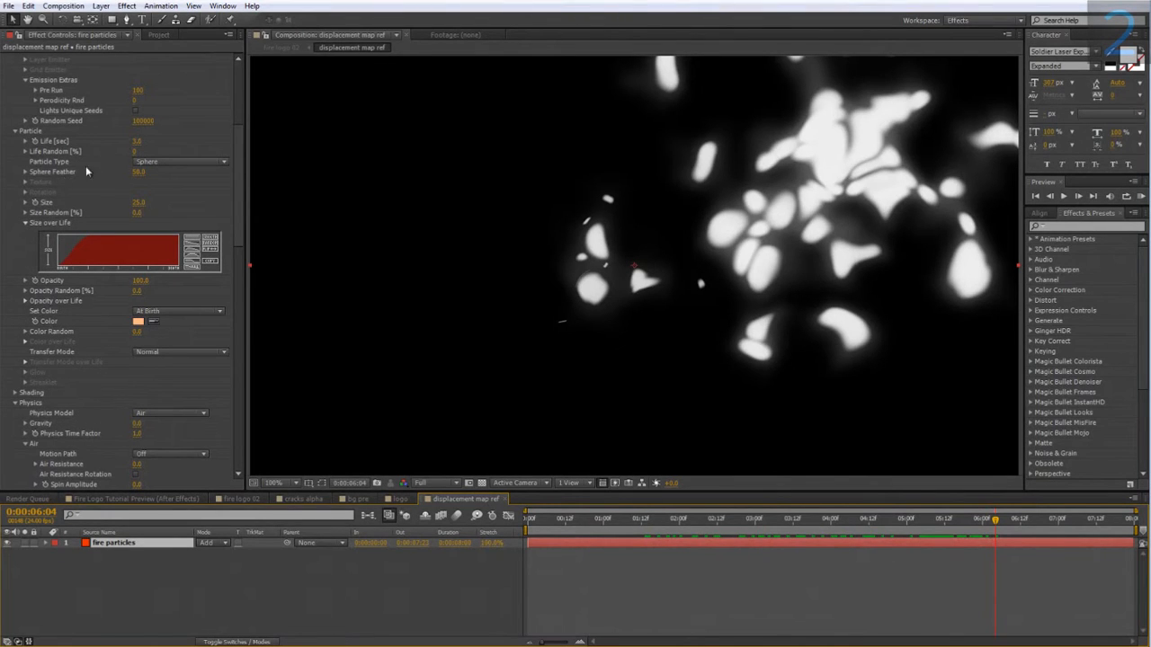
left_click_drag(139, 173, 239, 172)
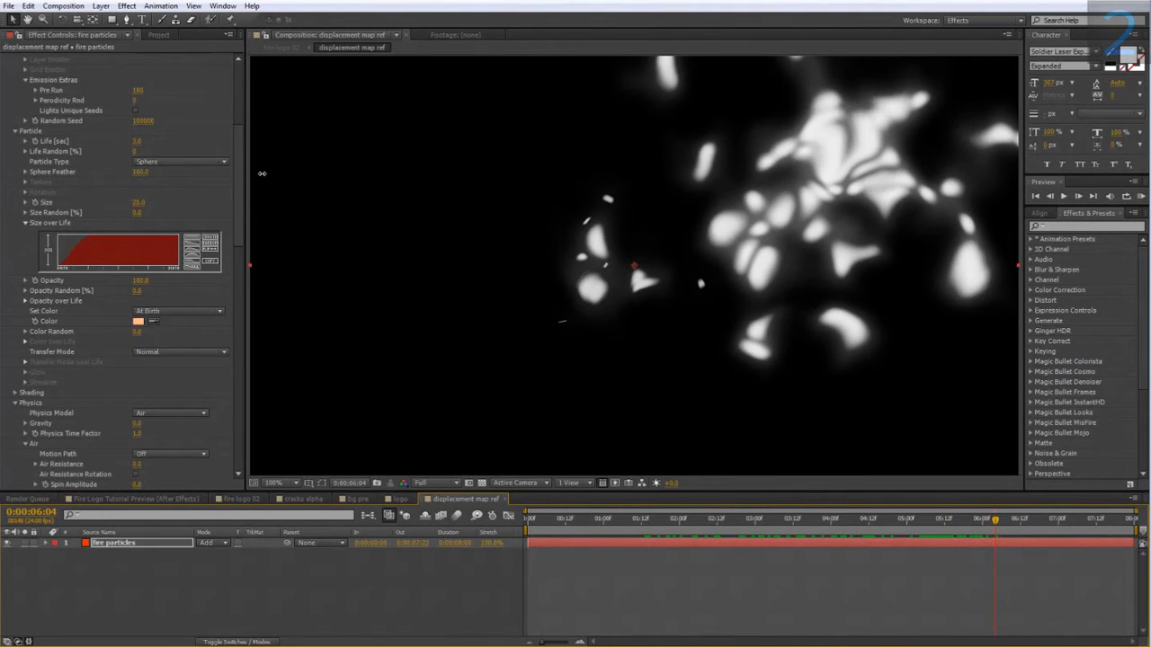
- Check the particles at 0:00:05:14 and change Particular's Random Seed under Emission Extras
left_click_drag(976, 520, 950, 560)
scroll(162, 311, "up", 5)
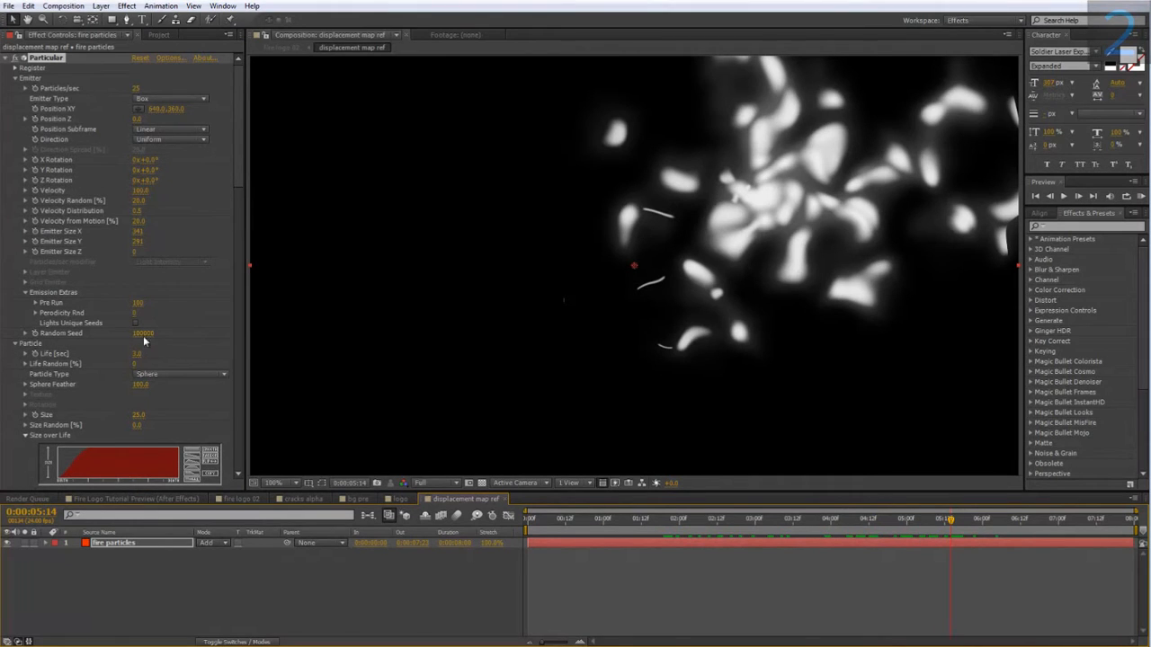
left_click_drag(146, 334, 153, 332)
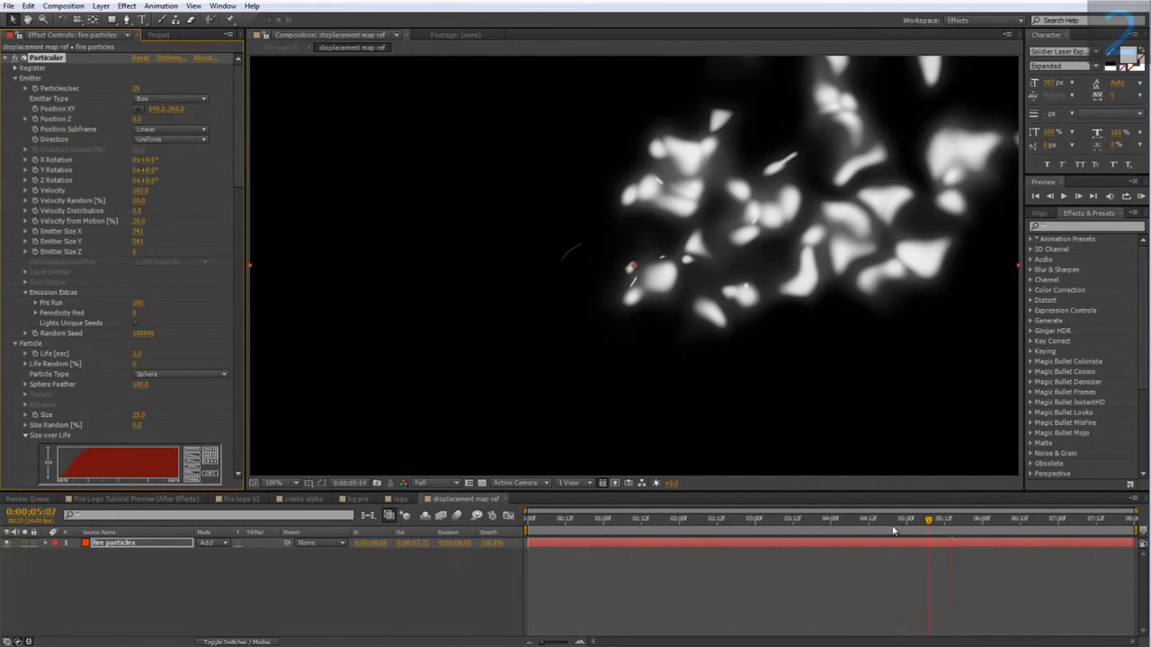
- In the fire logo 02 composition, hide the displacement map ref layer and add an adjustment layer above all layers
left_click_drag(925, 520, 745, 520)
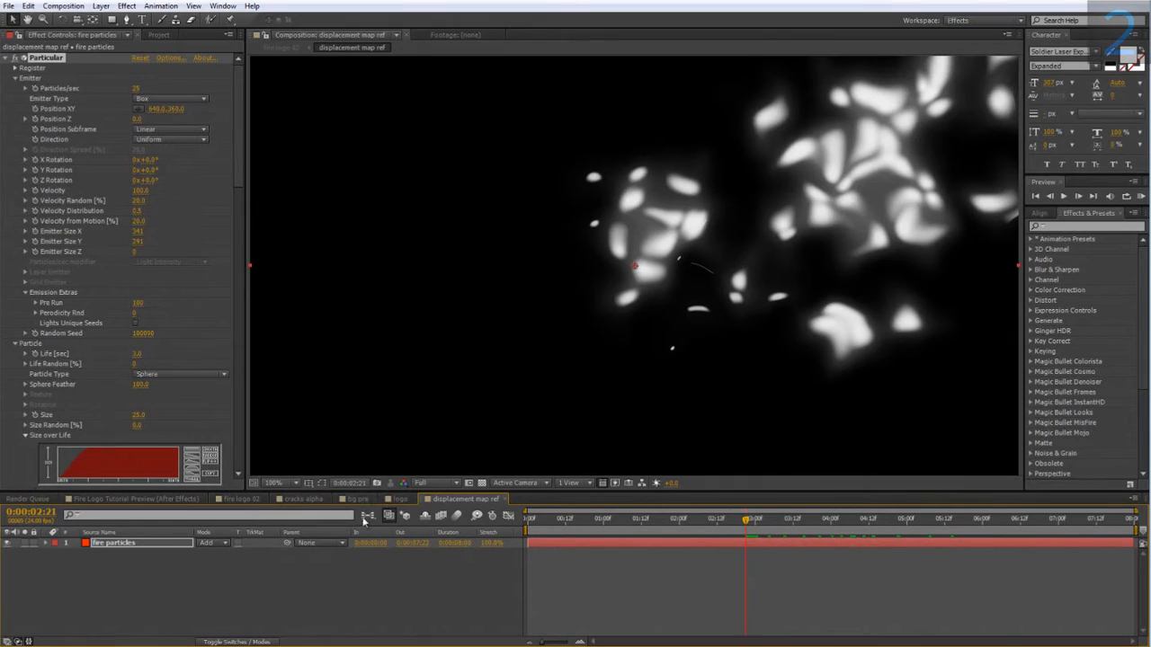
left_click(239, 498)
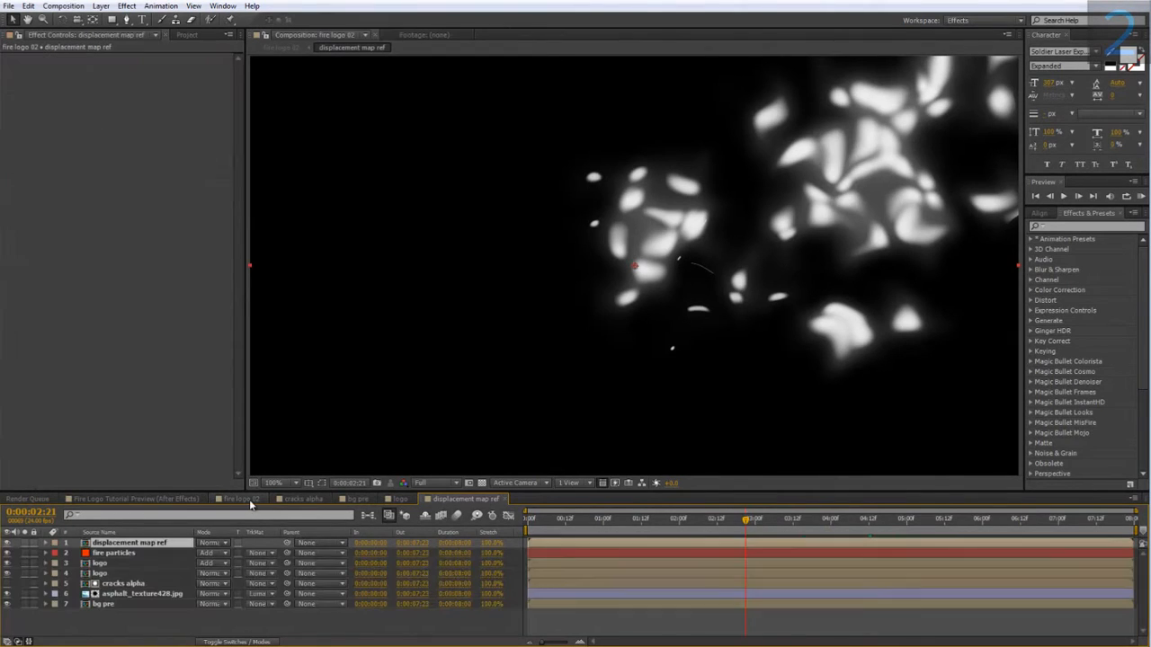
left_click_drag(457, 348, 529, 305)
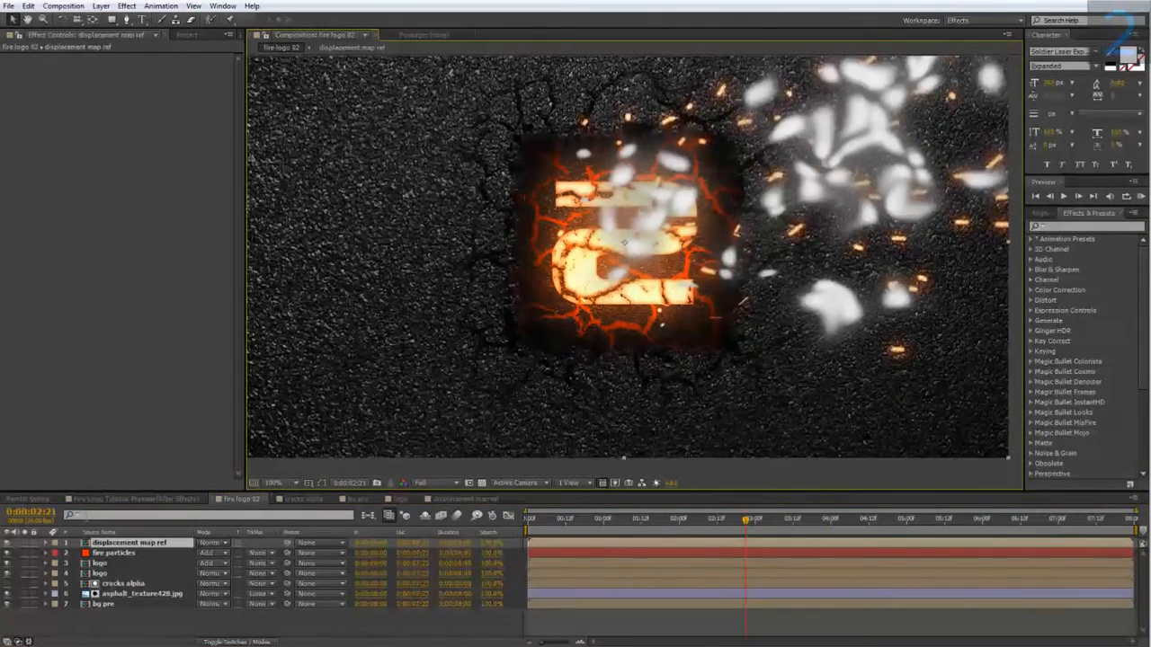
right_click(126, 618)
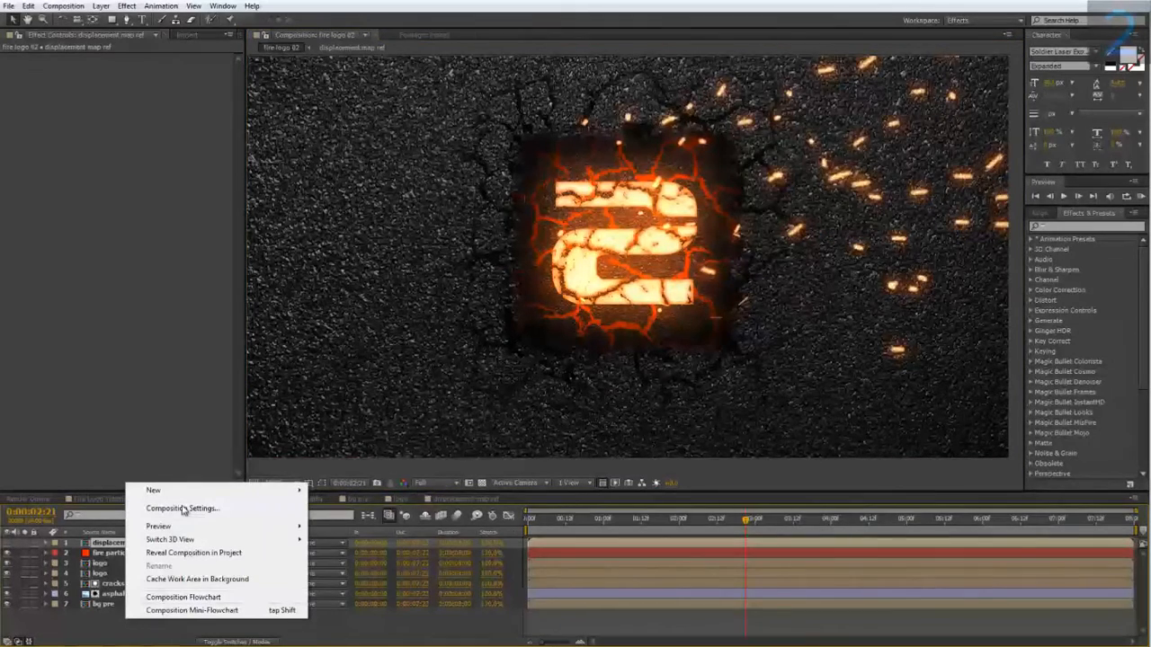
mouse_move(182, 499)
left_click(356, 588)
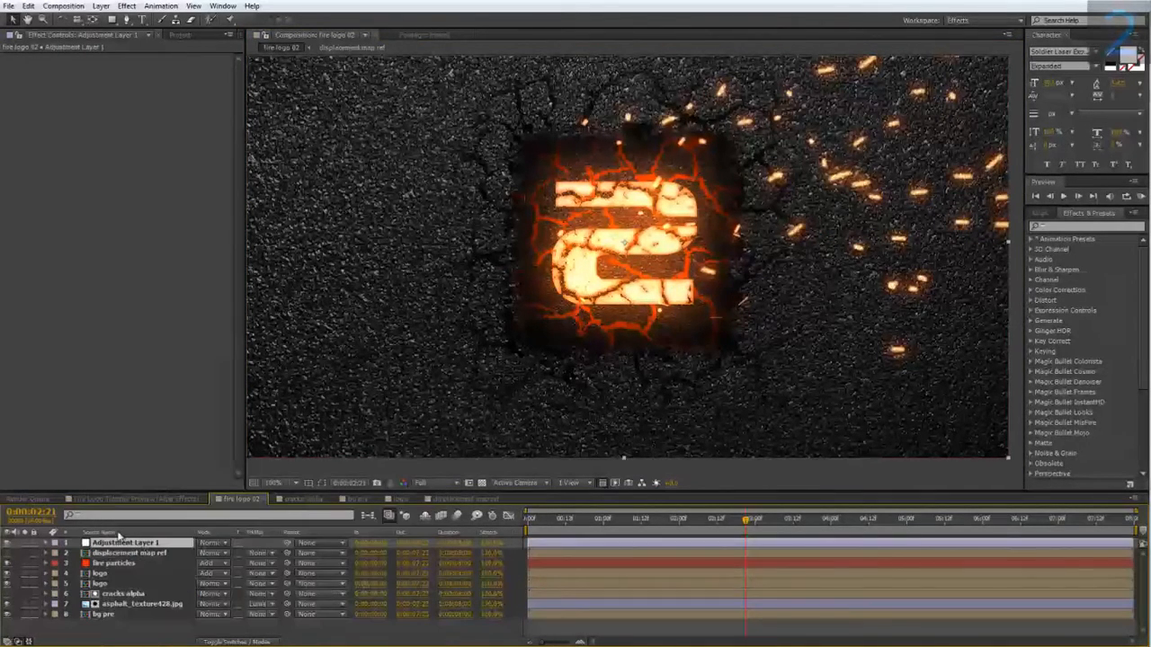
- Apply a Displacement Map effect to the adjustment layer, using displacement map ref as the Displacement Map Layer
right_click(117, 549)
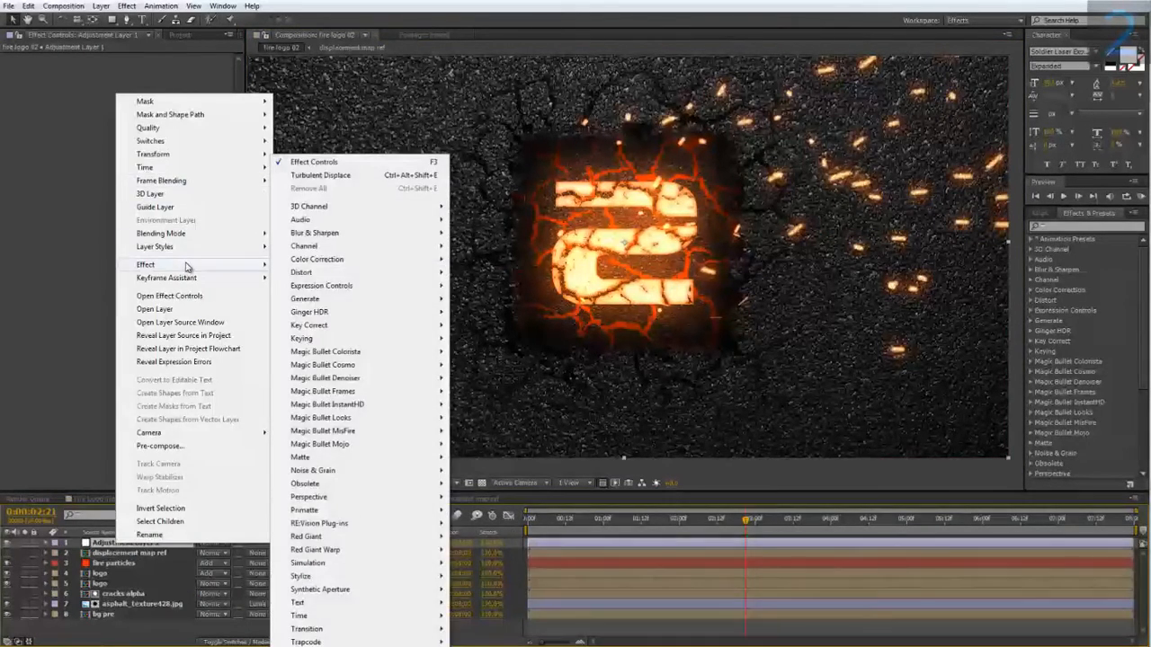
mouse_move(327, 273)
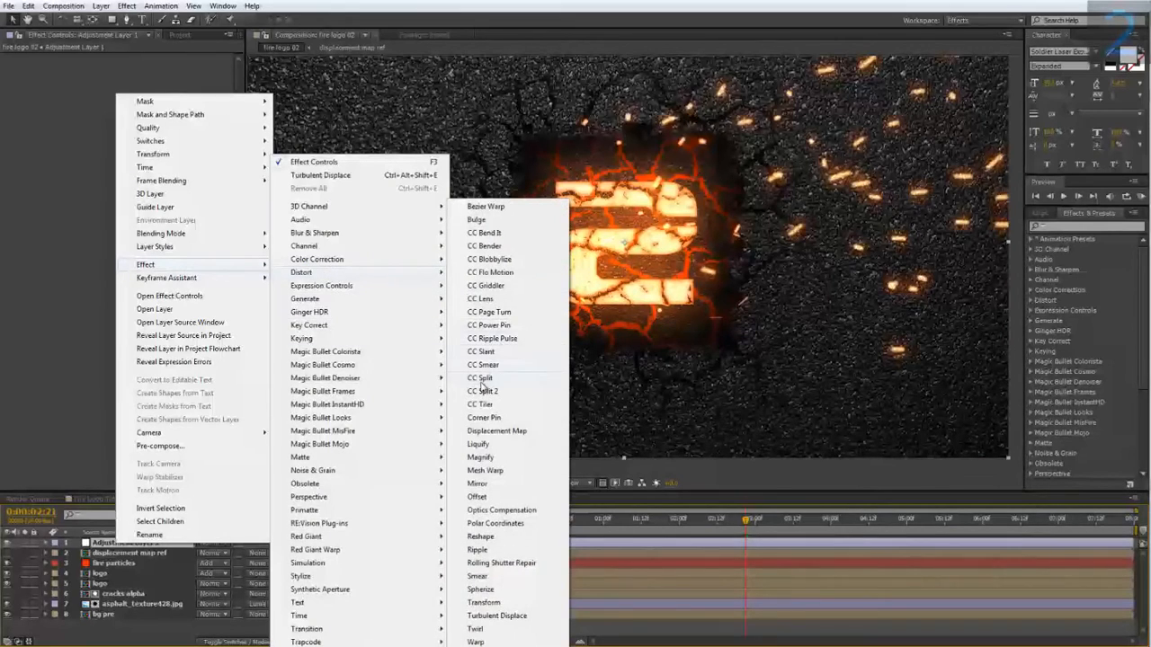
left_click(506, 432)
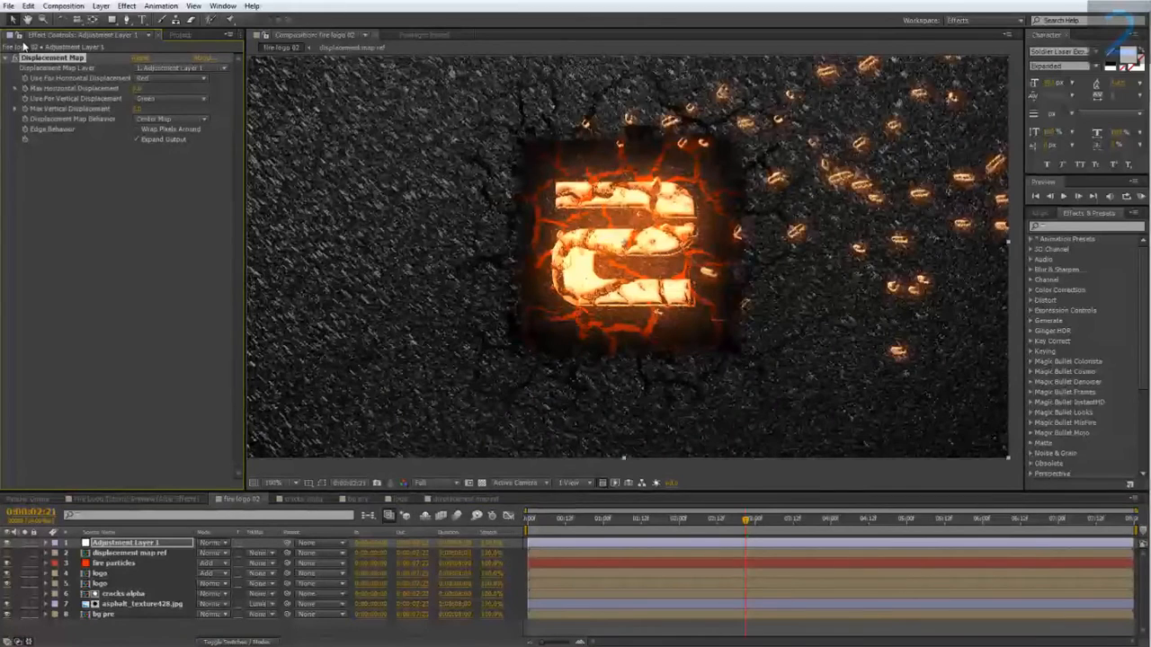
left_click(171, 69)
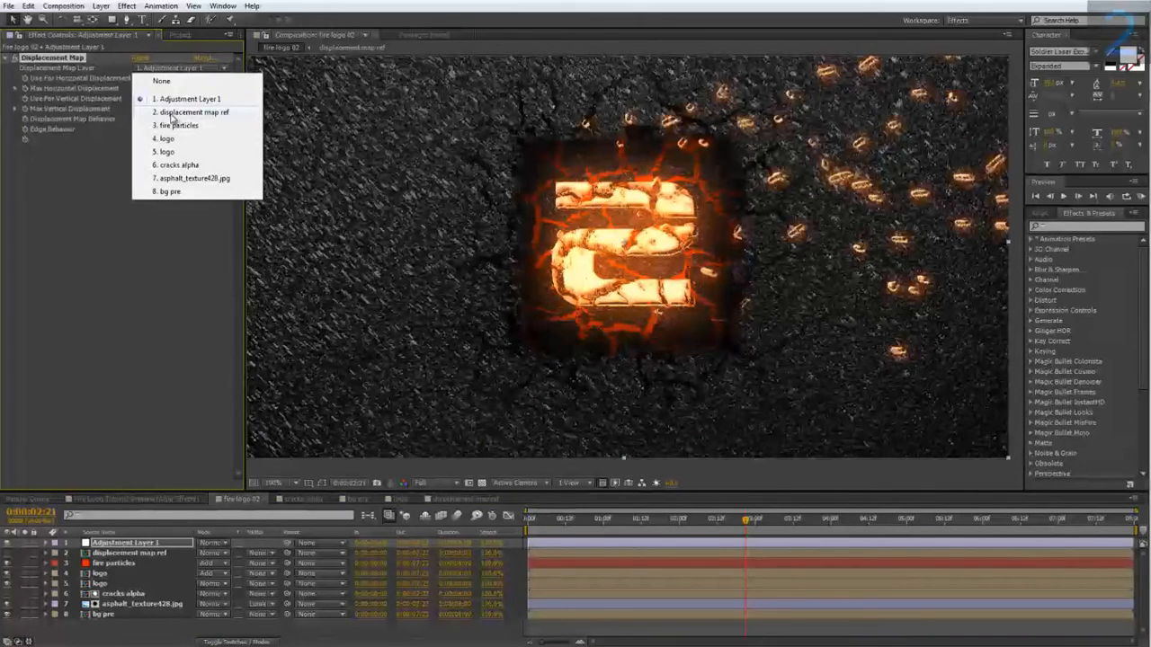
left_click(166, 114)
- Try Max Horizontal and Max Vertical Displacement values of 25 and check the distortion at 0:00:04:01
left_click_drag(765, 513, 828, 529)
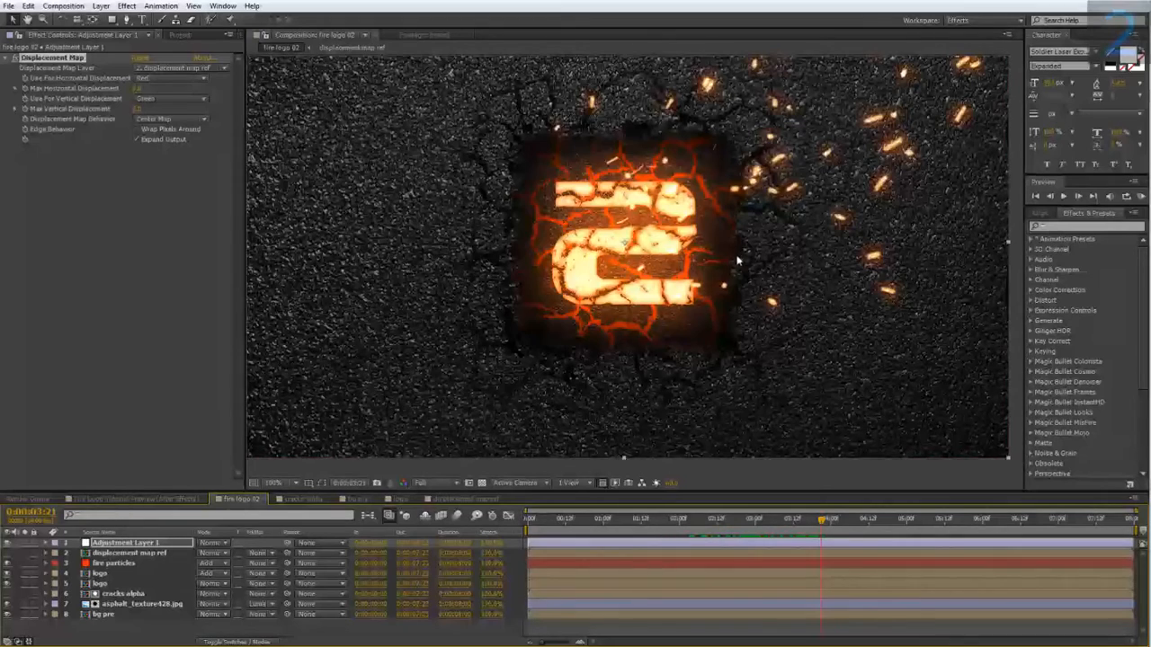
left_click_drag(738, 260, 640, 304)
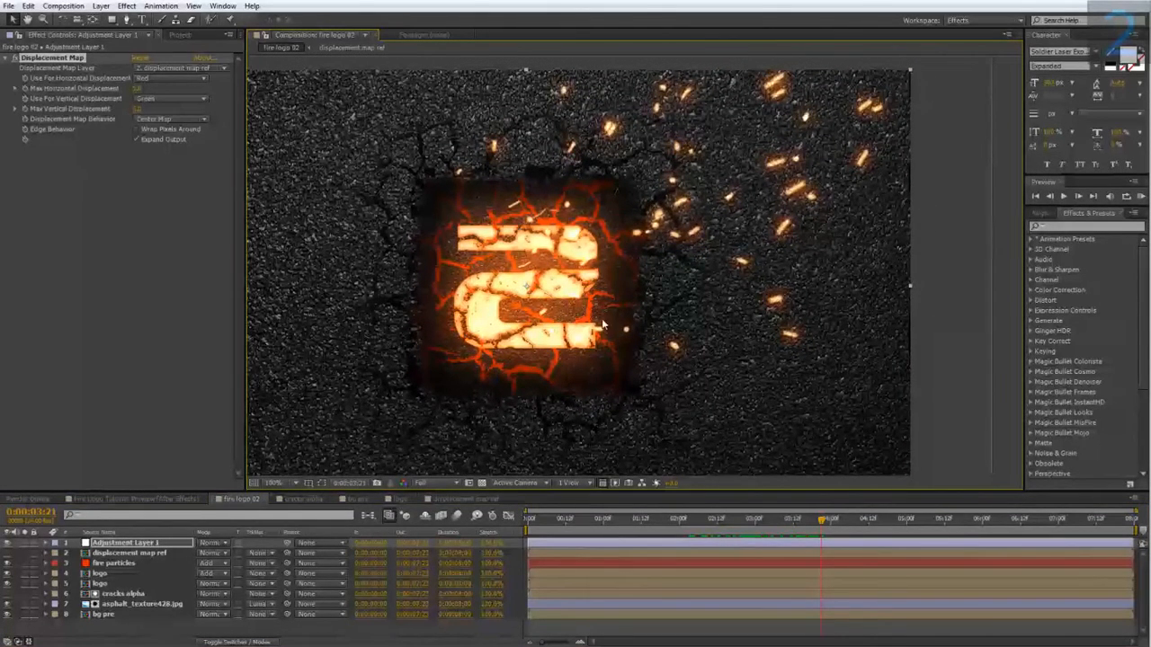
mouse_move(744, 536)
left_mouse_down()
mouse_move(723, 536)
mouse_move(758, 536)
left_mouse_up()
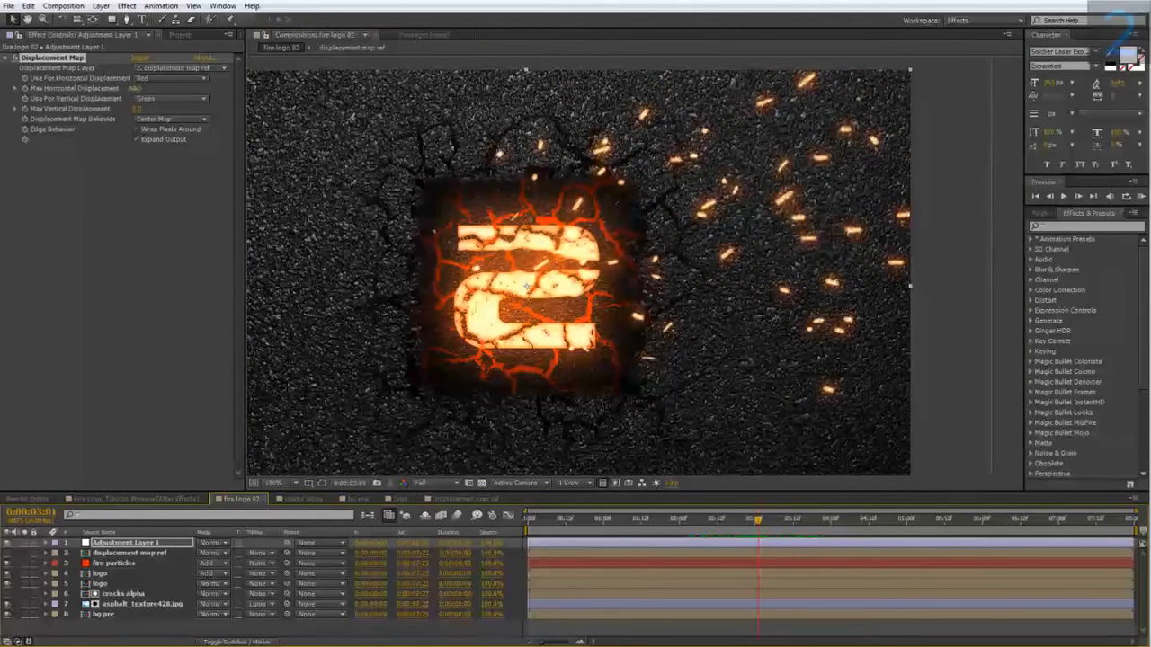
left_click(135, 88)
type("15")
key("Return")
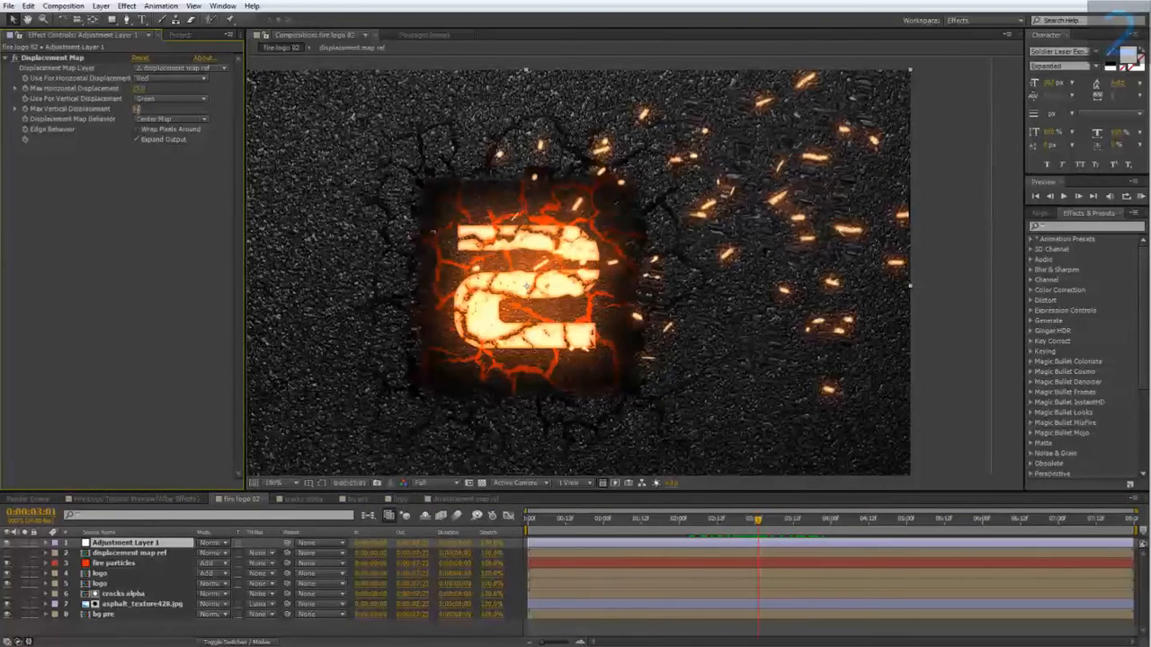
left_click(136, 109)
type("25")
key("Return")
left_click_drag(721, 519, 835, 542)
- Set the Displacement Map's Max Horizontal and Max Vertical Displacement to 10
left_click(140, 88)
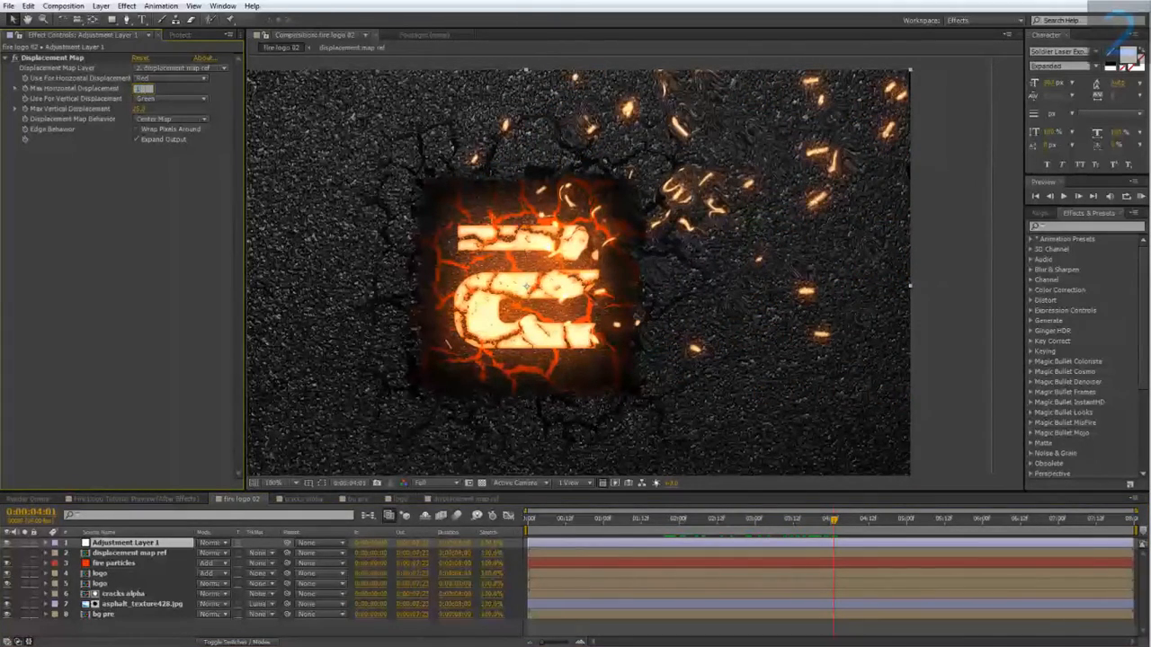
type("10")
left_click(121, 154)
left_click(139, 109)
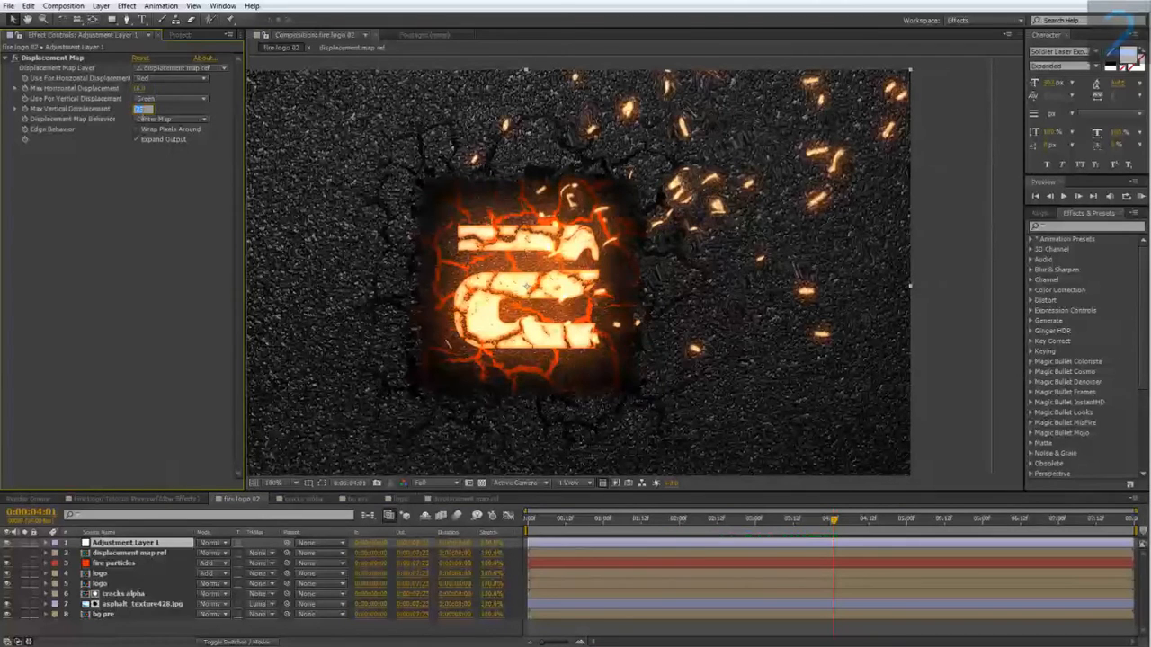
type("10")
left_click(127, 219)
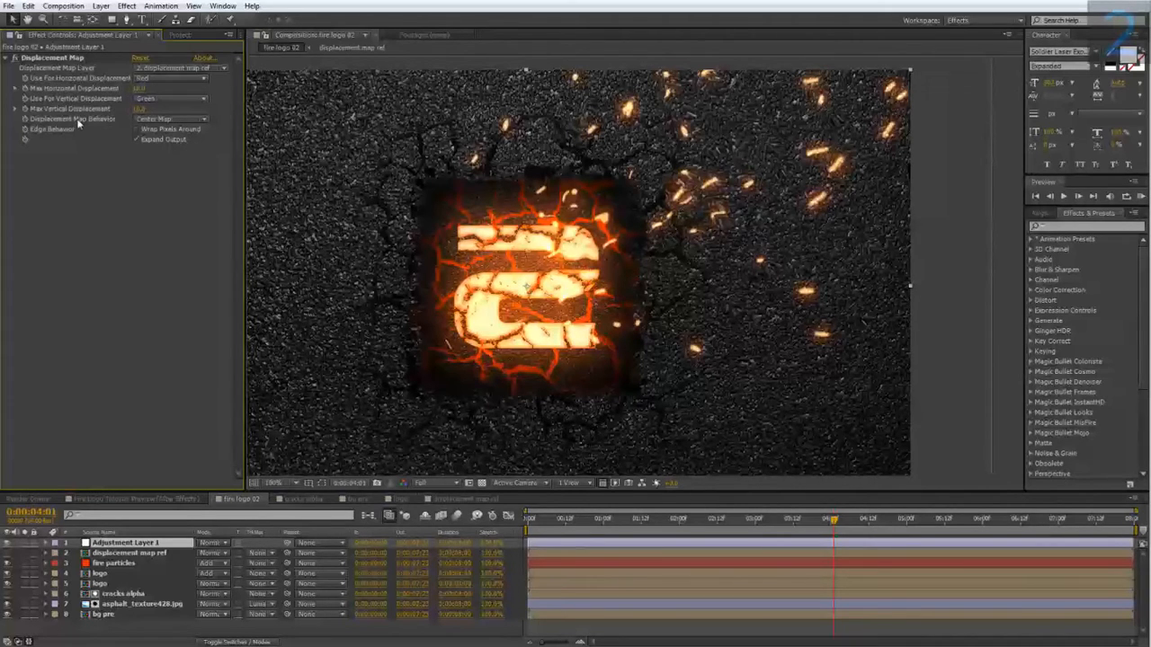
- Use Luminance for both horizontal and vertical displacement and check the distortion at 0:00:03:11
left_click(166, 79)
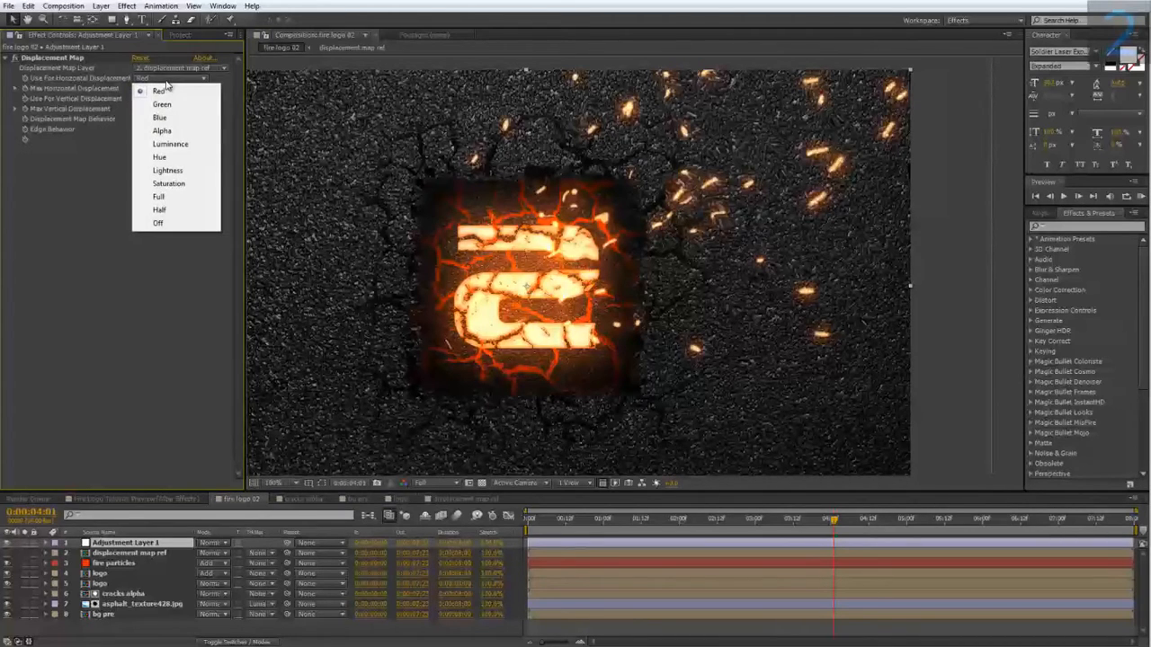
left_click(180, 144)
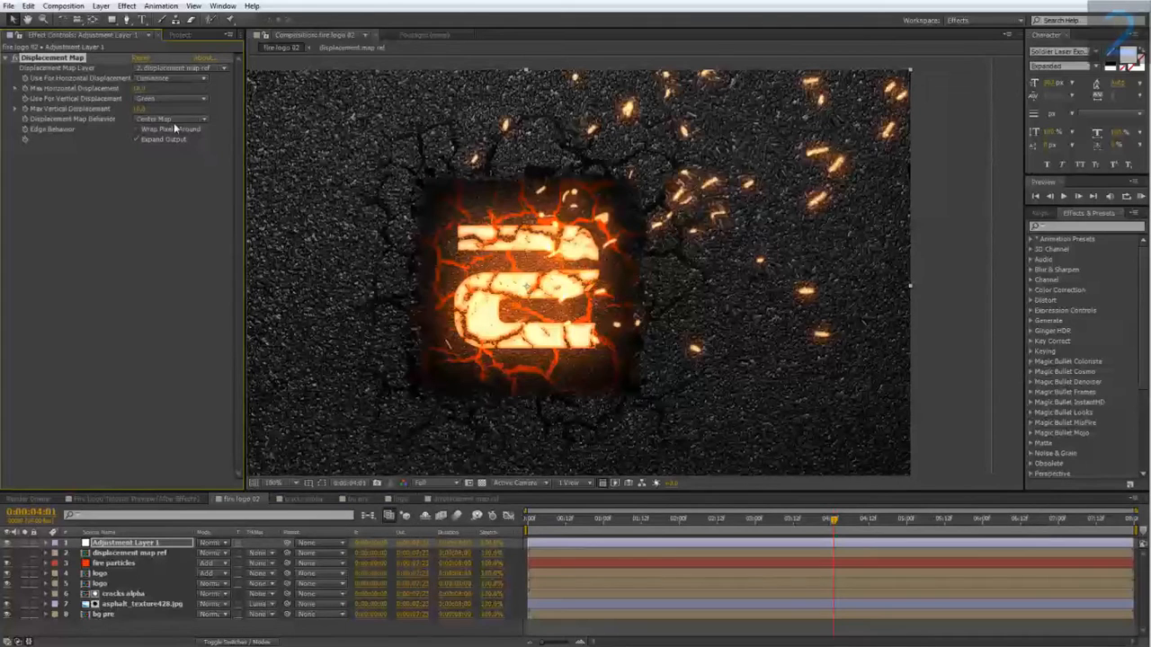
left_click(168, 100)
left_click(175, 163)
left_click_drag(833, 519, 789, 535)
left_click_drag(552, 409, 586, 414)
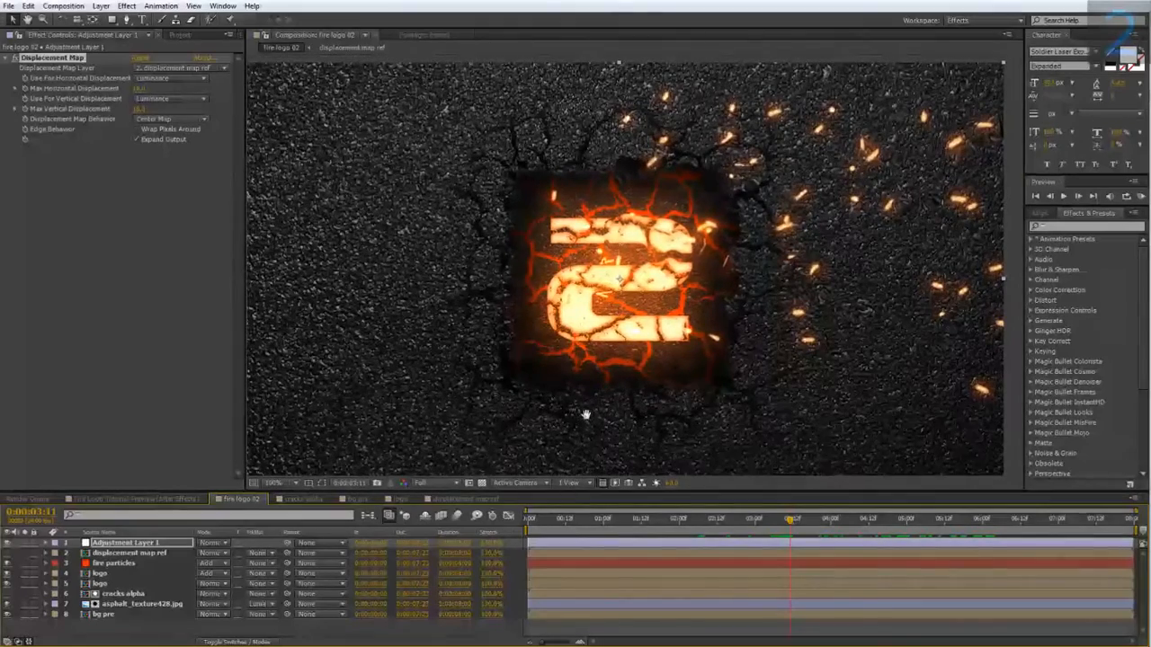
- Place the smoke.mp4 footage above the adjustment layer in the fire logo 02 composition
left_click(150, 498)
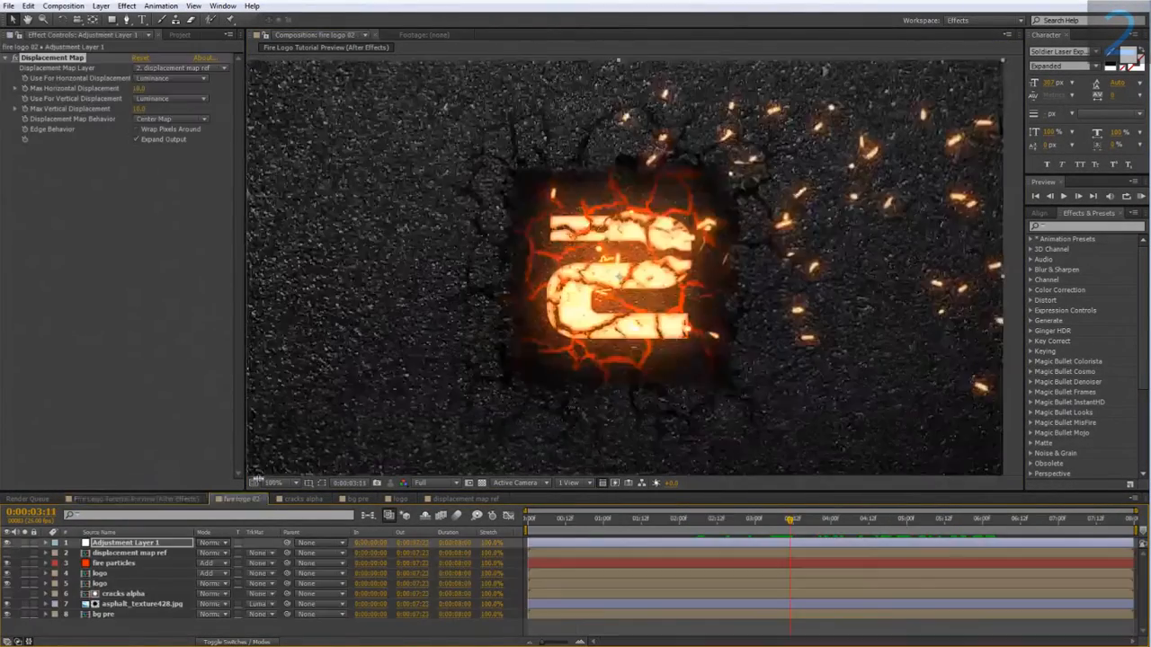
left_click(256, 499)
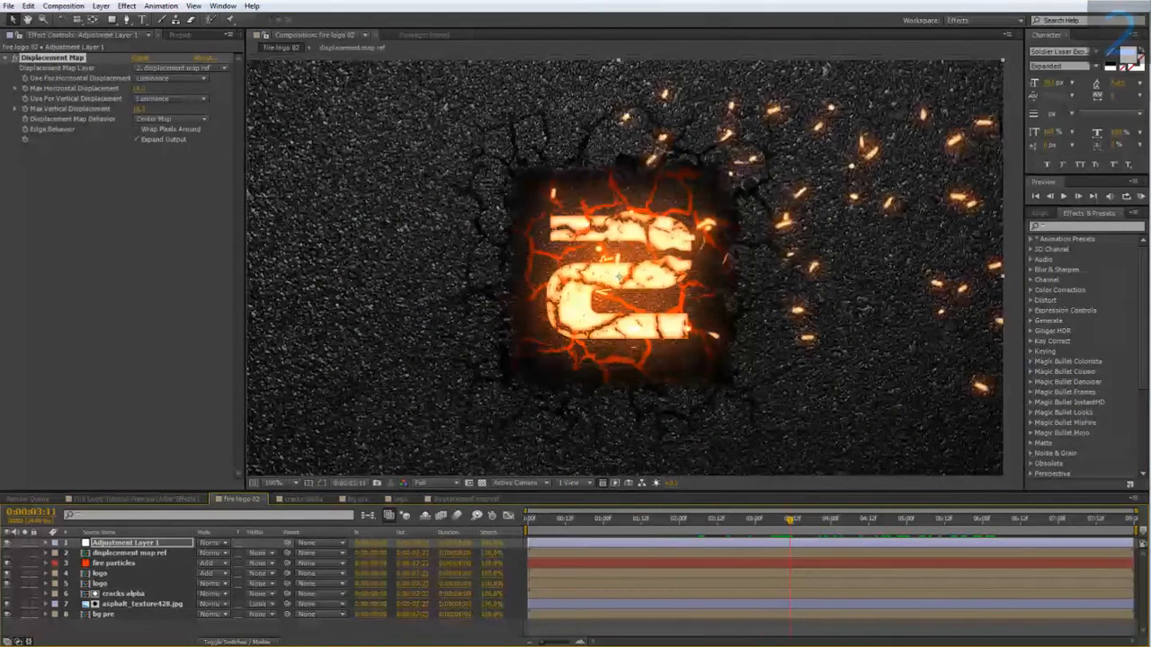
left_click(177, 35)
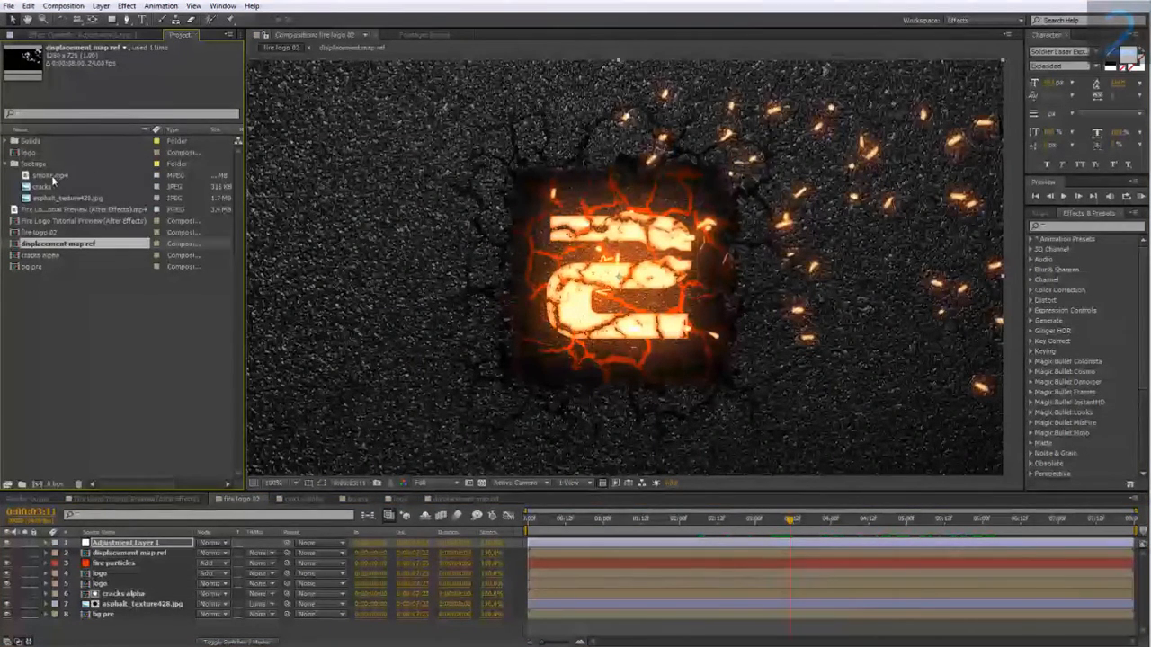
left_click_drag(45, 176, 133, 539)
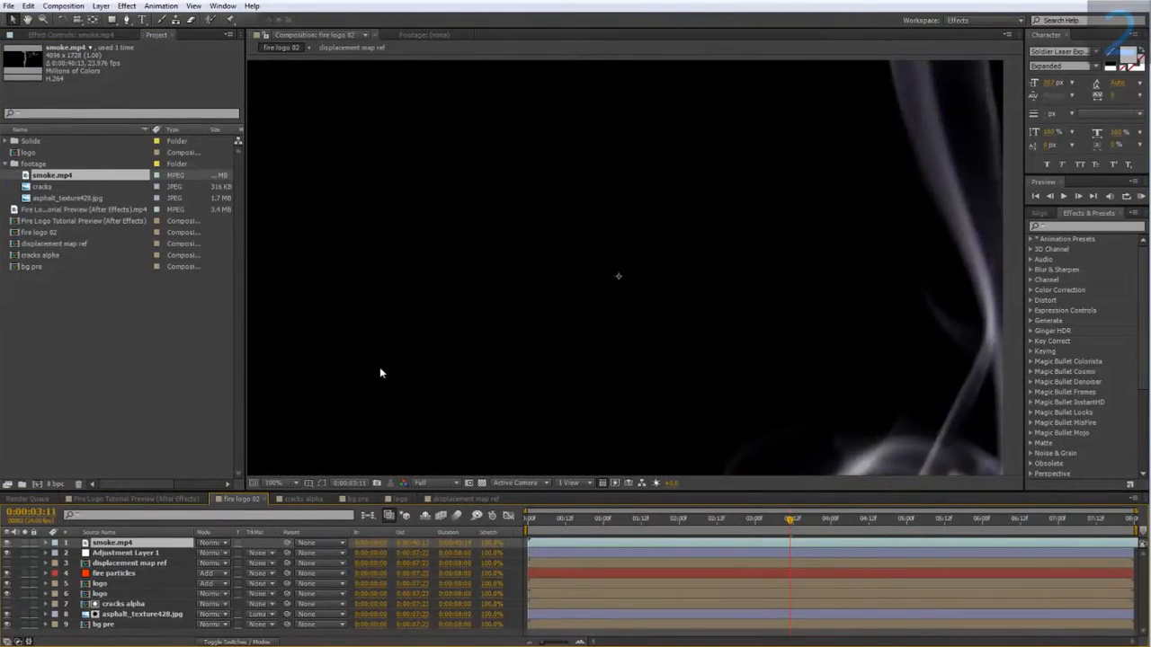
- Scale the smoke.mp4 layer down to 42%
scroll(380, 366, "down", 1)
left_click_drag(381, 366, 348, 361)
left_click(349, 366)
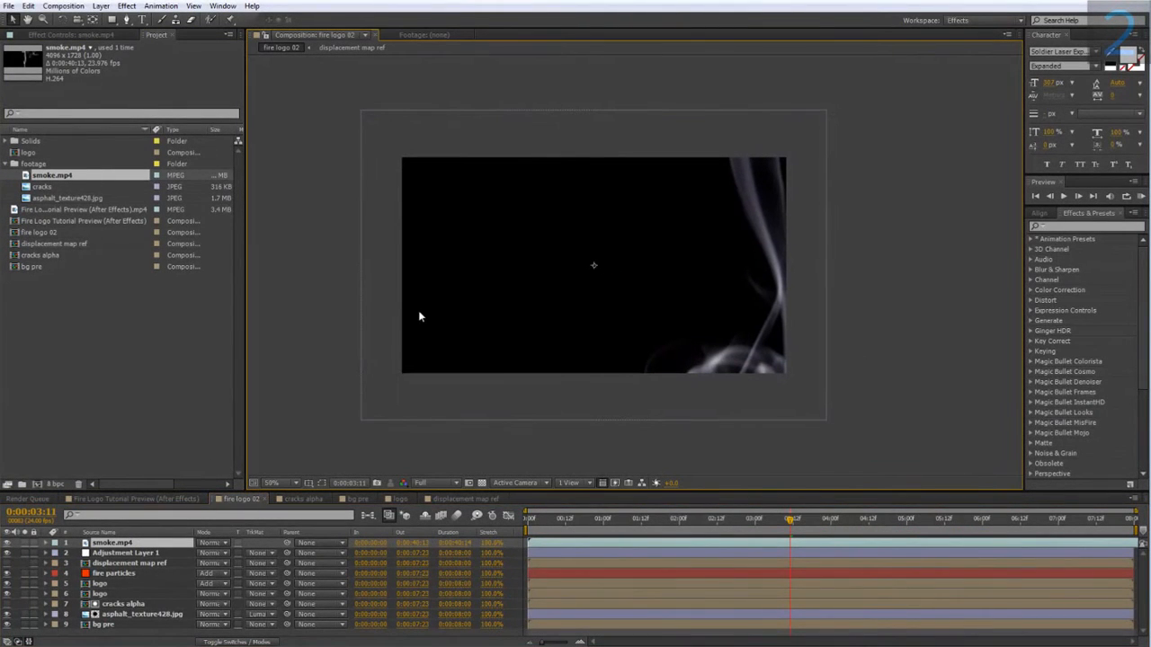
key("comma")
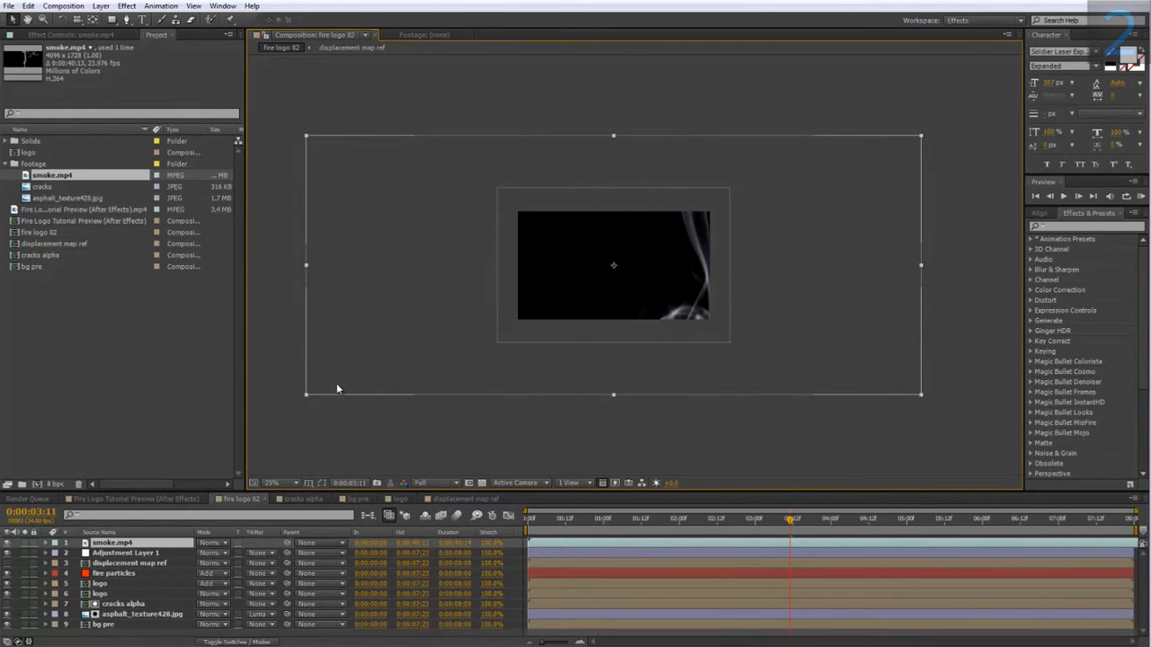
key("s")
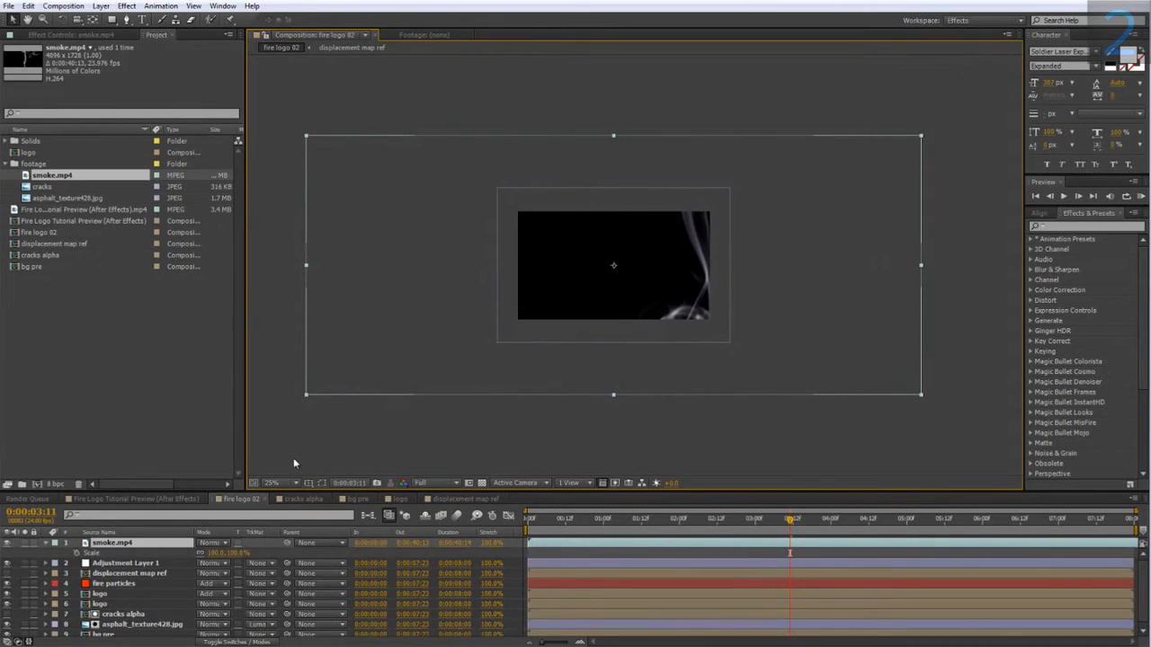
left_click_drag(241, 550, 201, 552)
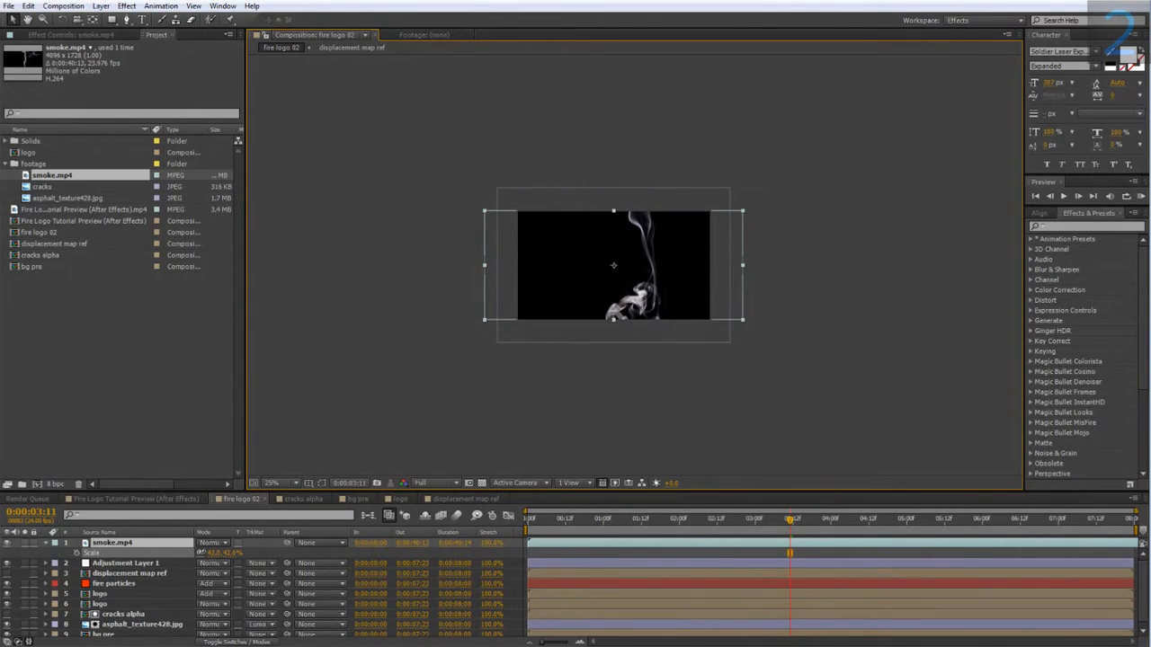
- Open the smoke.mp4 layer on its own and examine the smoke motion up to 0:00:04:23
double_click(157, 542)
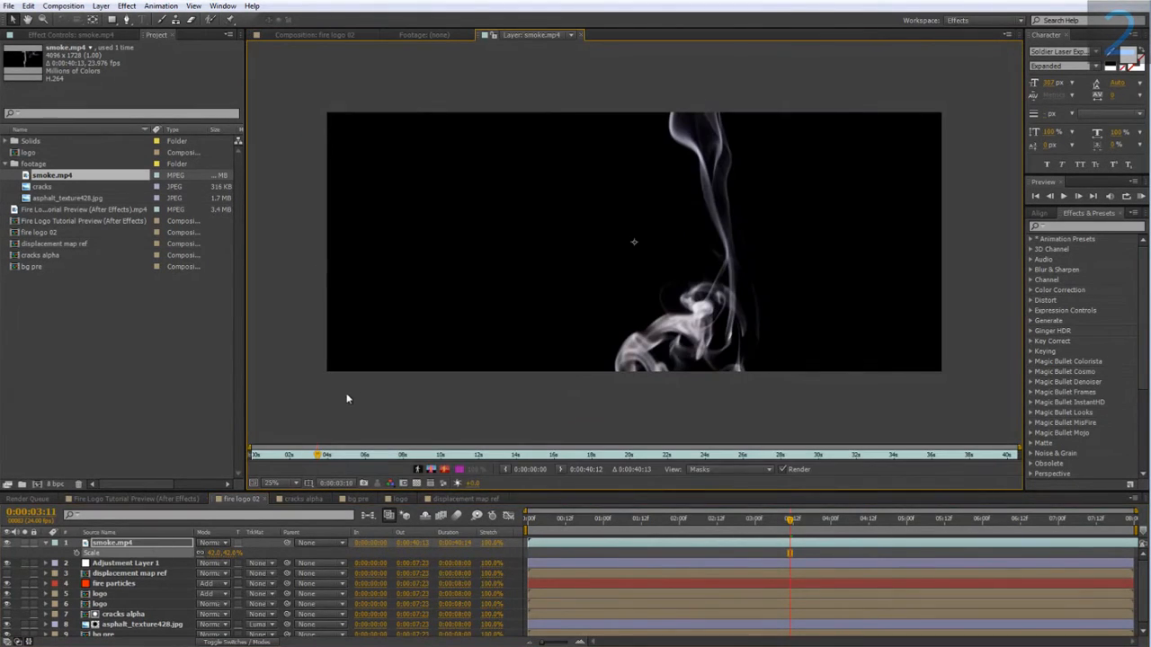
left_click_drag(317, 455, 345, 478)
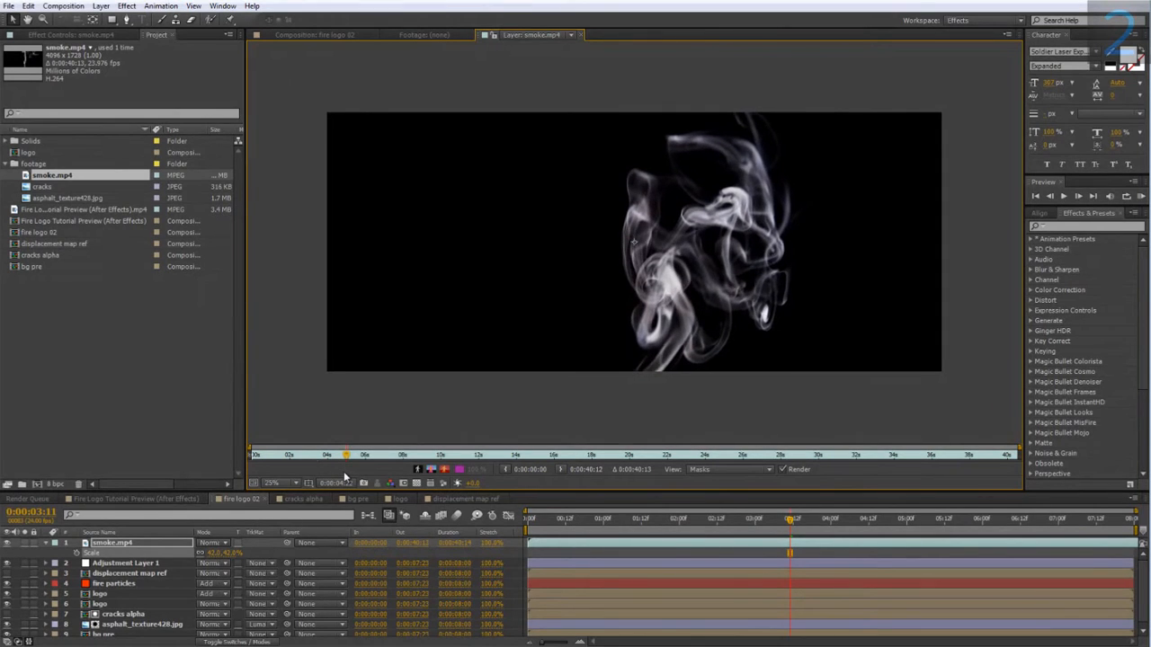
left_click_drag(344, 473, 344, 474)
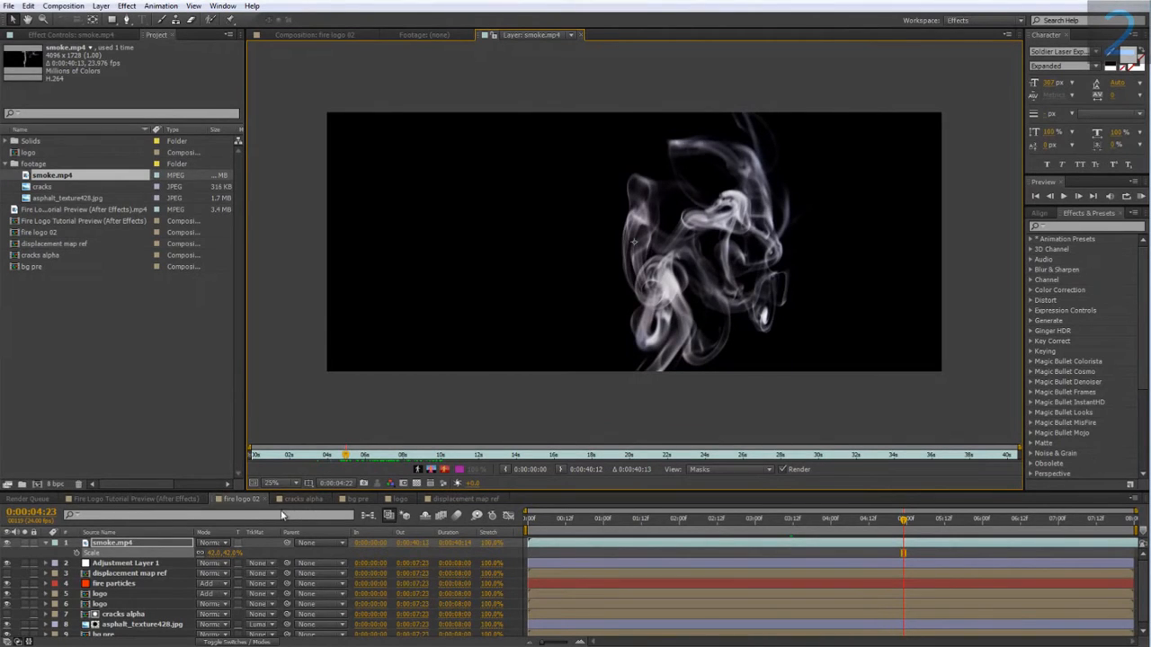
- Back in the fire logo 02 composition, rotate smoke.mp4 to 71° and position the smoke over the sparks beside the logo
key("s")
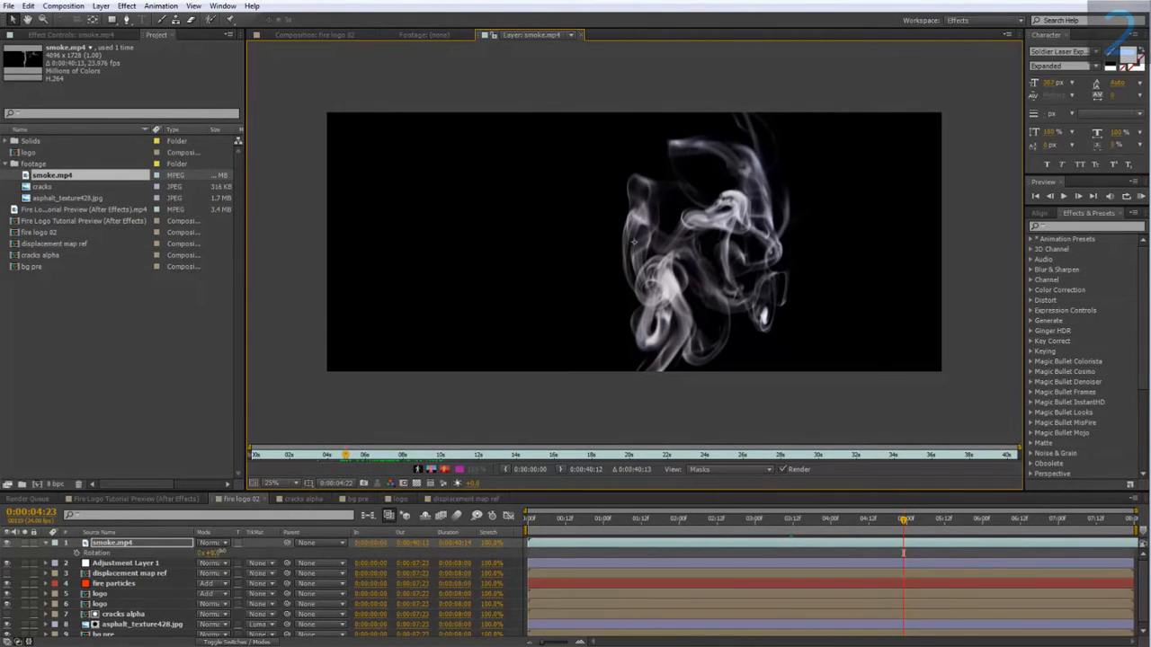
key("r")
left_click(330, 34)
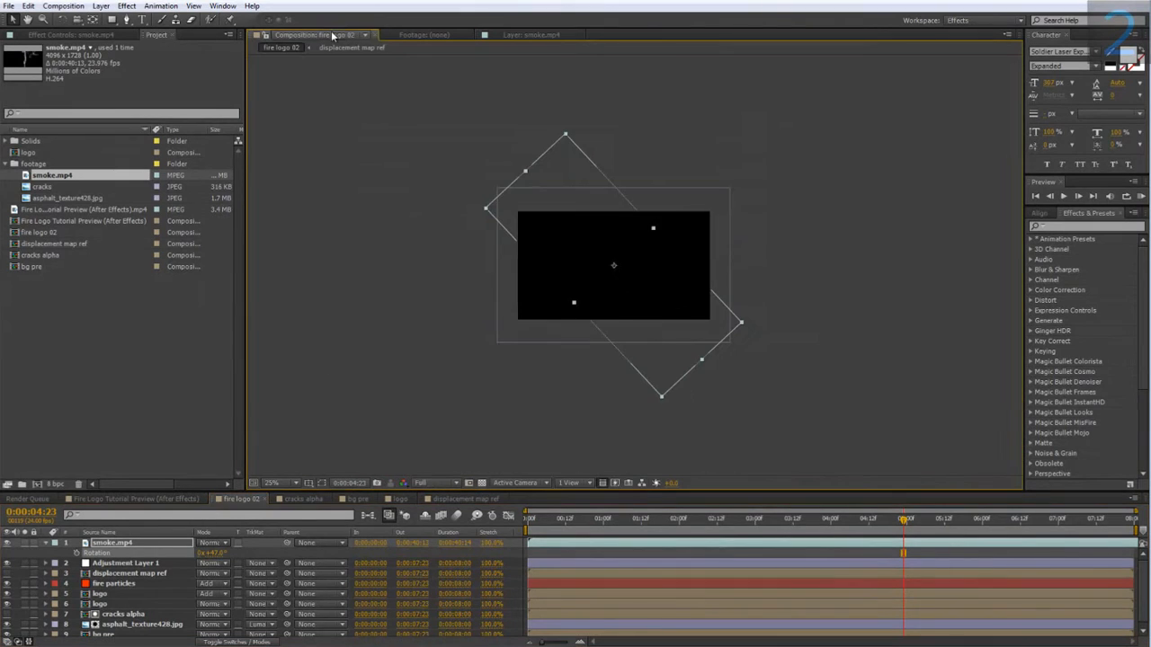
scroll(589, 200, "up", 2)
left_click_drag(545, 203, 468, 177)
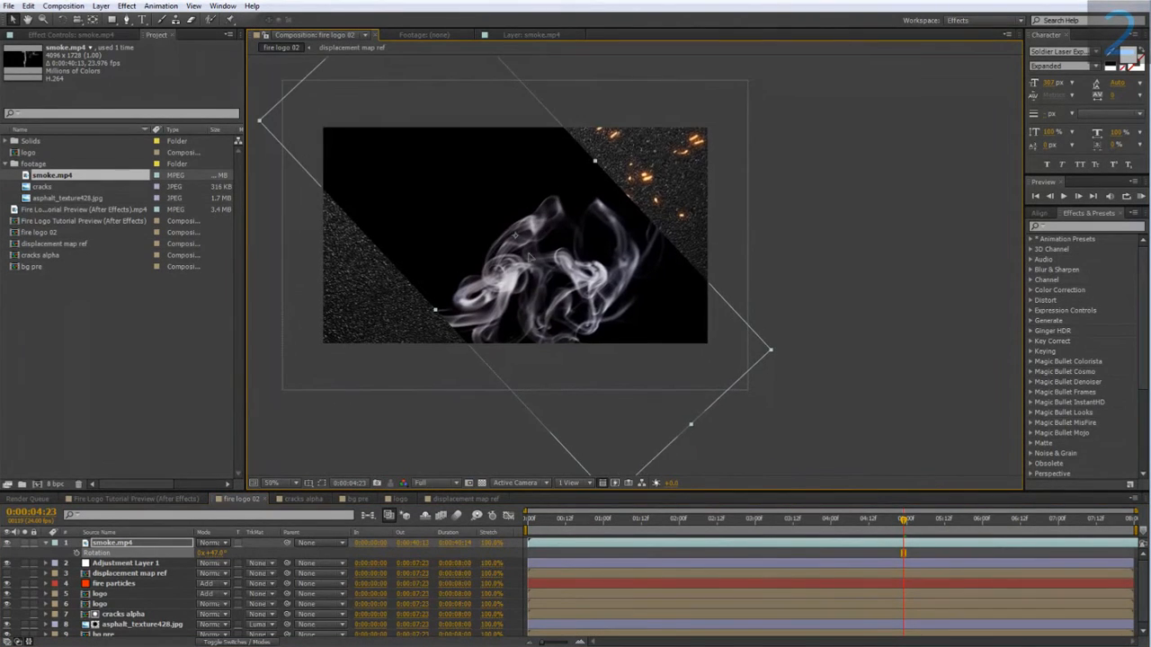
left_click_drag(518, 252, 604, 162)
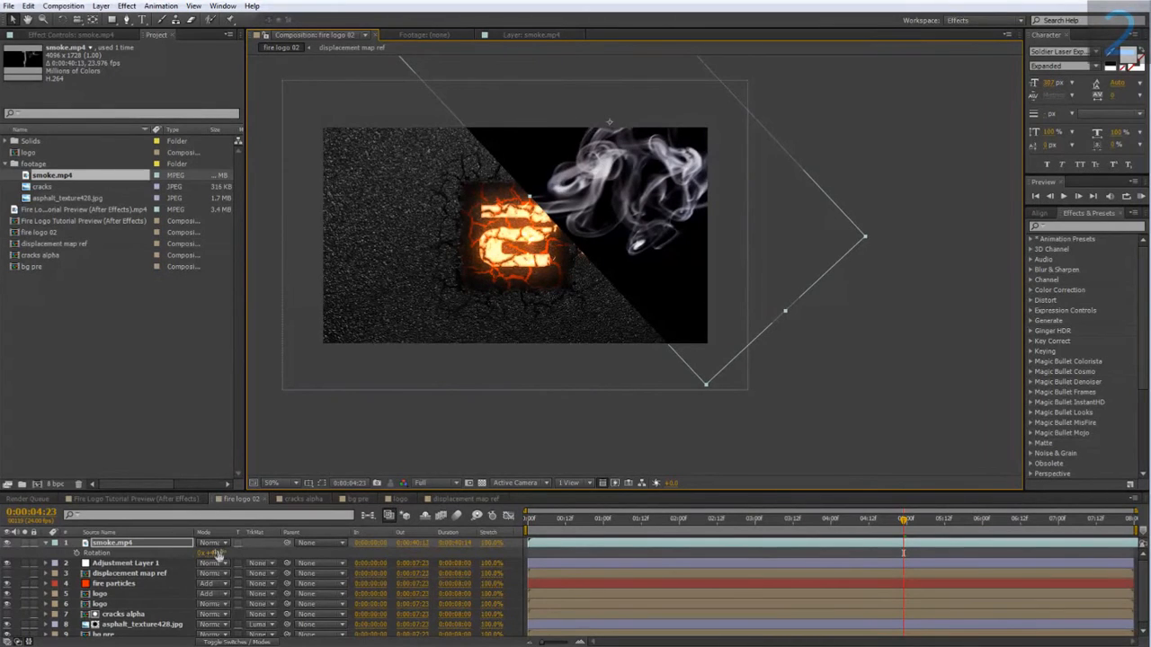
left_click_drag(218, 553, 239, 552)
left_click_drag(582, 173, 602, 193)
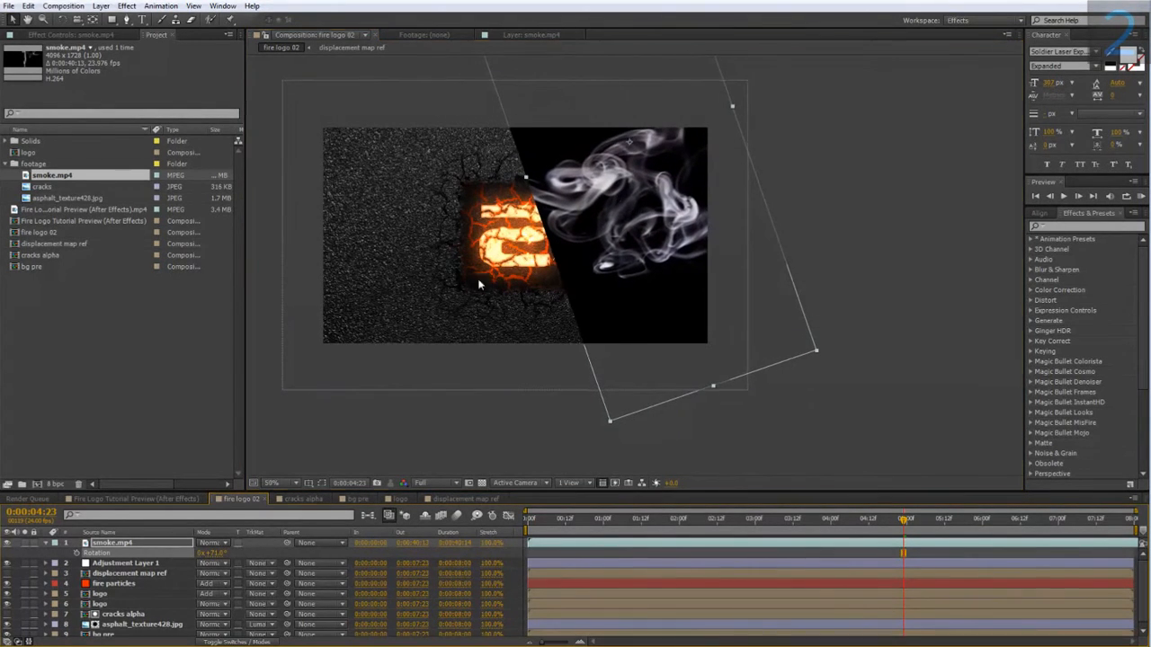
- Set the smoke.mp4 layer's blending mode to Screen and compare it below and above Adjustment Layer 1, leaving it on top
left_click(211, 543)
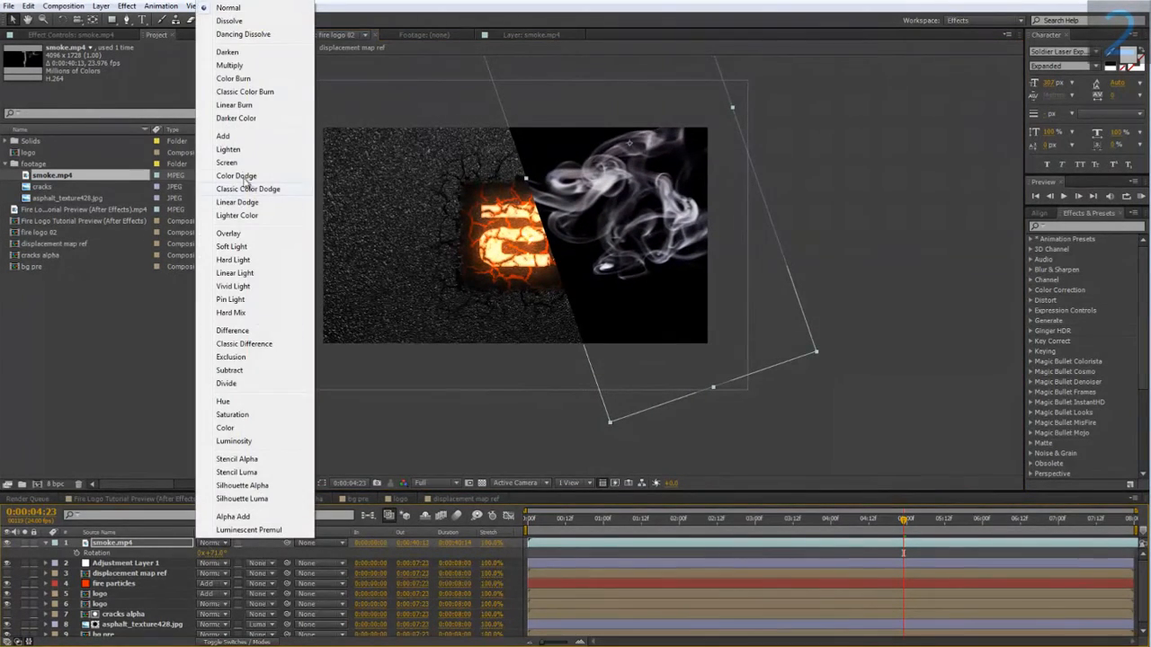
left_click(241, 164)
left_click_drag(127, 552, 131, 564)
scroll(273, 380, "up", 1)
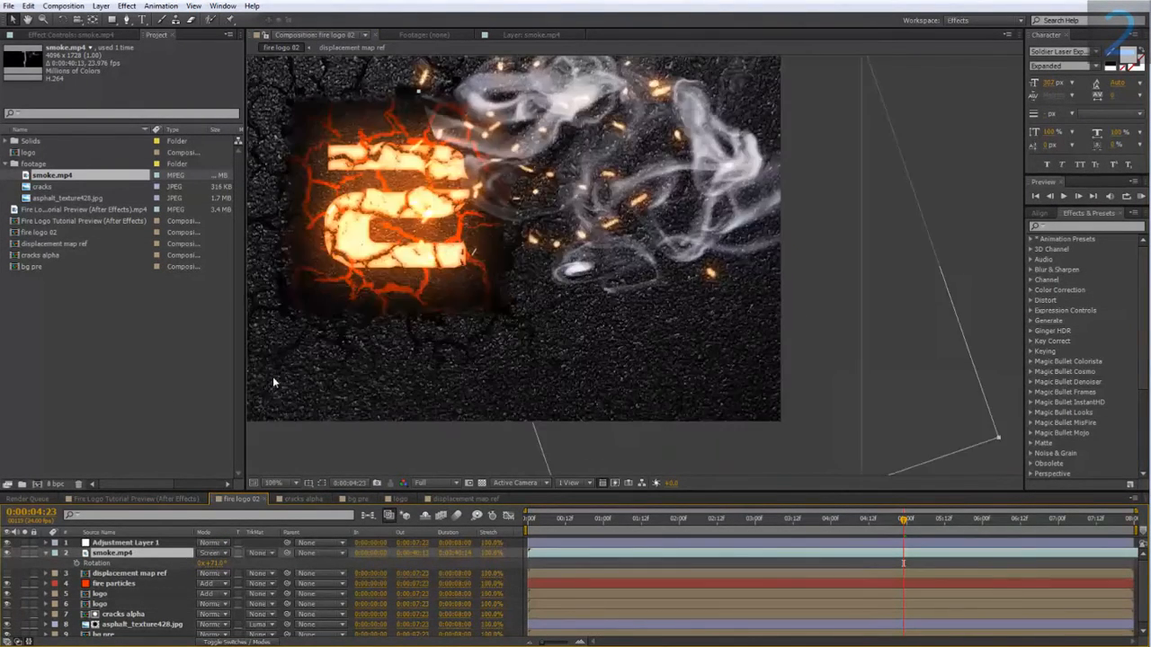
left_click_drag(273, 380, 273, 454)
left_click_drag(134, 556, 140, 545)
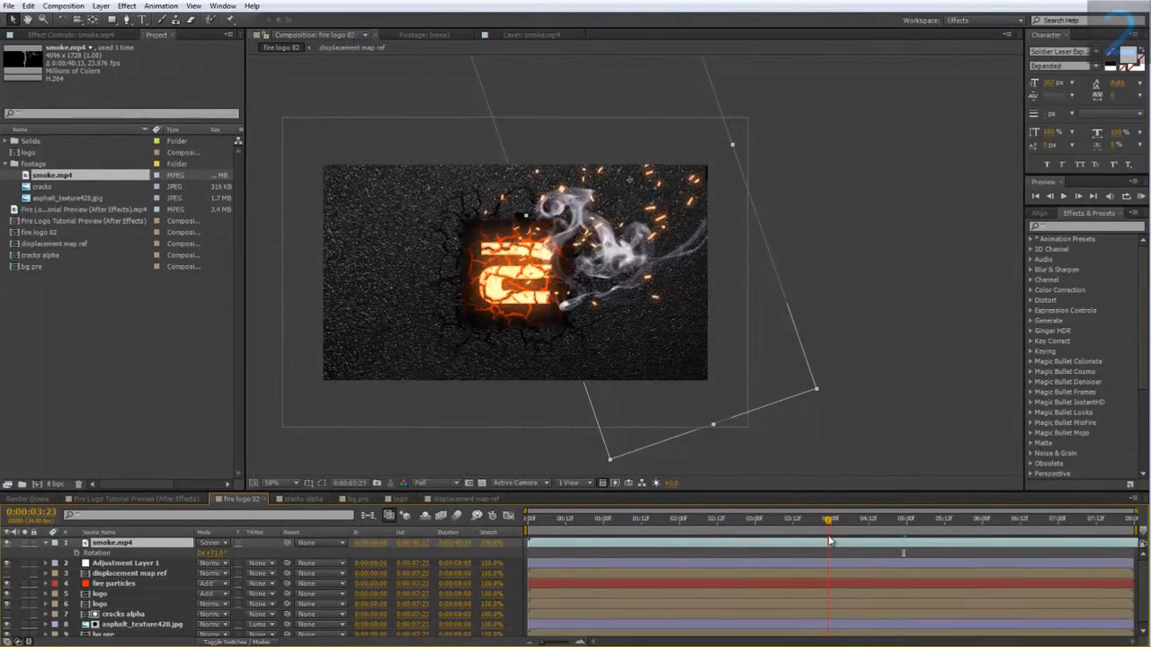
left_click_drag(829, 540, 836, 541)
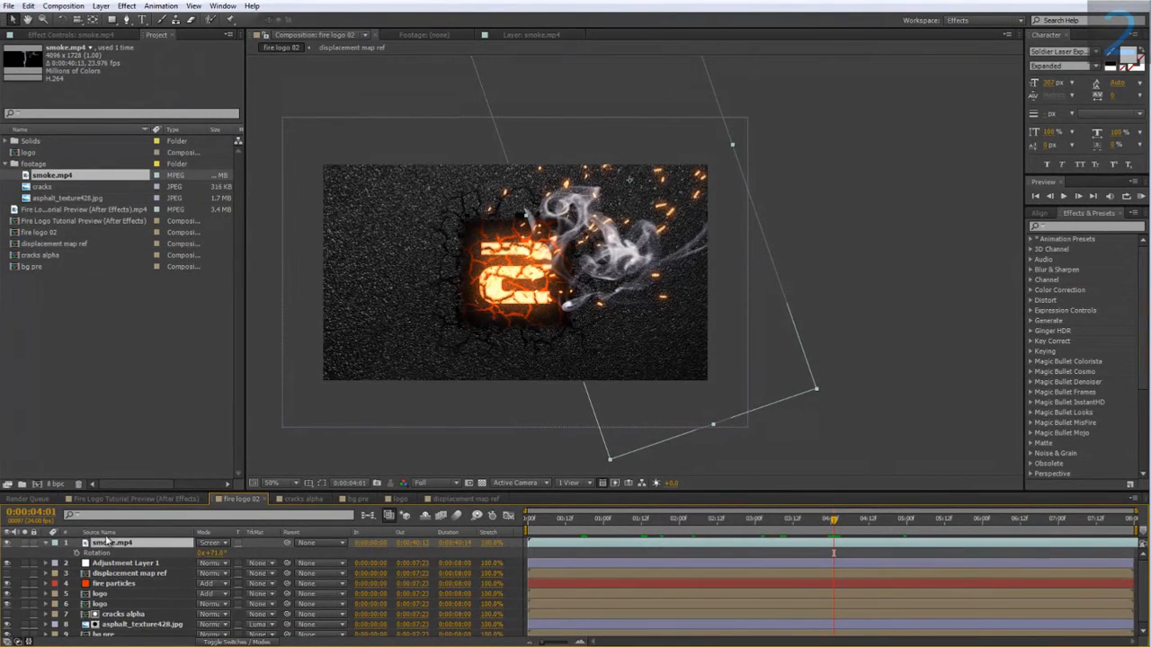
- Shift the smoke.mp4 layer about five seconds earlier in time and position its smoke beside the logo at 0:00:03:00
left_click_drag(676, 544, 472, 547)
left_click_drag(683, 521, 543, 522)
left_click(754, 520)
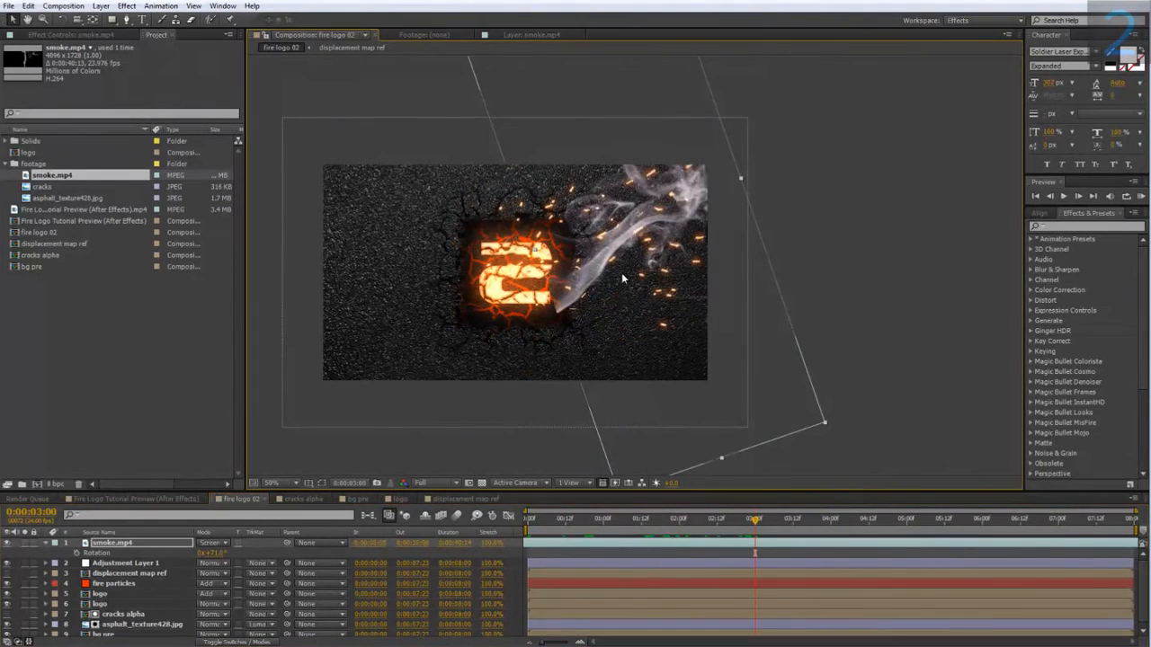
- Set the smoke.mp4 layer's rotation to 65° and check the smoke at 0:00:02:06
left_click(214, 552)
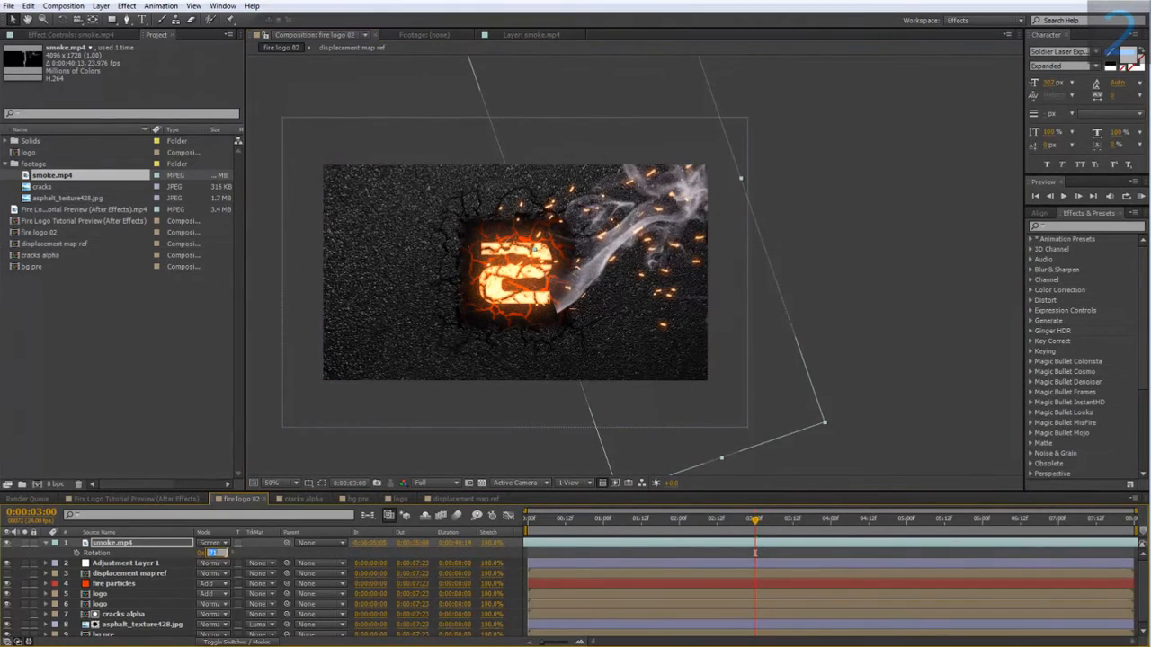
type("65")
key("Return")
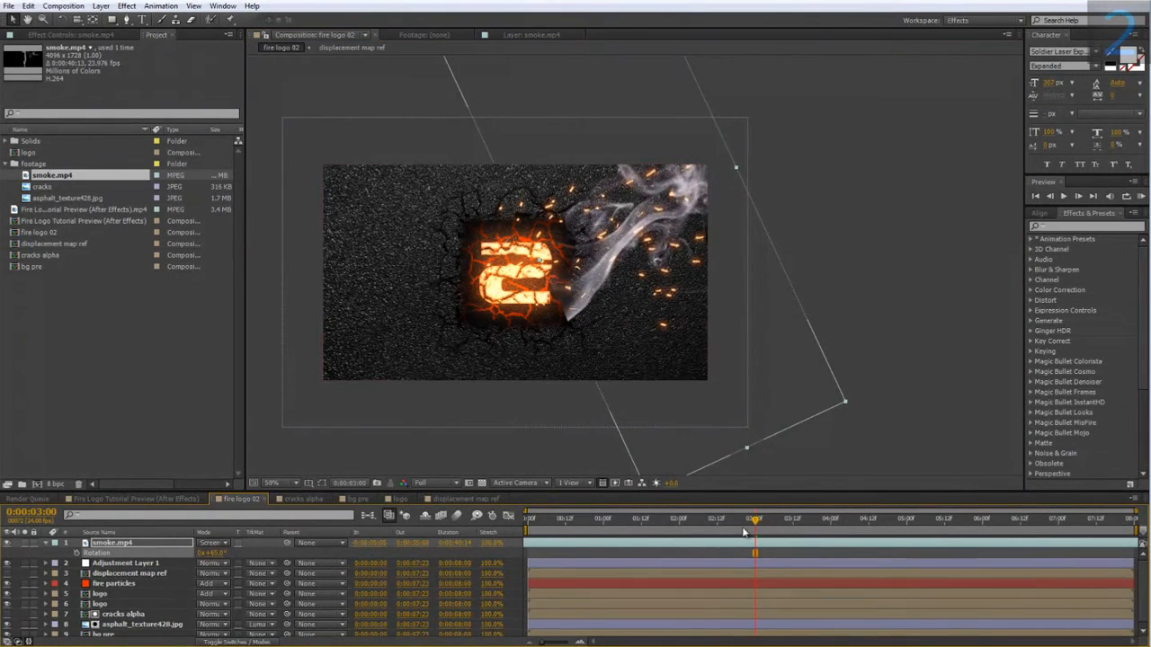
left_click_drag(742, 526, 699, 530)
scroll(634, 266, "up", 2)
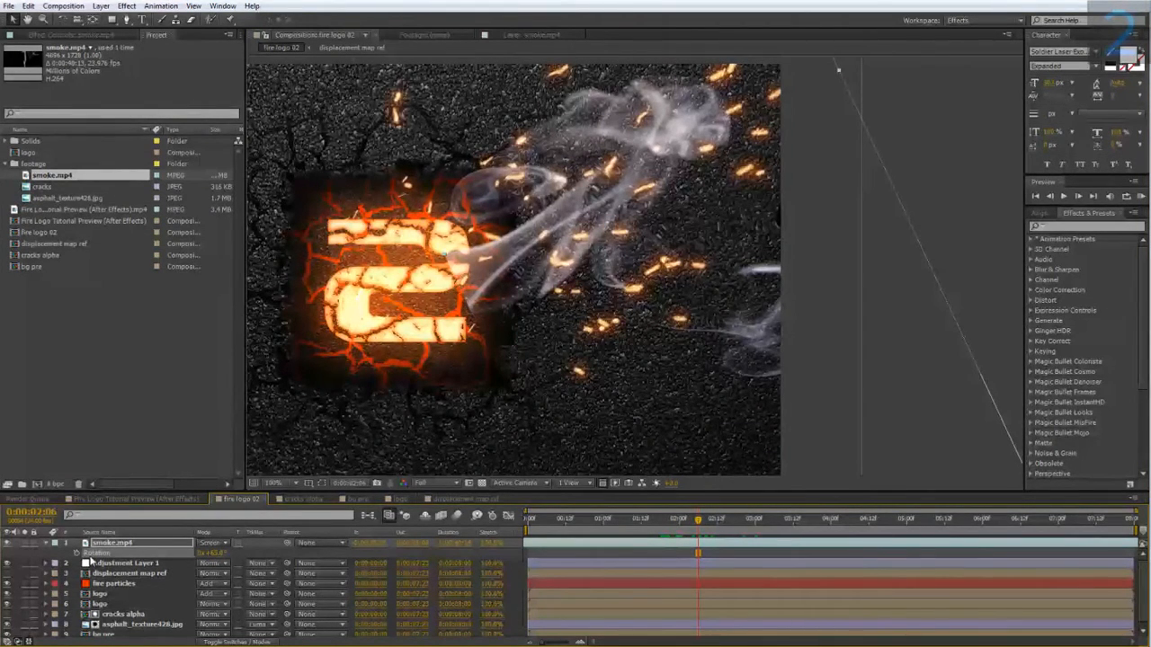
- Pre-compose smoke.mp4 as smoke.mp4 Comp 1, leaving all attributes in fire logo 02, and open the new composition
right_click(115, 544)
left_click(185, 446)
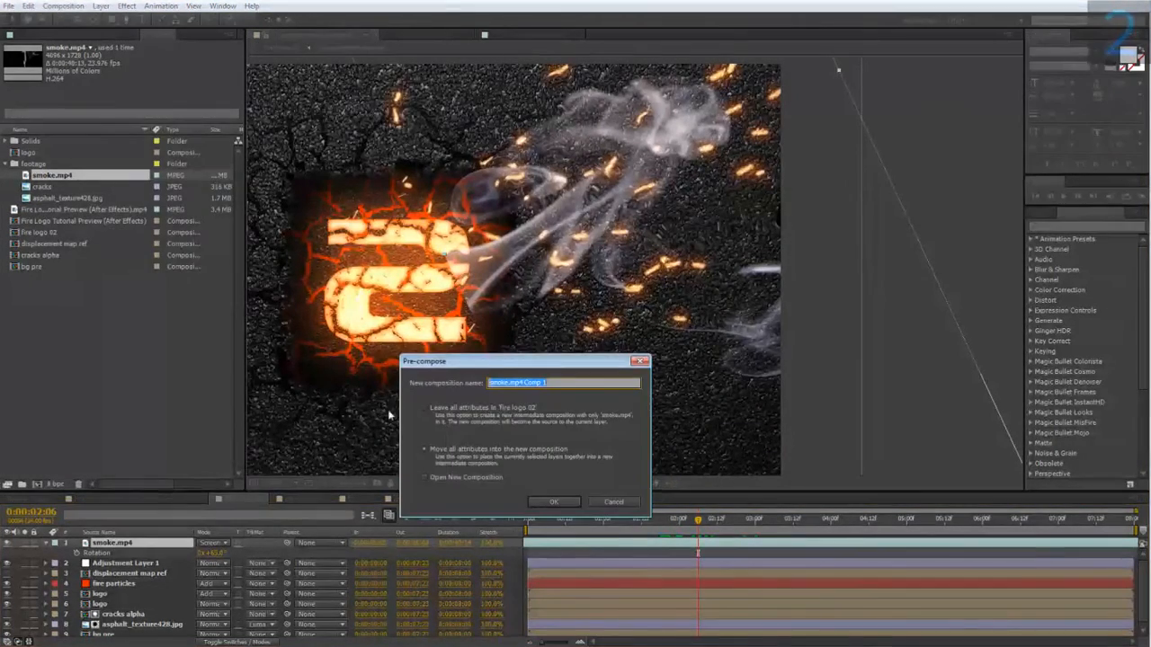
left_click(433, 410)
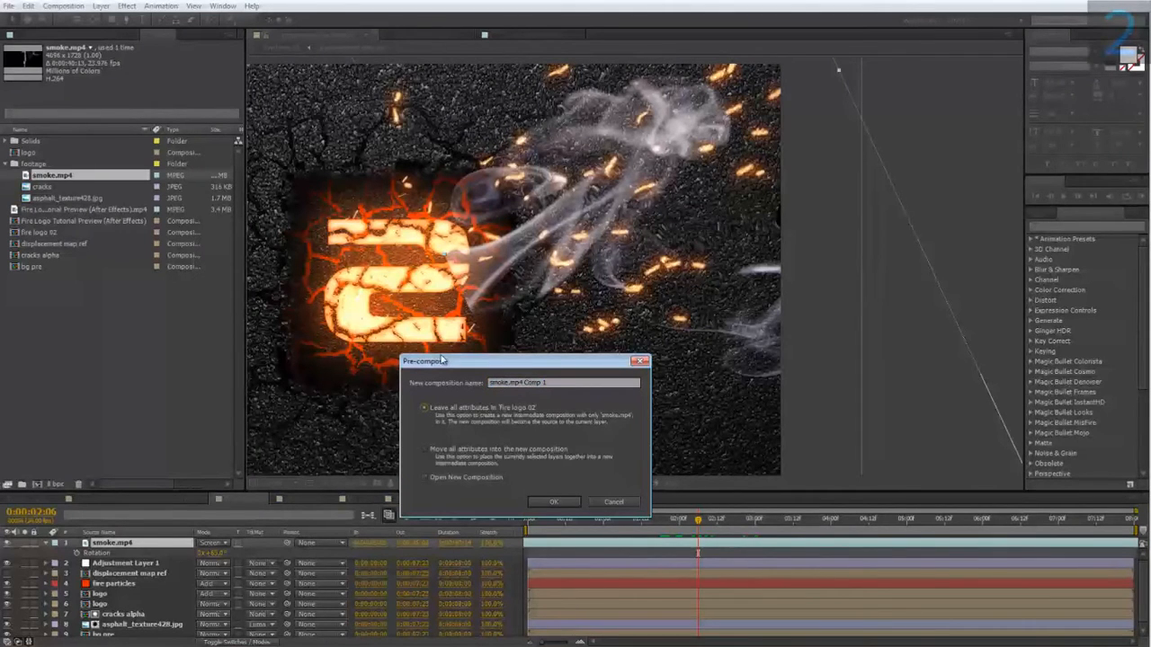
left_click(552, 502)
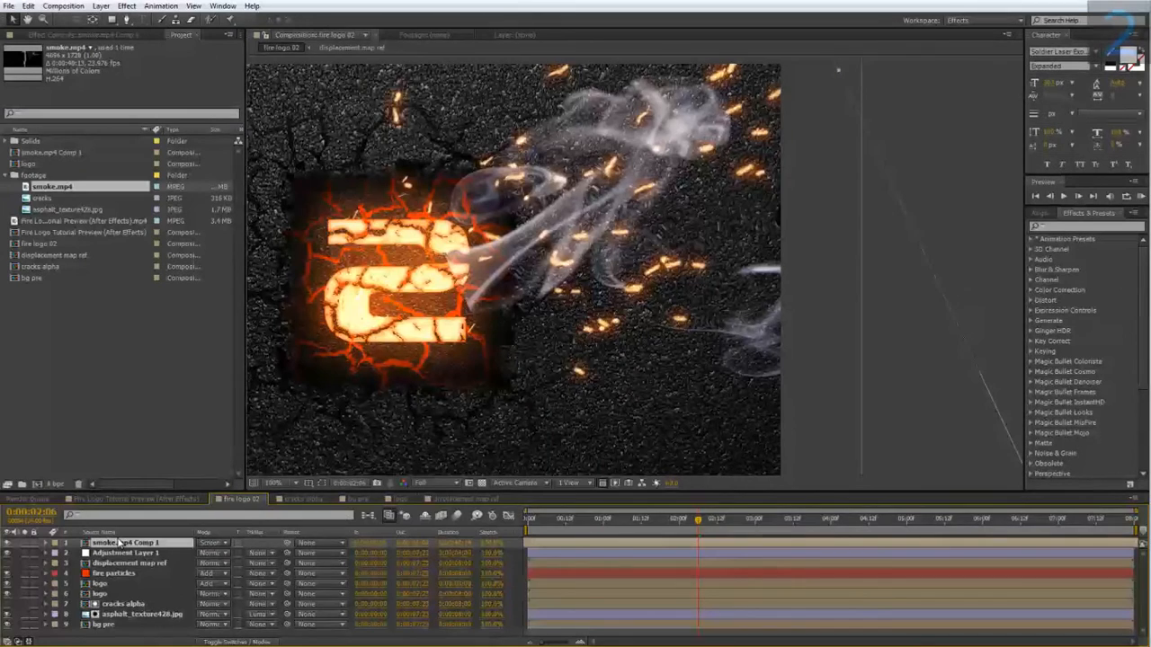
double_click(120, 543)
scroll(408, 406, "down", 4)
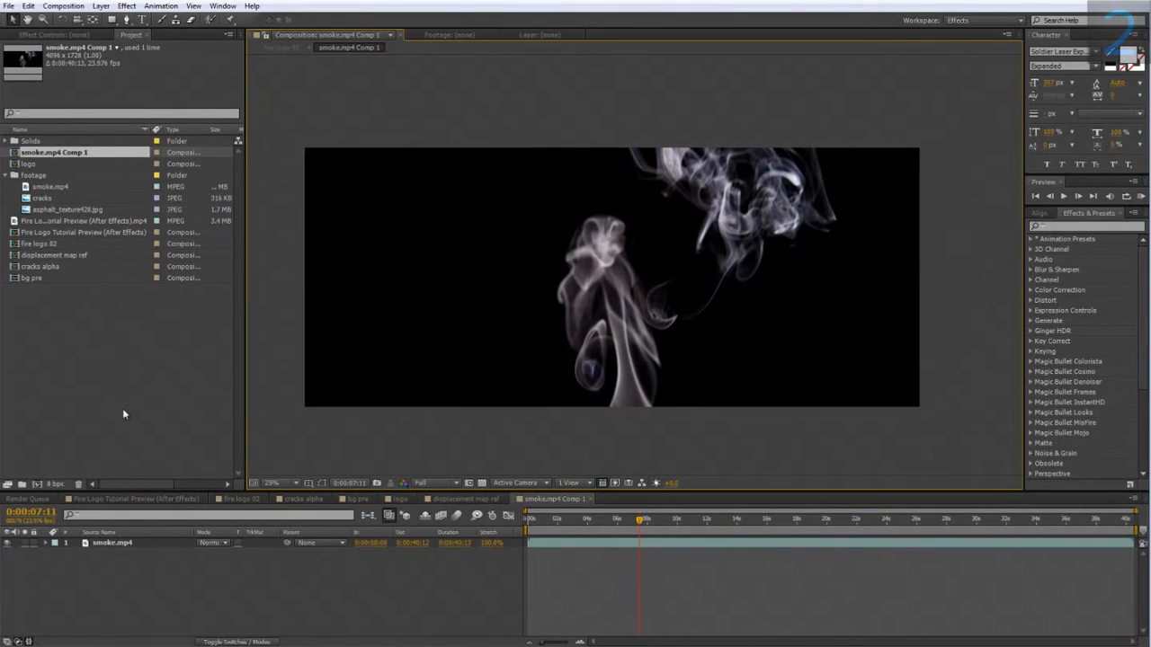
- Add an elliptical mask spanning the whole smoke.mp4 layer and set its feather to 100 pixels
left_click(116, 544)
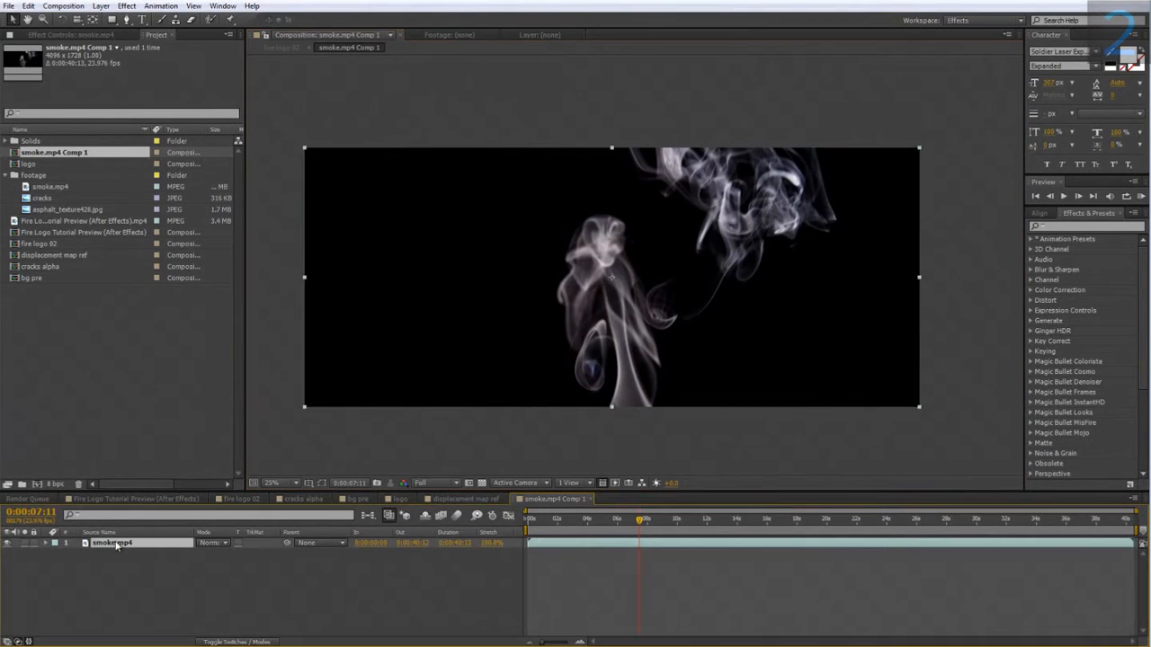
left_click_drag(111, 19, 142, 49)
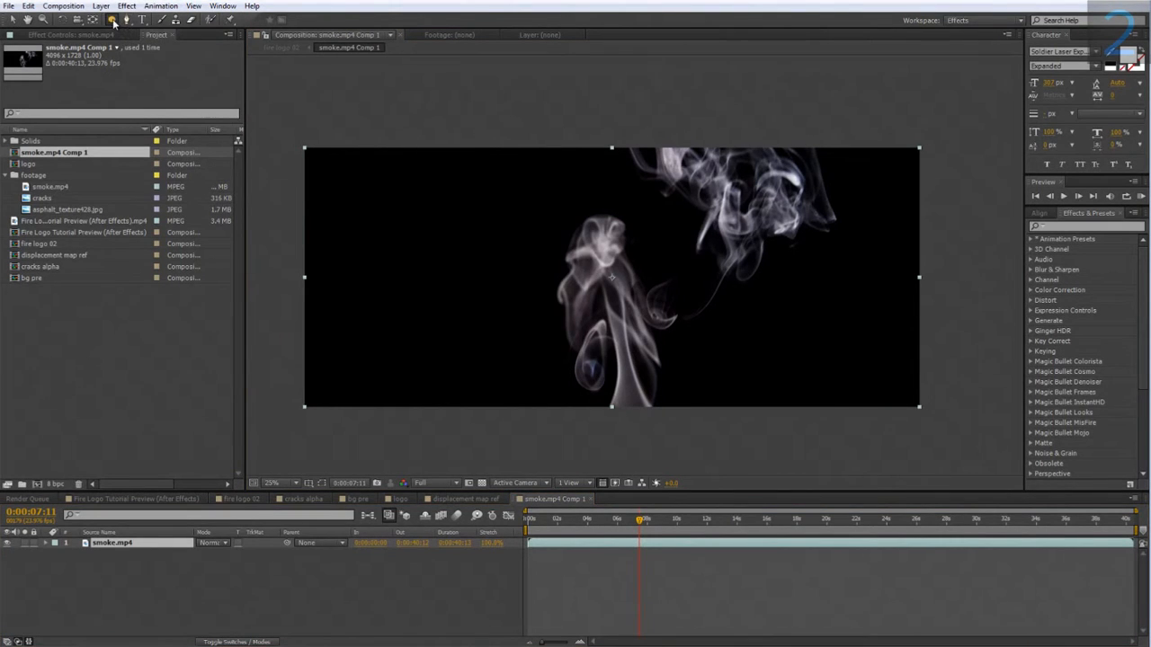
double_click(112, 19)
left_click(322, 482)
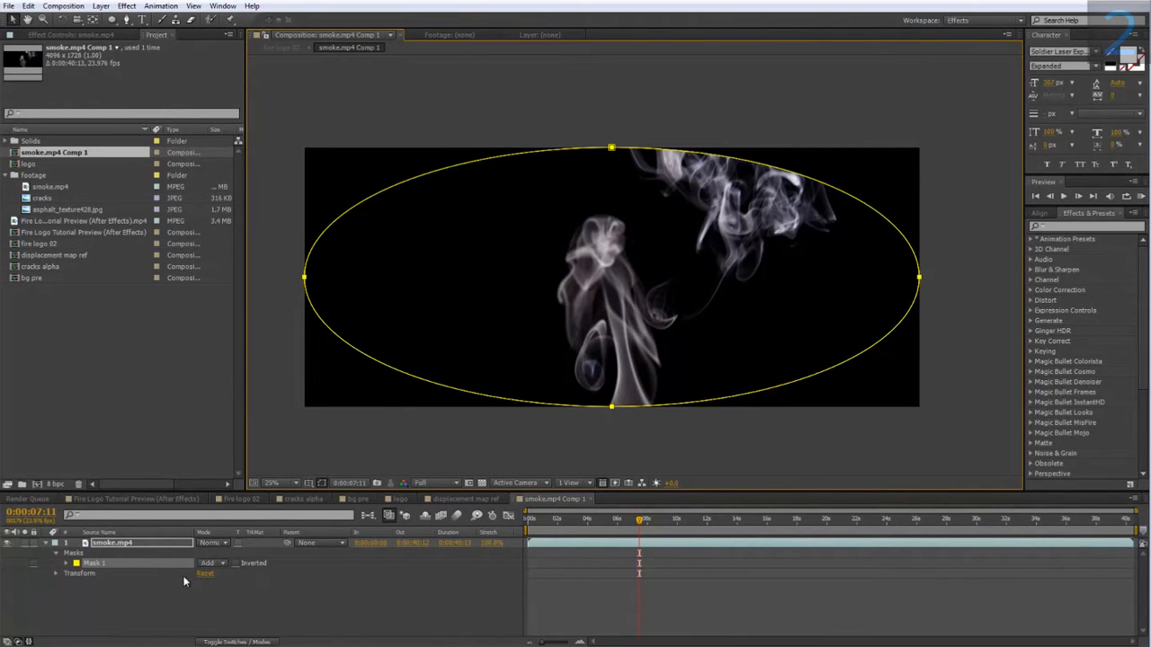
key("f")
left_click(227, 564)
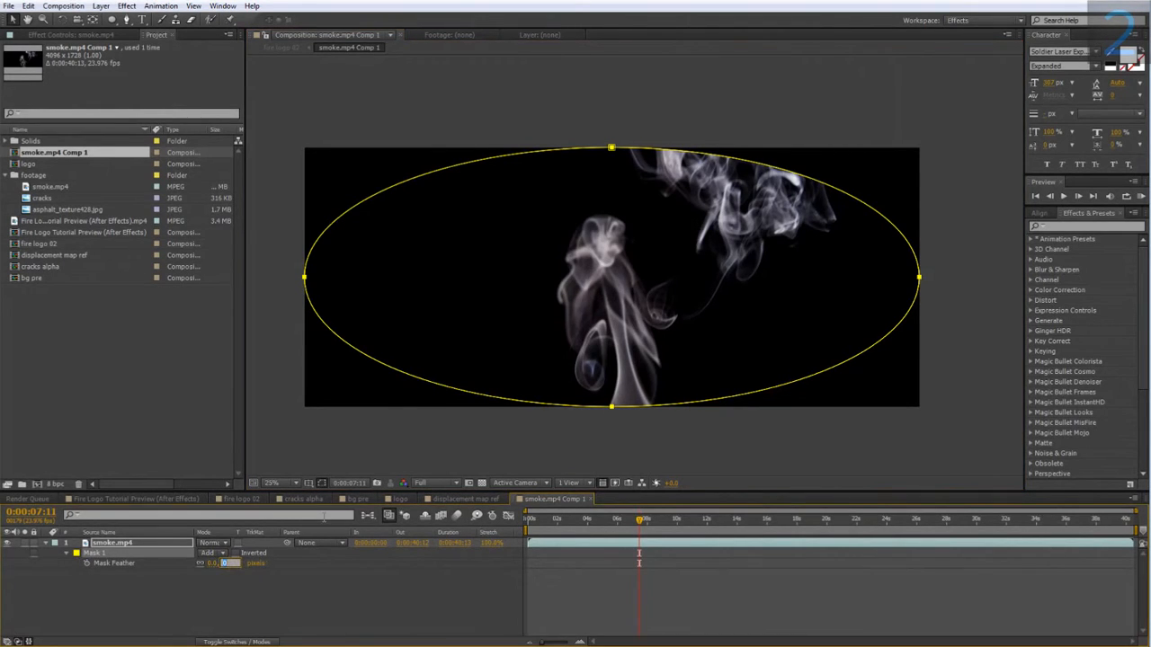
type("100")
key("Return")
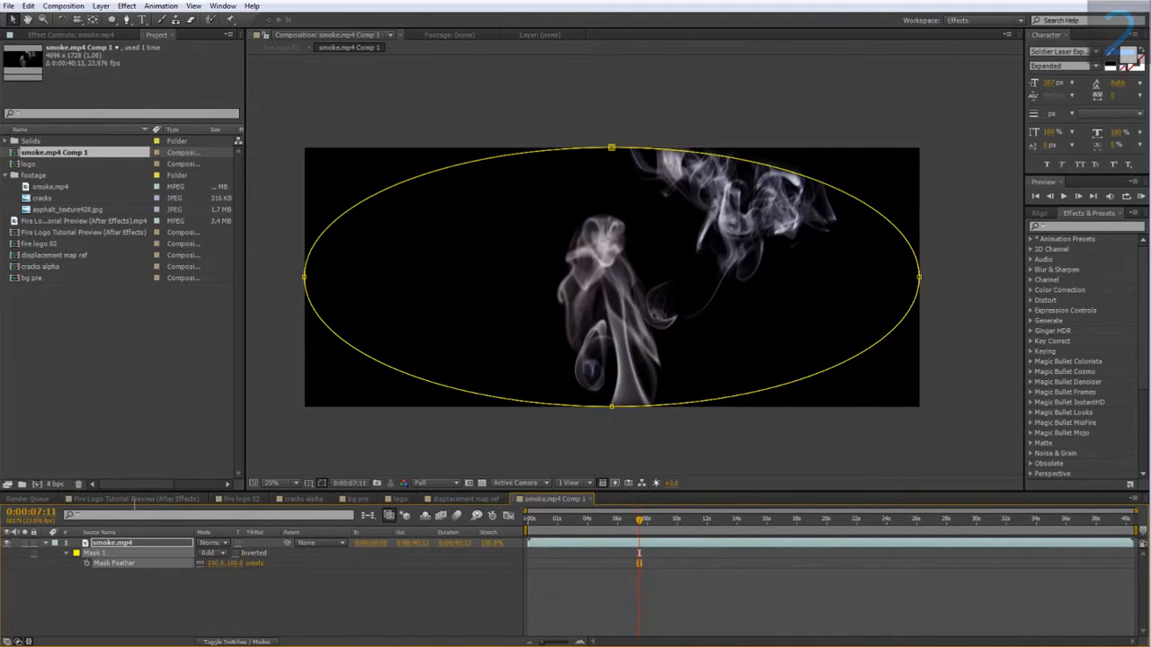
- Set the ellipse mask's expansion to -100 pixels and its feather to 200 pixels
left_click(65, 554)
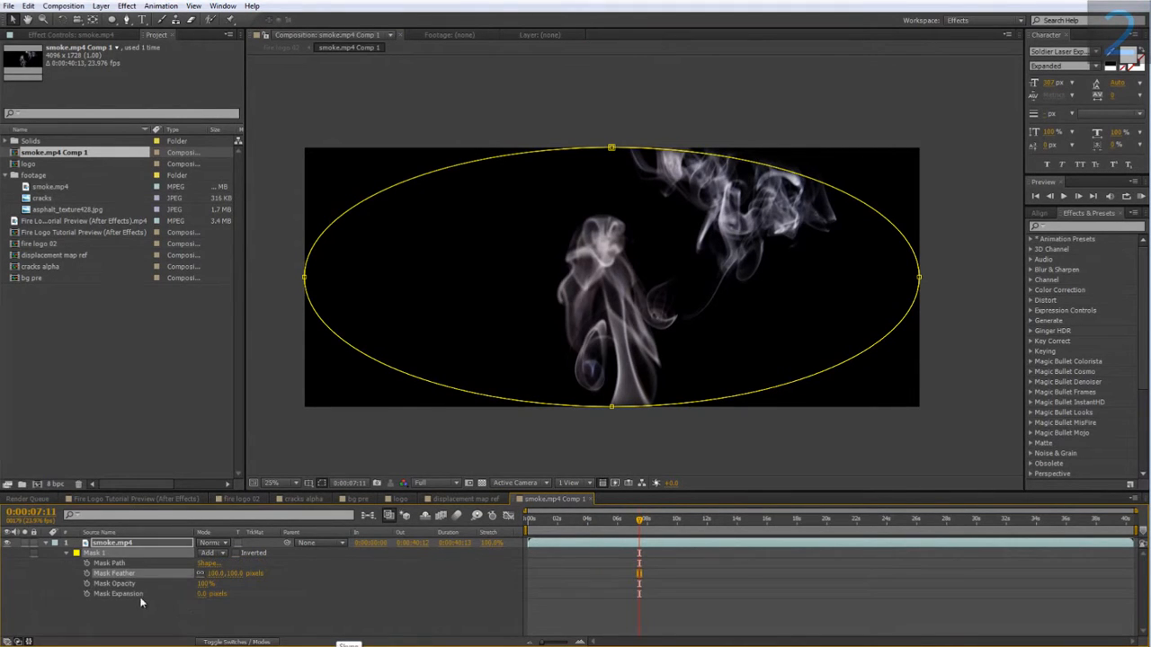
left_click(199, 594)
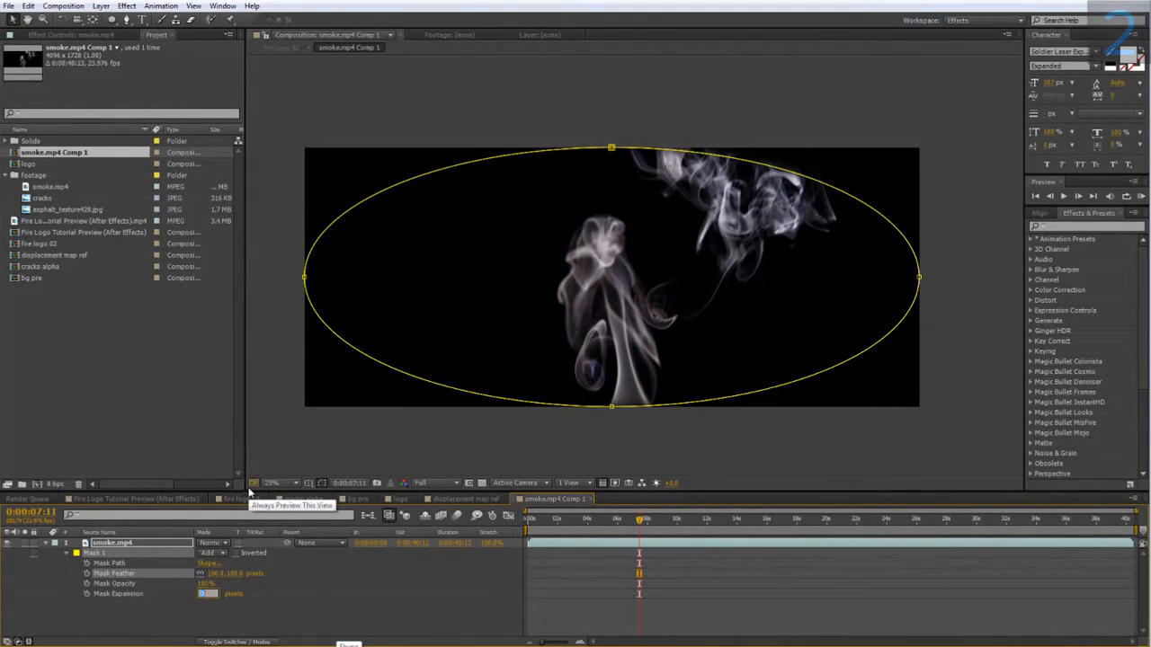
type("-100")
key("Return")
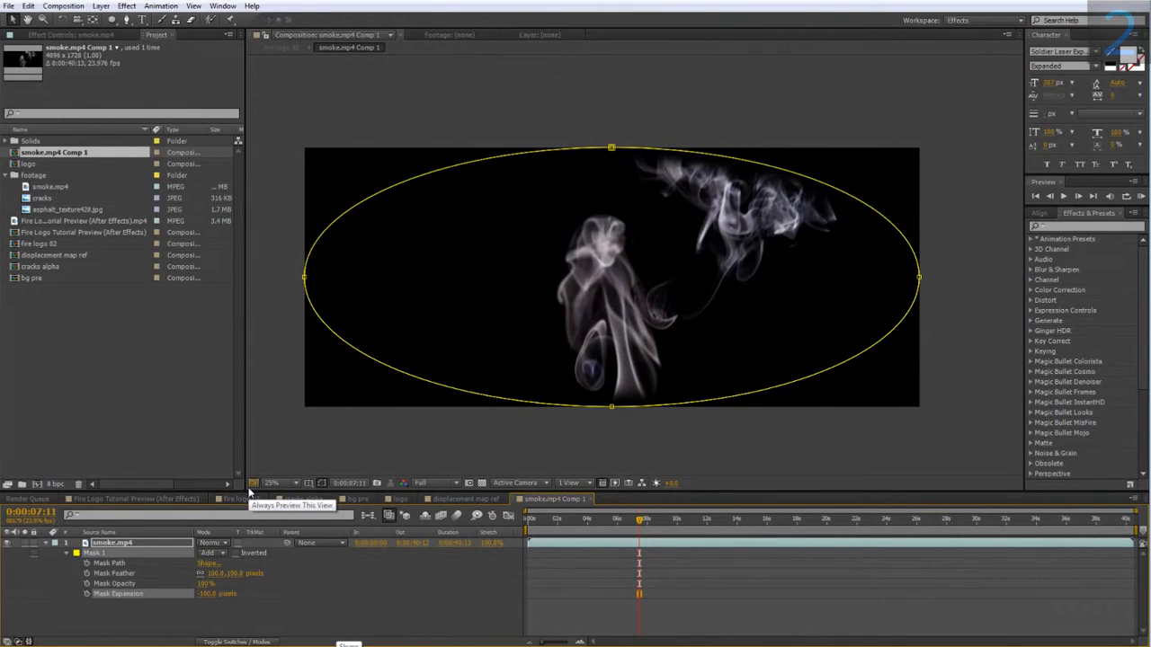
left_click(259, 576)
type("2")
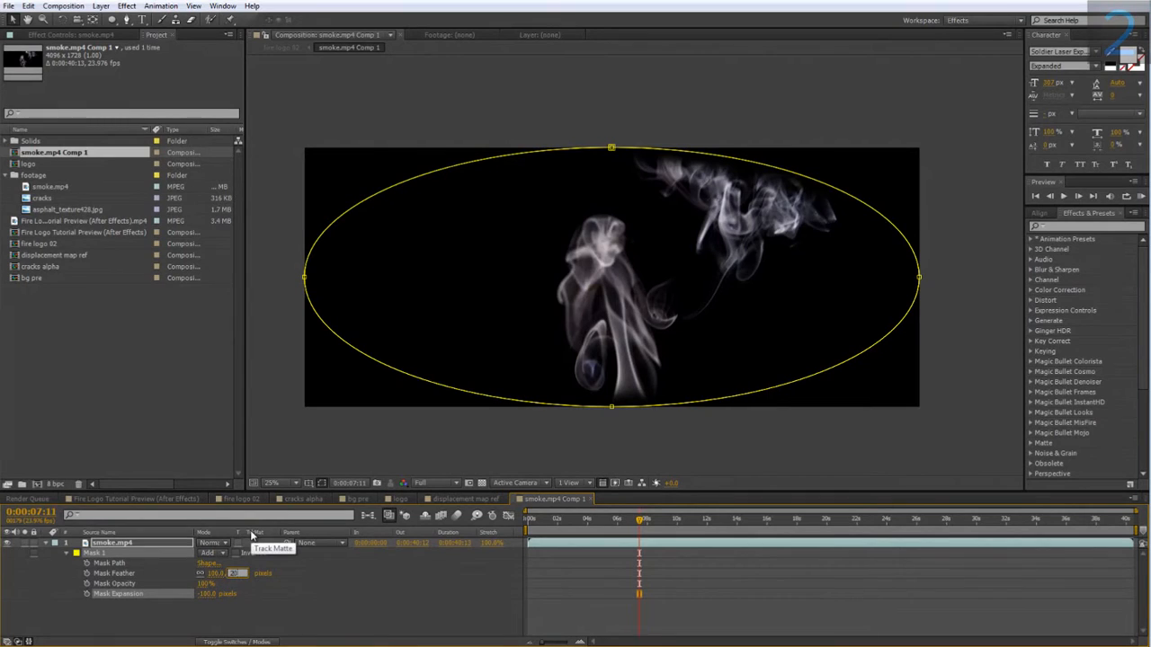
type("00")
key("Return")
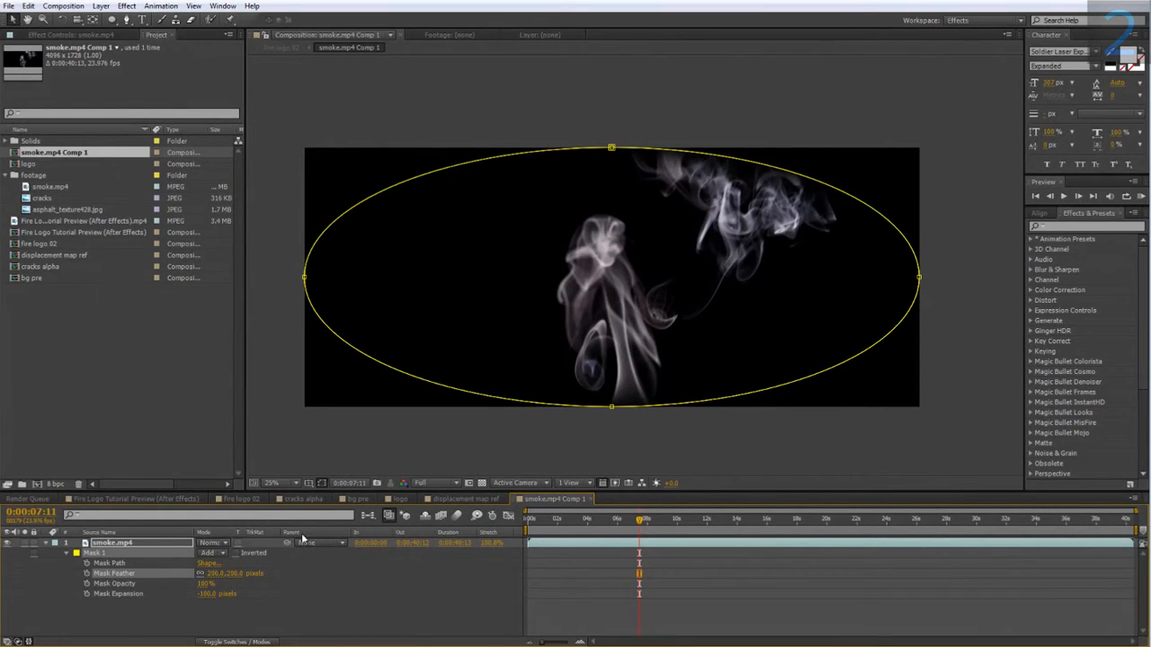
- Back in the fire logo 02 composition, inspect the softened smoke edge and set smoke.mp4 Comp 1's opacity to 40%
left_click(247, 502)
left_click_drag(456, 264, 467, 276)
left_click_drag(403, 304, 409, 297)
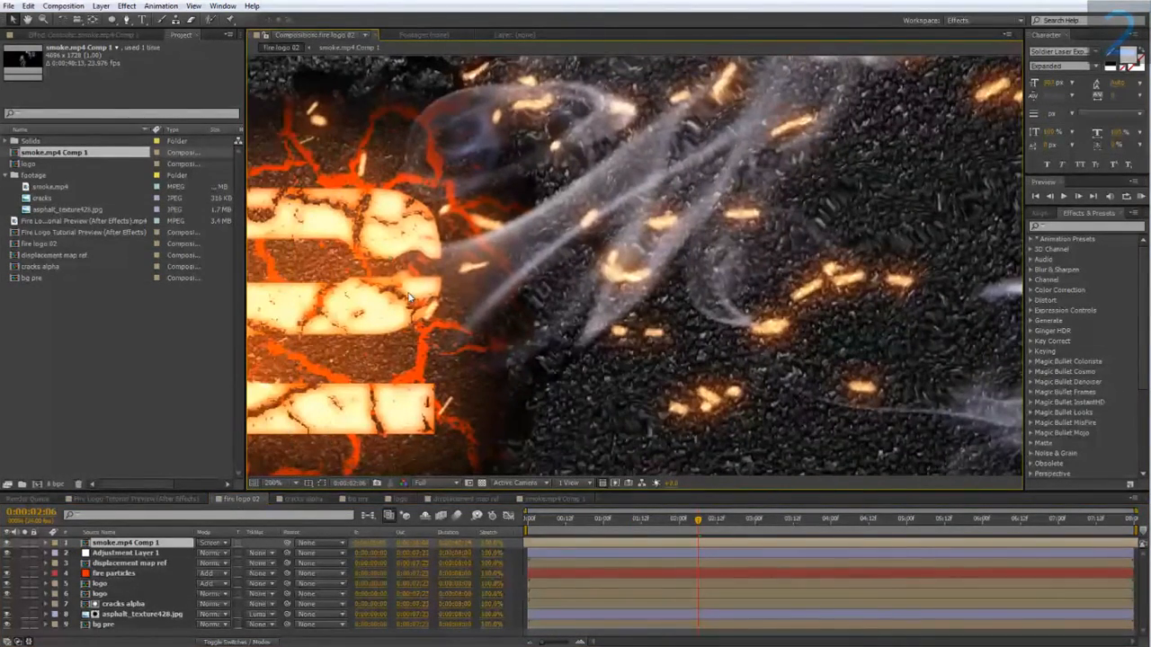
key("comma")
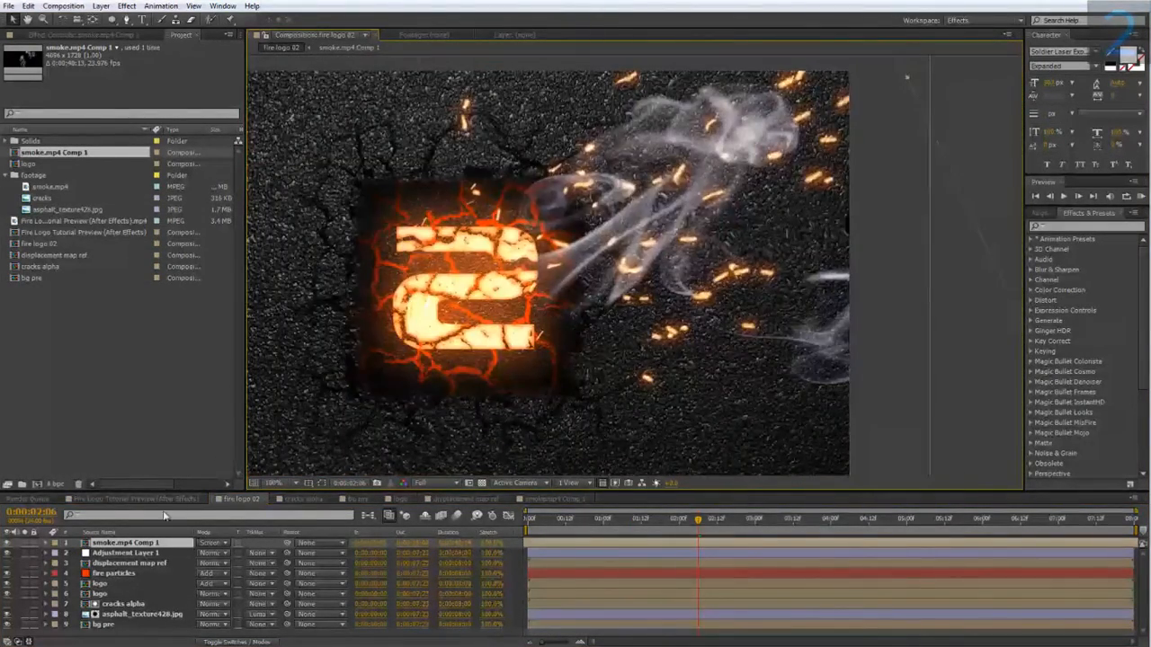
key("t")
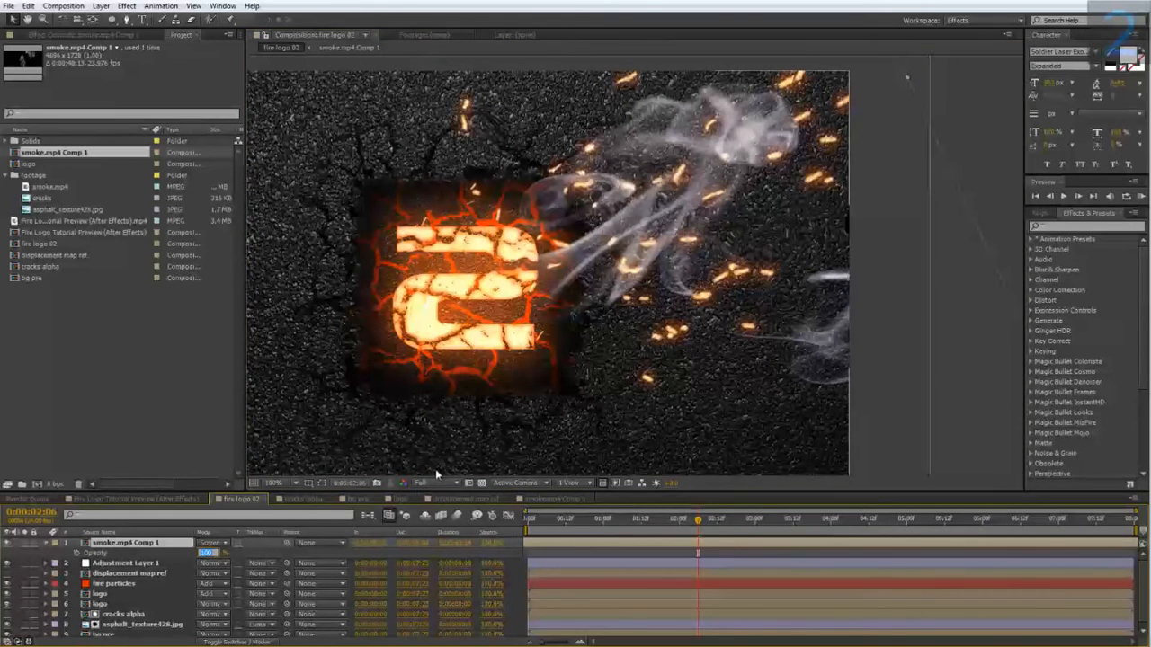
type("10")
key("Return")
left_click_drag(698, 518, 806, 534)
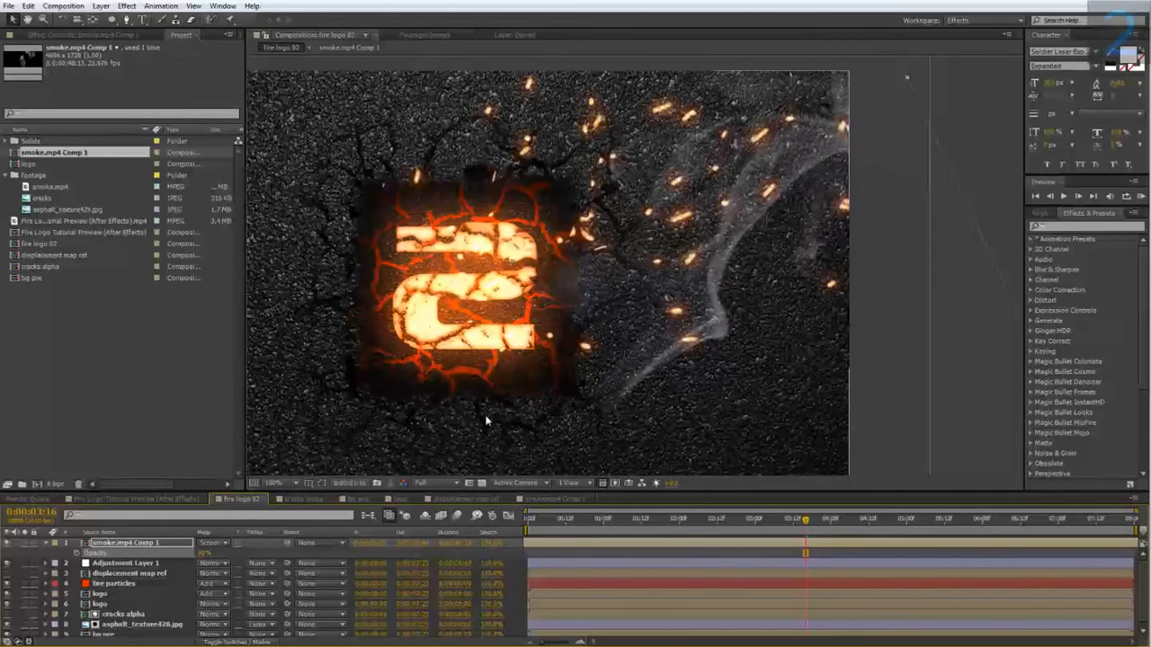
- Scale smoke.mp4 Comp 1 to 41%, nudge it slightly upward, and preview the animation
key("comma")
key("s")
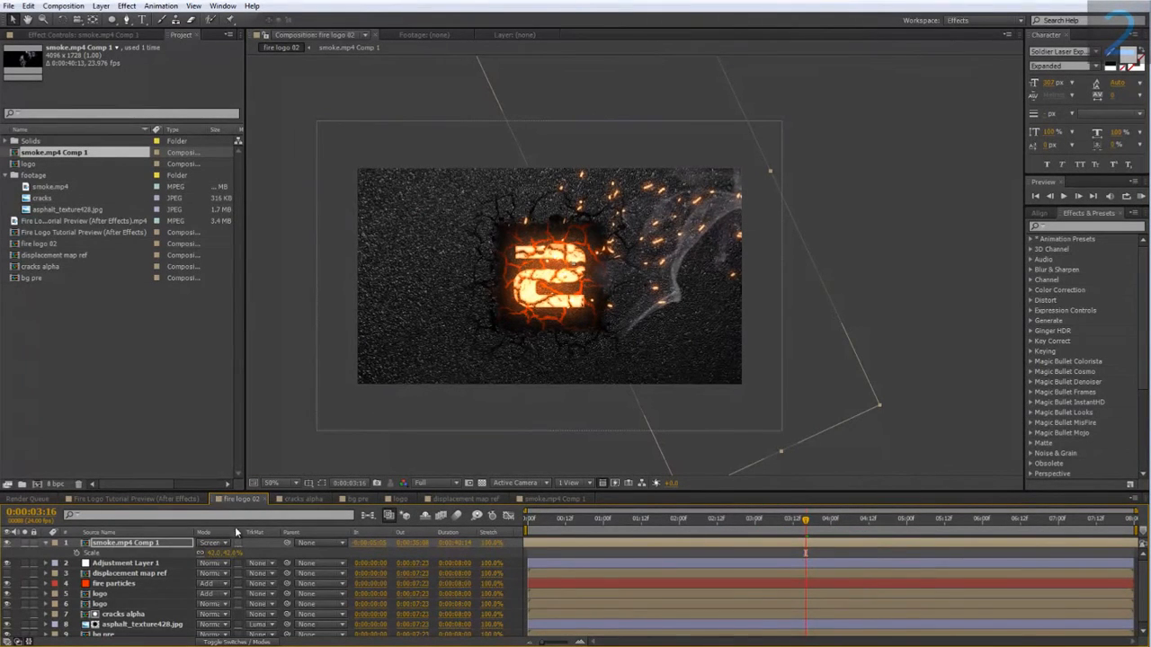
left_click_drag(232, 555, 234, 552)
left_click_drag(621, 280, 617, 267)
left_click_drag(812, 538, 561, 540)
key("space")
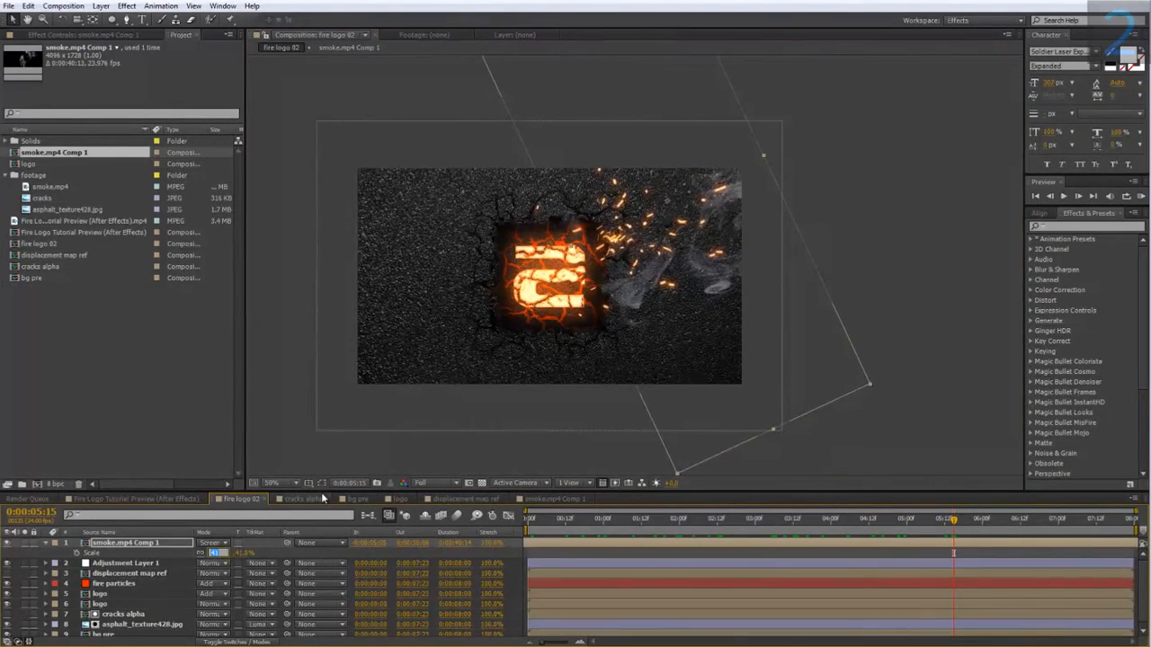
- Set smoke.mp4 Comp 1's opacity to 50% and review the smoke along the timeline
left_click(117, 564)
left_click(119, 543)
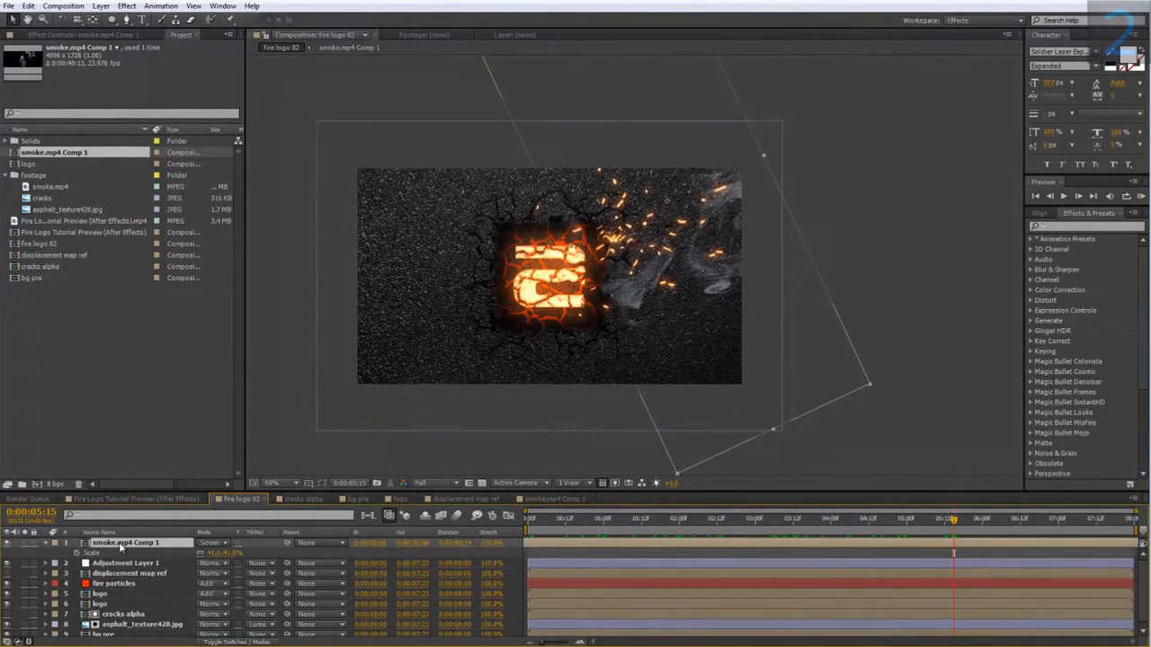
key("t")
left_click(204, 556)
left_click(204, 553)
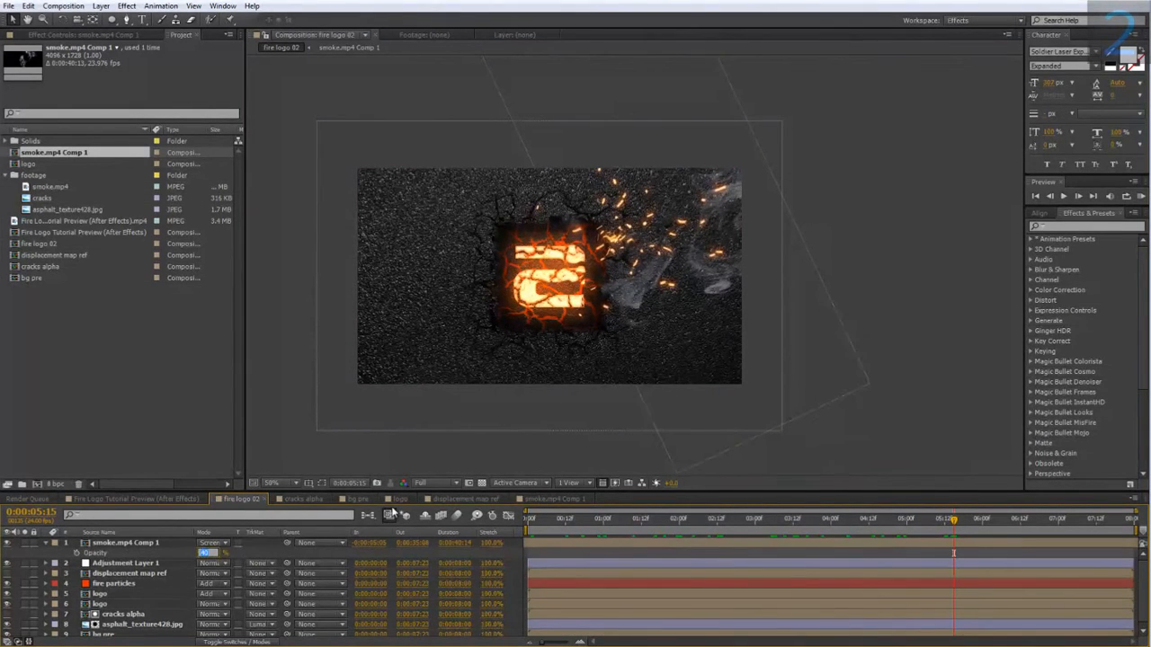
type("50")
key("Return")
left_click_drag(709, 519, 824, 538)
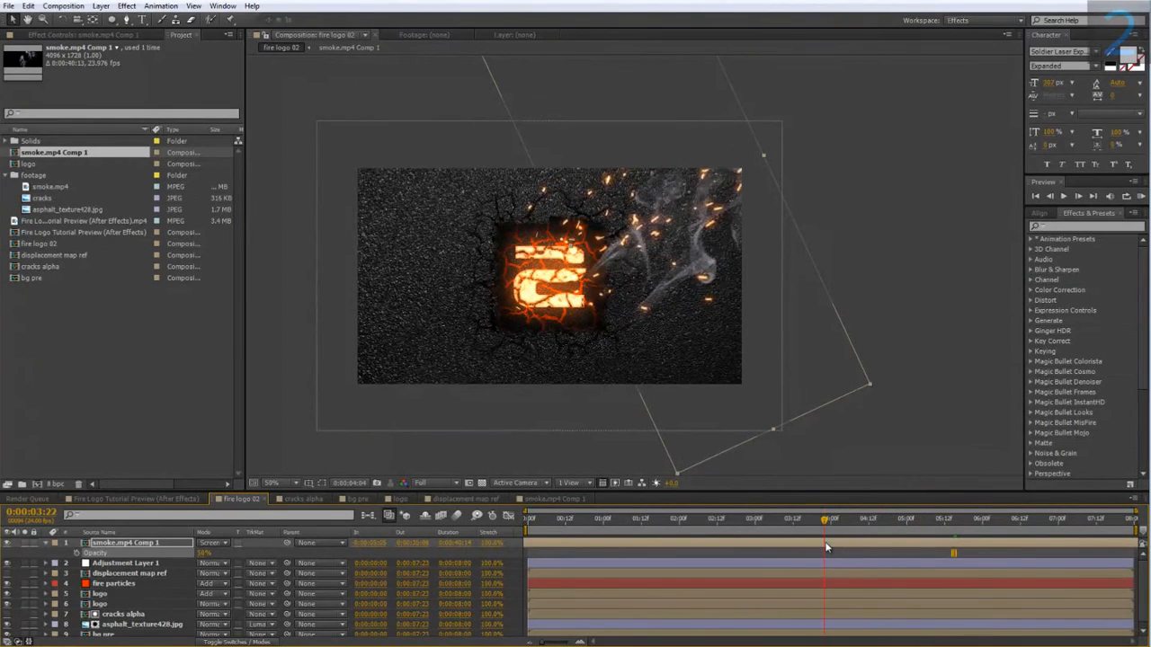
- Move the smoke closer to the logo's edge, check its motion up to 0:00:04:21, and collapse the layer's properties
mouse_move(617, 241)
left_mouse_down()
mouse_move(592, 241)
mouse_move(598, 233)
left_mouse_up()
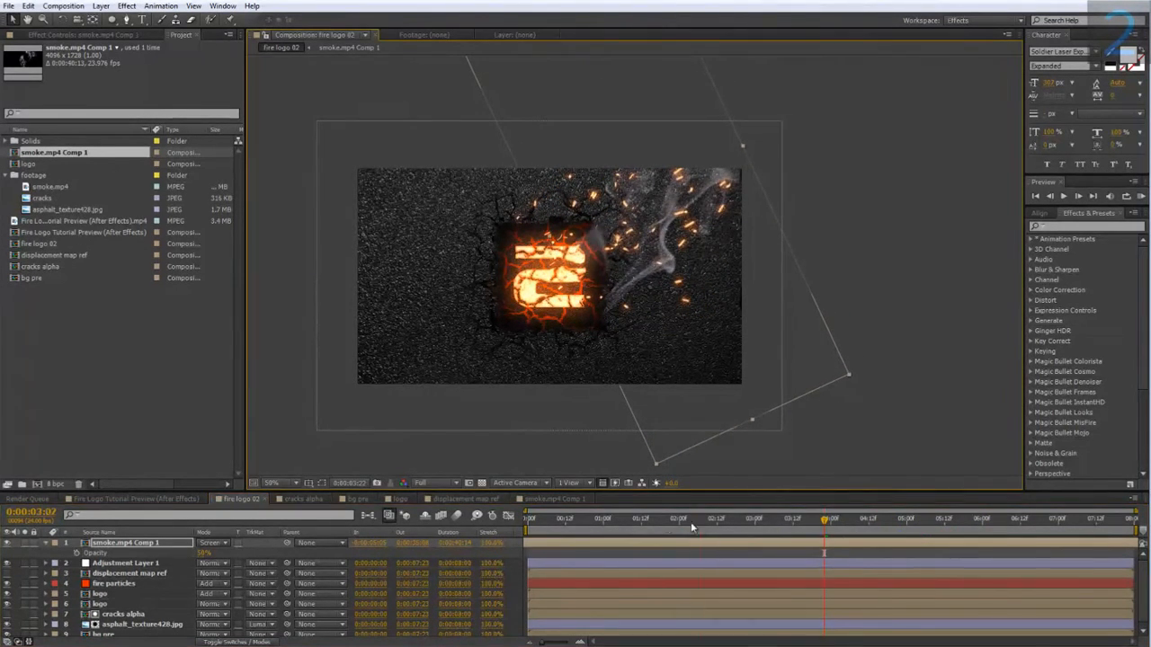
left_click_drag(690, 523, 896, 535)
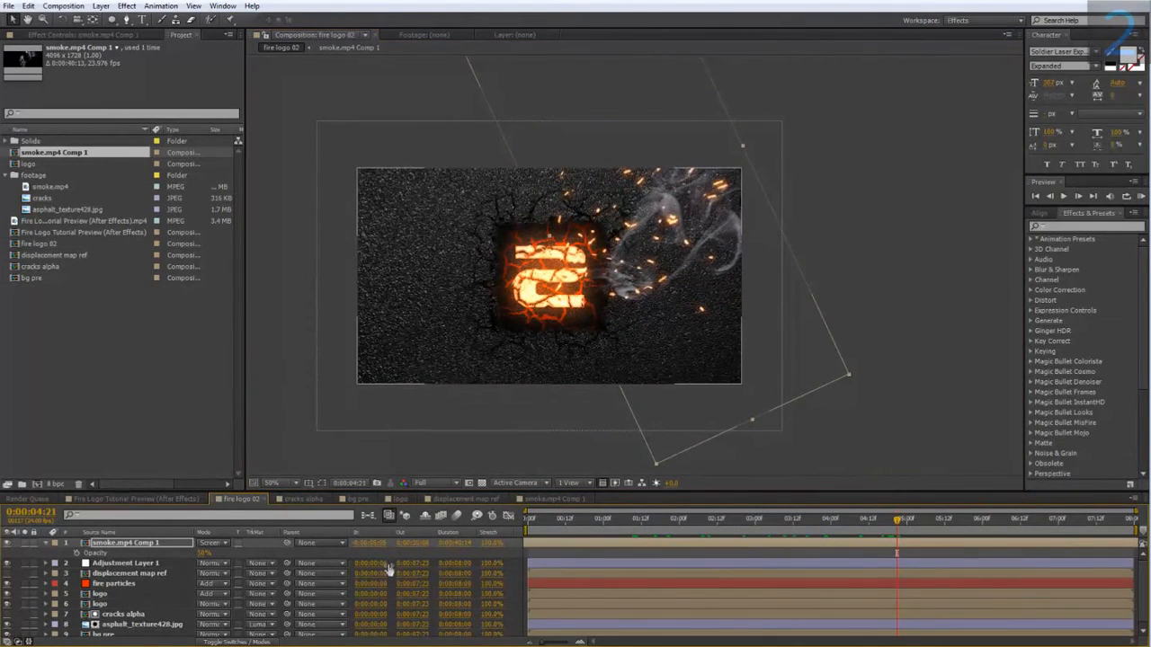
left_click(49, 545)
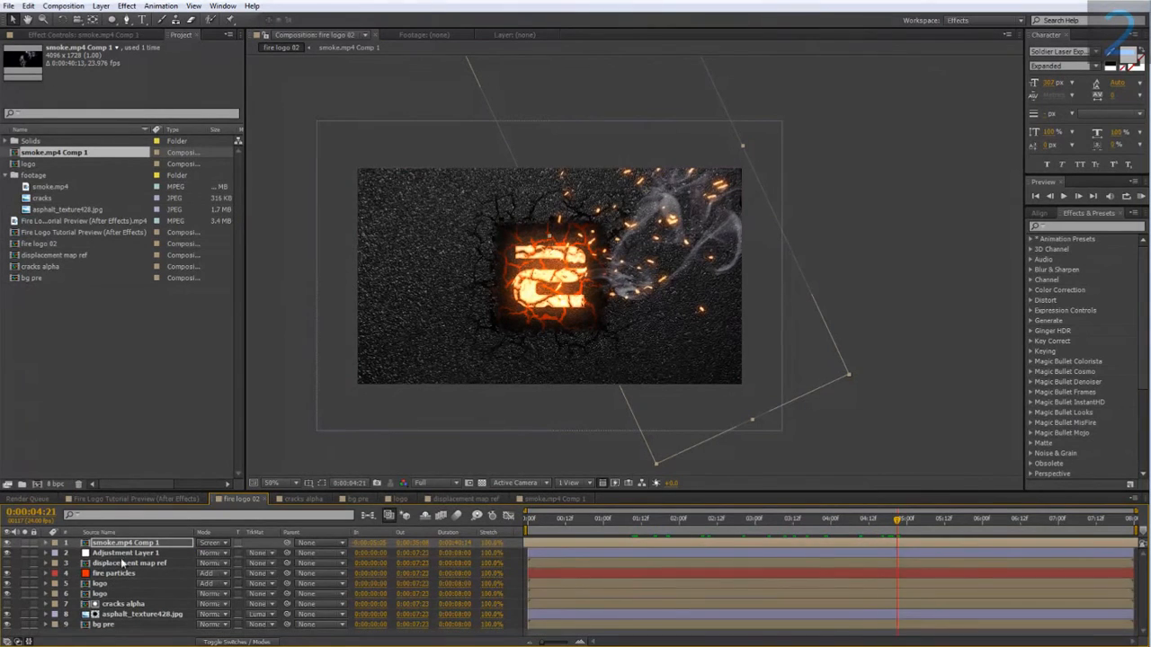
left_click_drag(382, 444, 382, 450)
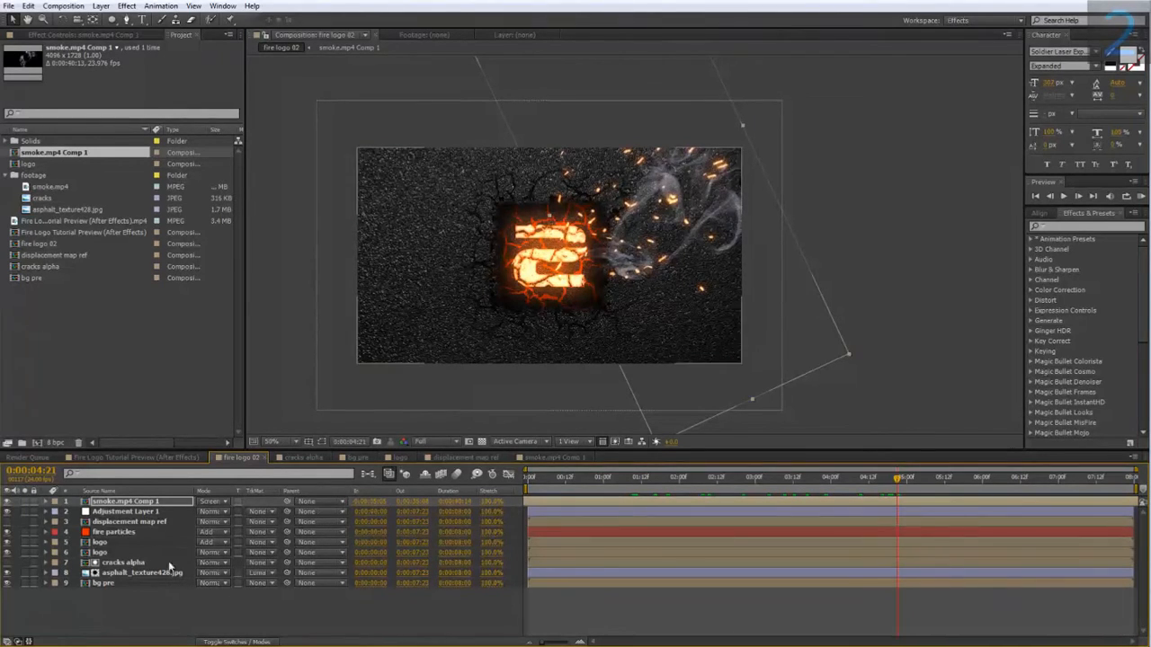
- Create a null object in the fire logo 02 composition and parent all the other layers to it
right_click(104, 604)
mouse_move(175, 479)
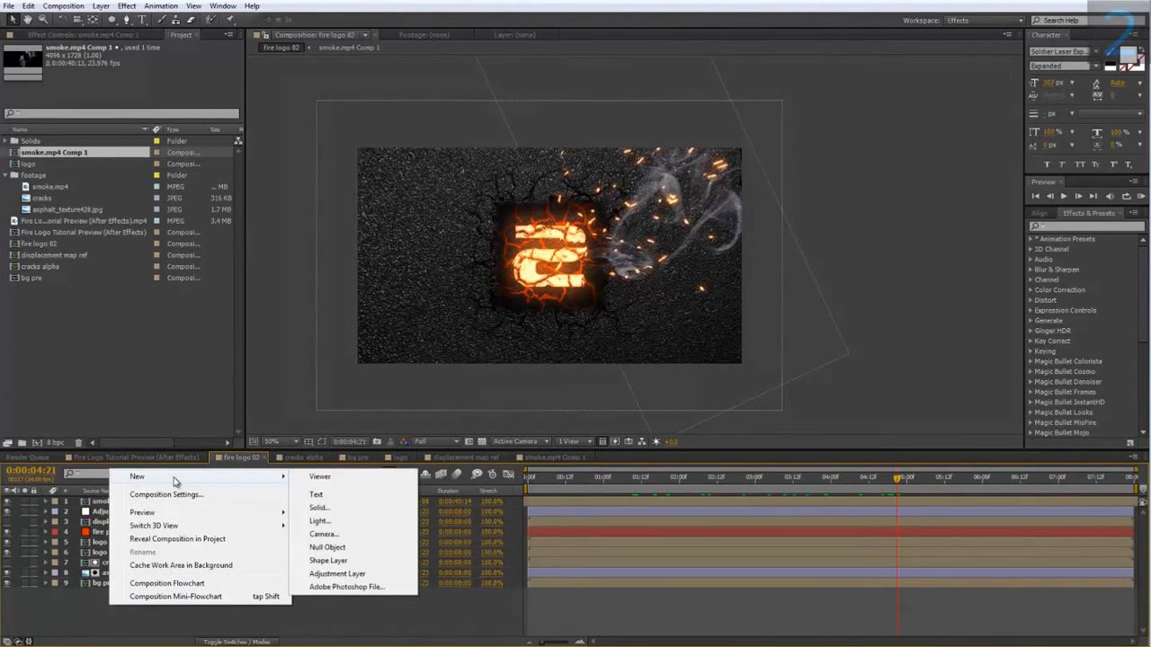
left_click(328, 547)
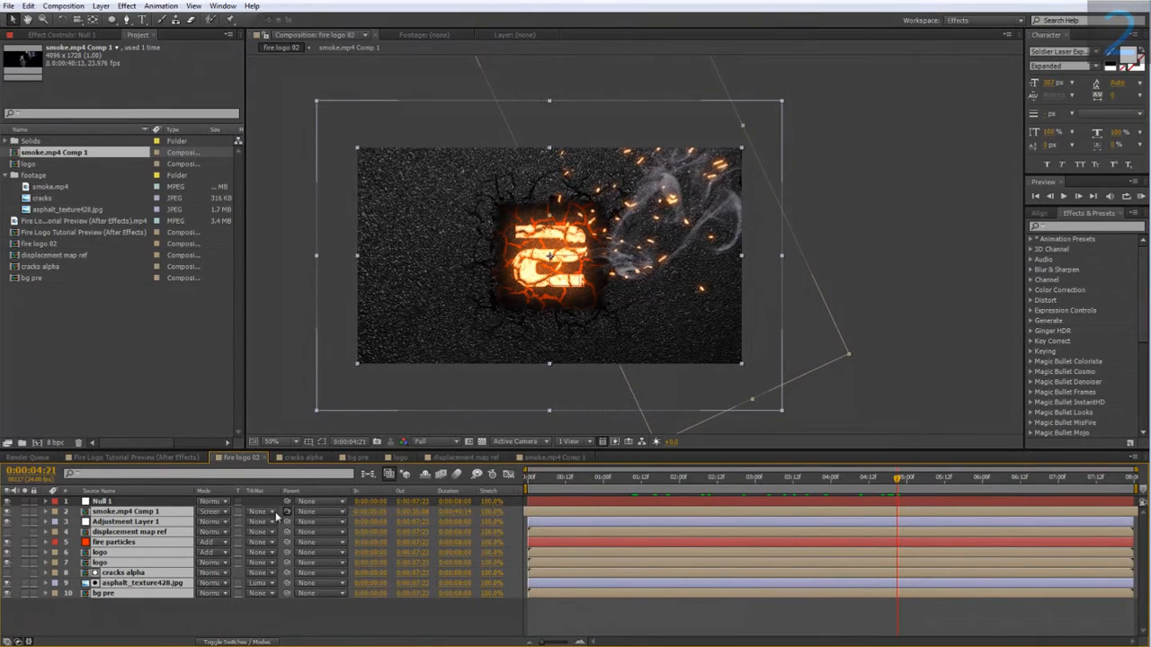
left_click_drag(275, 511, 154, 502)
- Keyframe Null 1's scale from 100% at the composition start to 113% at 0:00:07:23
left_click(148, 502)
key("s")
left_click_drag(550, 480, 476, 500)
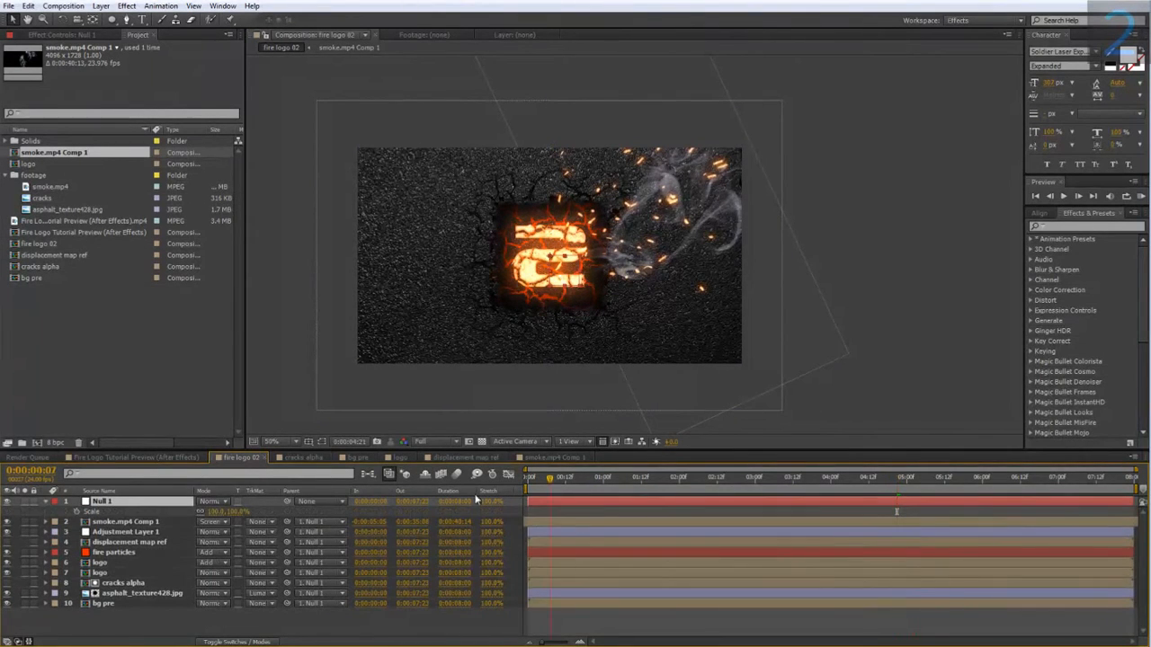
left_click(77, 512)
left_click(937, 477)
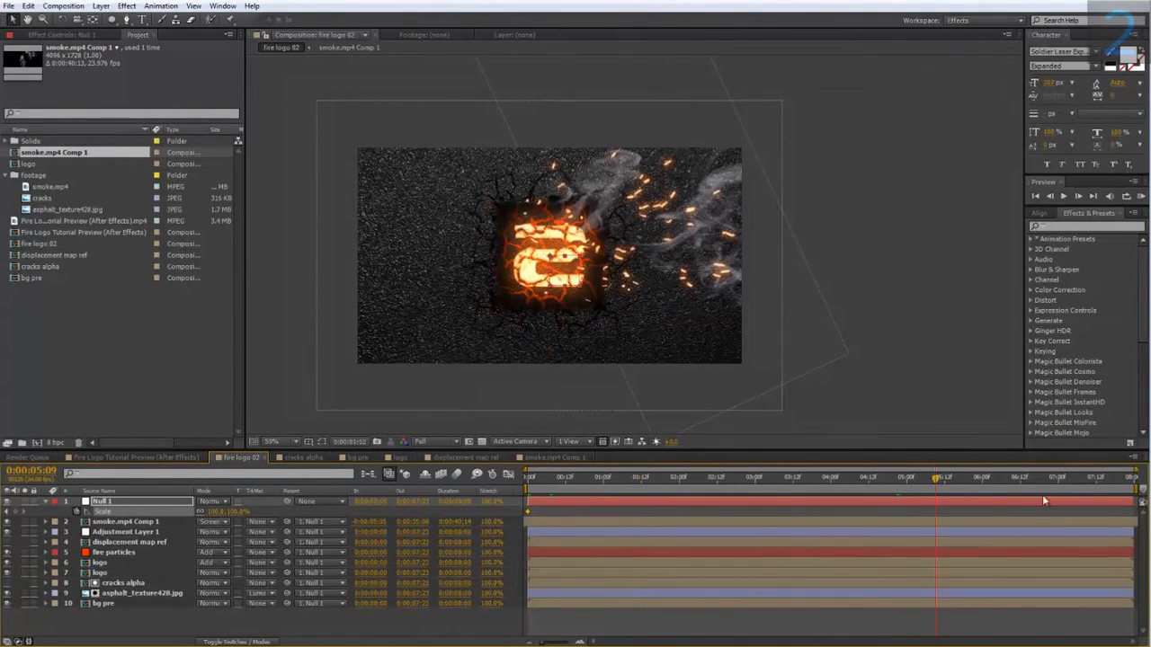
key("End")
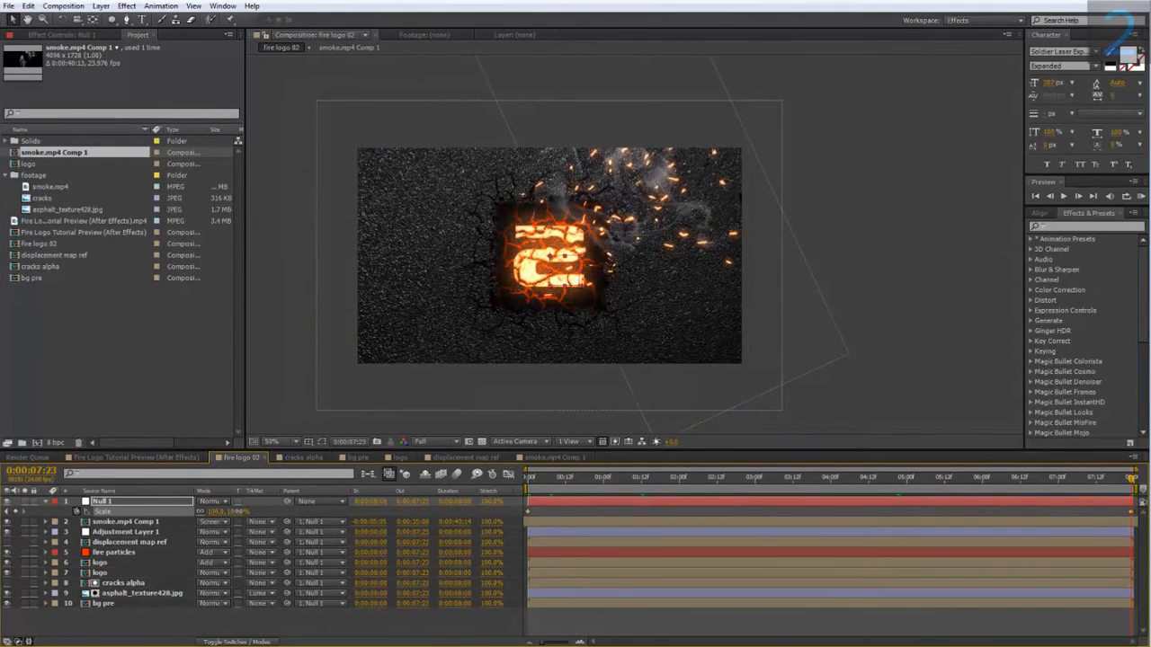
left_click_drag(235, 511, 245, 511)
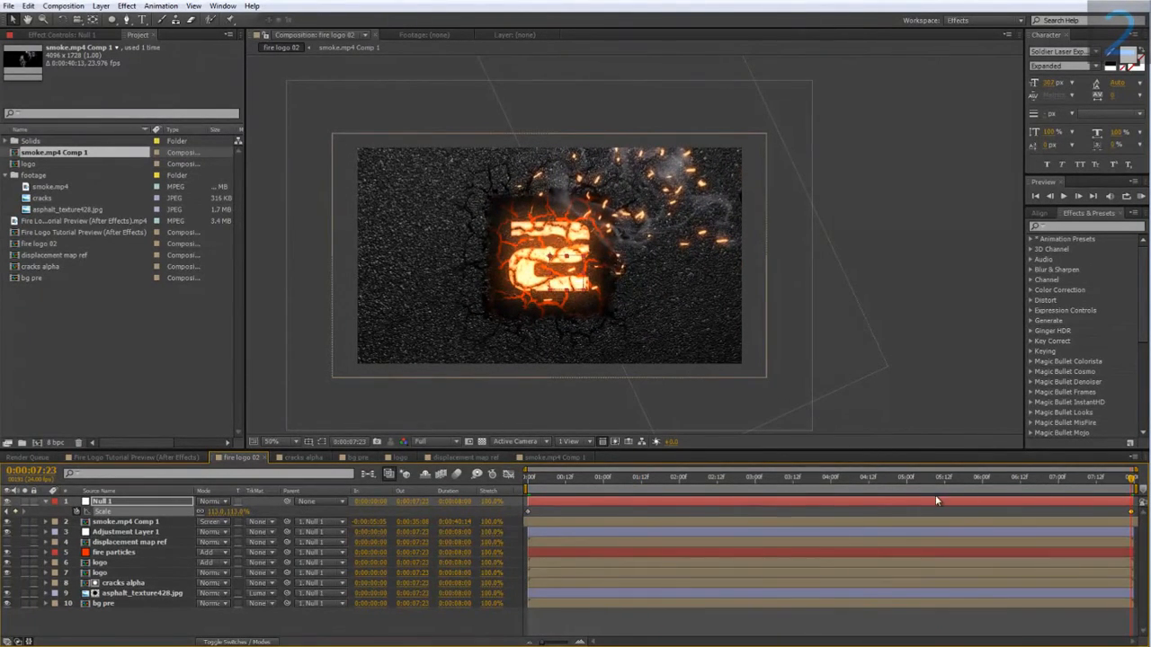
- Preview the slow zoom and reduce Null 1's end scale keyframe at 0:00:07:23 to 107%
left_click_drag(926, 486, 1112, 502)
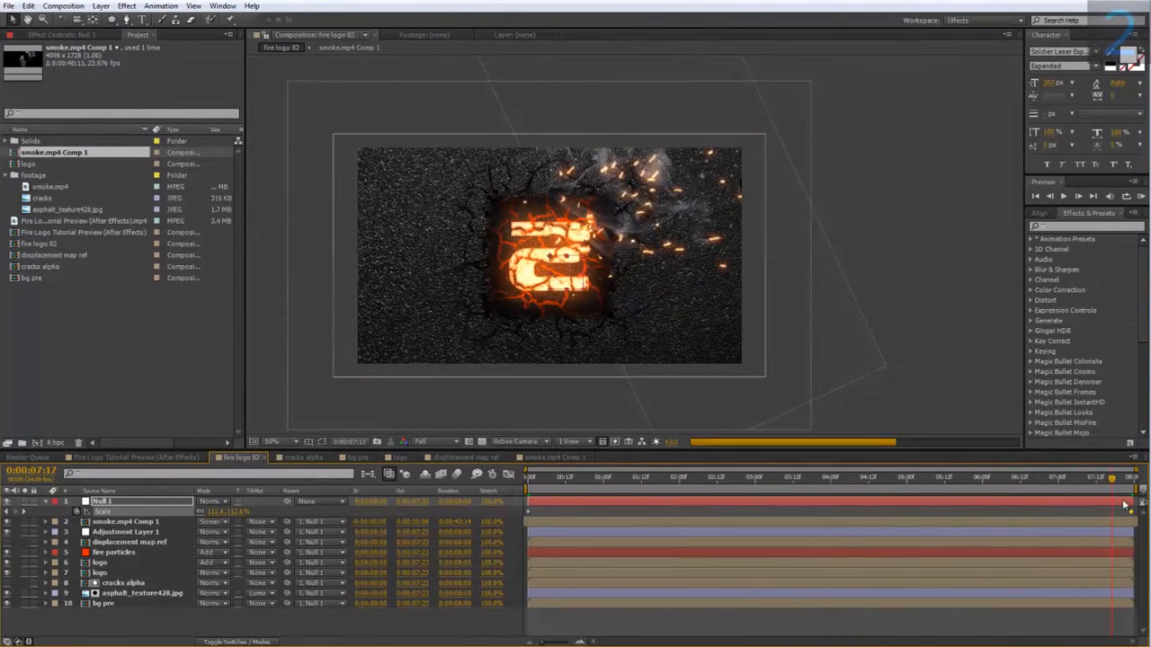
left_click(240, 511)
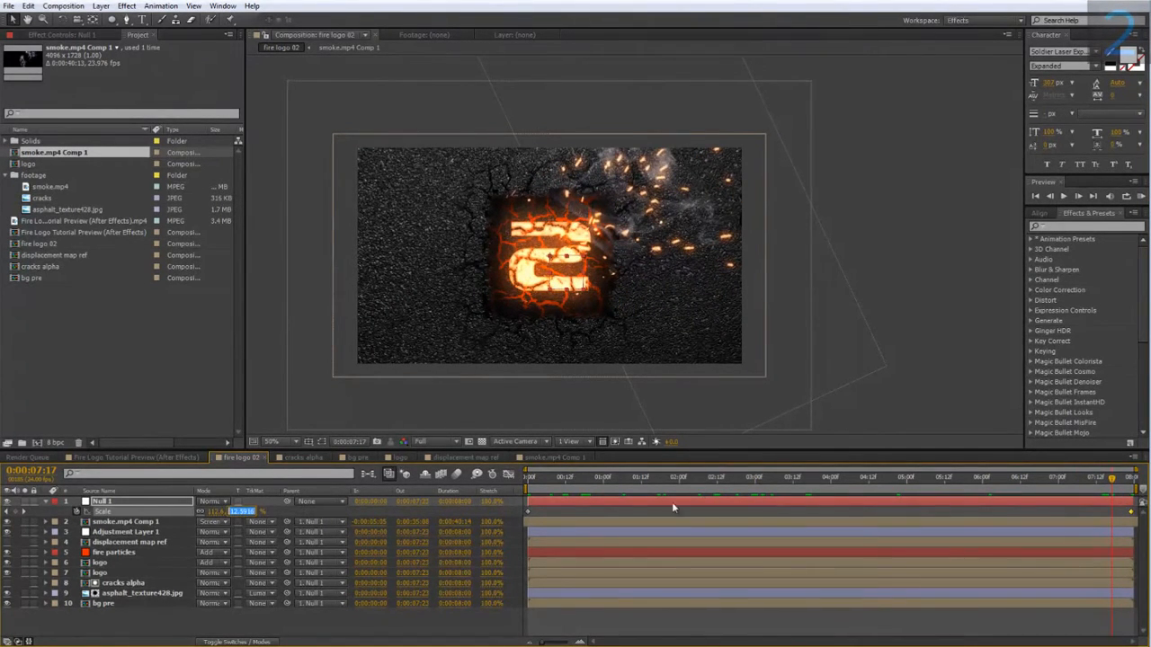
left_click(1112, 508)
left_click_drag(1115, 481, 1133, 481)
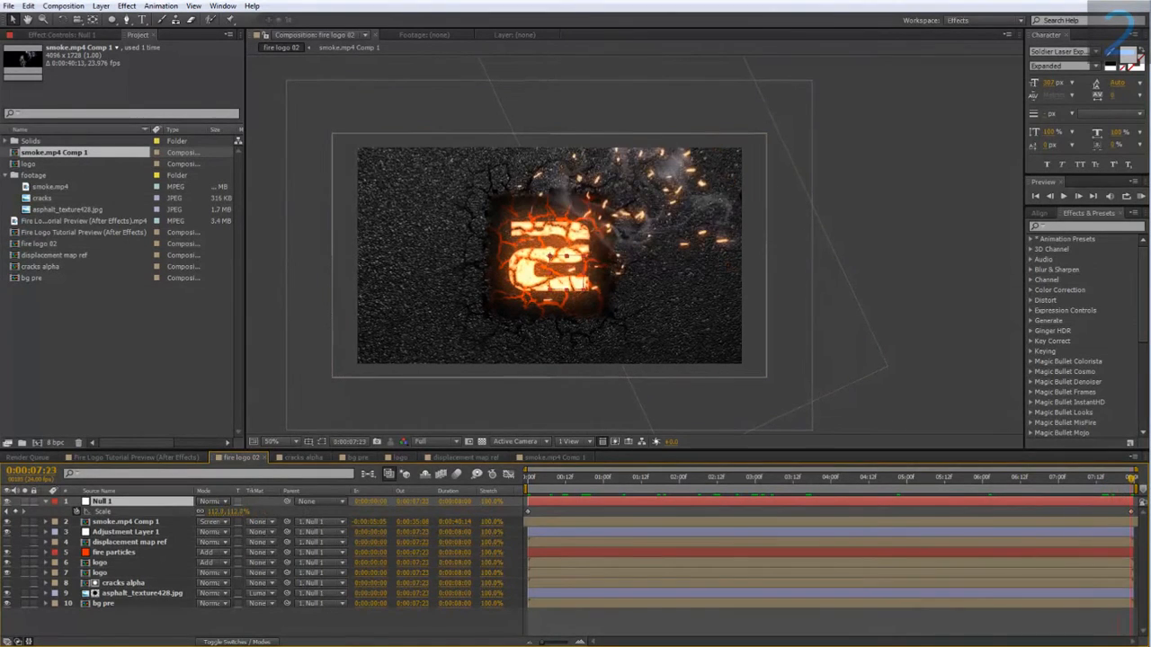
left_click_drag(241, 511, 234, 511)
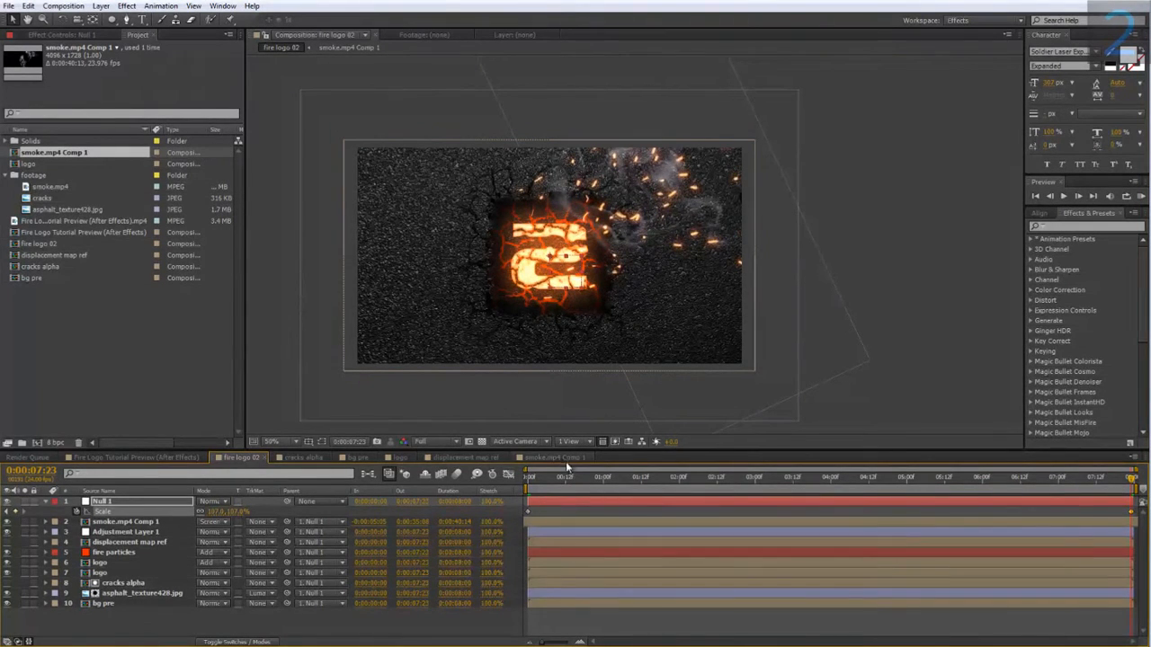
- Add a new adjustment layer above all layers and apply the Magic Bullet Looks effect to it
right_click(136, 617)
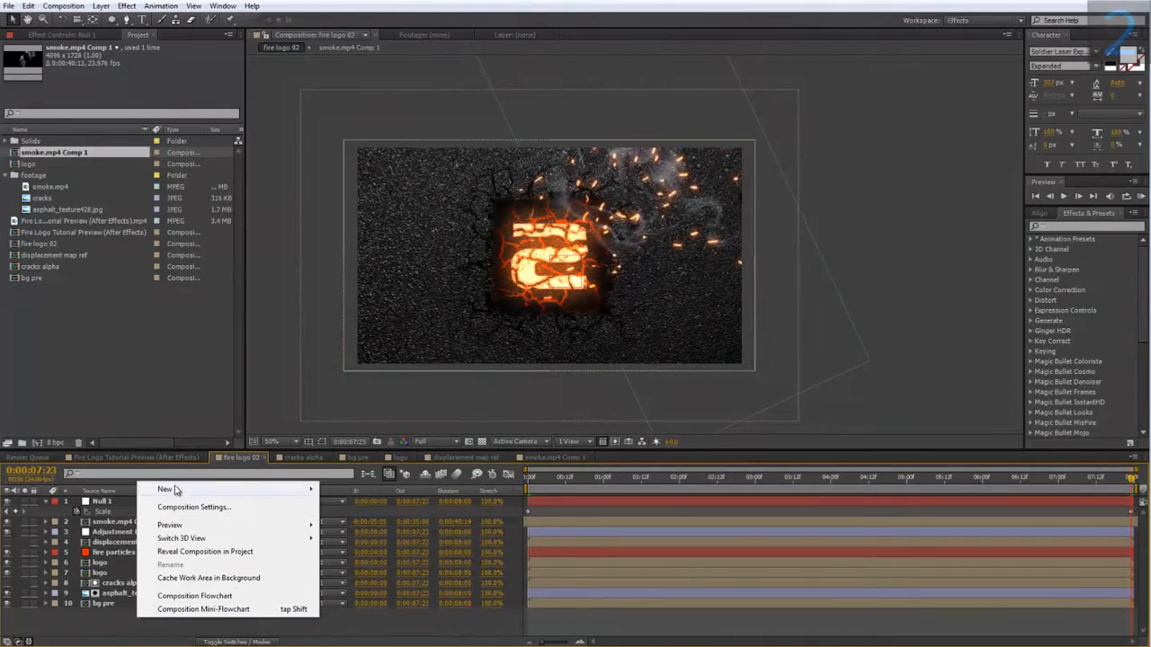
mouse_move(172, 490)
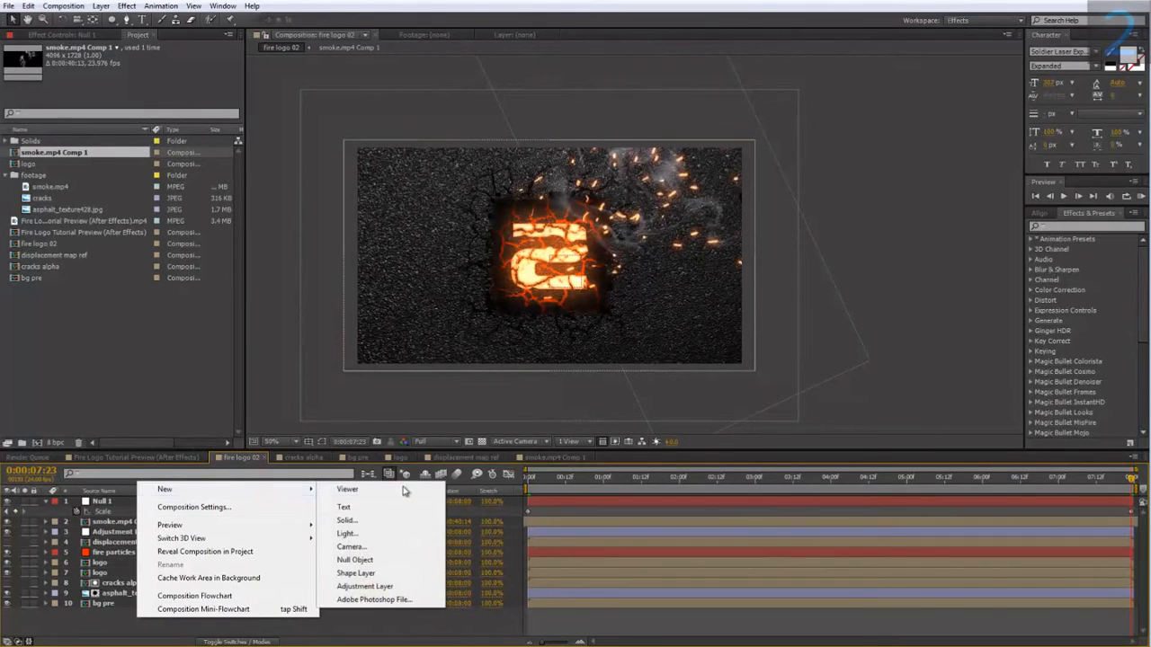
left_click(364, 586)
right_click(123, 503)
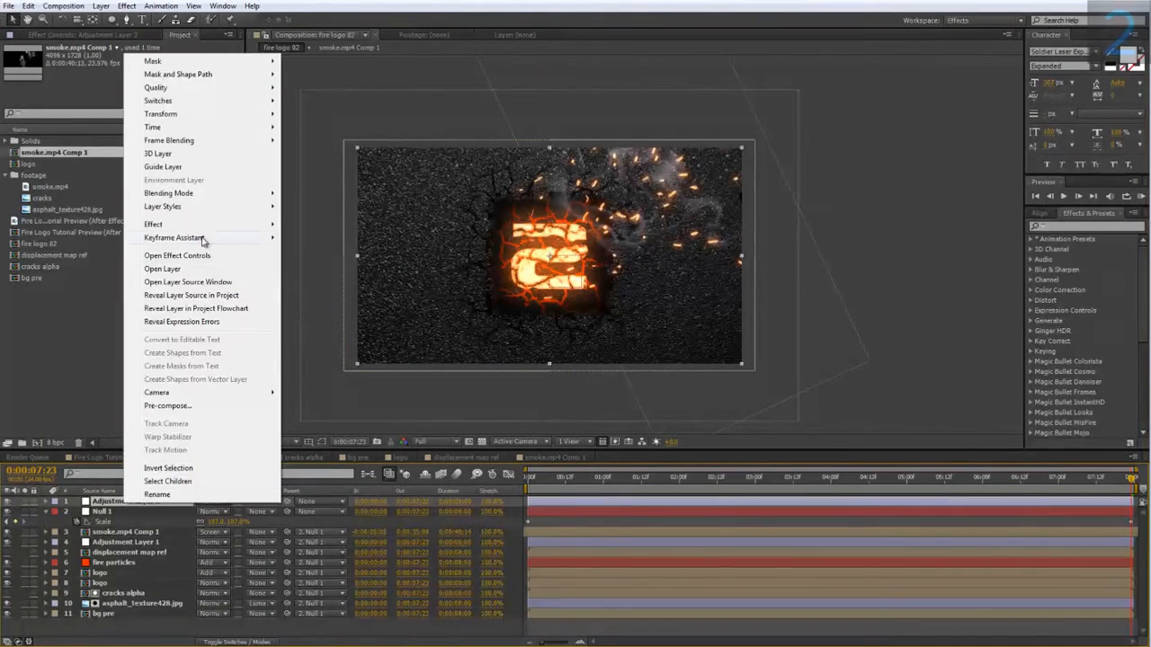
mouse_move(204, 226)
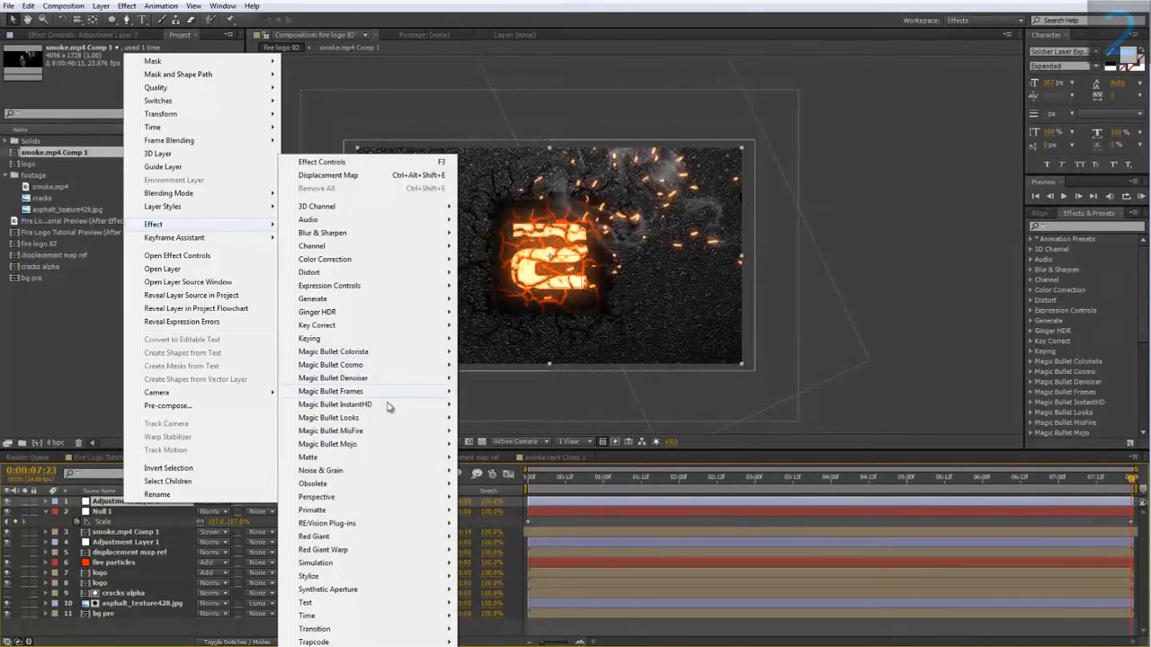
mouse_move(368, 418)
left_click(484, 418)
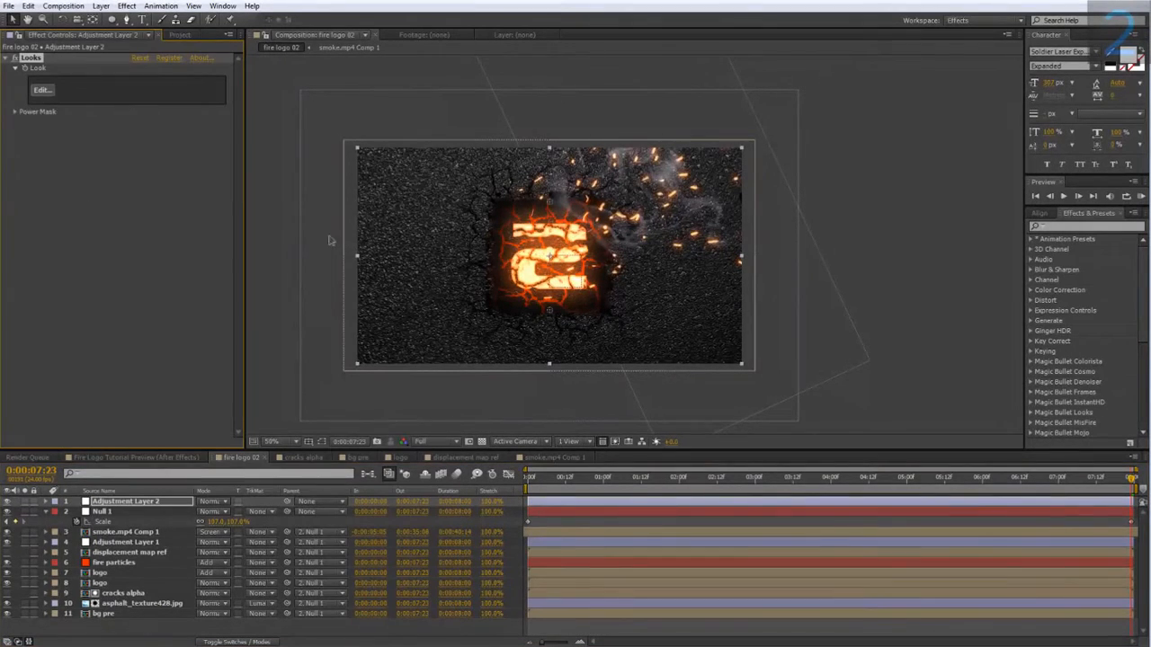
- Open the look for editing, check the image up close, and add a Vignette lens tool
left_click(40, 90)
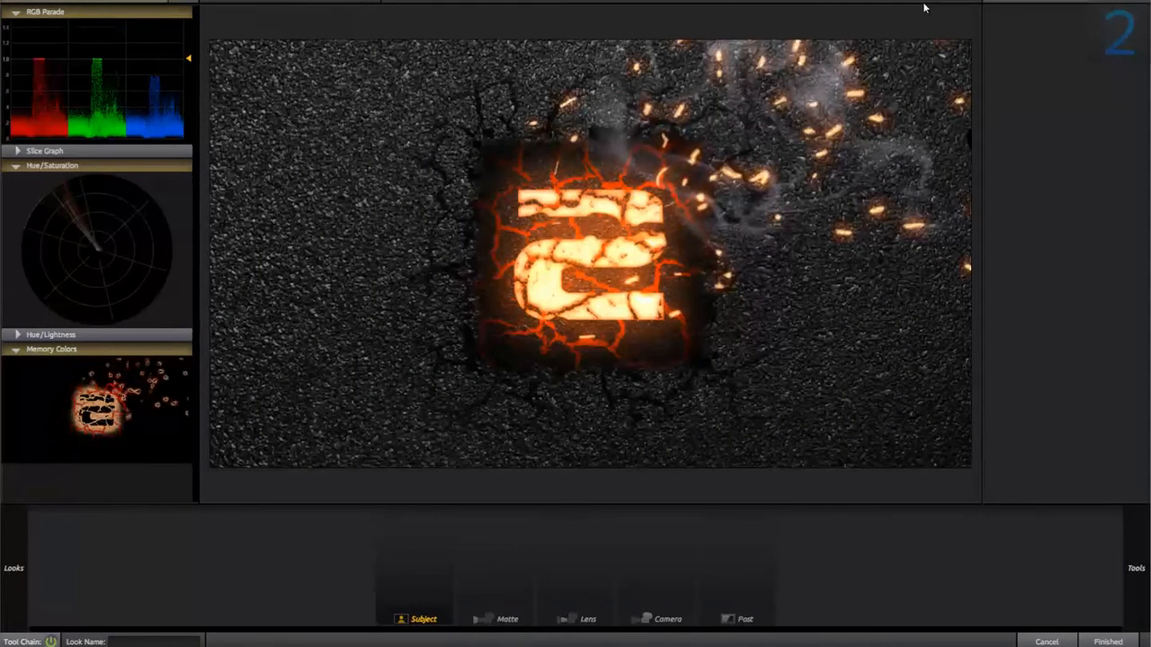
left_click(924, 8)
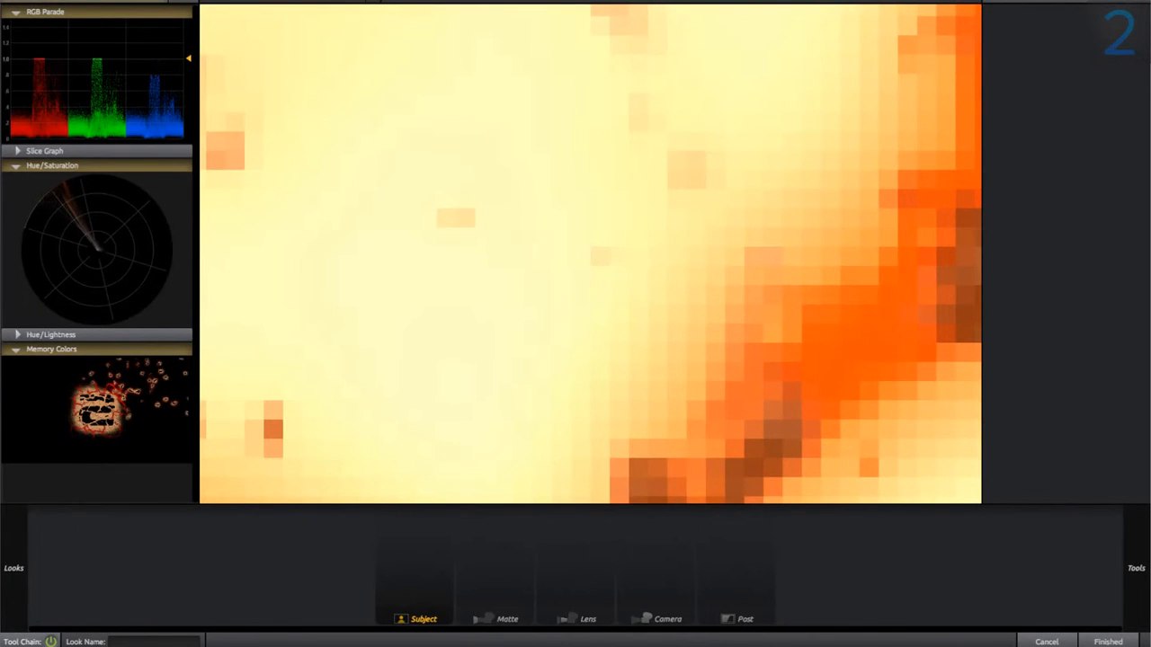
left_click(926, 4)
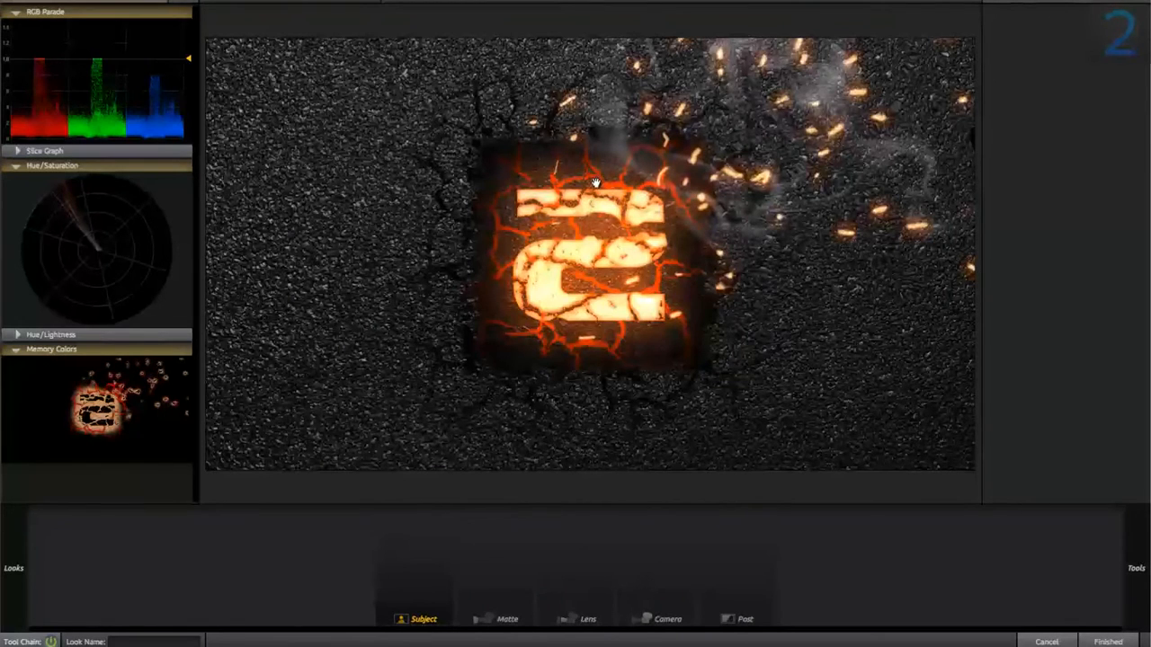
mouse_move(1133, 524)
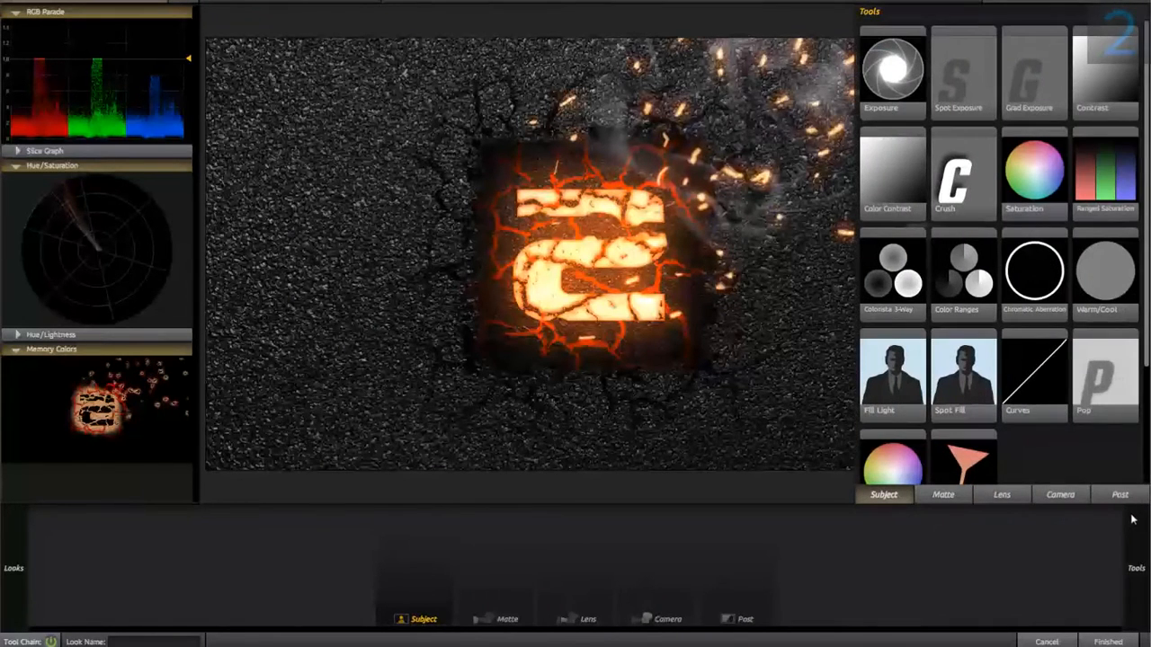
left_click(1000, 495)
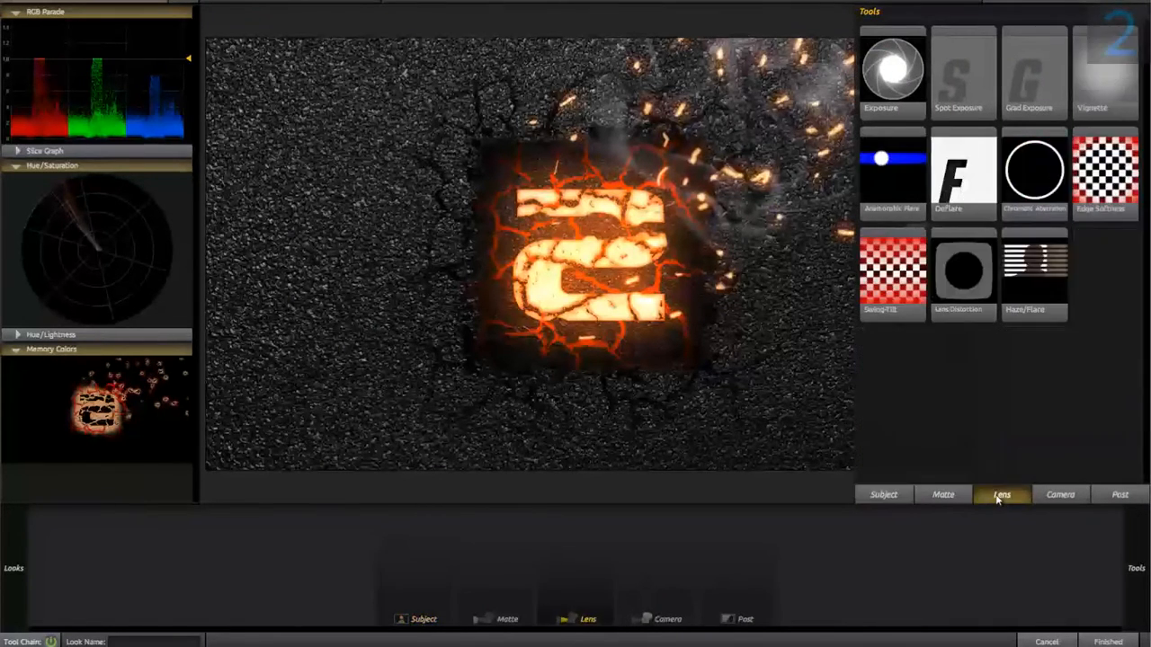
double_click(1104, 80)
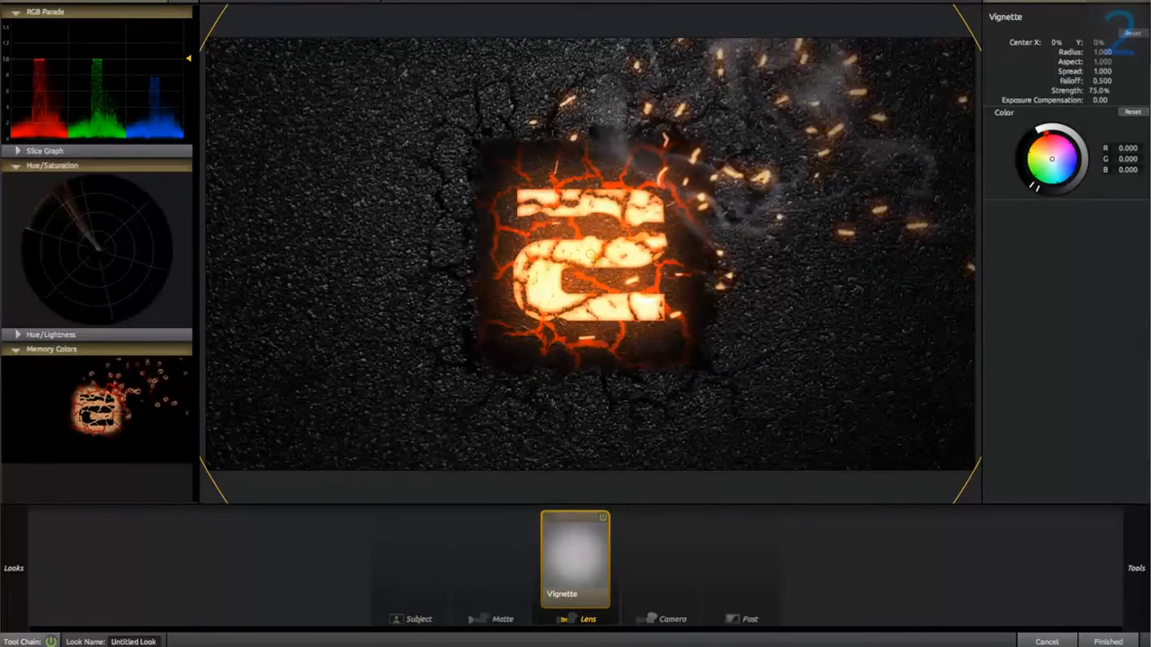
- Reduce the vignette's spread to about 0.75 and set its strength to 80%
left_click_drag(598, 261, 678, 333)
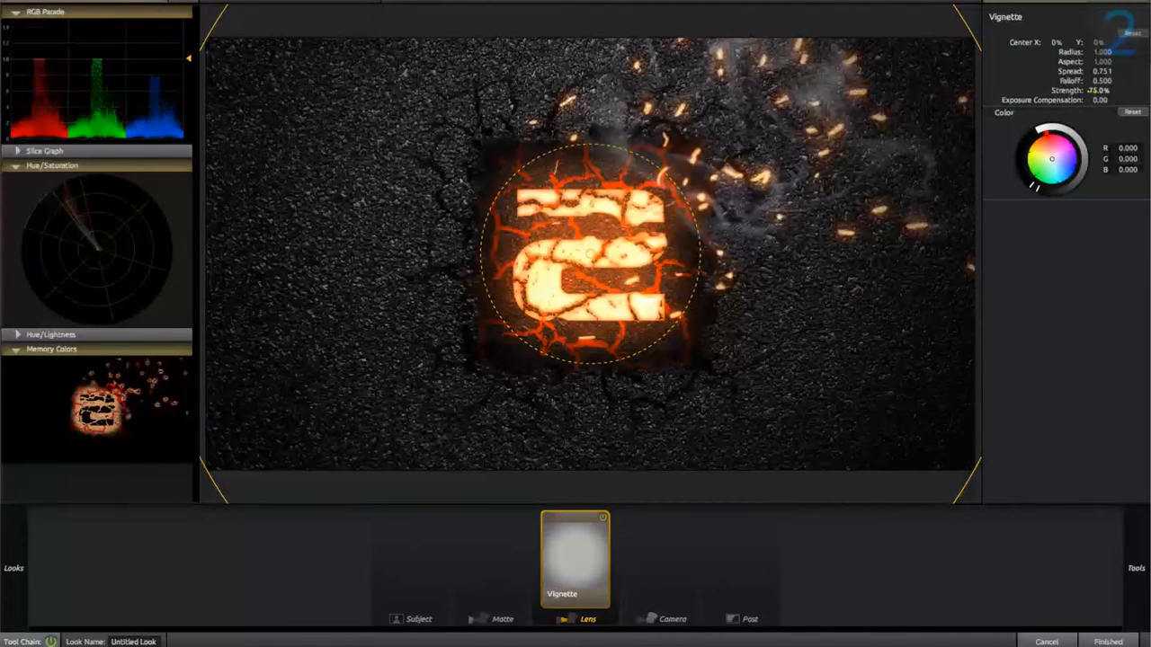
left_click_drag(1096, 91, 1103, 92)
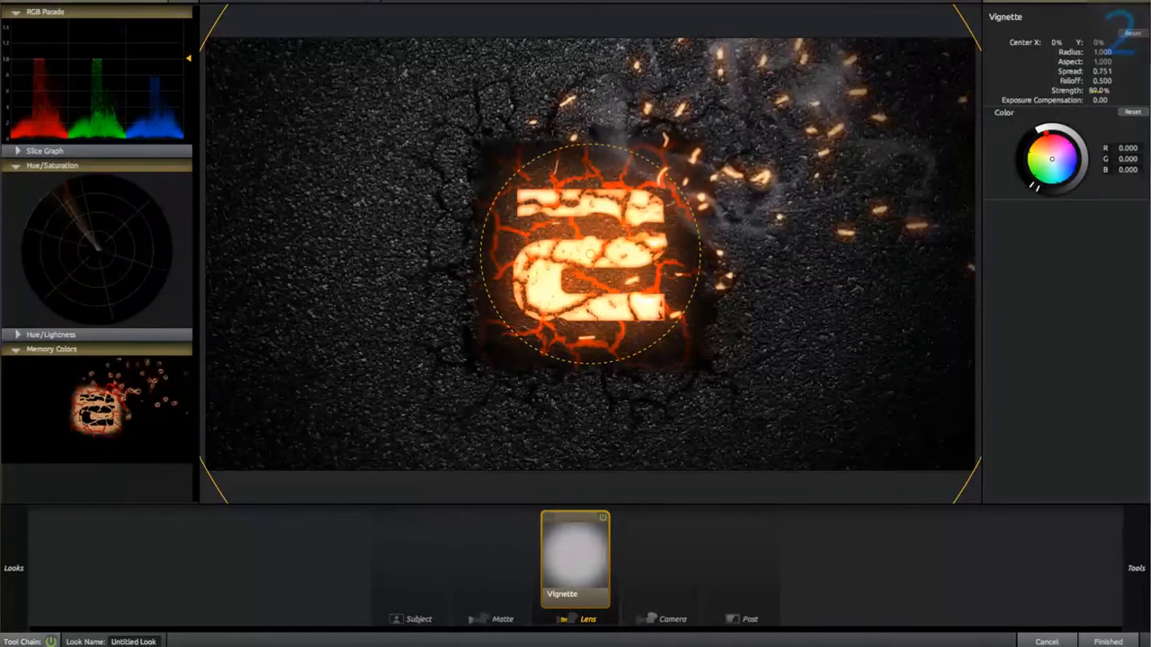
left_click(1097, 91)
type("80")
key("Return")
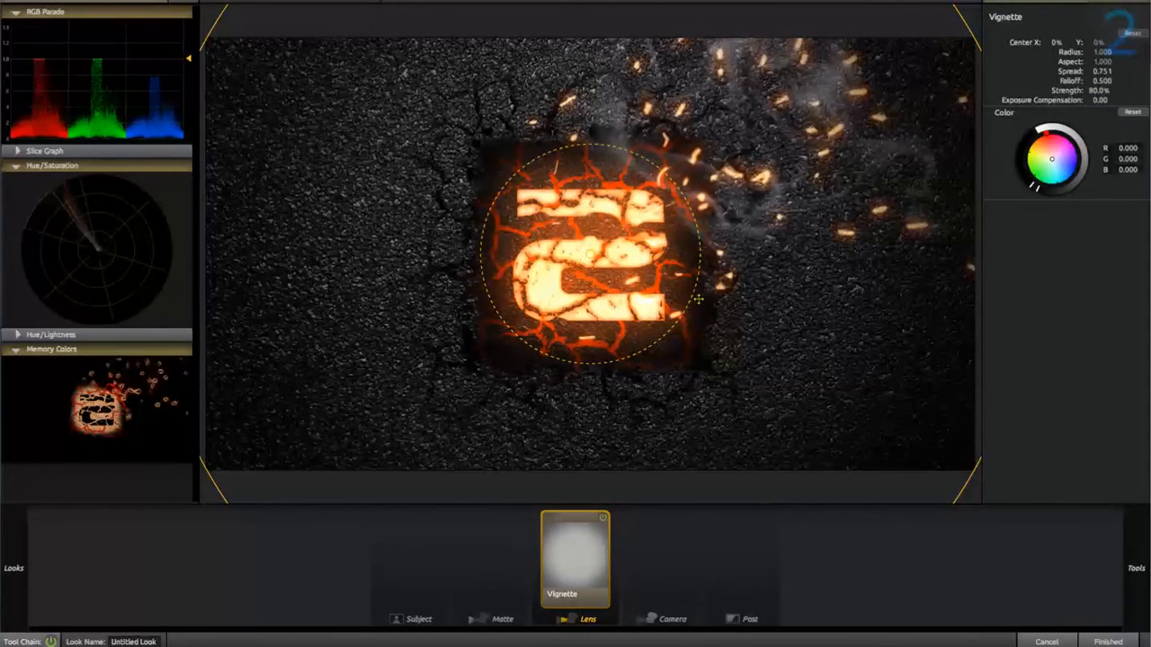
- Fine-tune the vignette to a spread of about 0.77 and an aspect of about 0.98, and compare the image with and without it
left_click_drag(699, 299, 676, 312)
scroll(948, 296, "down", 4)
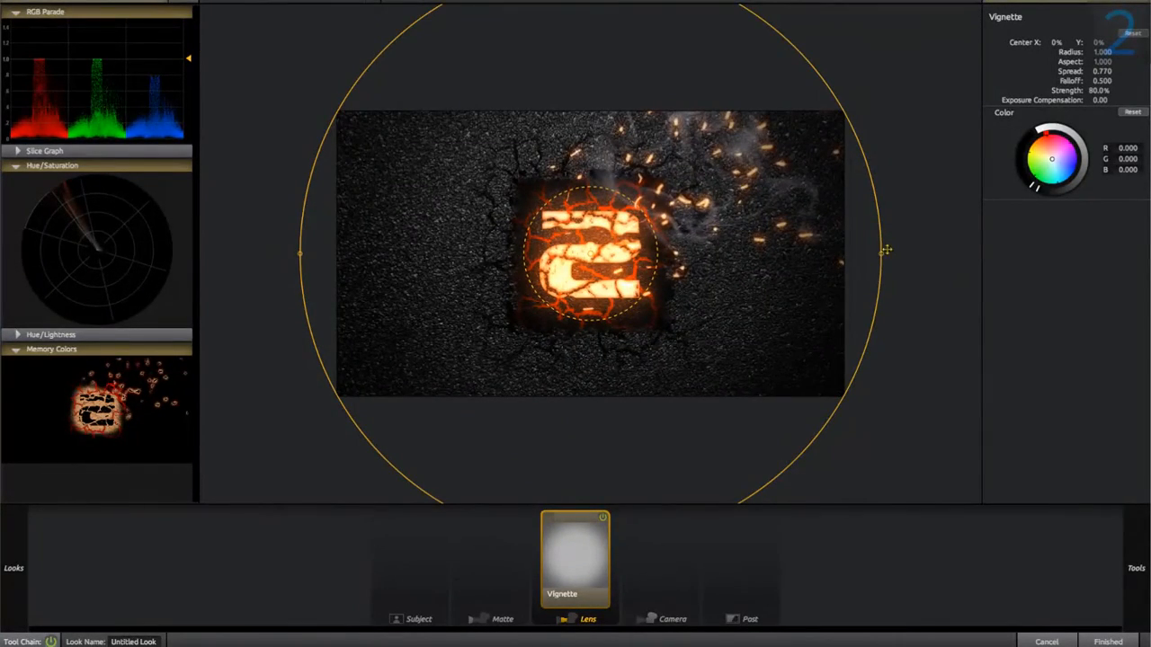
left_click_drag(885, 250, 879, 254)
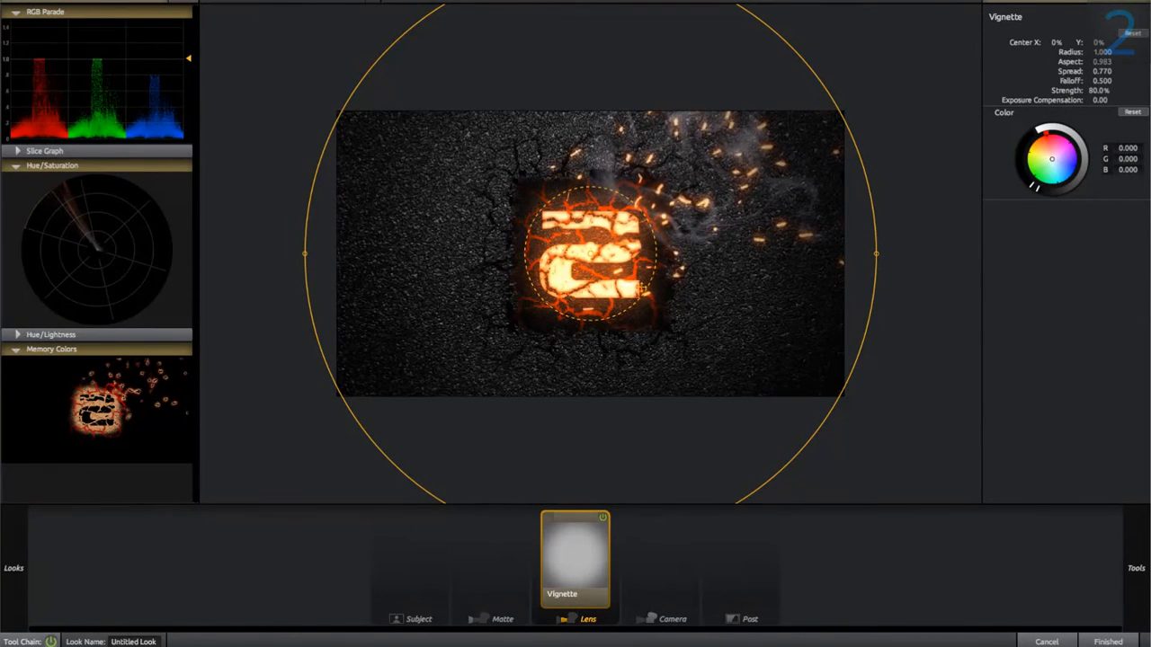
left_click(603, 518)
left_click(603, 518)
- Add a Spot Exposure lens tool with a spread of about 0.79 and set its stops to +0.50
mouse_move(1136, 569)
double_click(948, 90)
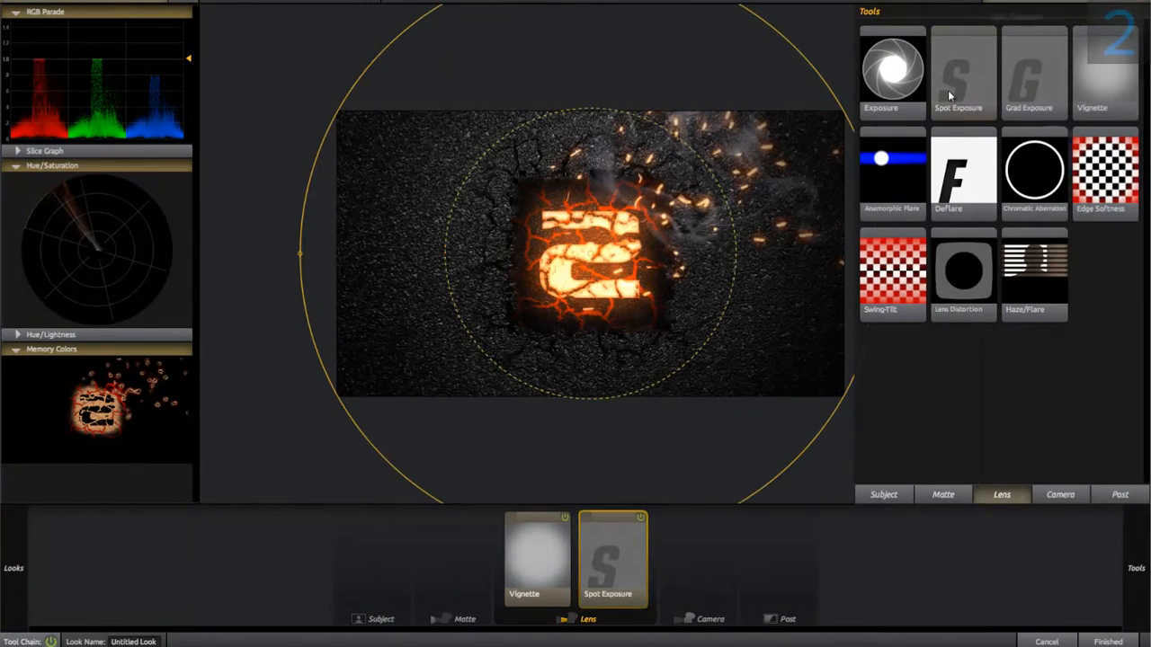
left_click_drag(733, 254, 653, 255)
left_click(1112, 43)
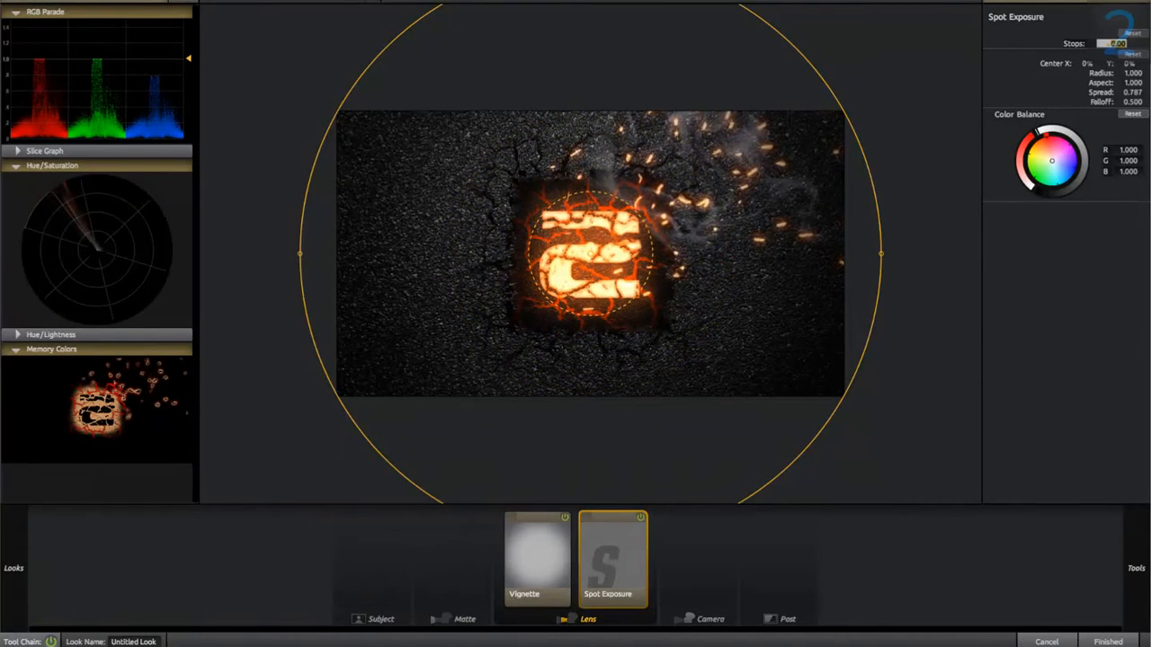
left_click(1083, 261)
left_click(1113, 43)
type("0.5")
key("Return")
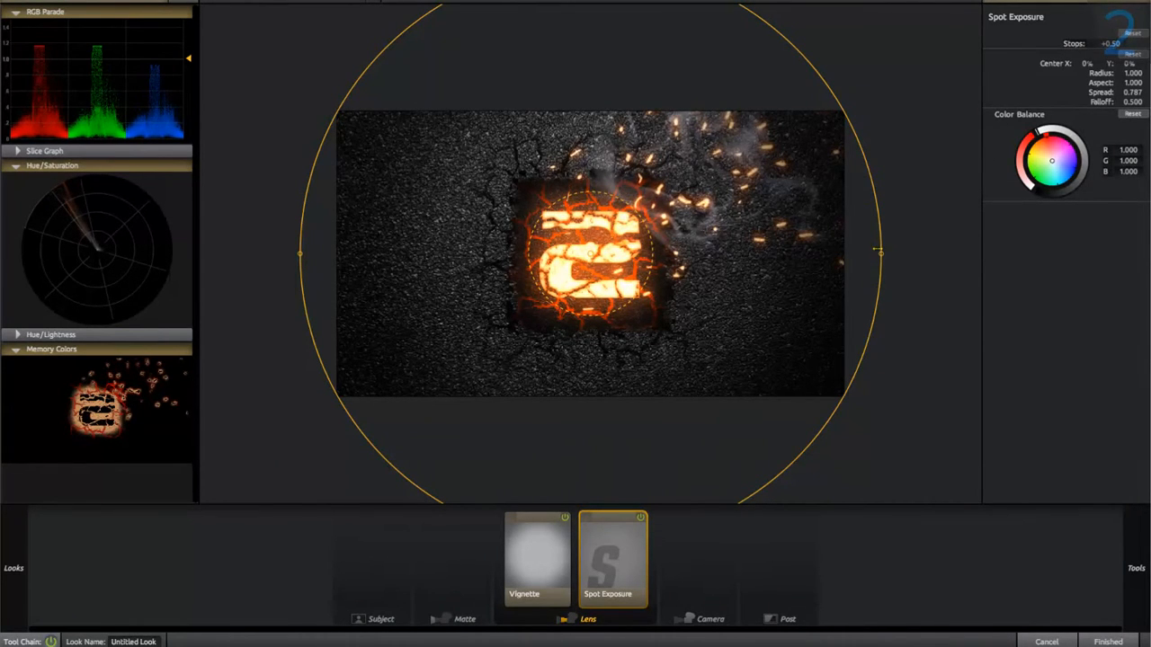
- Shrink the spot exposure to a near-circle around the logo, radius about 0.65 and spread about 0.83, and compare the image with and without it
left_click_drag(878, 249, 775, 249)
scroll(665, 161, "down", 2)
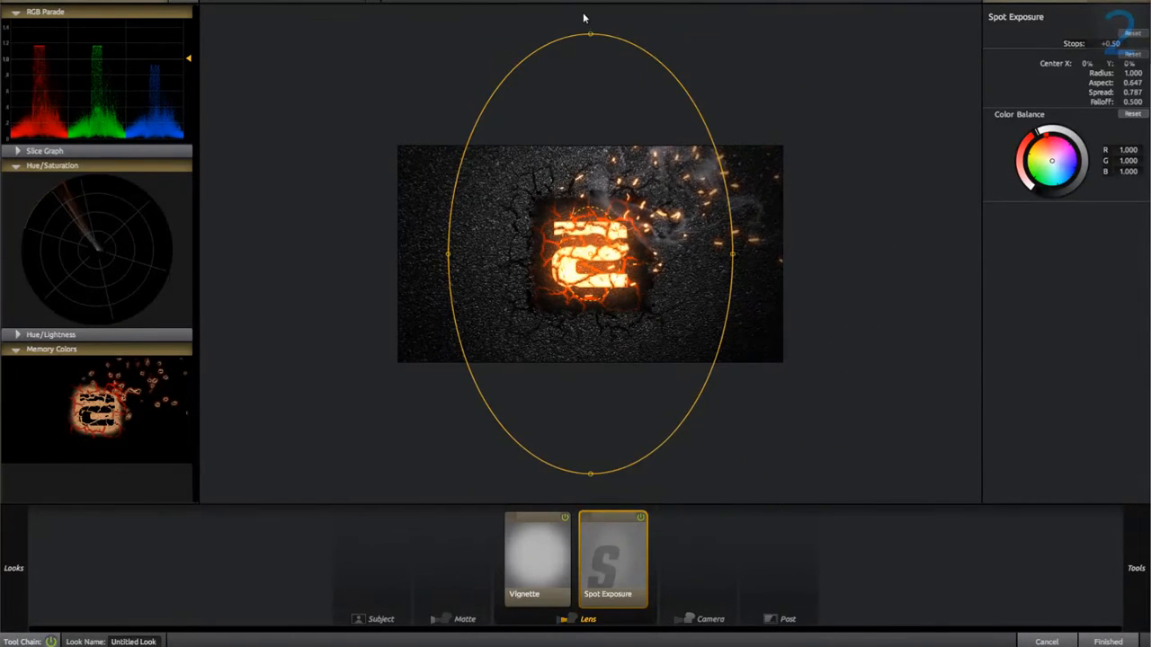
left_click_drag(590, 35, 590, 111)
mouse_move(621, 255)
left_mouse_down()
mouse_move(629, 261)
mouse_move(614, 255)
left_mouse_up()
left_click(641, 518)
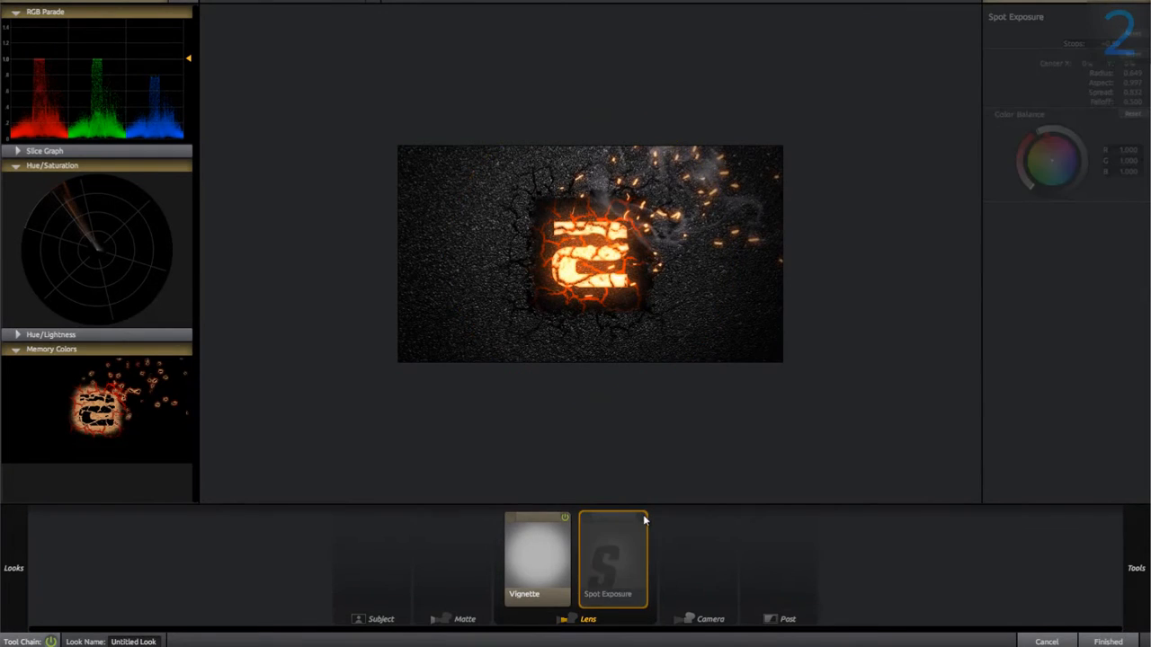
left_click(641, 518)
left_click(641, 518)
left_click(641, 518)
left_click(641, 518)
left_click(642, 518)
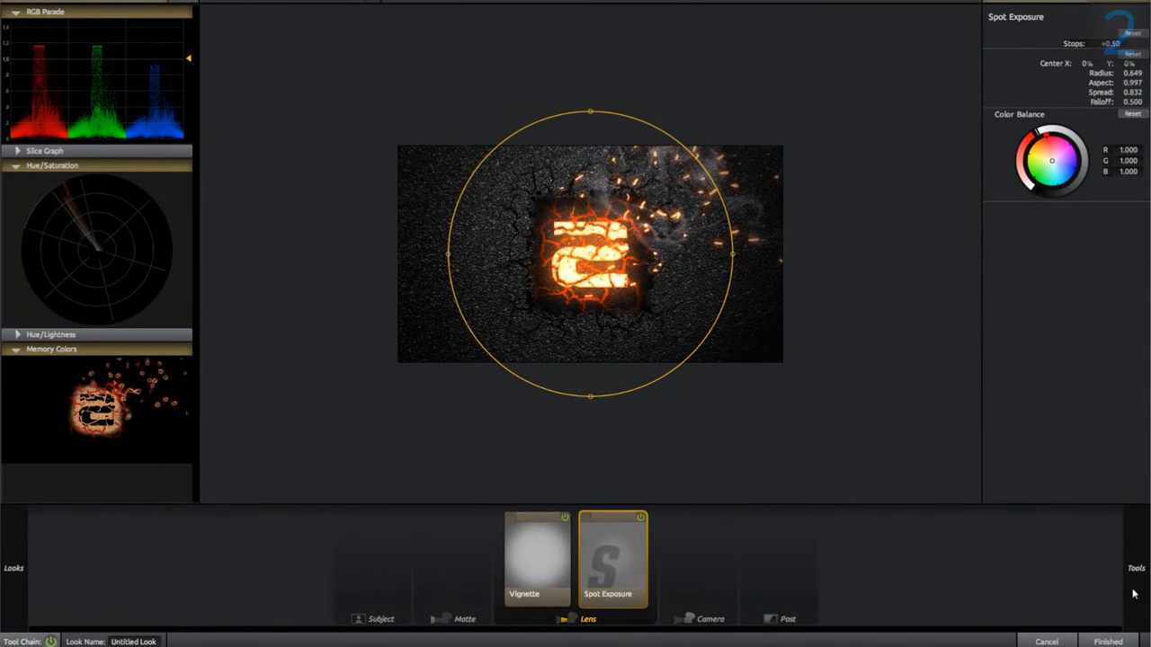
- Add an Edge Softness lens tool with a blur size of 1% and a quality of 10
mouse_move(1133, 593)
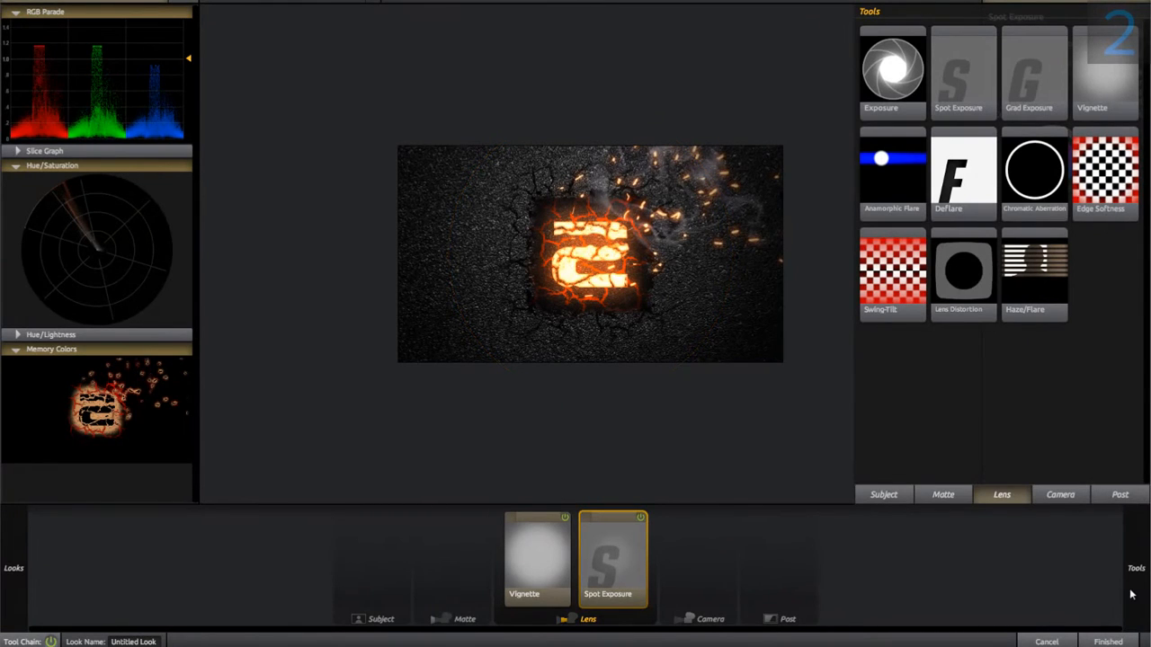
double_click(1120, 192)
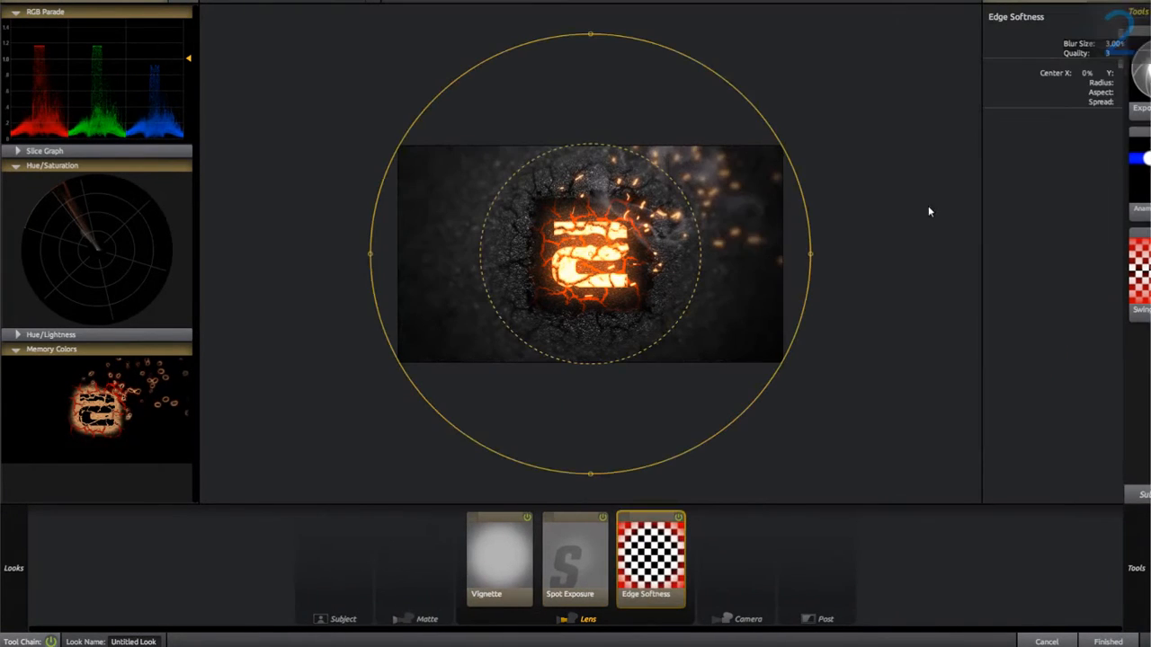
left_click(1115, 43)
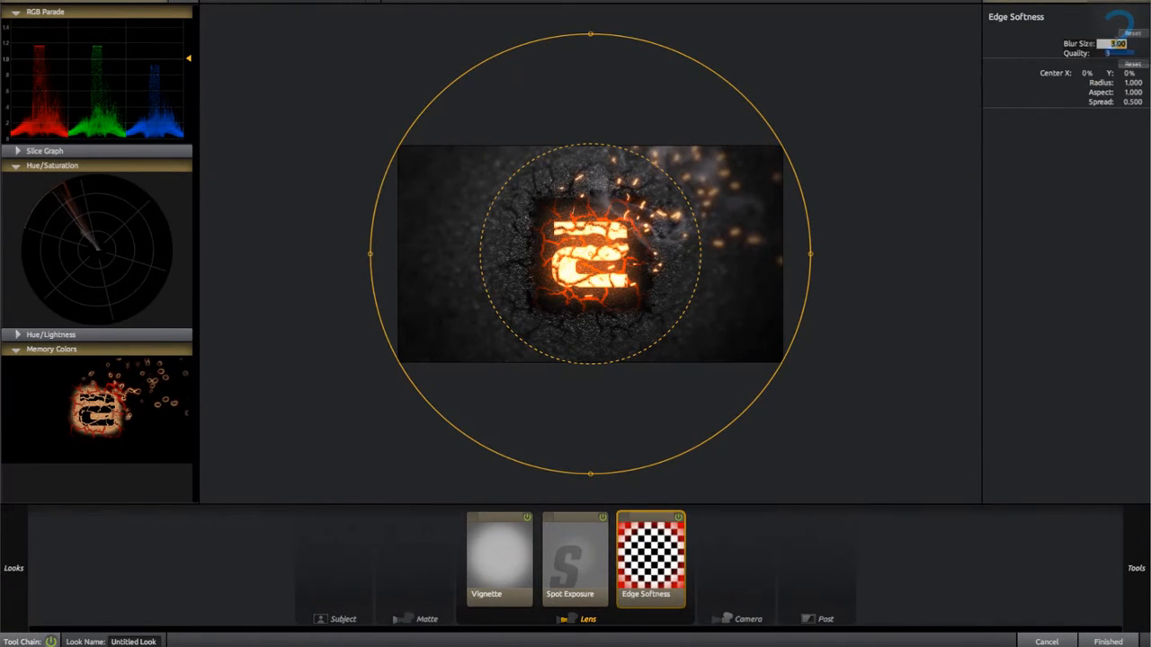
type("1")
key("Return")
left_click_drag(1108, 54, 1149, 58)
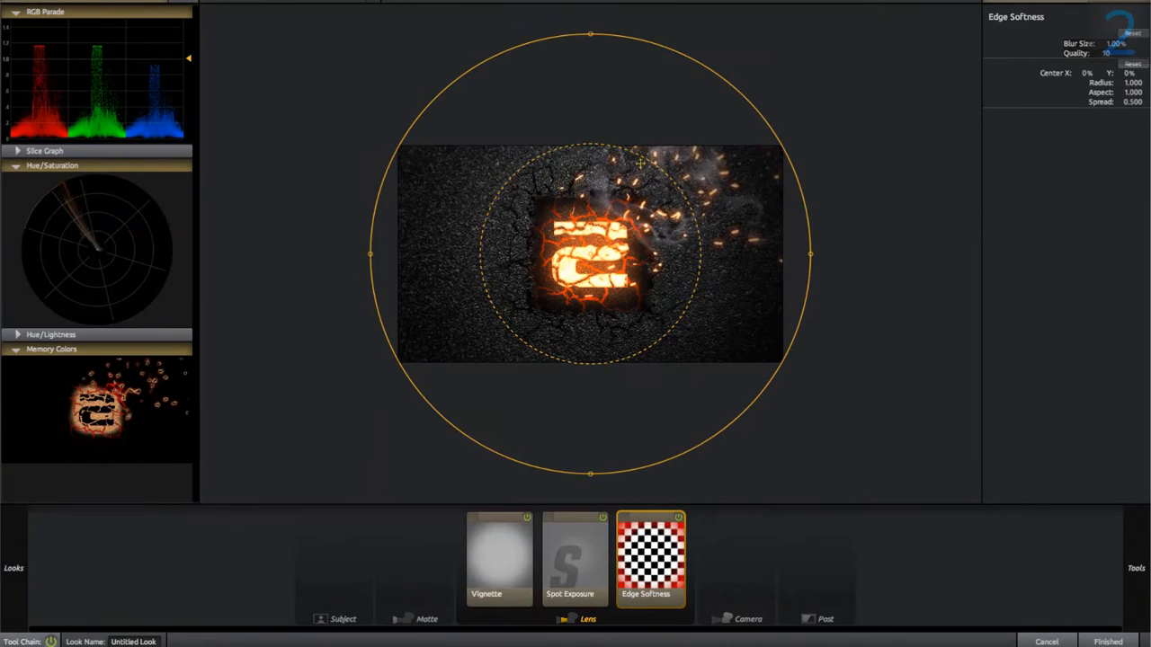
- Add a Haze/Flare lens tool and tint it a saturated orange of about R 1.22, G 0.43, B 0.03
mouse_move(1148, 533)
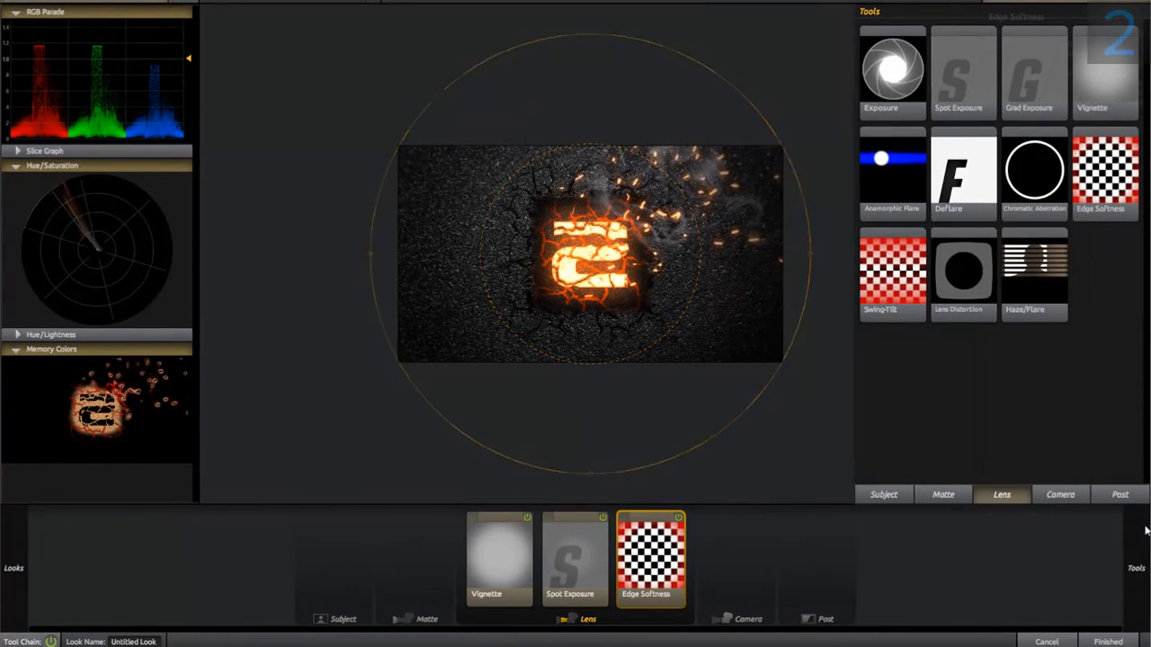
double_click(1037, 276)
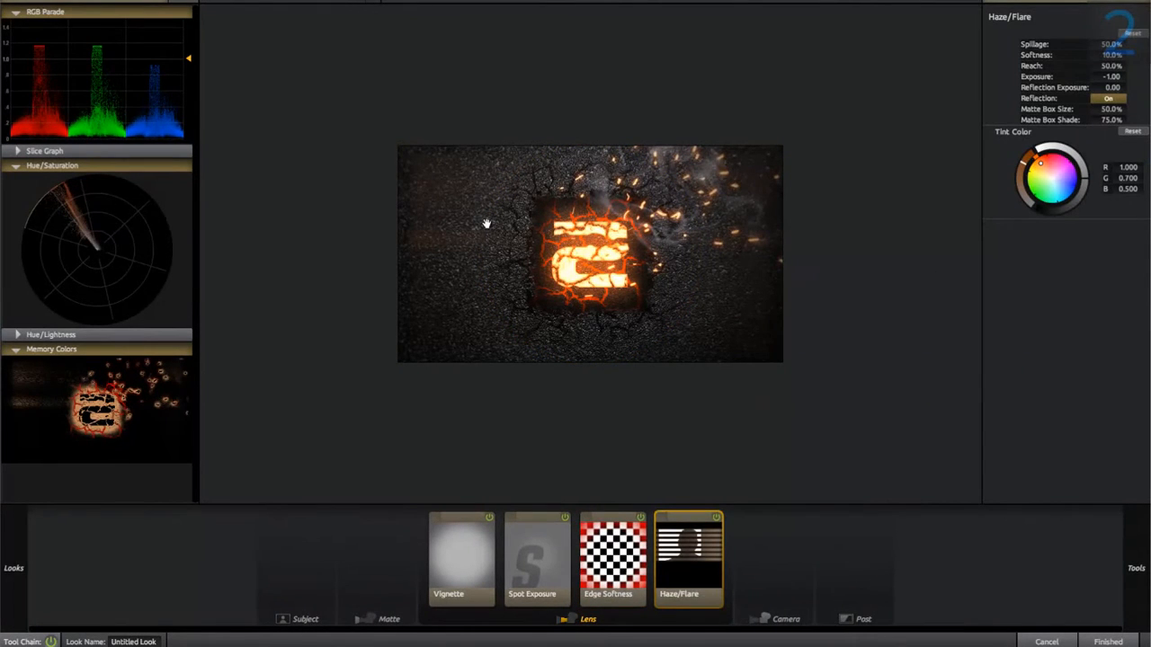
scroll(490, 243, "up", 2)
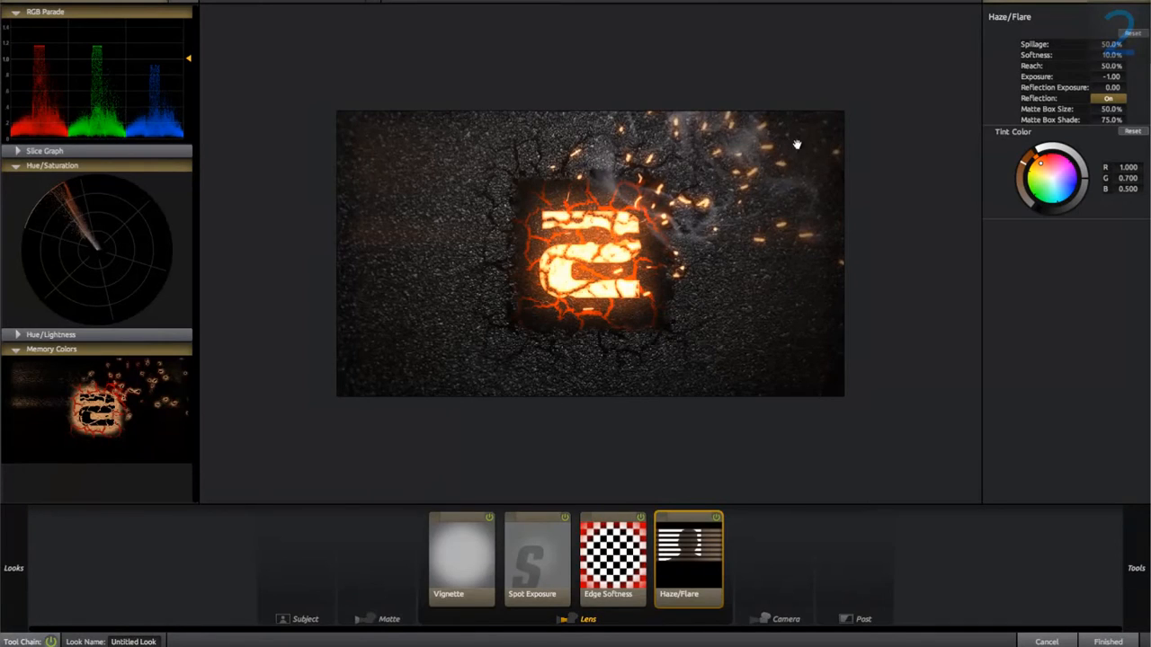
left_click(1022, 159)
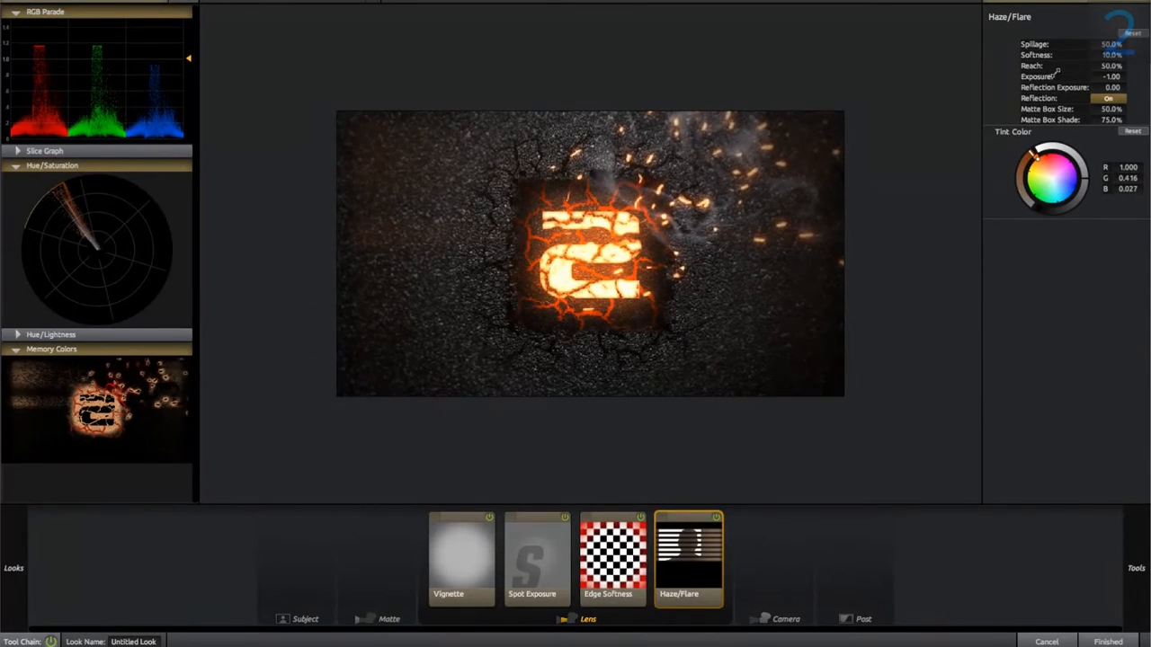
mouse_move(1034, 161)
left_mouse_down()
mouse_move(1043, 151)
mouse_move(1076, 160)
mouse_move(1092, 182)
mouse_move(1082, 162)
left_mouse_up()
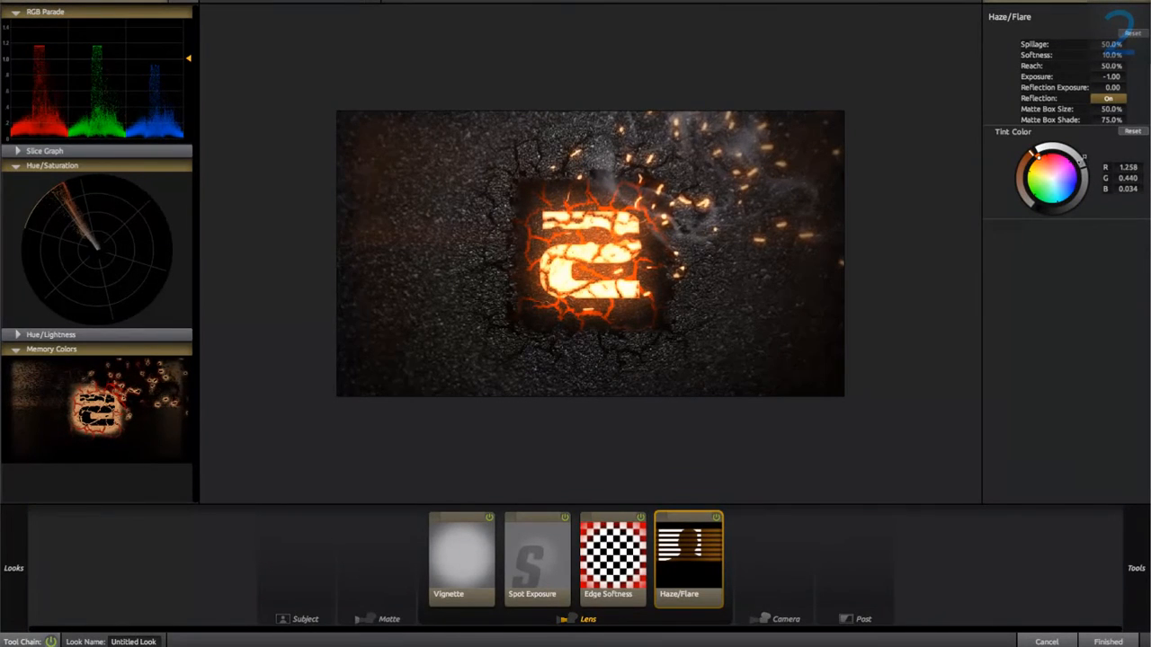
- Set the haze's spillage and softness to 100% and its reach to 0%, and turn its reflection off
left_click_drag(1098, 44, 1140, 56)
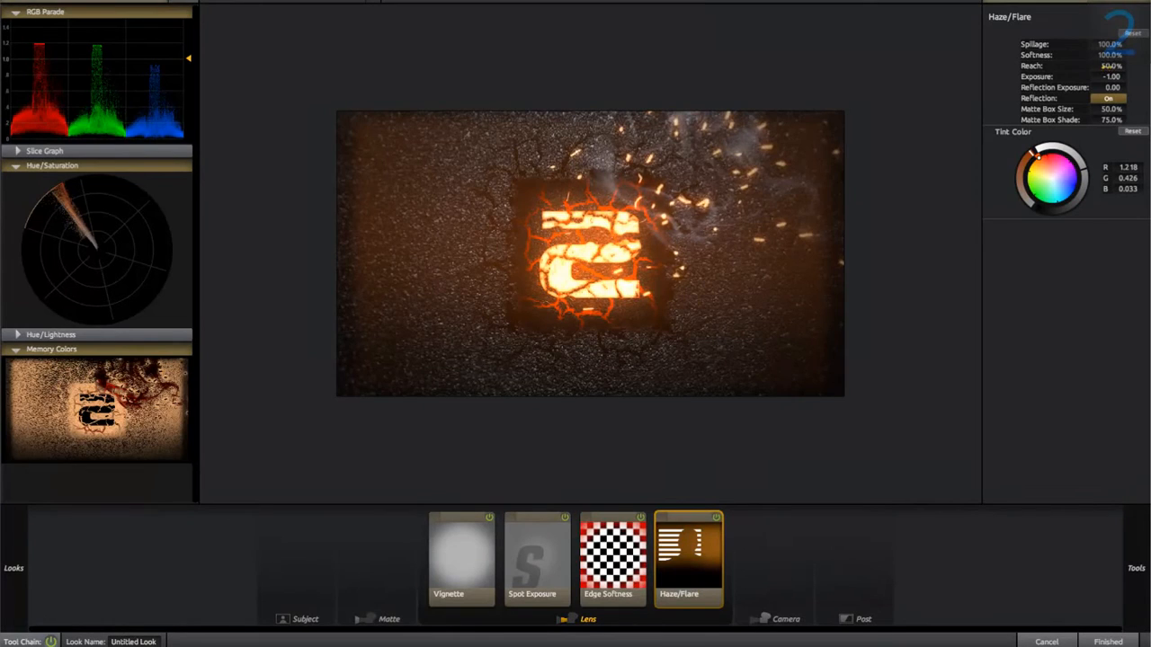
left_click_drag(1104, 66, 1021, 66)
left_click(1108, 98)
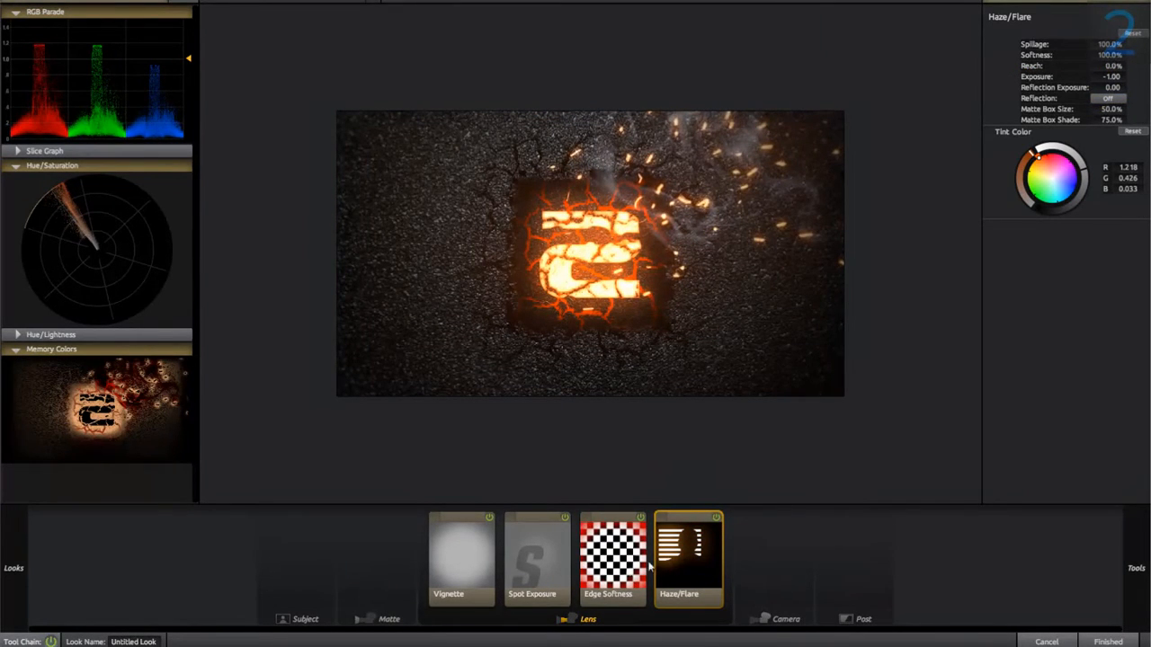
- Compare the glow around the logo with and without the Haze/Flare tool
left_click(716, 518)
left_click(716, 518)
left_click(716, 518)
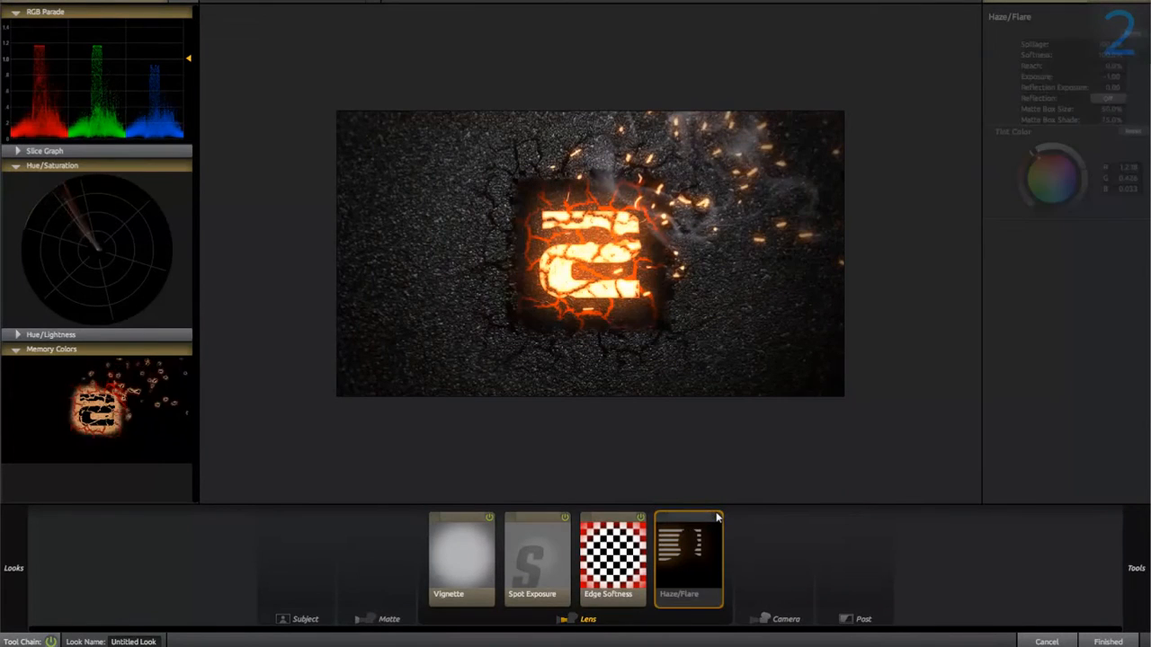
left_click(716, 517)
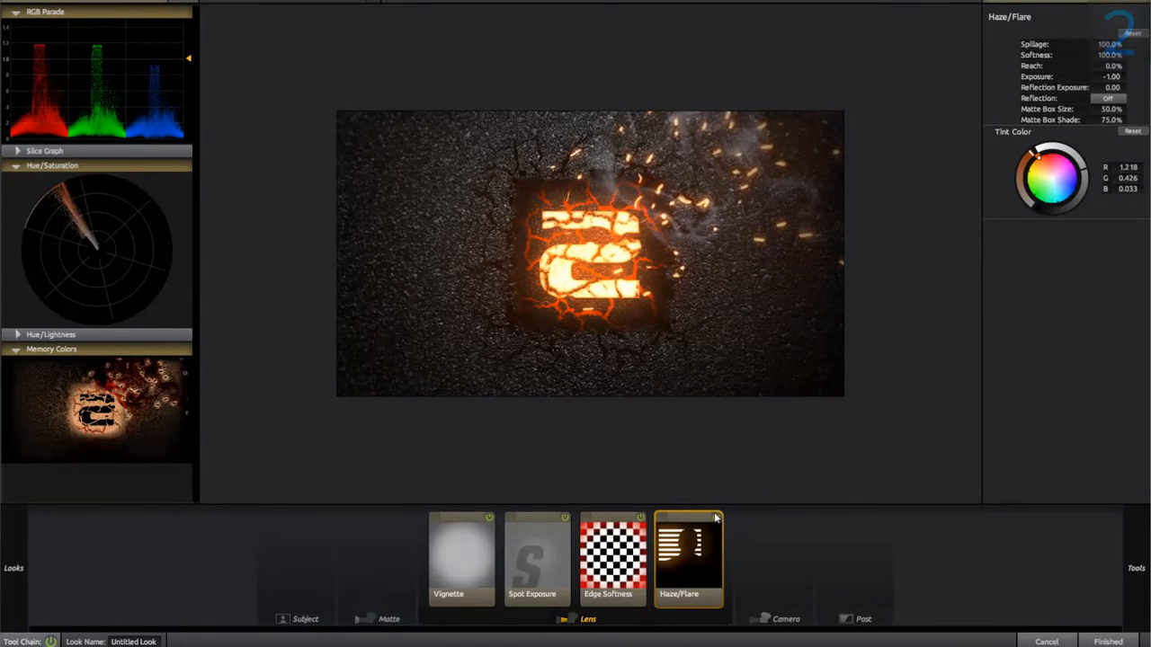
left_click(715, 518)
left_click(716, 518)
left_click(716, 518)
left_click(716, 518)
- Add a Color Ranges post tool and tint the shadows blue, the highlights a brighter orange and the midtones slightly green
mouse_move(1126, 546)
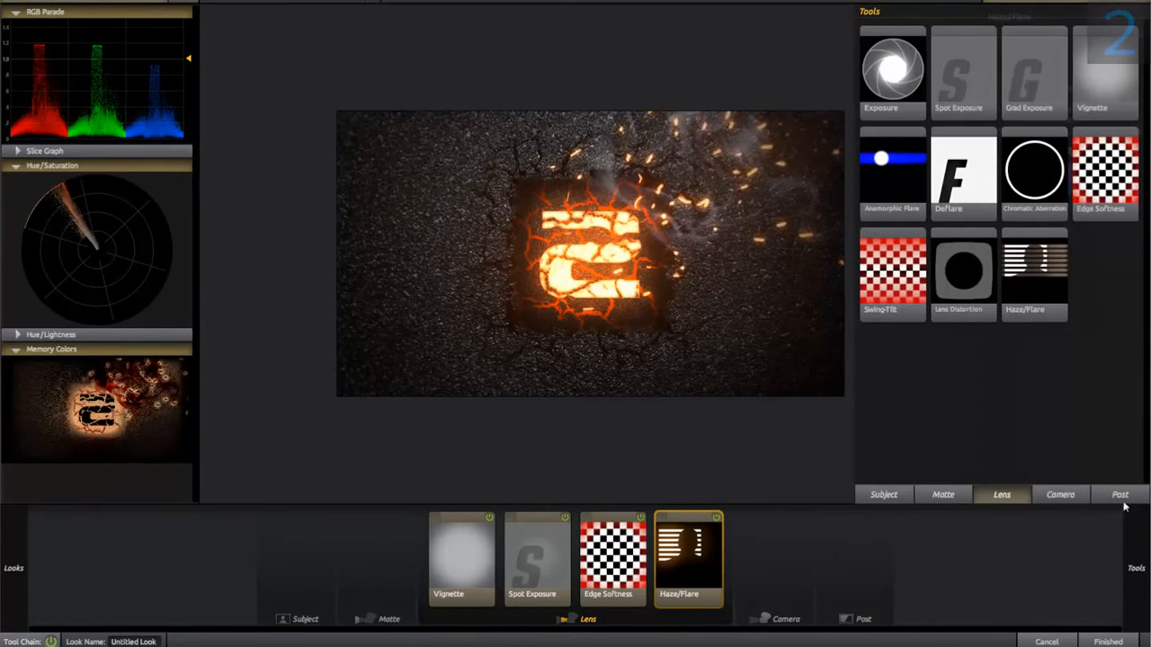
left_click(1120, 495)
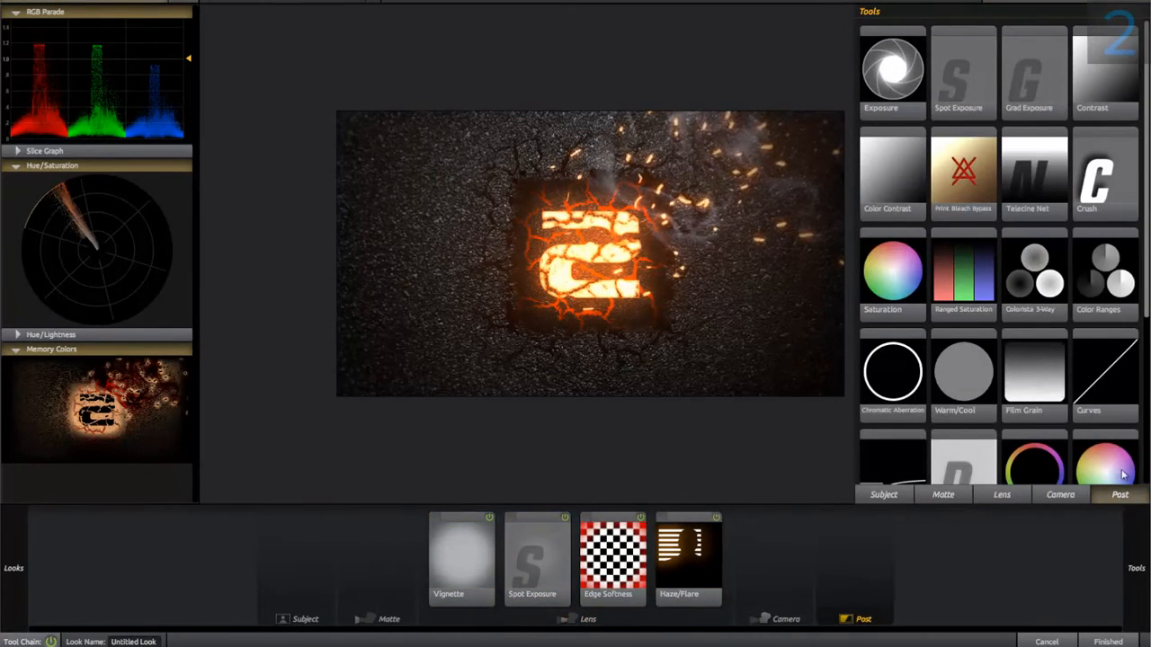
scroll(1043, 283, "down", 2)
scroll(1030, 293, "down", 2)
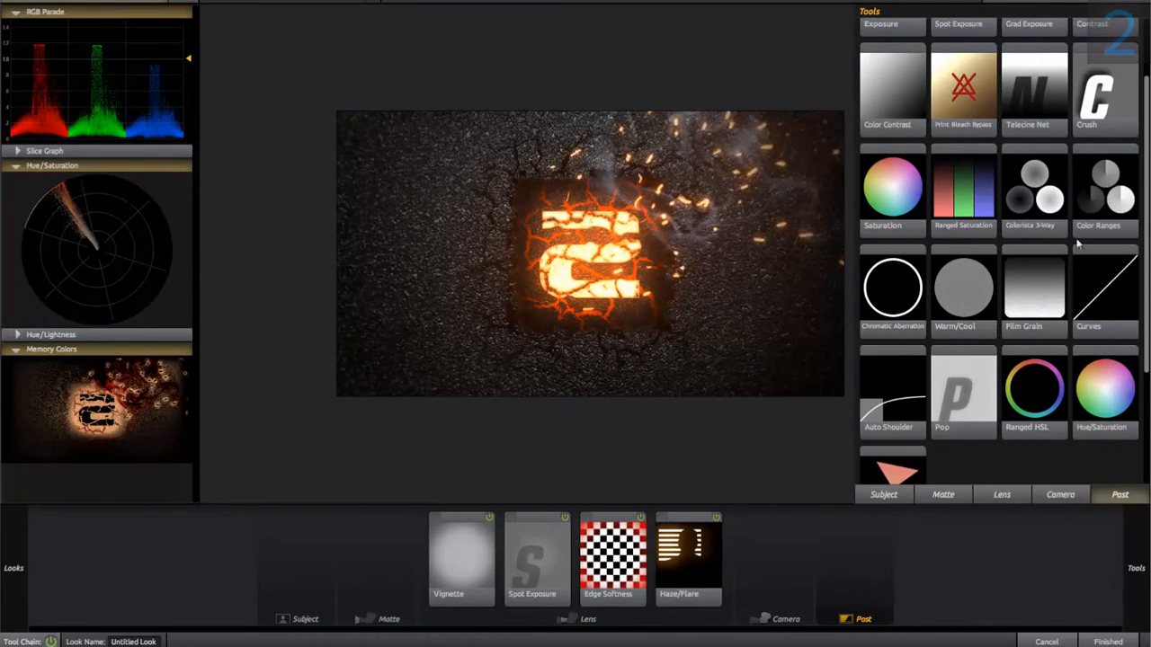
double_click(1099, 203)
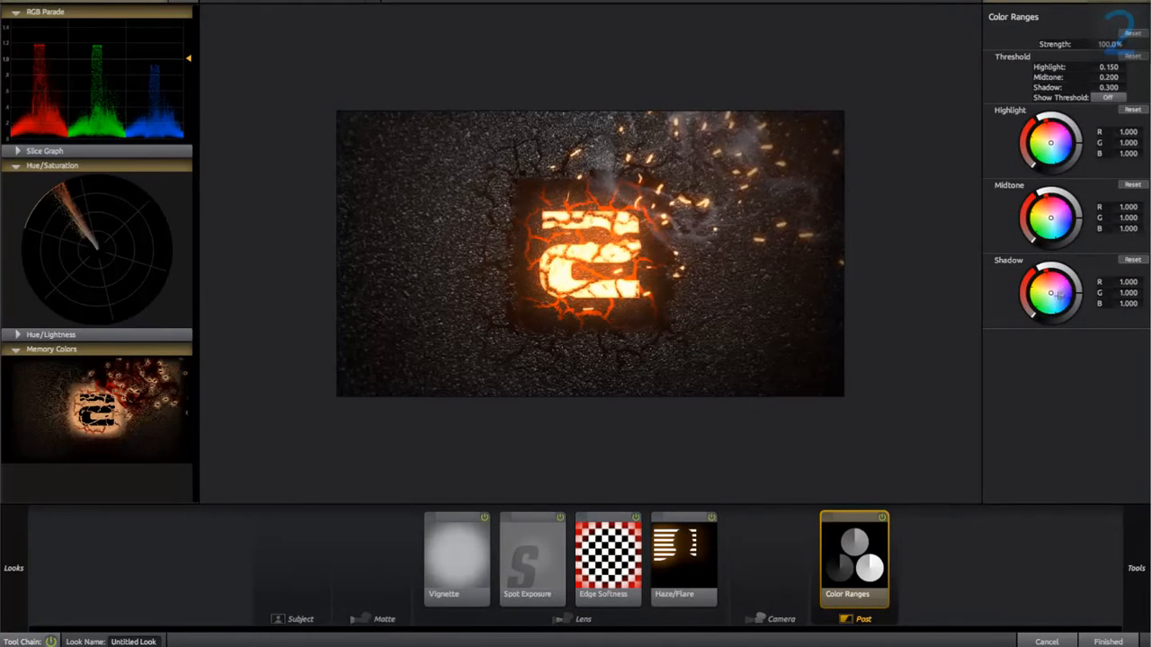
left_click_drag(1058, 295, 1082, 282)
left_click_drag(1046, 135, 1080, 121)
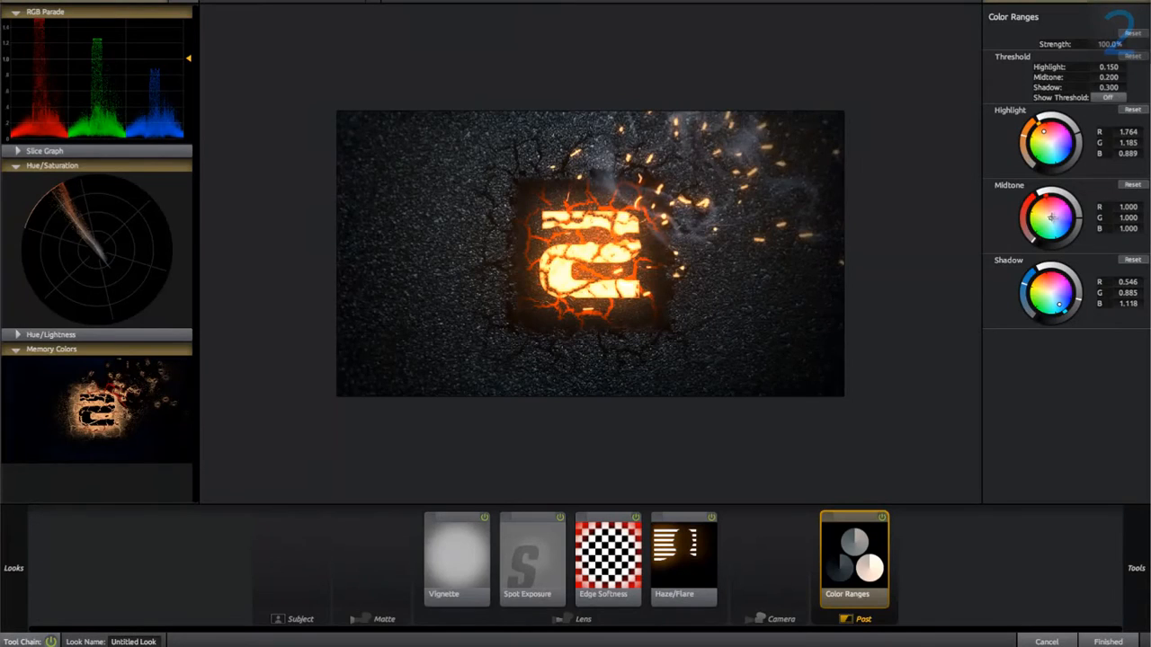
left_click_drag(1051, 217, 1084, 210)
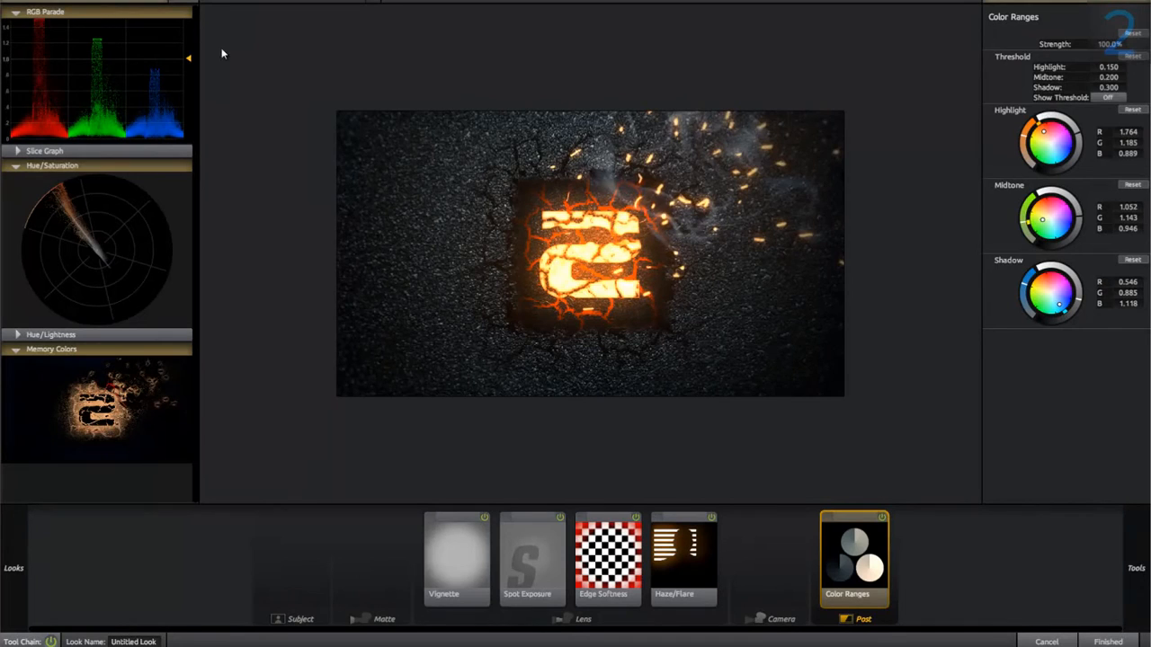
- Add an Auto Shoulder post tool, switch it off again, and apply the finished look to the adjustment layer
mouse_move(1138, 547)
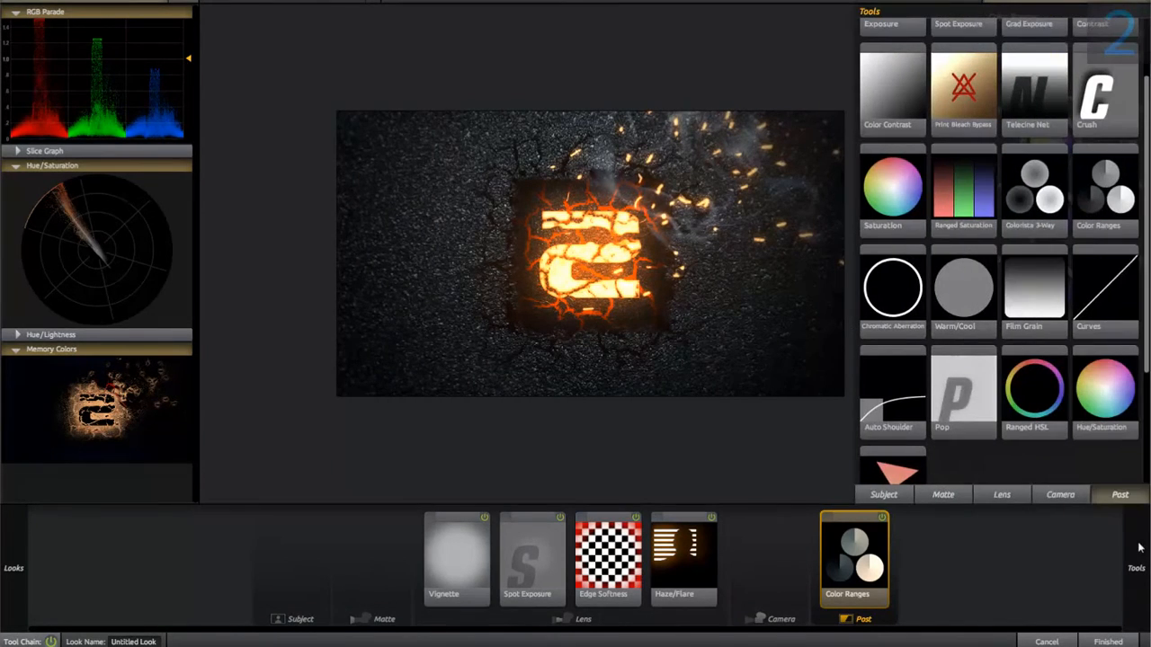
double_click(892, 412)
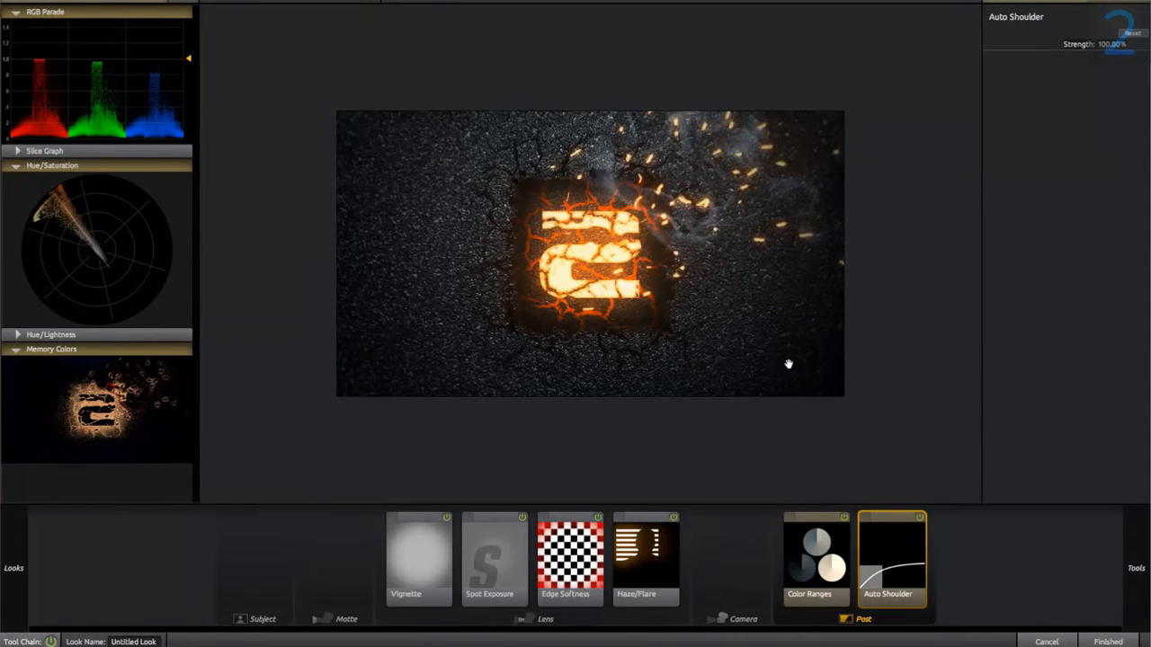
left_click(921, 517)
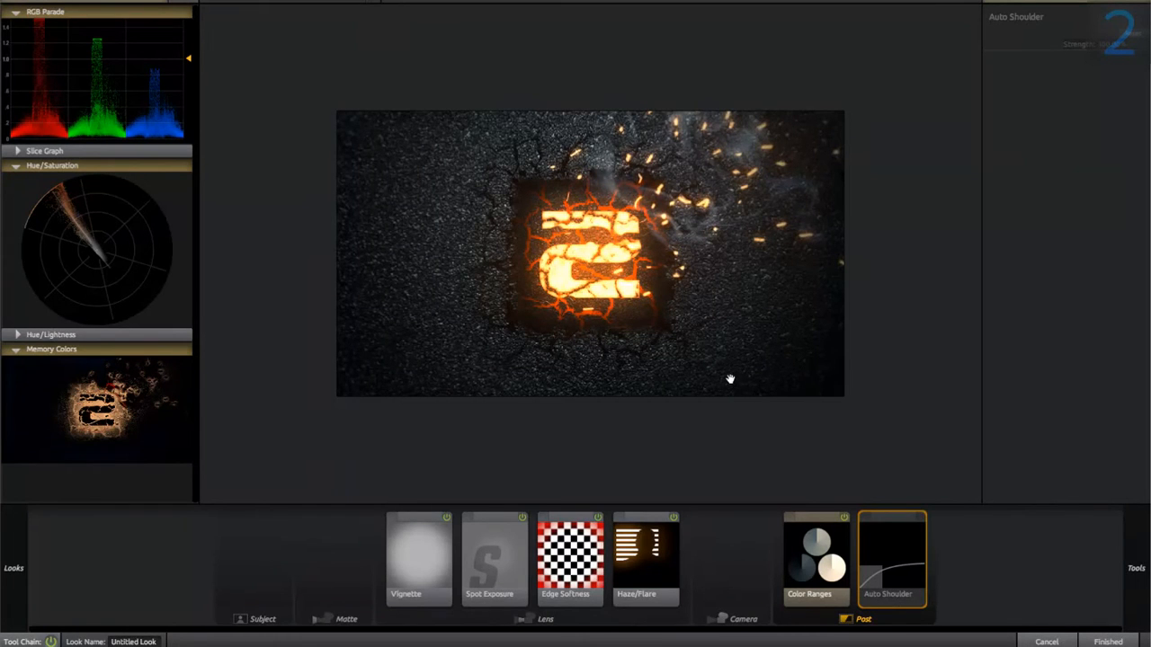
left_click(1095, 641)
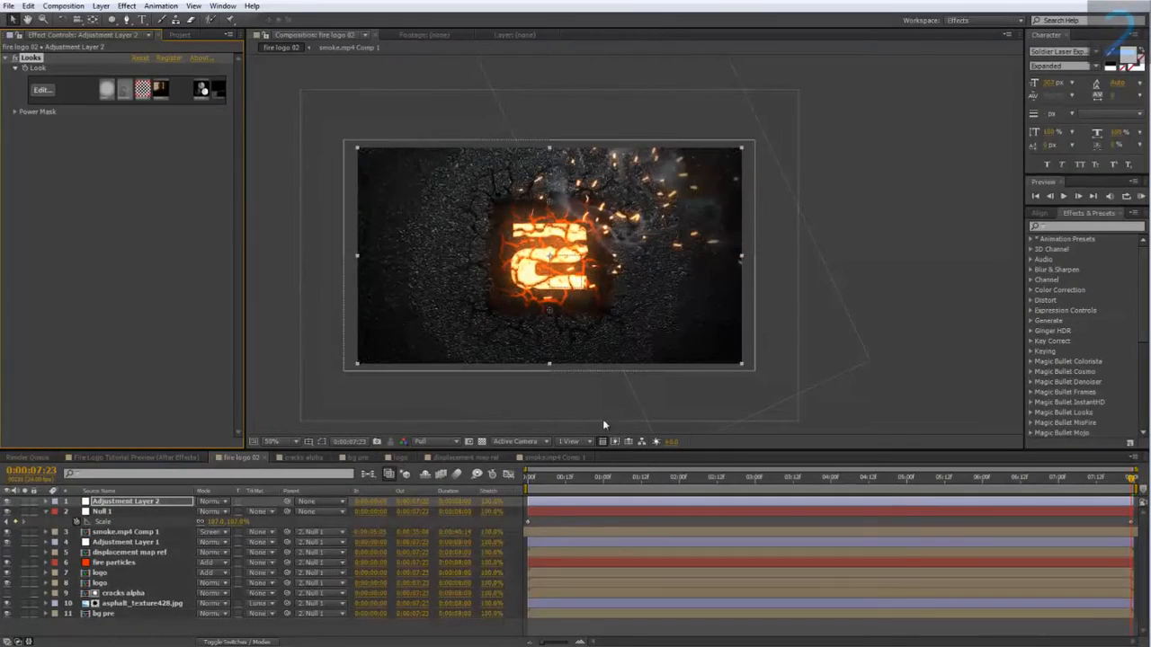
- Examine the graded logo up close and at several times in the first two seconds of the animation
scroll(596, 420, "up", 2)
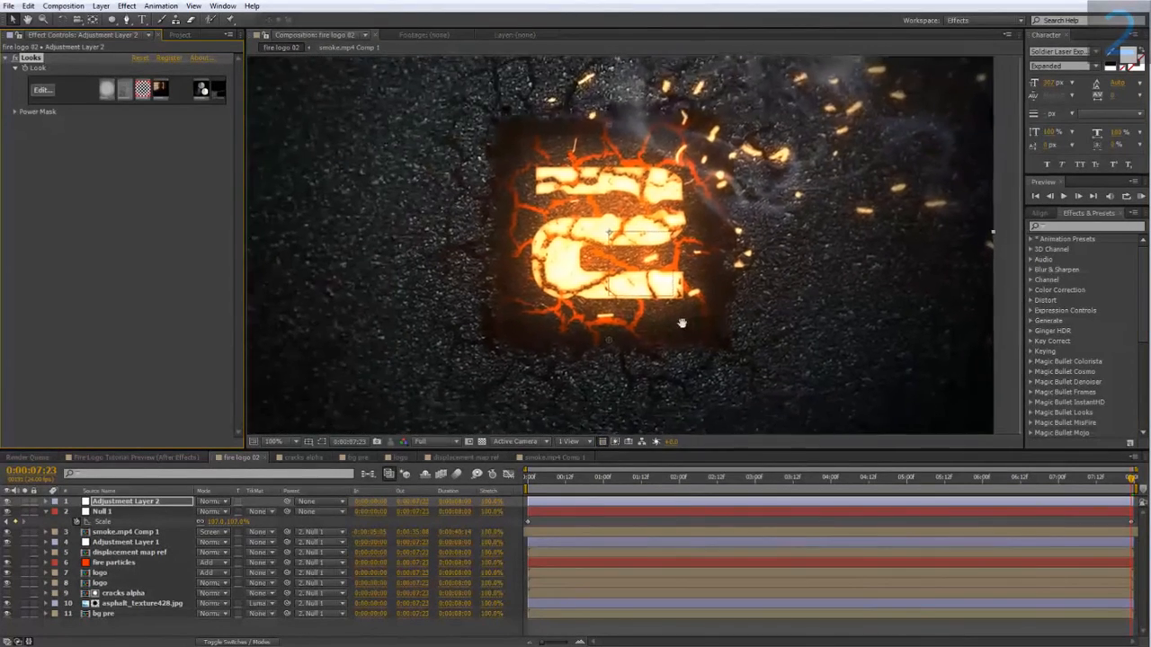
scroll(595, 421, "down", 2)
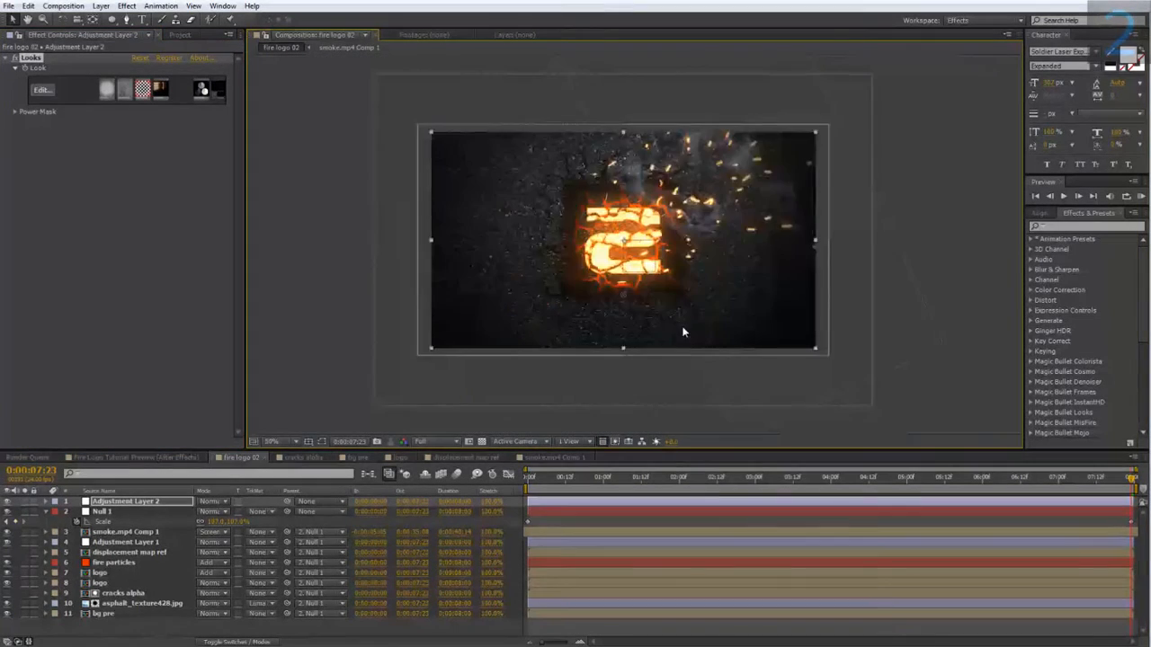
left_click(670, 478)
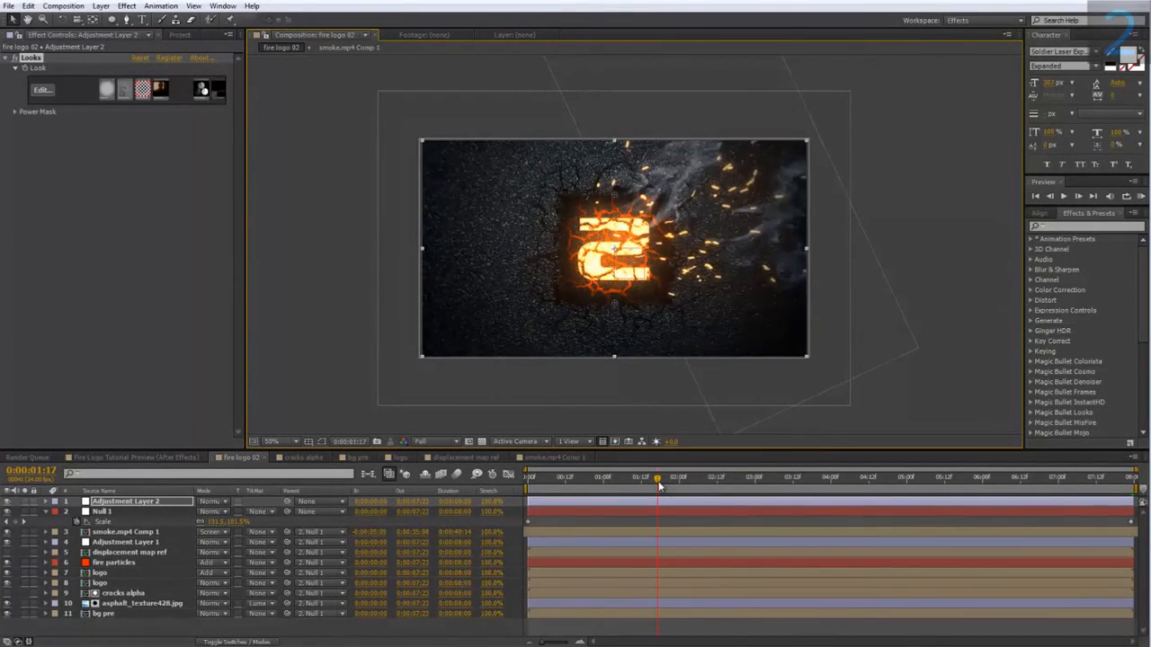
left_click(606, 479)
left_click(554, 479)
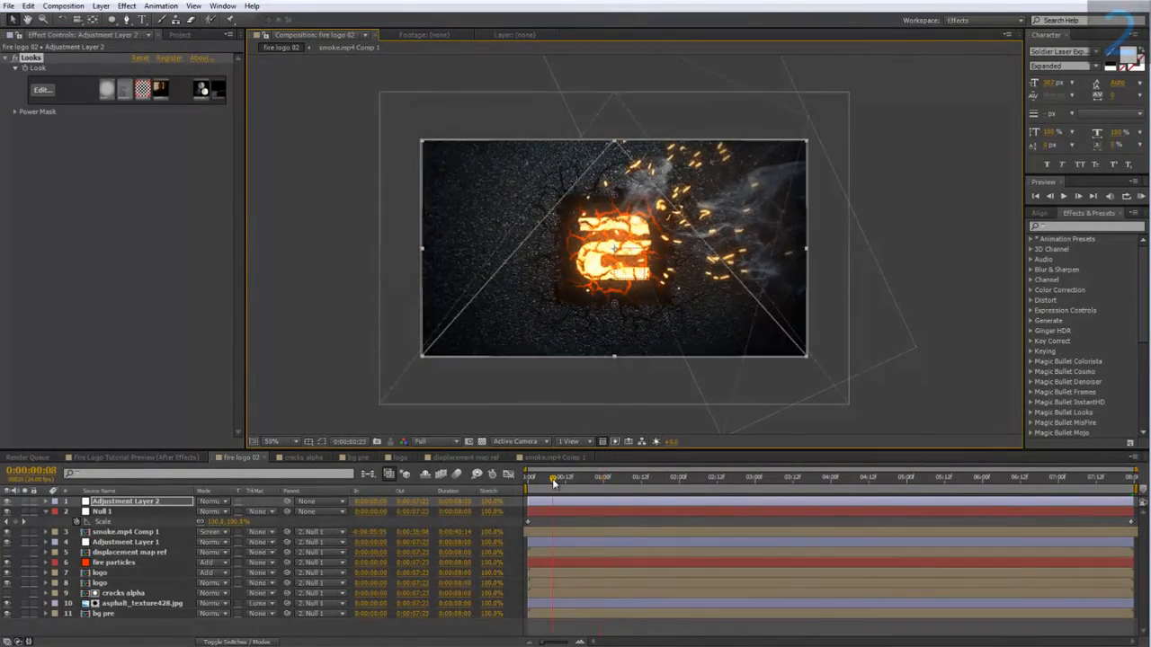
left_click(670, 480)
scroll(606, 306, "up", 2)
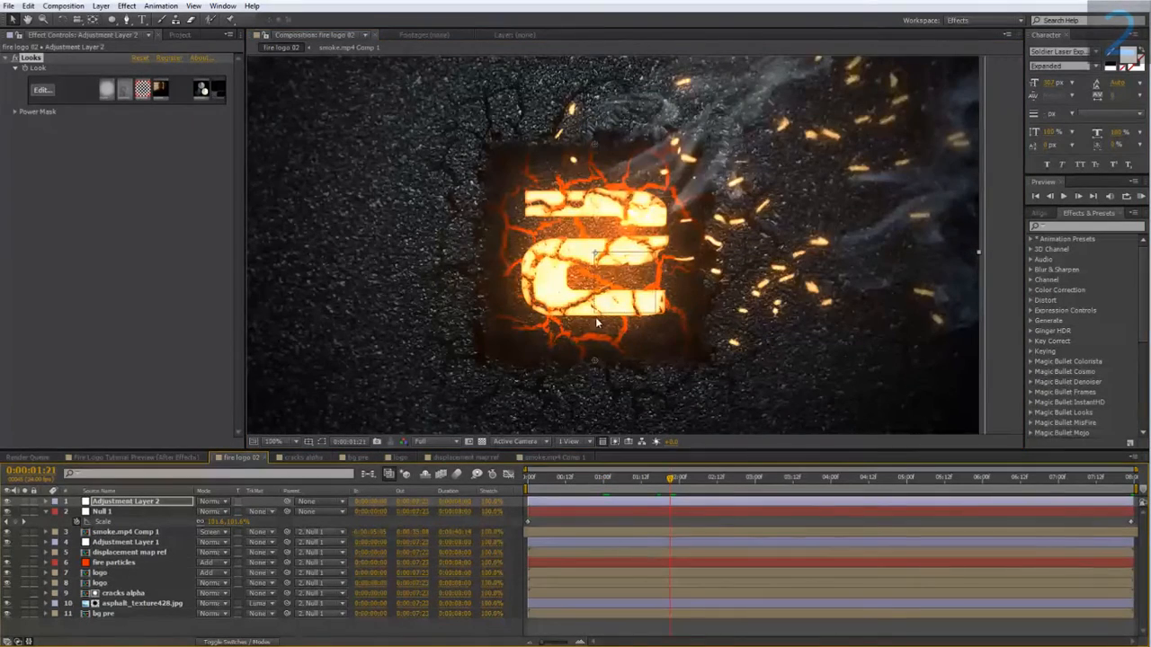
- Open the bg pre composition and add a new adjustment layer above the cracks
double_click(104, 614)
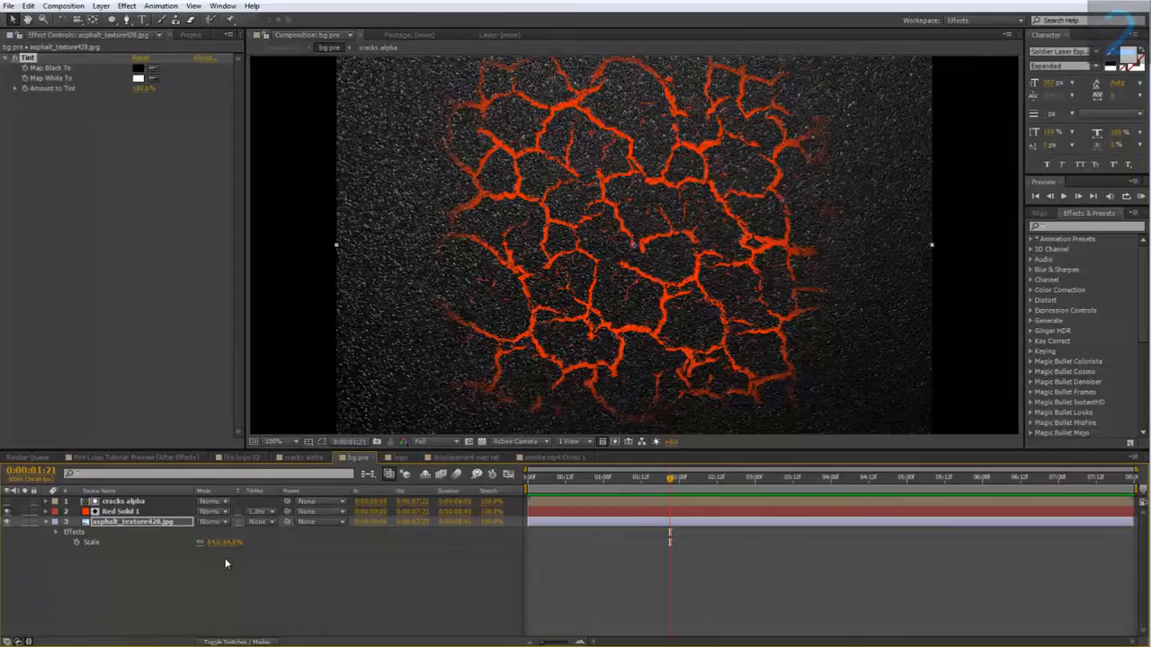
right_click(191, 558)
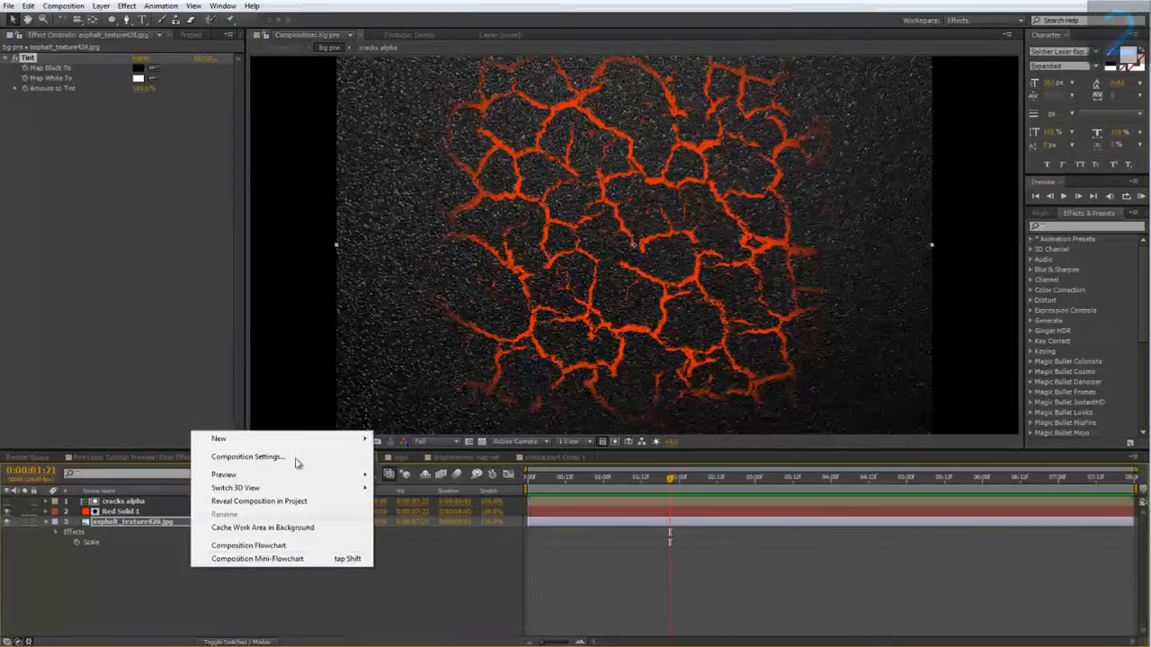
mouse_move(234, 438)
left_click(435, 542)
- Apply a Glow effect to the new adjustment layer, adjust its threshold and radius, and compare the cracks with and without it
right_click(119, 507)
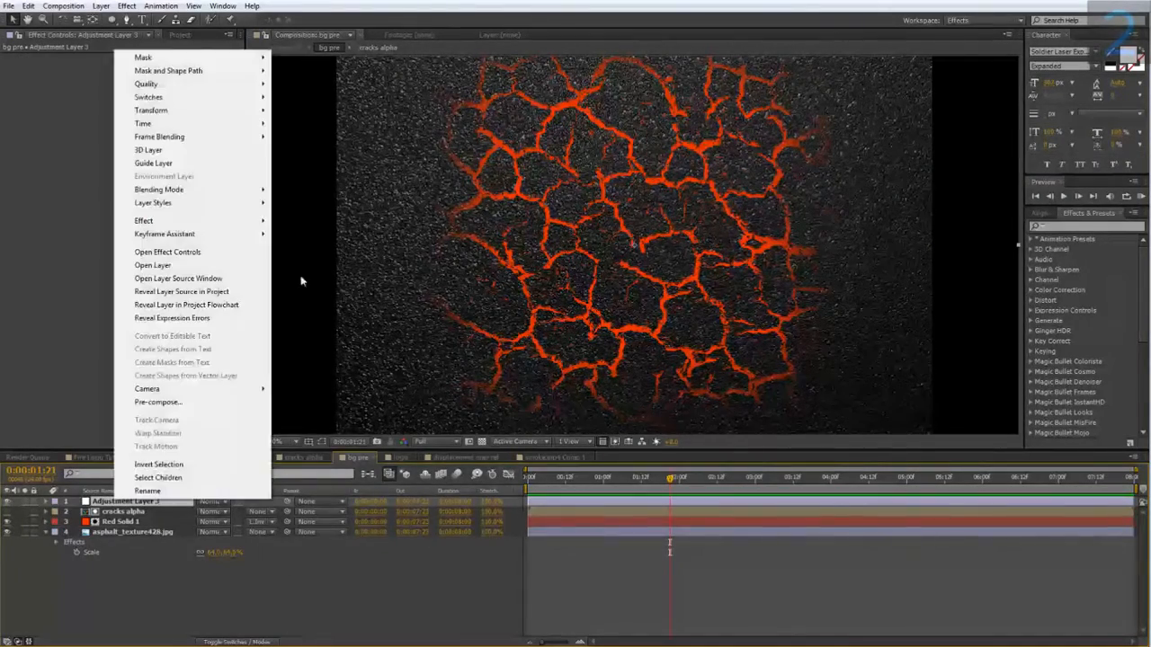
mouse_move(185, 223)
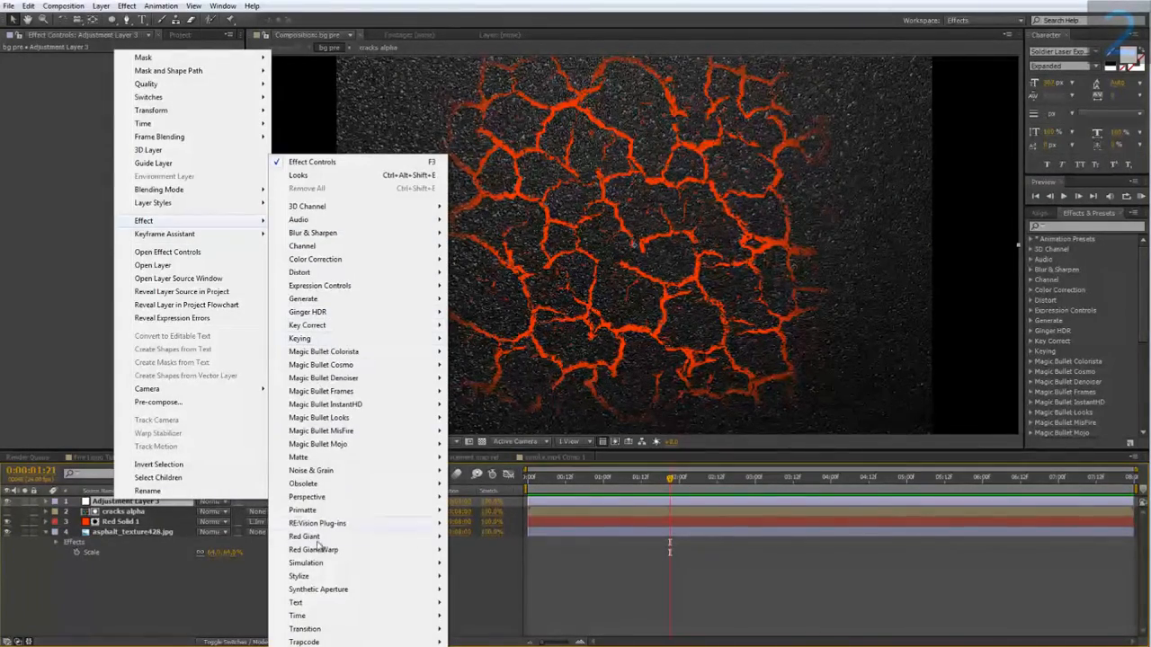
mouse_move(324, 576)
left_click(515, 474)
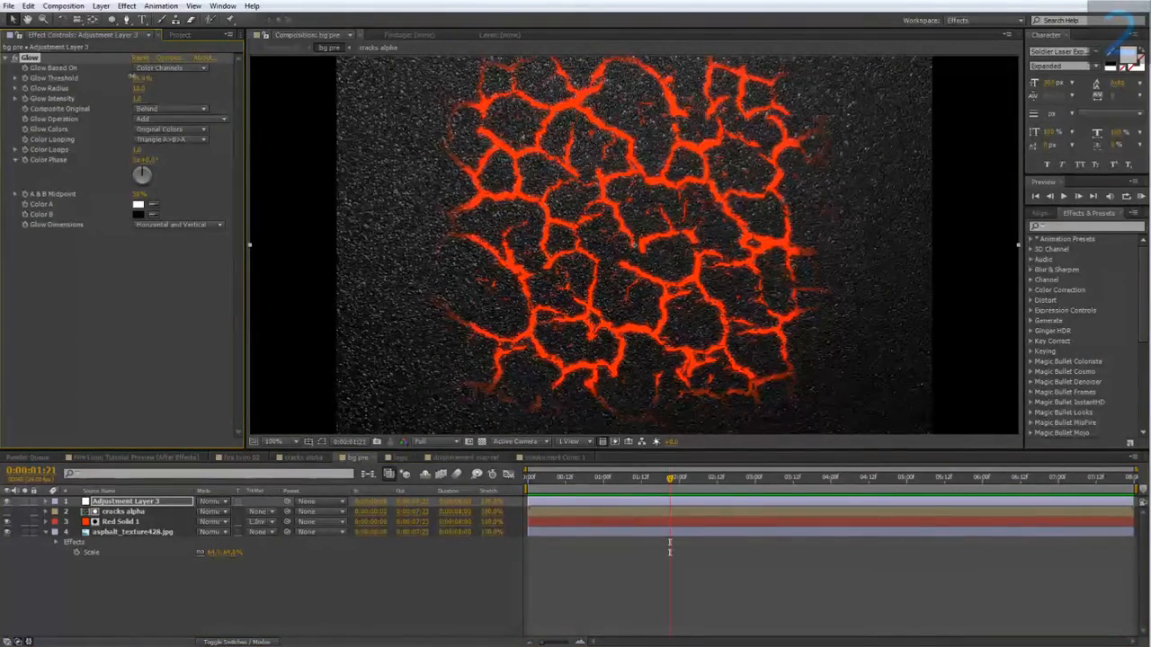
left_click_drag(139, 79, 223, 90)
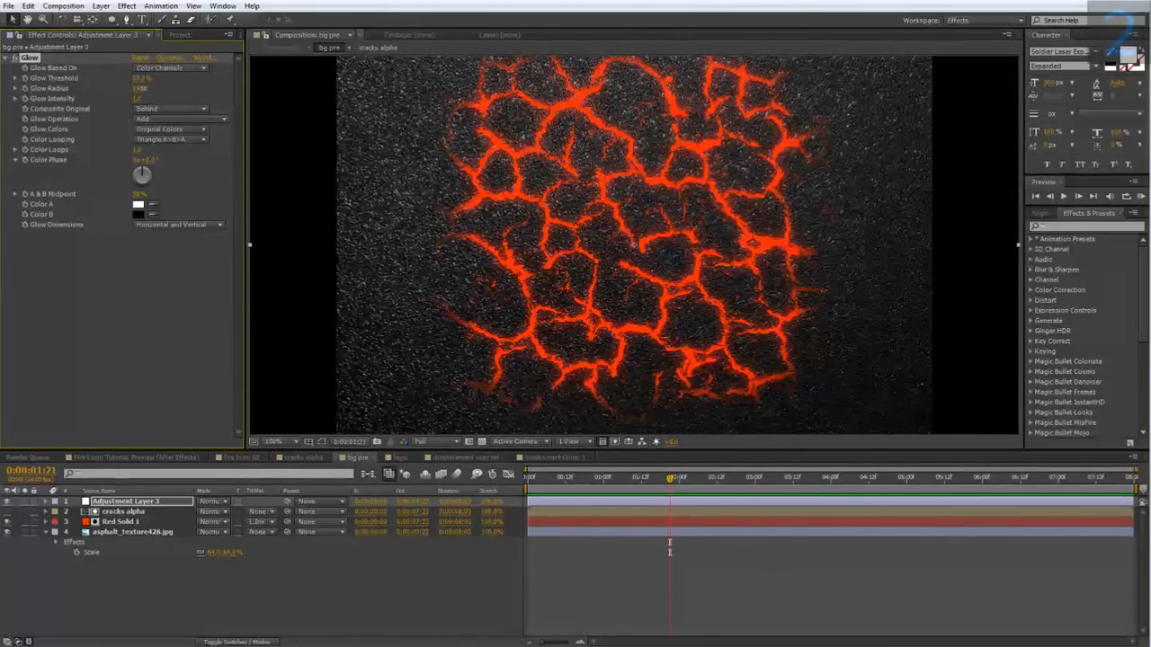
left_click_drag(150, 89, 145, 89)
left_click(16, 59)
left_click(16, 58)
- Return to the fire logo 02 composition, check the glowing cracks and start a RAM preview
left_click(239, 458)
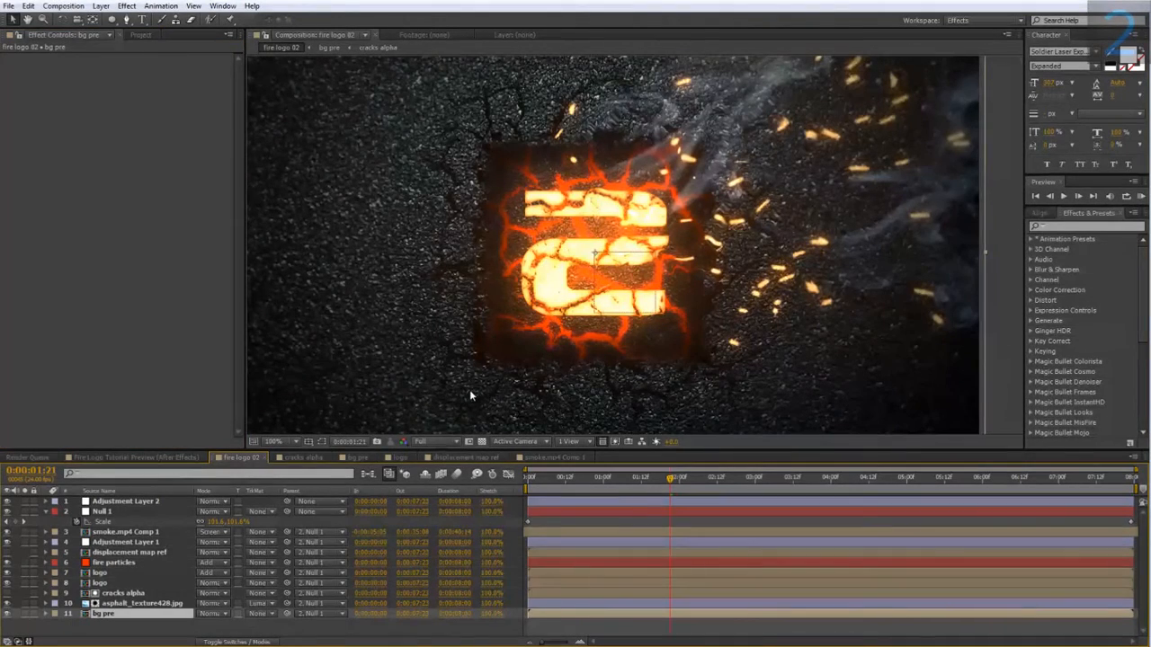
scroll(471, 396, "down", 1)
scroll(472, 395, "up", 1)
left_click(1141, 196)
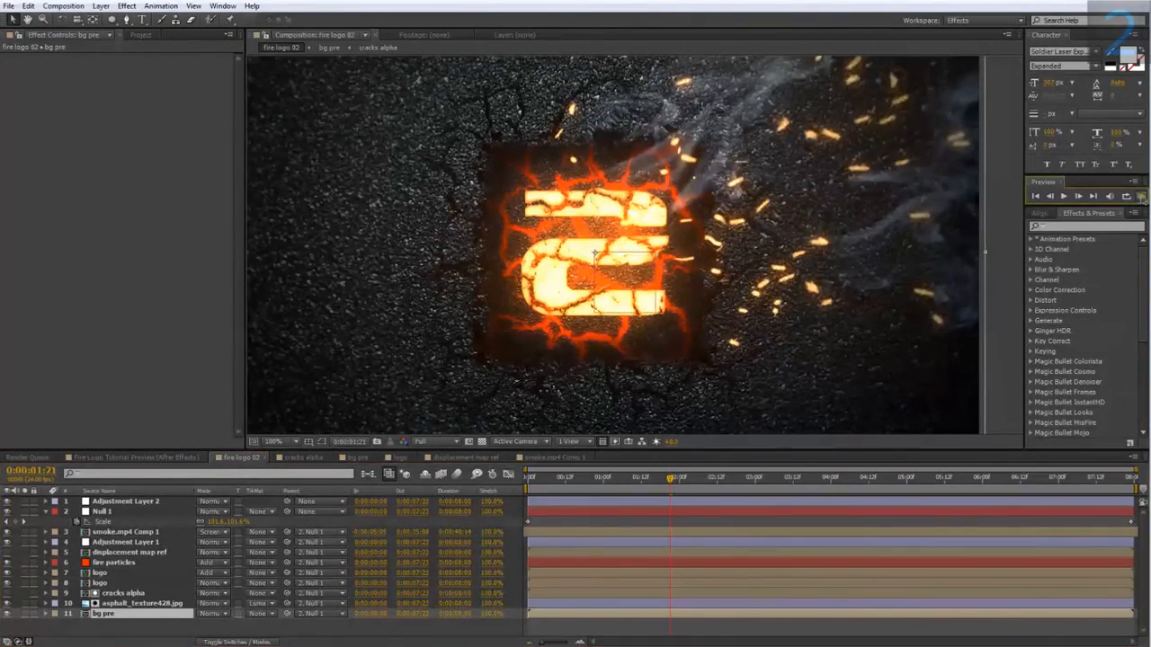